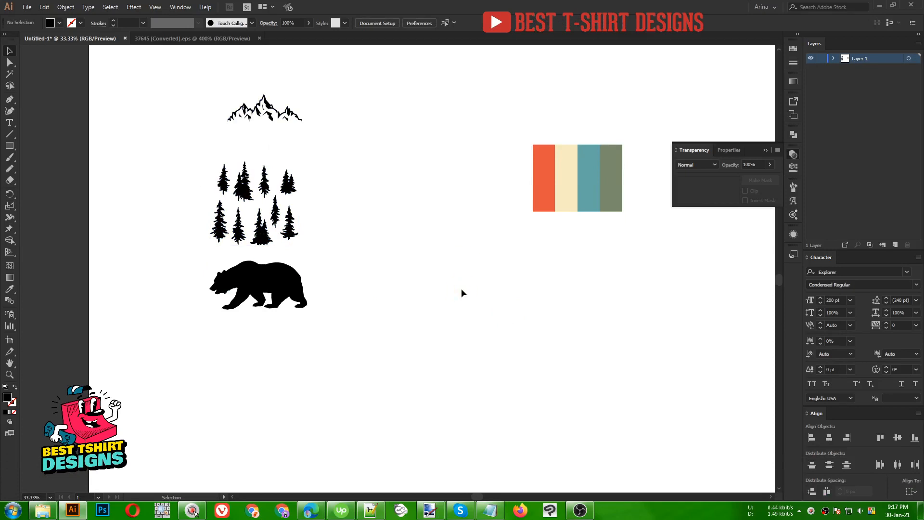
# - Look over the mountain silhouettes in the 37645 [Converted].eps document and return to the untitled artwork
pyautogui.click(174, 38)
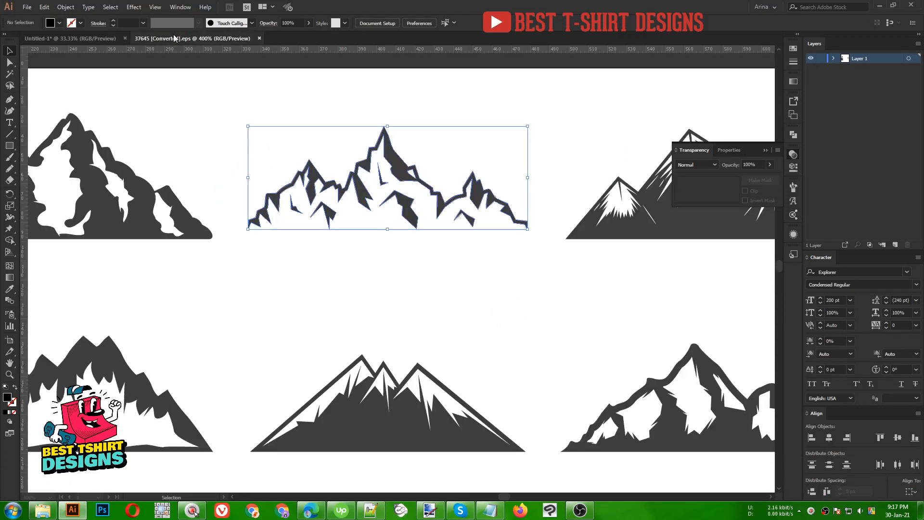
pyautogui.scroll(-3, 348, 288)
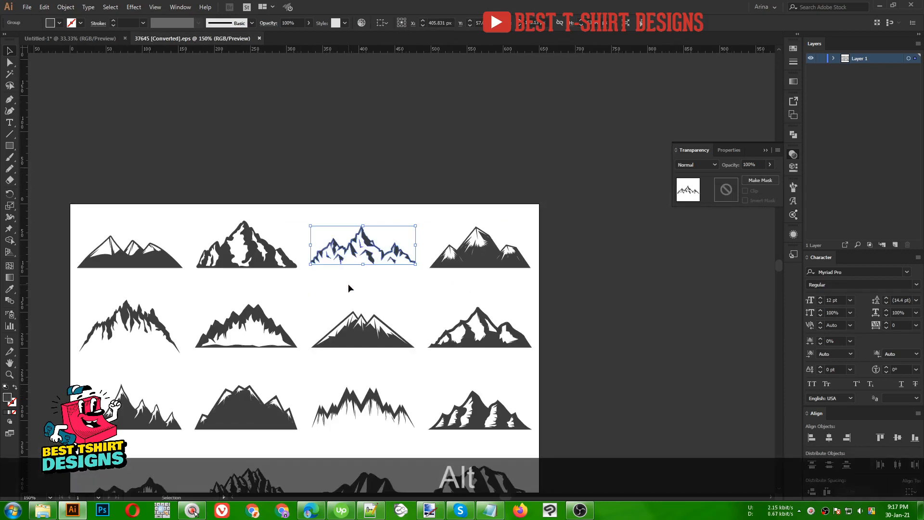
pyautogui.click(263, 156)
pyautogui.click(70, 38)
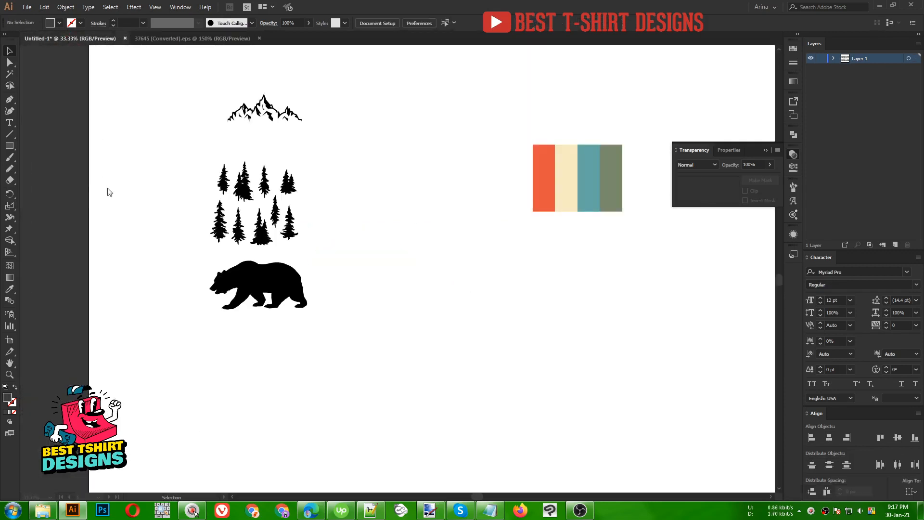
# - Reposition the bear silhouette below the group of trees and move the four-colour palette lower on the artboard
pyautogui.moveTo(258, 290); pyautogui.dragTo(389, 237)
pyautogui.moveTo(278, 126); pyautogui.dragTo(170, 75)
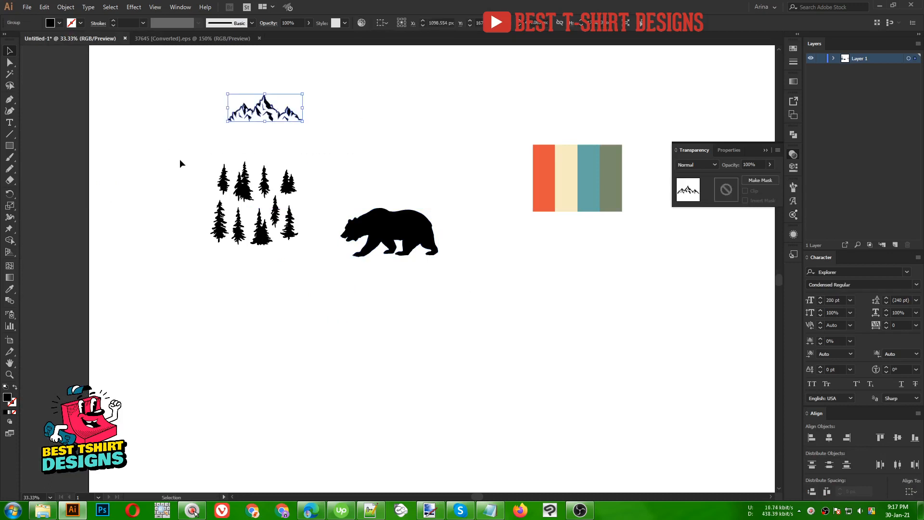
pyautogui.moveTo(177, 159); pyautogui.dragTo(322, 284)
pyautogui.click(322, 284)
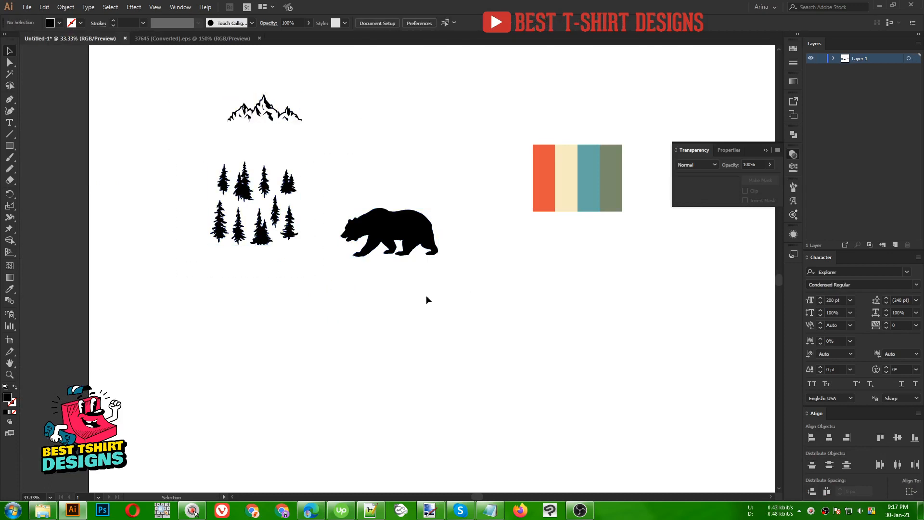
pyautogui.moveTo(403, 240); pyautogui.dragTo(260, 304)
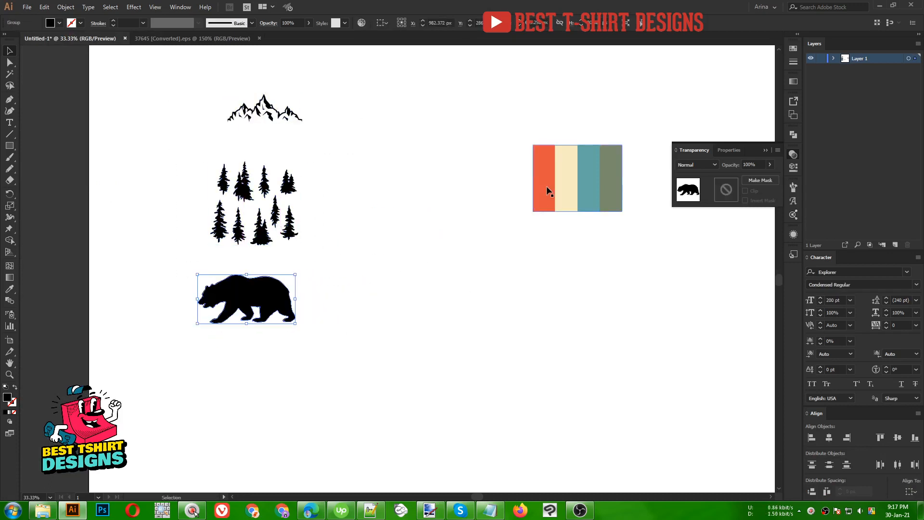
pyautogui.moveTo(607, 176); pyautogui.dragTo(580, 272)
pyautogui.click(494, 290)
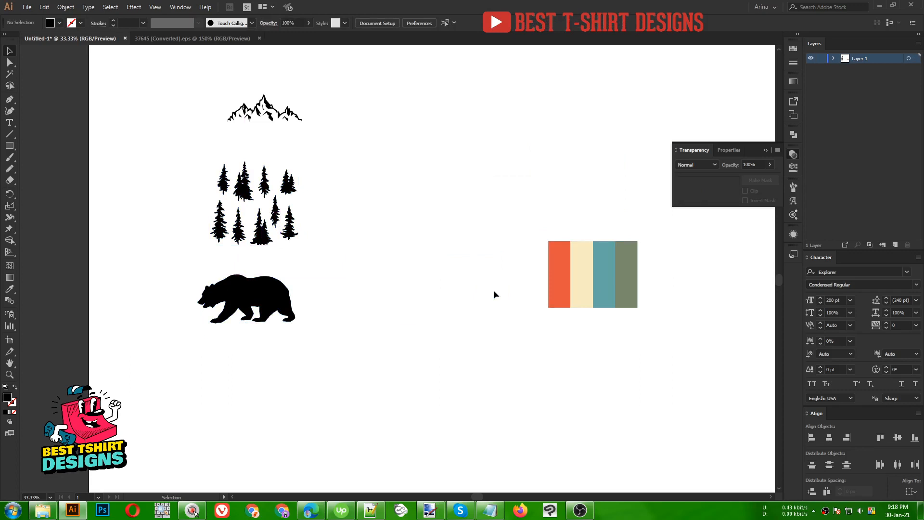
# - Switch to Notepad to read the slogan text and return to the Illustrator artwork
pyautogui.click(489, 510)
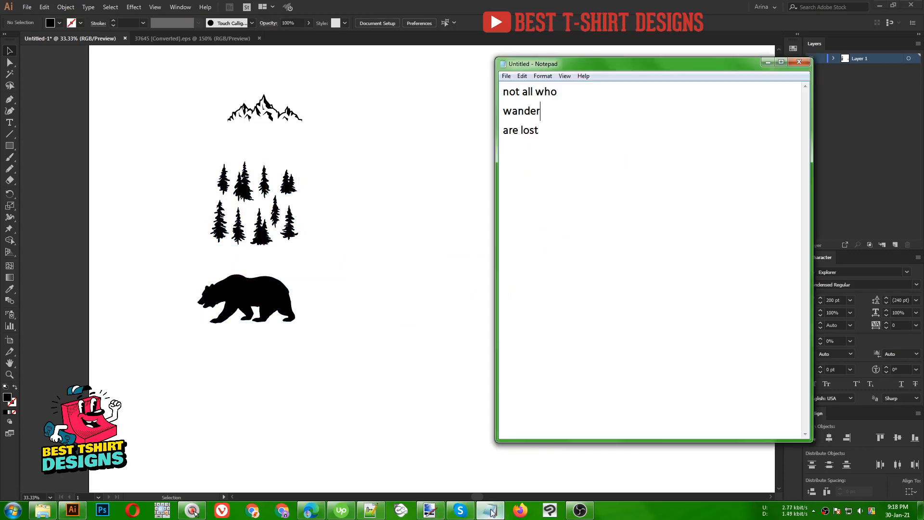
pyautogui.moveTo(557, 134); pyautogui.dragTo(402, 61)
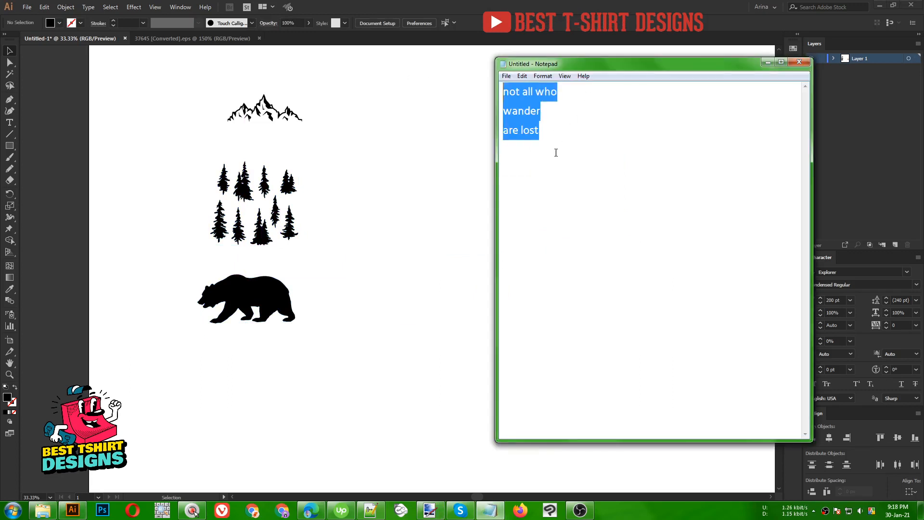
pyautogui.click(554, 150)
pyautogui.click(391, 215)
# - Move the bear silhouette into the empty area between the group of trees and the four-colour palette
pyautogui.scroll(1, 404, 218)
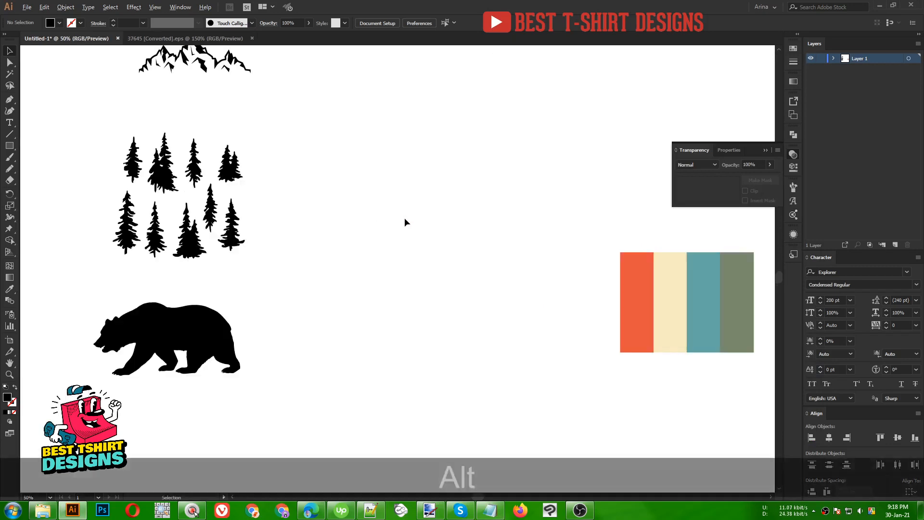
pyautogui.moveTo(666, 308); pyautogui.dragTo(362, 241)
pyautogui.moveTo(362, 242); pyautogui.dragTo(614, 259)
pyautogui.click(553, 377)
pyautogui.moveTo(203, 333); pyautogui.dragTo(448, 227)
pyautogui.click(504, 221)
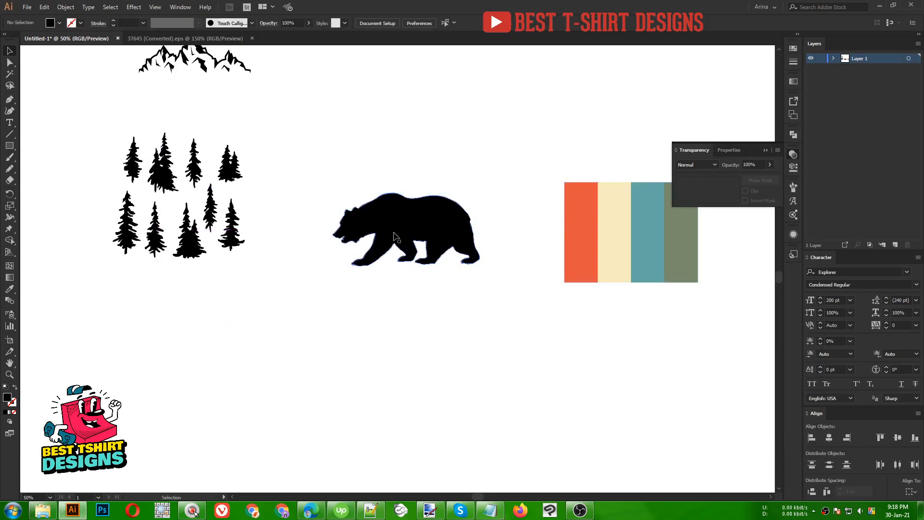
# - Copy the tall pine at the lower left of the tree group and paste it outside the group
pyautogui.doubleClick(126, 226)
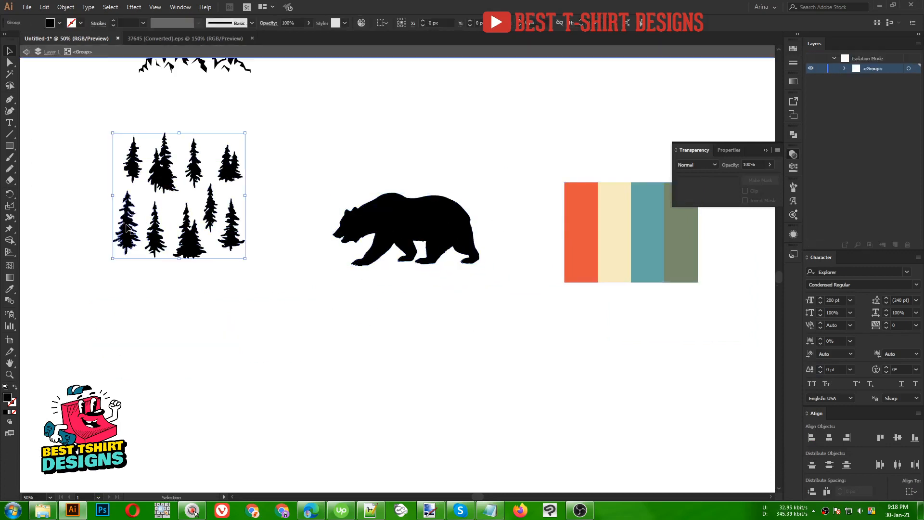
pyautogui.click(126, 226)
pyautogui.hotkey('ctrl', 'c')
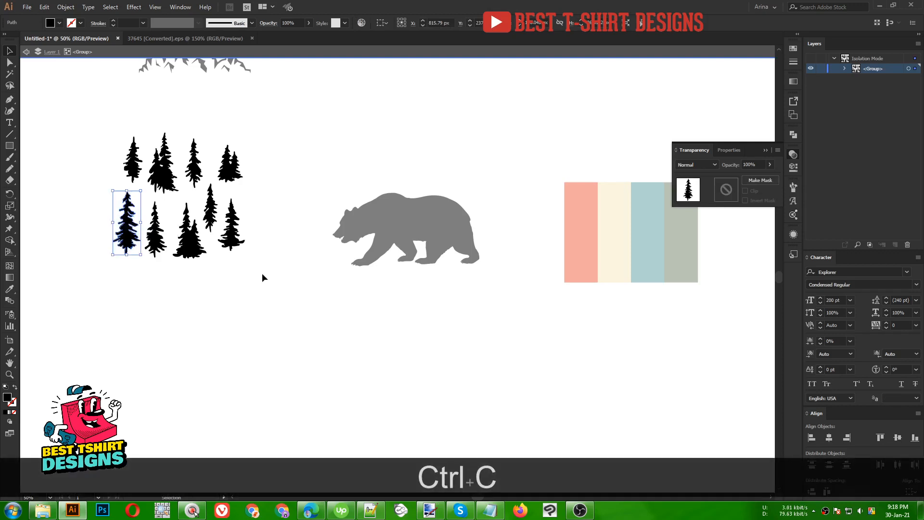
pyautogui.doubleClick(262, 273)
pyautogui.hotkey('ctrl', 'v')
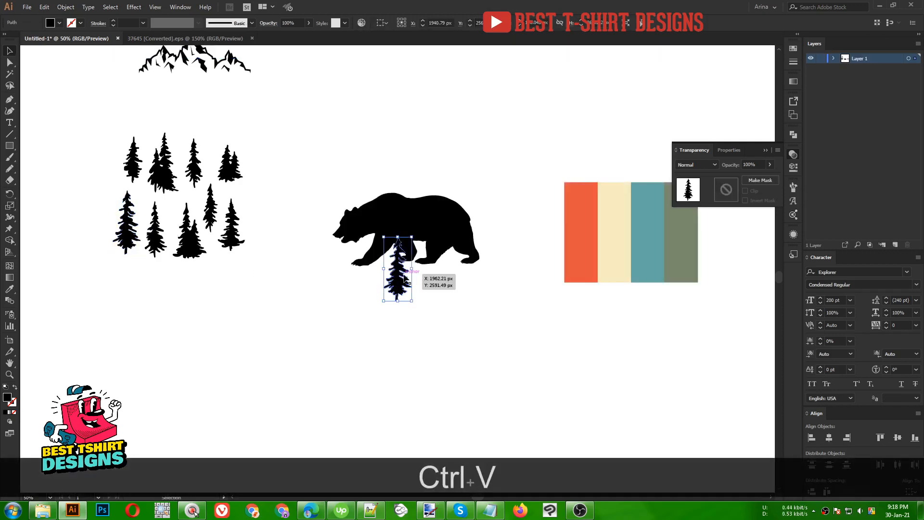
# - Place an enlarged copy of the pine on each side of the bear and align all three along their bottom edges
pyautogui.moveTo(405, 280); pyautogui.dragTo(504, 246)
pyautogui.moveTo(498, 206); pyautogui.dragTo(304, 215)
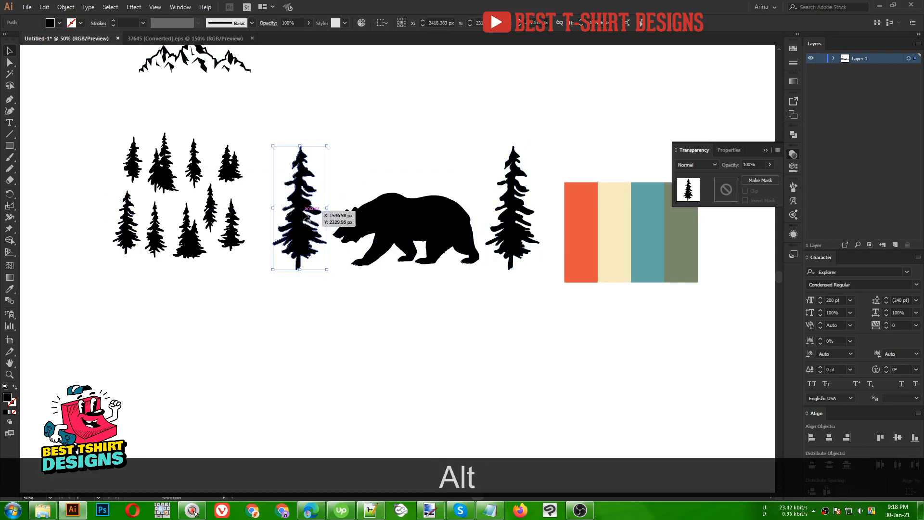
pyautogui.moveTo(287, 122); pyautogui.dragTo(520, 286)
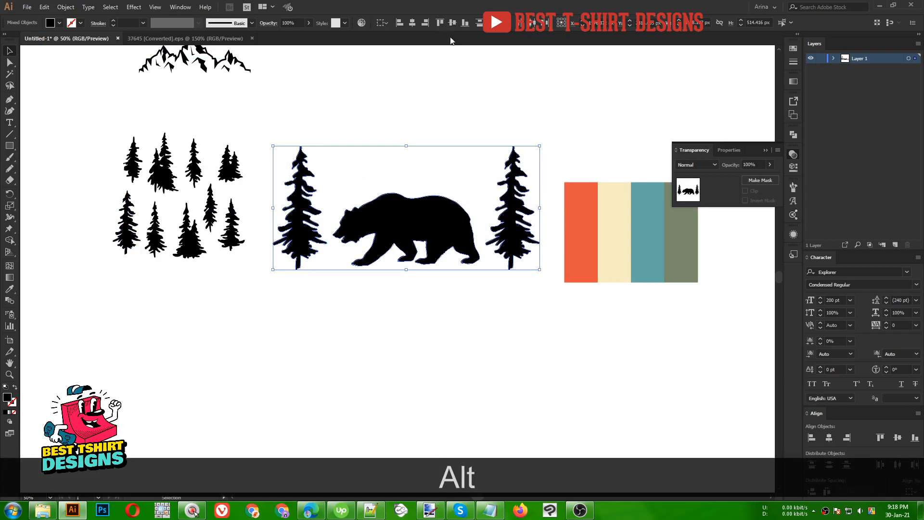
pyautogui.click(464, 24)
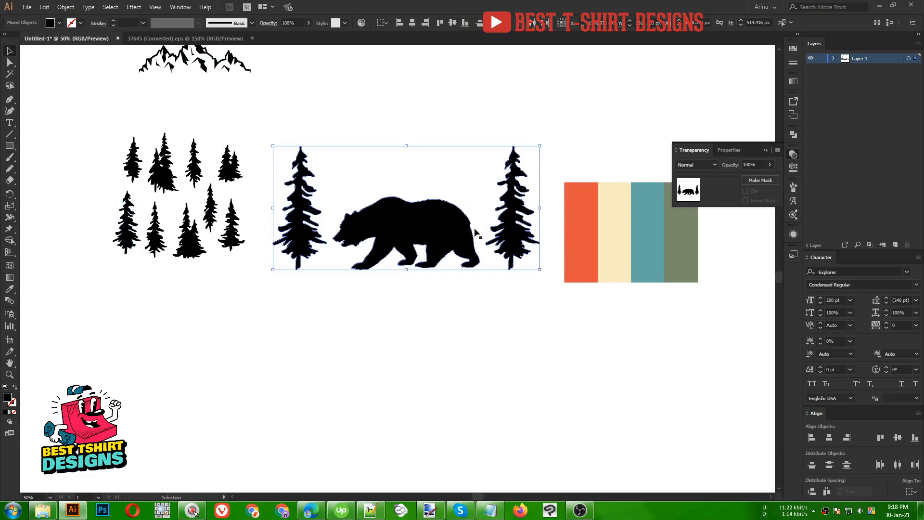
pyautogui.click(438, 186)
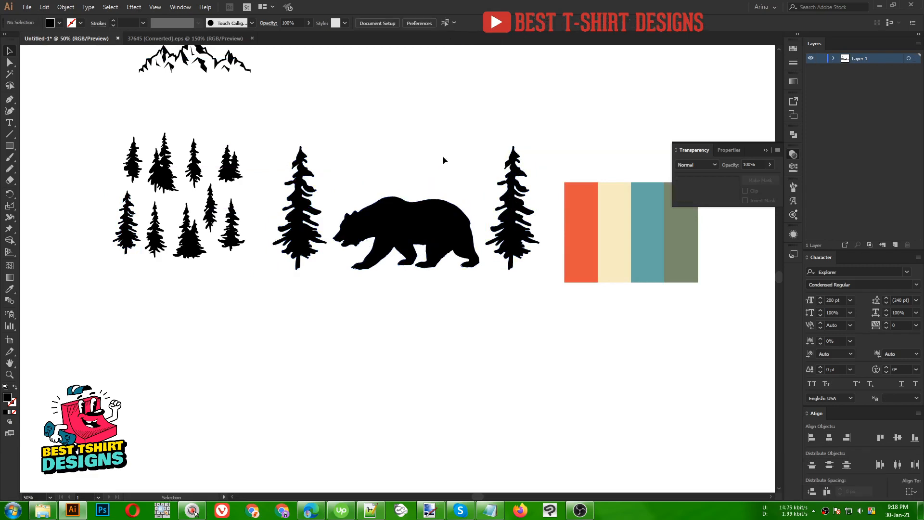
# - Move the mountain range above the bear and enlarge it to span the gap between the two pines
pyautogui.scroll(3, 443, 162)
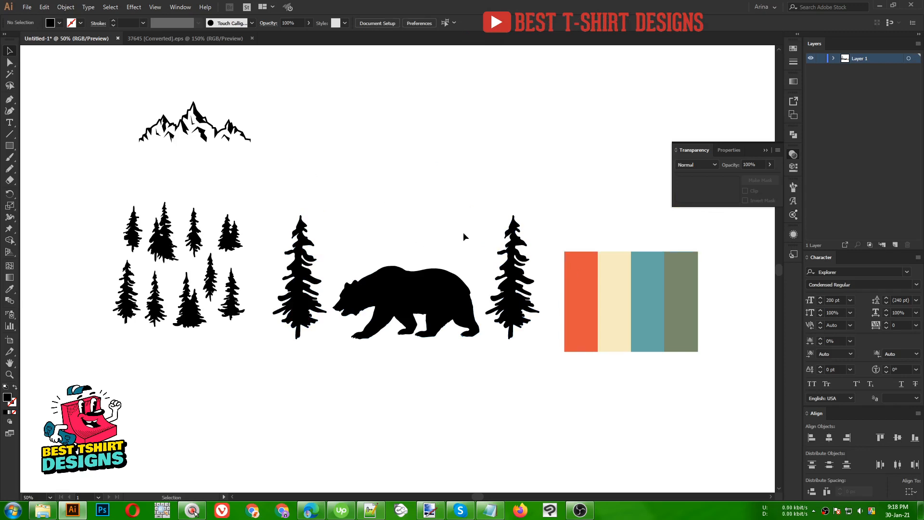
pyautogui.moveTo(198, 119); pyautogui.dragTo(413, 196)
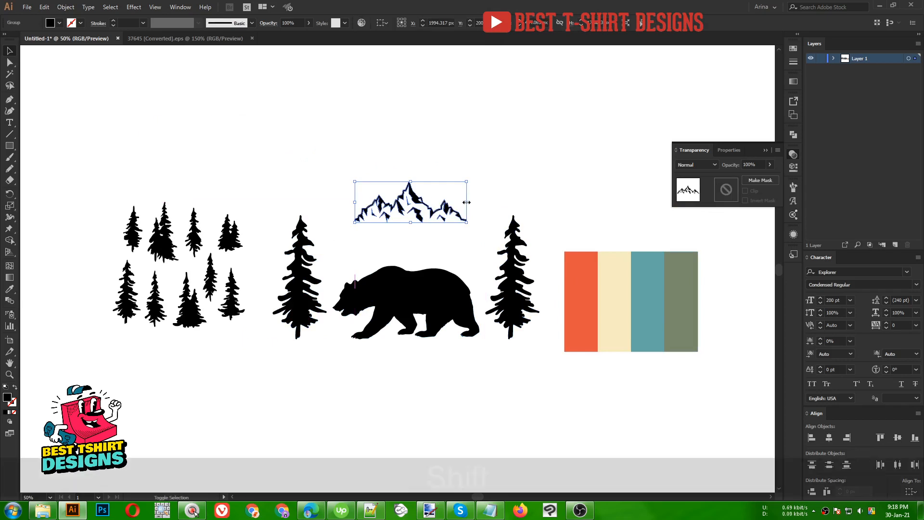
pyautogui.moveTo(467, 206); pyautogui.dragTo(510, 207)
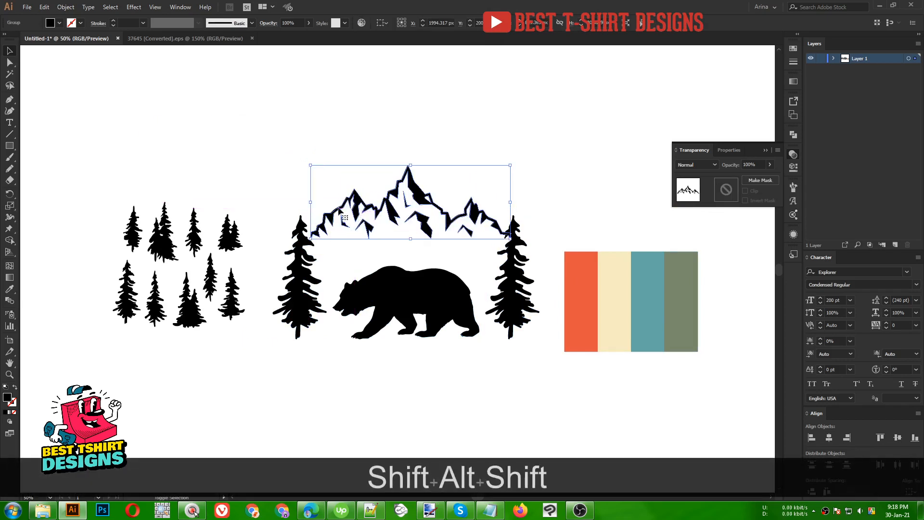
pyautogui.moveTo(313, 202); pyautogui.dragTo(299, 202)
pyautogui.moveTo(510, 202); pyautogui.dragTo(515, 202)
pyautogui.click(566, 203)
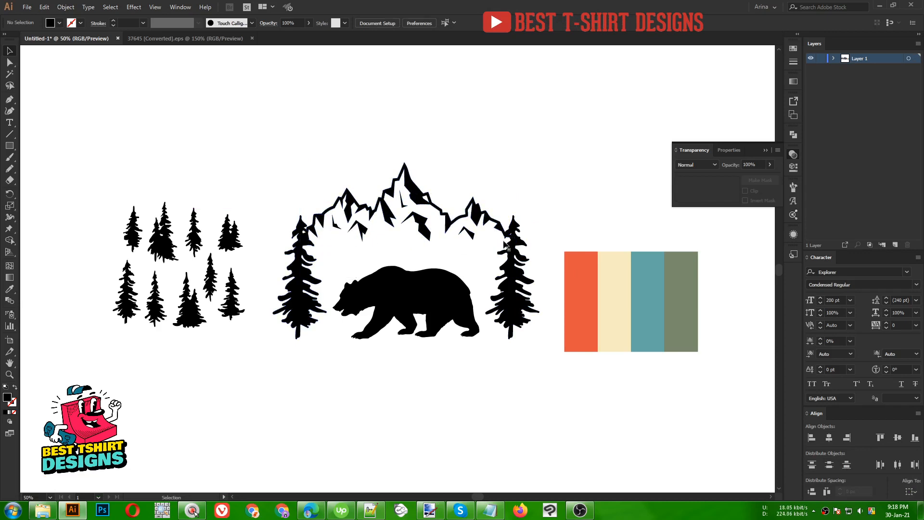
pyautogui.click(472, 177)
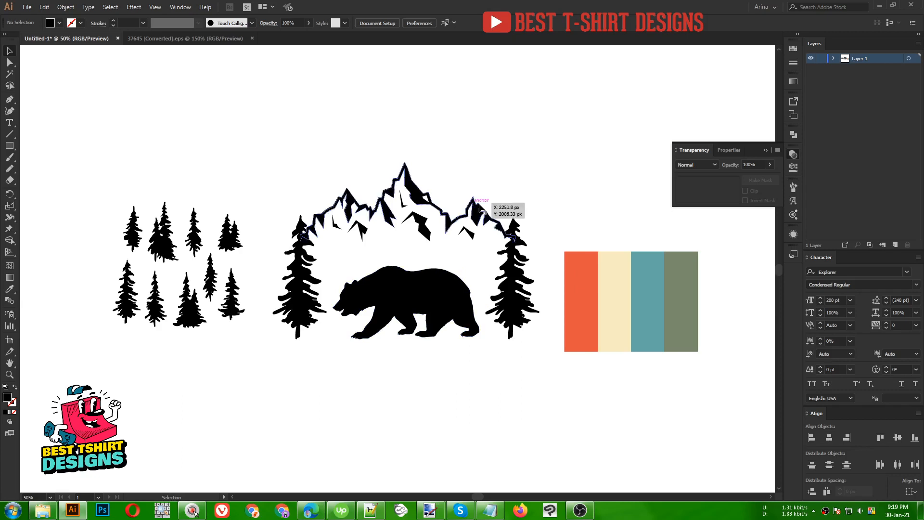
# - Group the mountains, both pines and the bear, and move the group up to free space beneath it
pyautogui.moveTo(628, 311); pyautogui.dragTo(702, 304)
pyautogui.click(286, 157)
pyautogui.moveTo(287, 154); pyautogui.dragTo(537, 383)
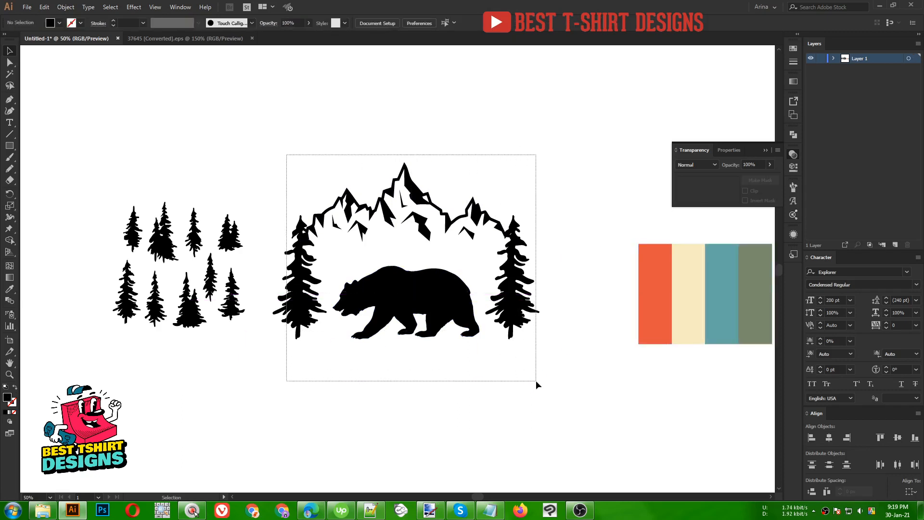
pyautogui.hotkey('ctrl', 'g')
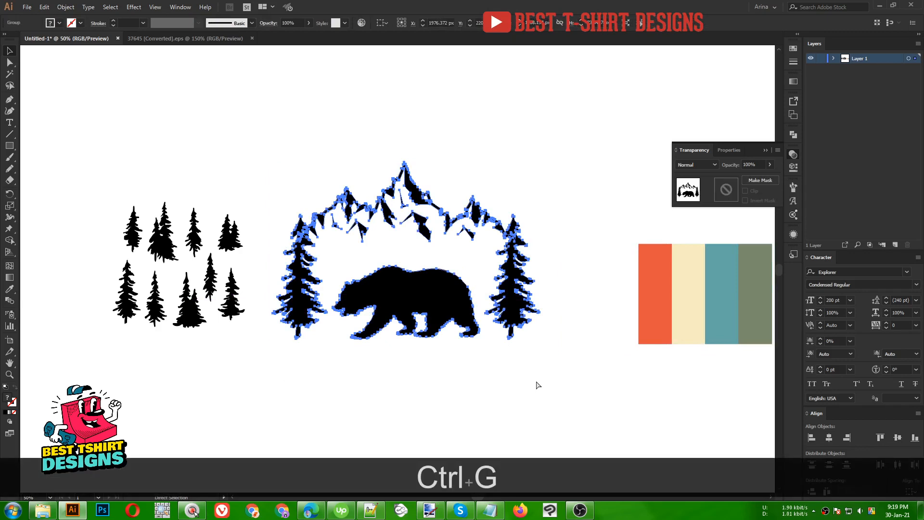
pyautogui.click(536, 383)
pyautogui.moveTo(457, 302); pyautogui.dragTo(490, 239)
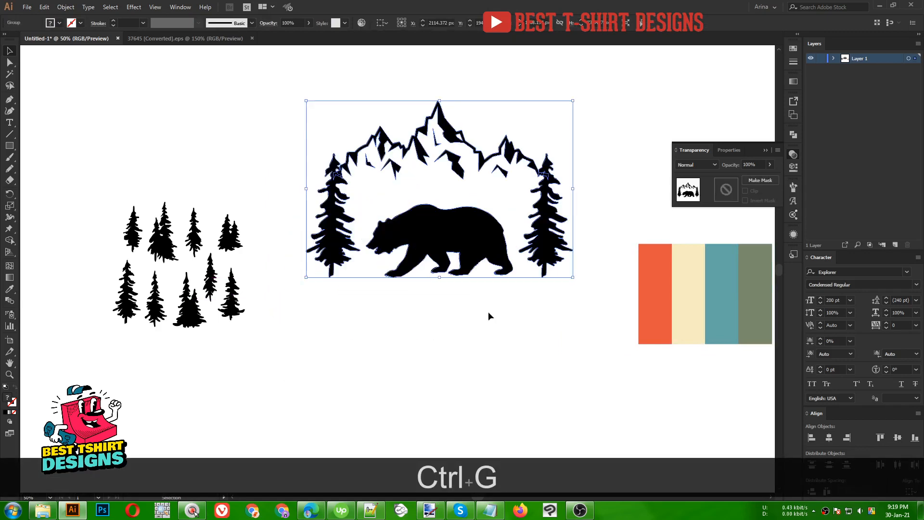
# - Set the colour palette over the loose trees and draw a black bar about 1156 by 30 px below the bear
pyautogui.moveTo(658, 308); pyautogui.dragTo(185, 277)
pyautogui.click(313, 278)
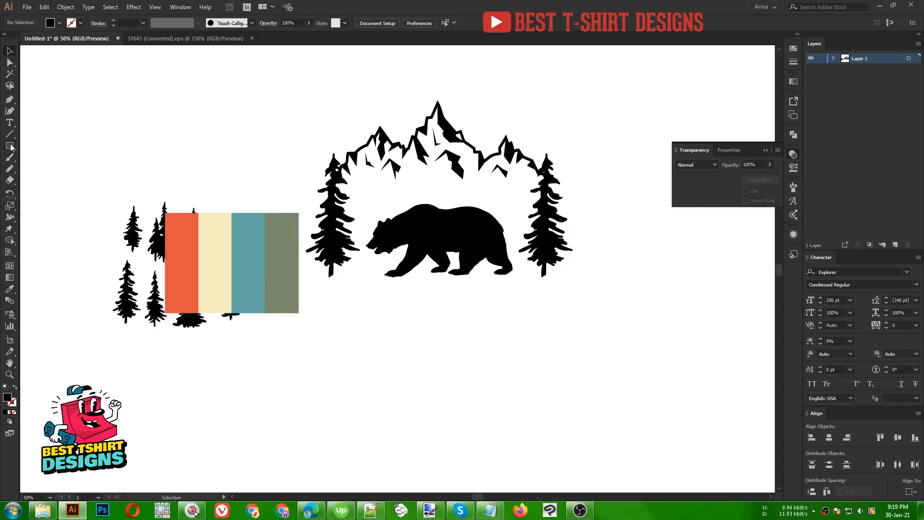
pyautogui.press('m')
pyautogui.moveTo(345, 316); pyautogui.dragTo(623, 323)
pyautogui.press('v')
# - Duplicate the thin black bar well below the original and increase the copy's height to 104 px
pyautogui.scroll(-4, 535, 294)
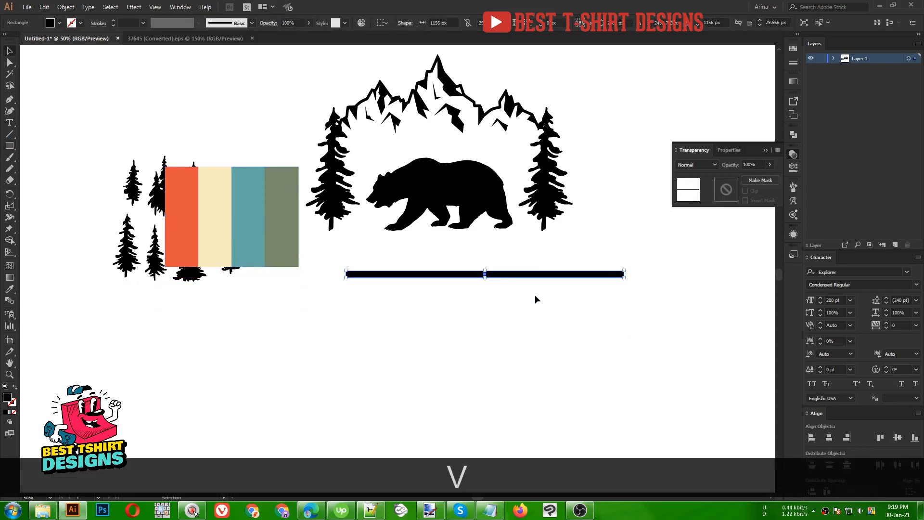
pyautogui.moveTo(513, 216); pyautogui.dragTo(520, 404)
pyautogui.scroll(-2, 505, 383)
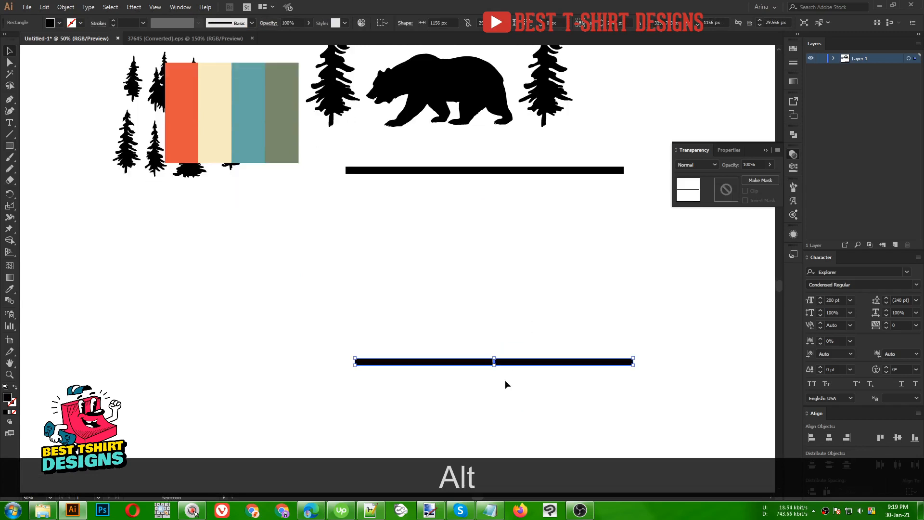
pyautogui.moveTo(496, 367); pyautogui.dragTo(496, 383)
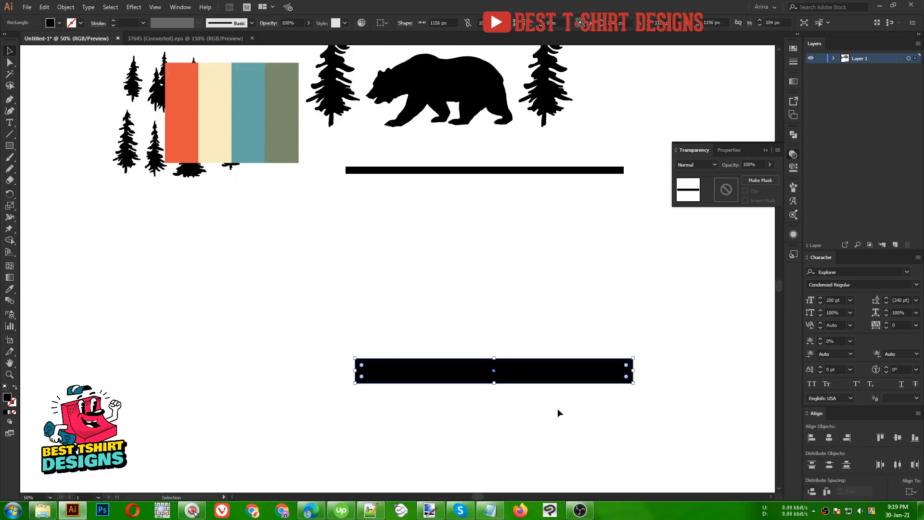
# - Center the thin and thick bars horizontally on each other and join them with the Blend tool
pyautogui.moveTo(557, 408); pyautogui.dragTo(493, 166)
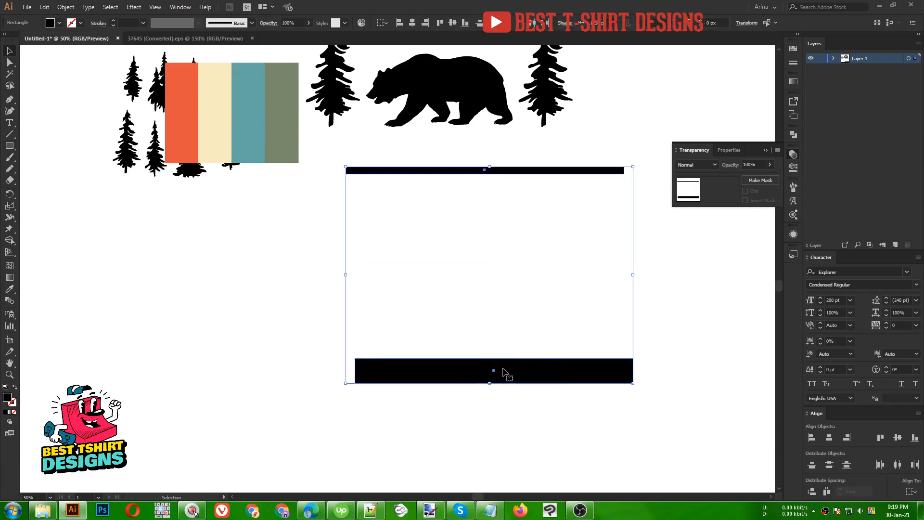
pyautogui.click(412, 23)
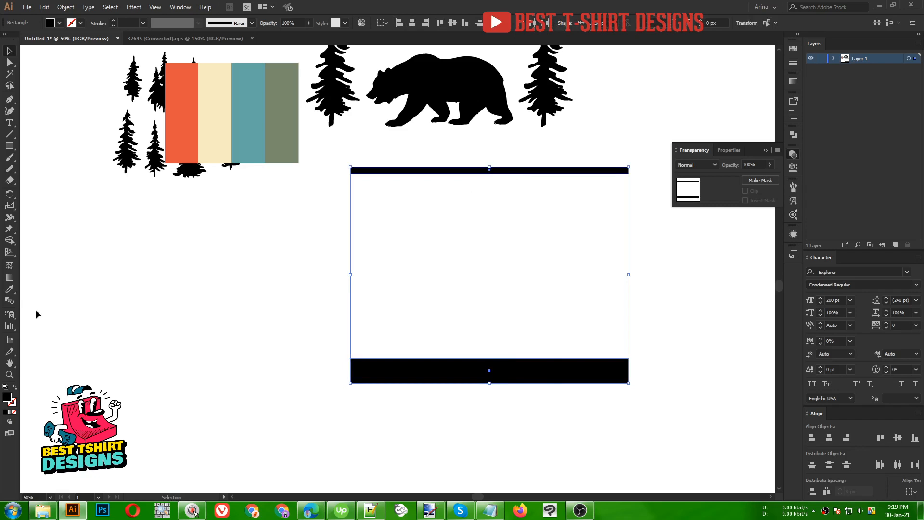
pyautogui.click(10, 302)
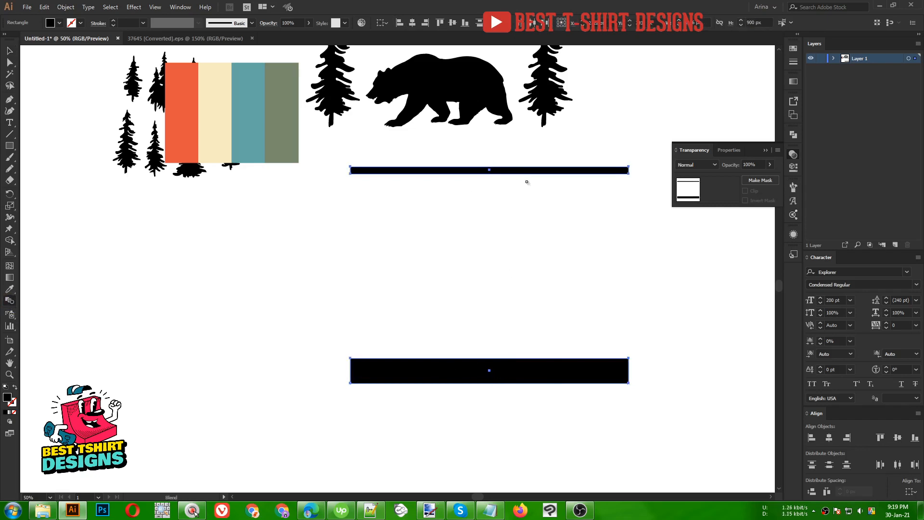
pyautogui.click(490, 169)
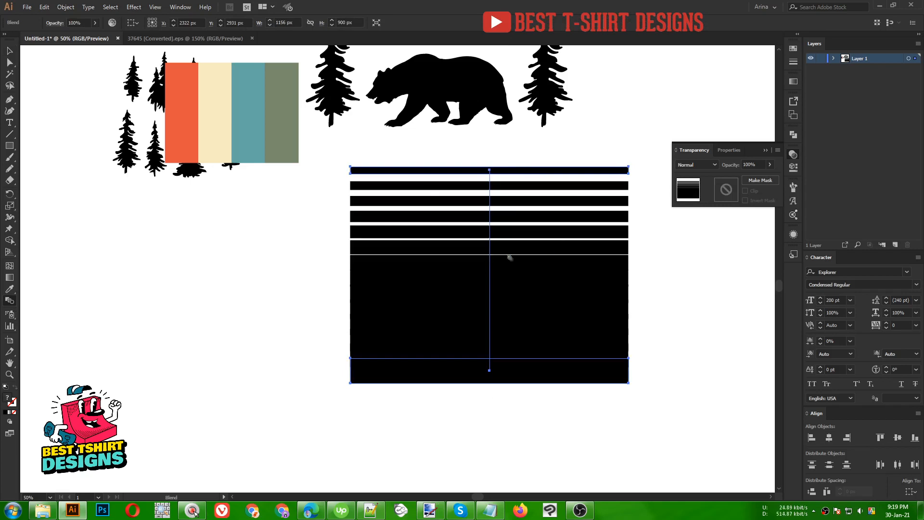
# - Set the bars' blend spacing to Specified Steps with 12 steps
pyautogui.doubleClick(11, 302)
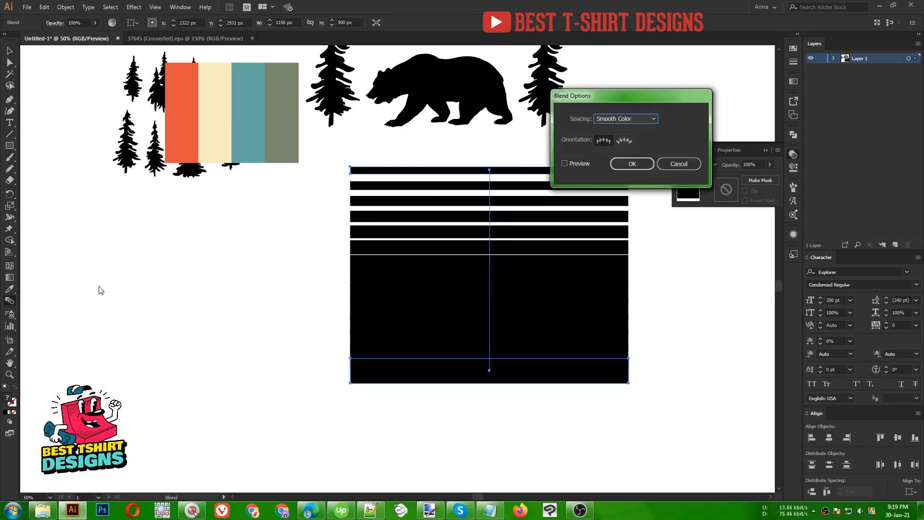
pyautogui.click(566, 164)
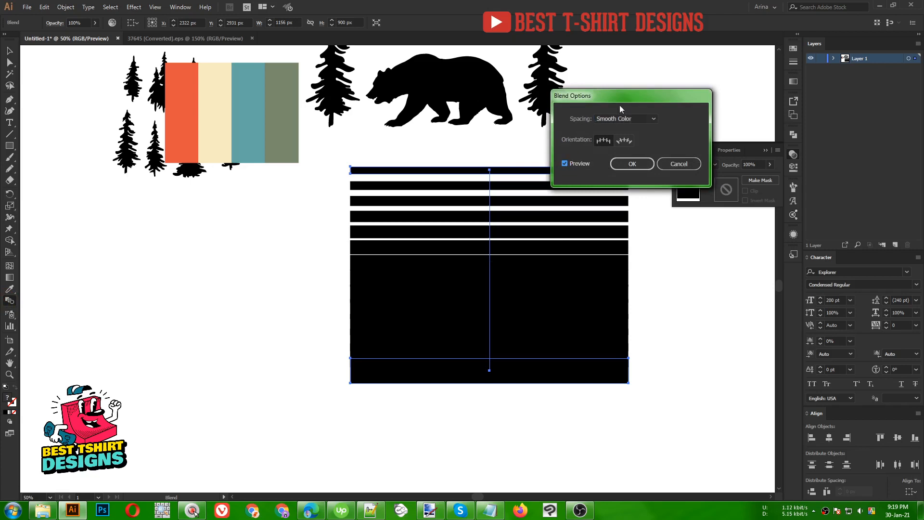
pyautogui.moveTo(619, 109); pyautogui.dragTo(224, 218)
pyautogui.click(221, 229)
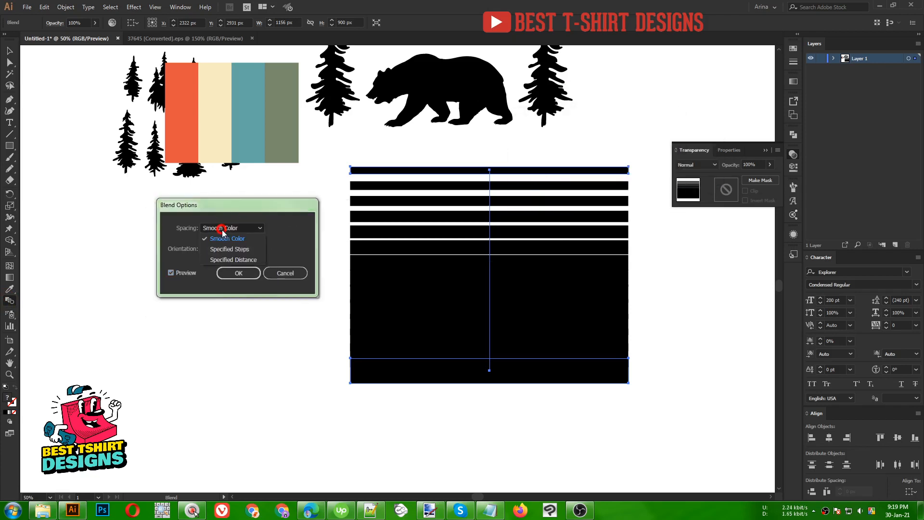
pyautogui.click(227, 251)
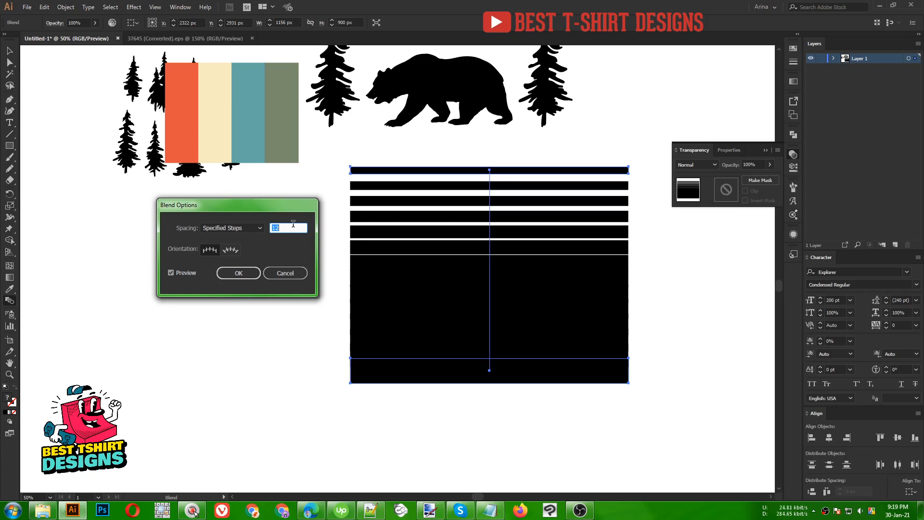
pyautogui.click(239, 273)
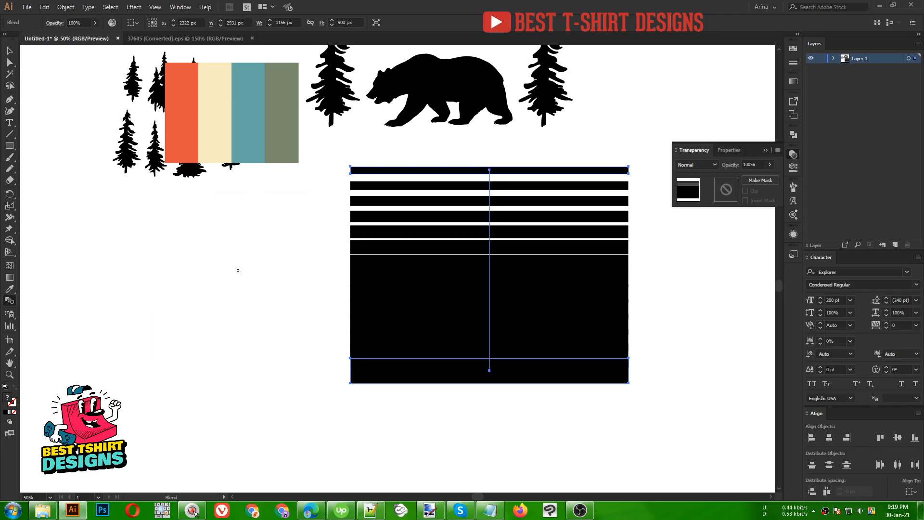
# - Expand the blend of black bars into separate stripe shapes
pyautogui.click(66, 7)
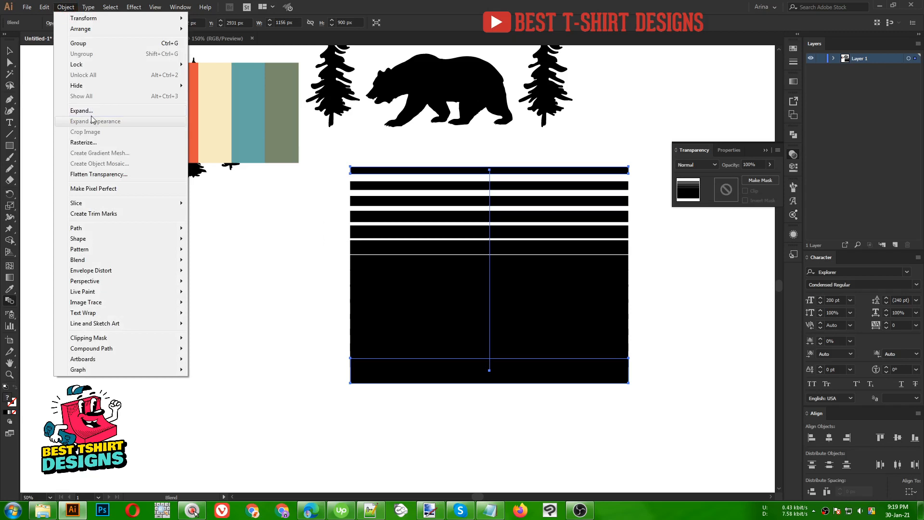
pyautogui.click(91, 110)
pyautogui.click(264, 282)
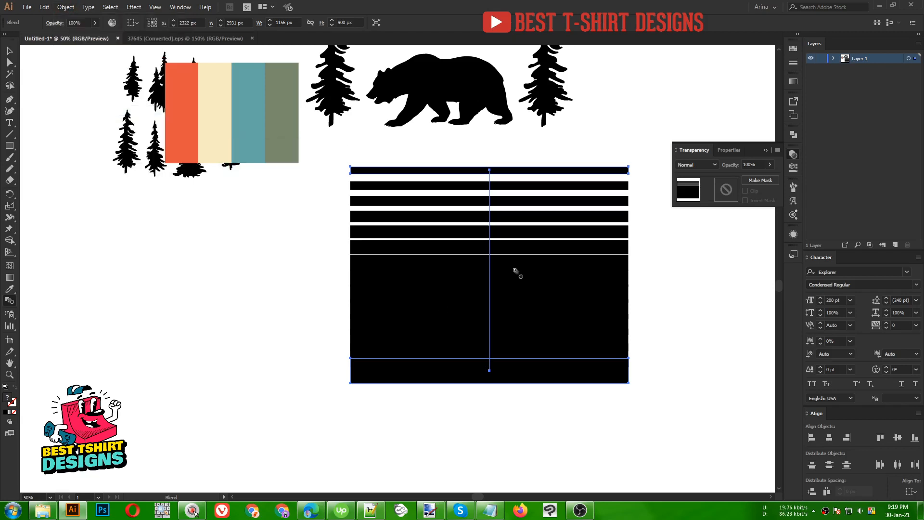
# - Isolate the stripe group, move its bottom stripe down 68 px and distribute the vertical spacing between all stripes evenly
pyautogui.press('v')
pyautogui.doubleClick(505, 373)
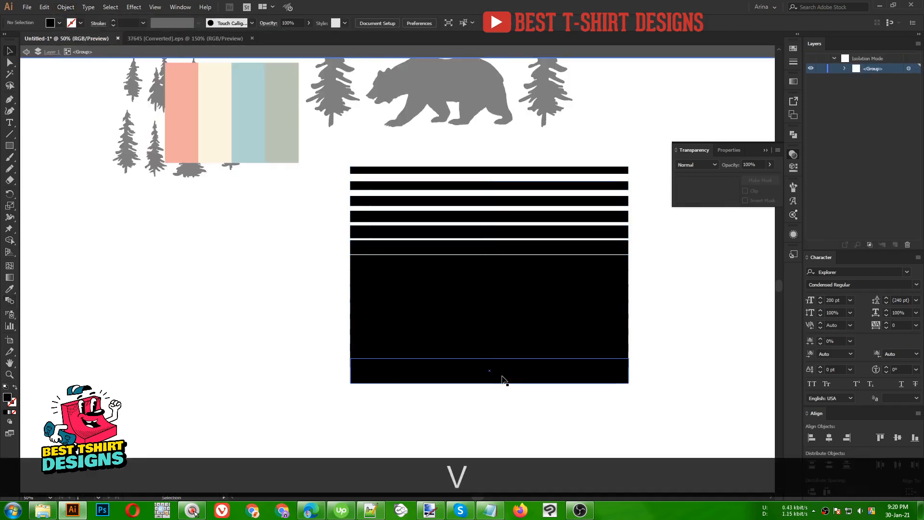
pyautogui.moveTo(519, 380); pyautogui.dragTo(516, 397)
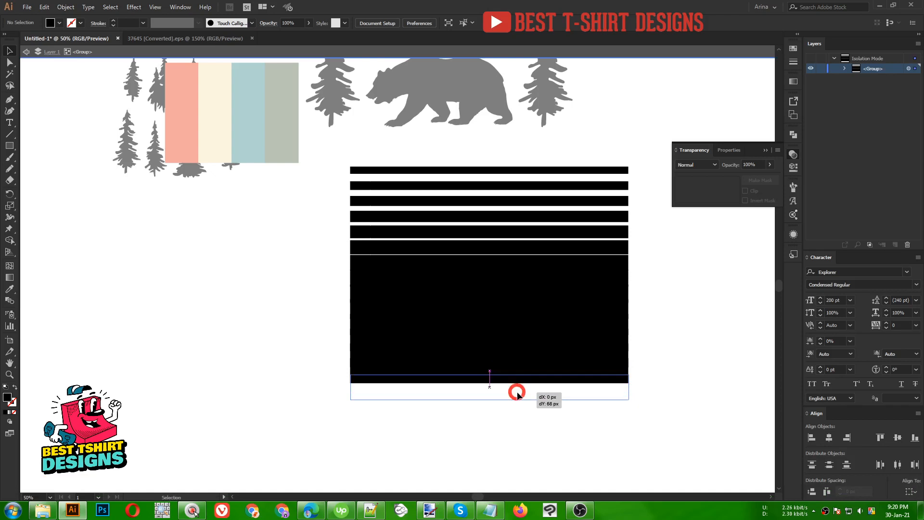
pyautogui.moveTo(572, 387); pyautogui.dragTo(546, 138)
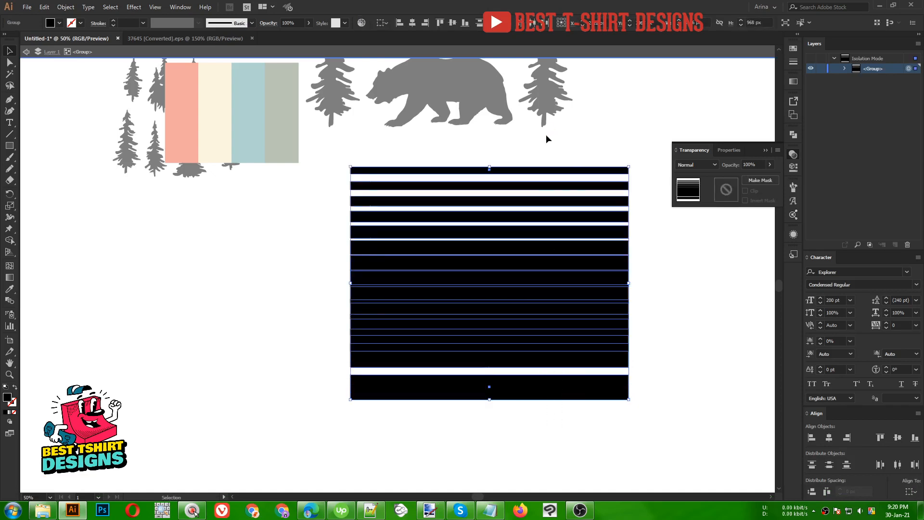
pyautogui.click(811, 491)
pyautogui.click(712, 362)
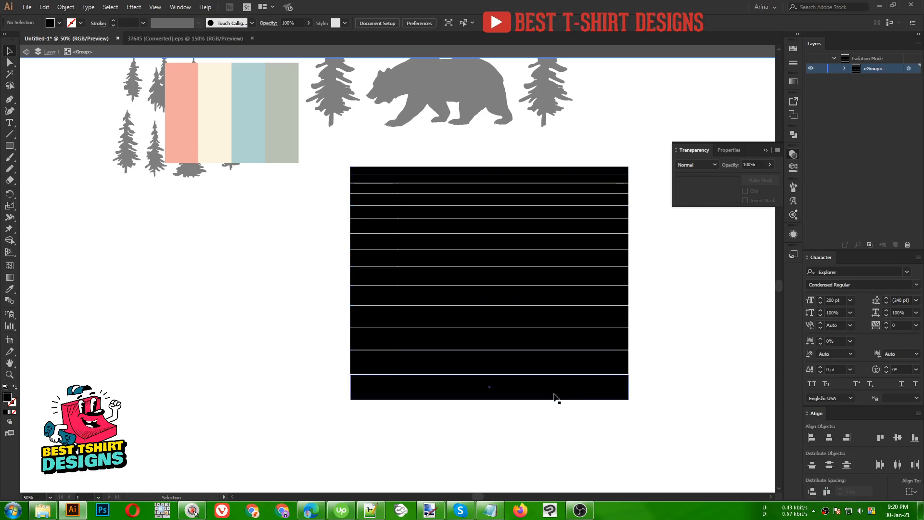
# - Nudge the bottom stripe further down and redistribute the vertical spacing between all stripes to widen the gaps
pyautogui.click(552, 396)
pyautogui.hotkey('shift', 'Down')
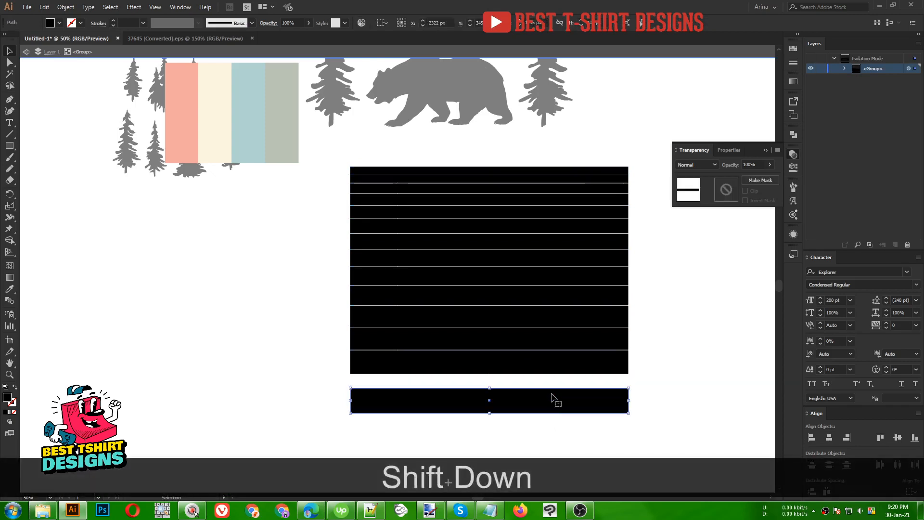
pyautogui.moveTo(597, 426); pyautogui.dragTo(518, 136)
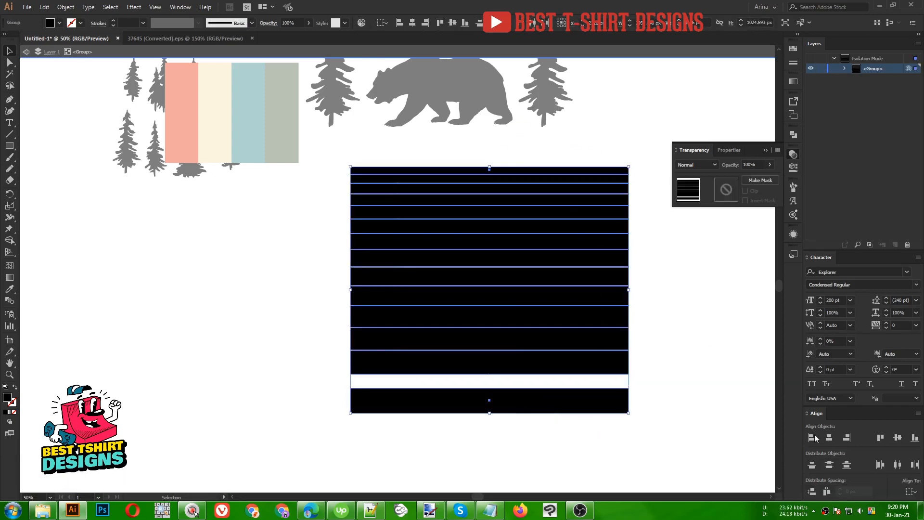
pyautogui.click(812, 491)
pyautogui.click(706, 403)
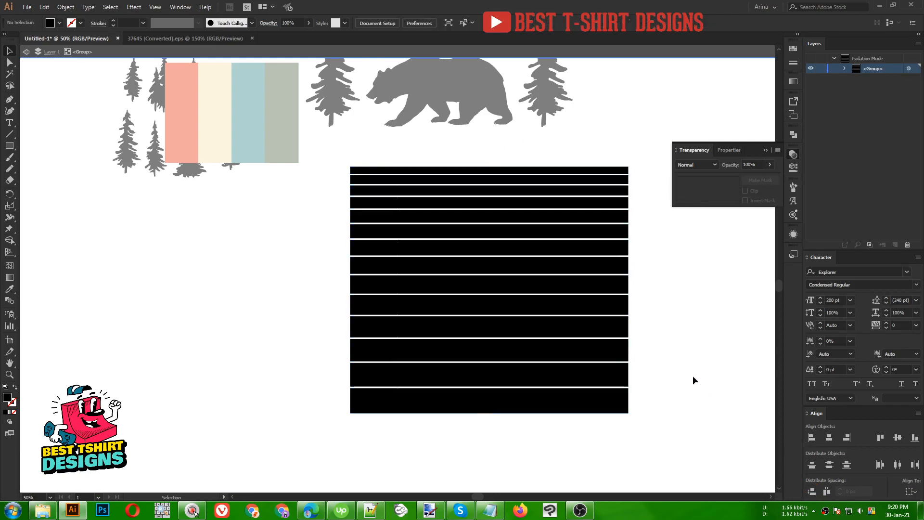
# - Exit the isolated group and ungroup the black stripes
pyautogui.scroll(1, 239, 277)
pyautogui.scroll(1, 239, 275)
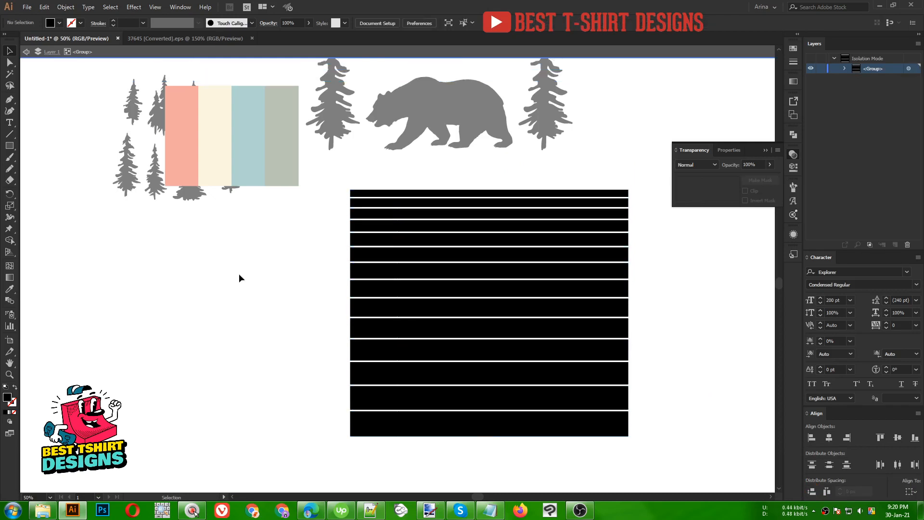
pyautogui.doubleClick(313, 217)
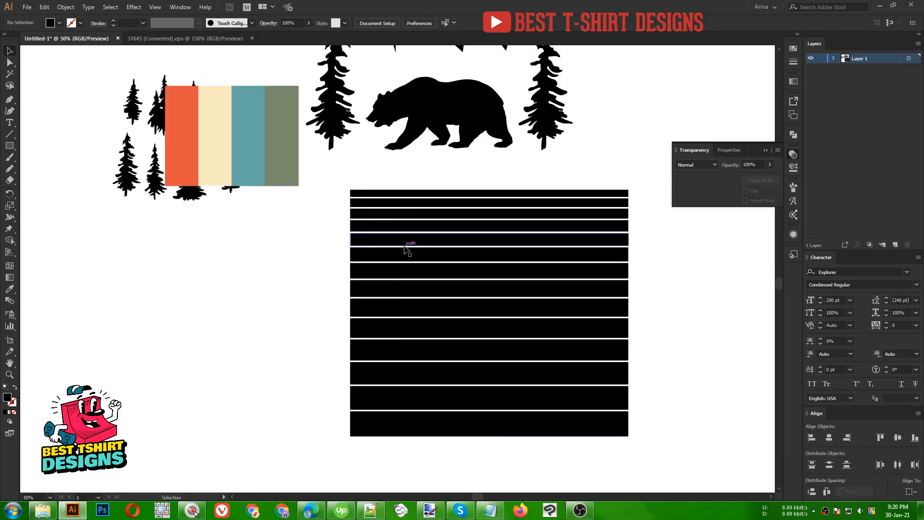
pyautogui.click(403, 244)
pyautogui.rightClick(405, 247)
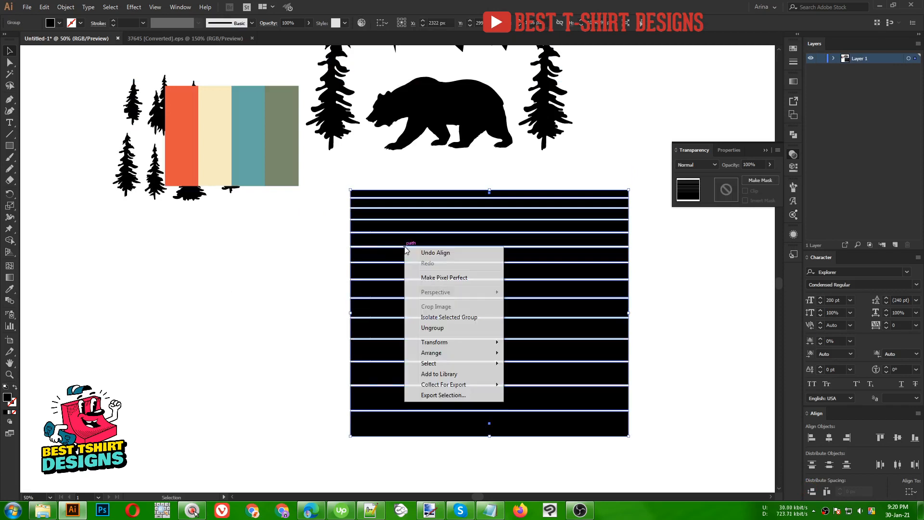
pyautogui.click(433, 328)
pyautogui.click(258, 247)
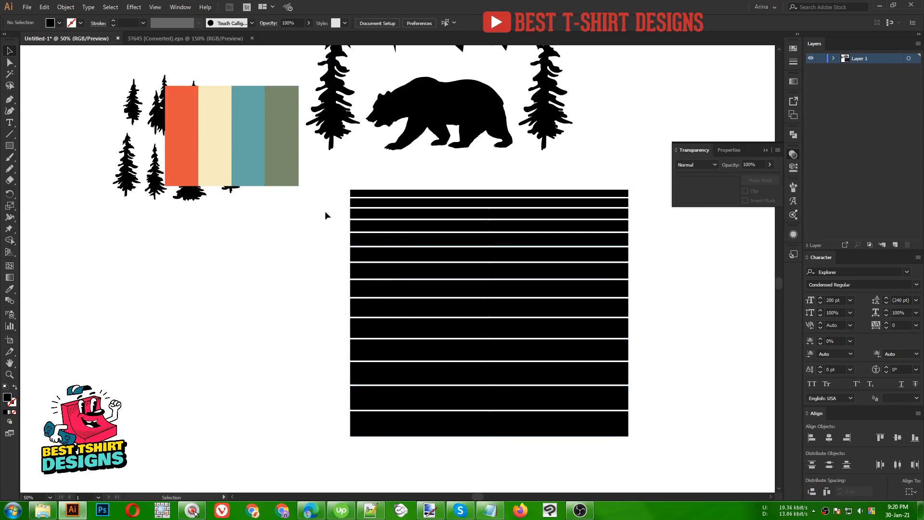
# - Colour the top three stripes orange-red and the next three cream, sampling from the palette
pyautogui.moveTo(349, 190); pyautogui.dragTo(379, 215)
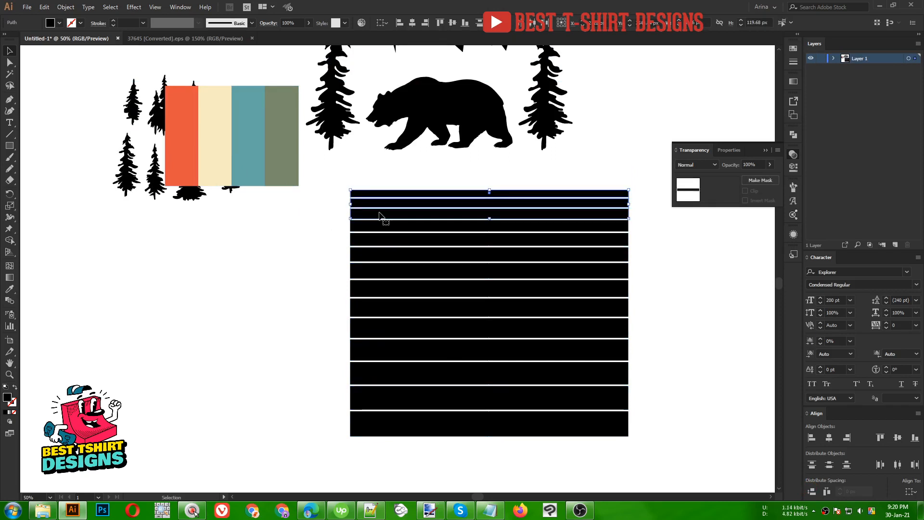
pyautogui.press('i')
pyautogui.click(170, 151)
pyautogui.press('v')
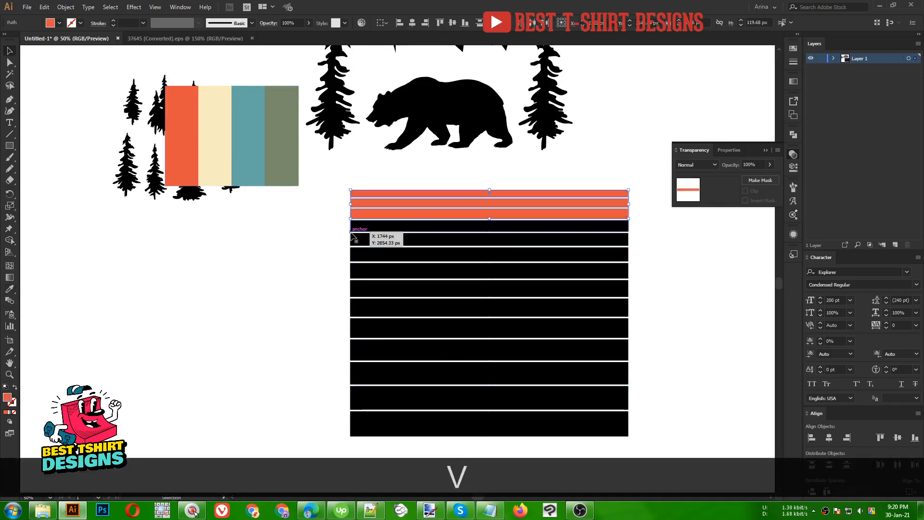
pyautogui.moveTo(344, 229); pyautogui.dragTo(388, 310)
pyautogui.press('i')
pyautogui.click(215, 155)
# - Colour the three stripes below the cream ones teal and the following three olive green from the palette
pyautogui.press('v')
pyautogui.press('i')
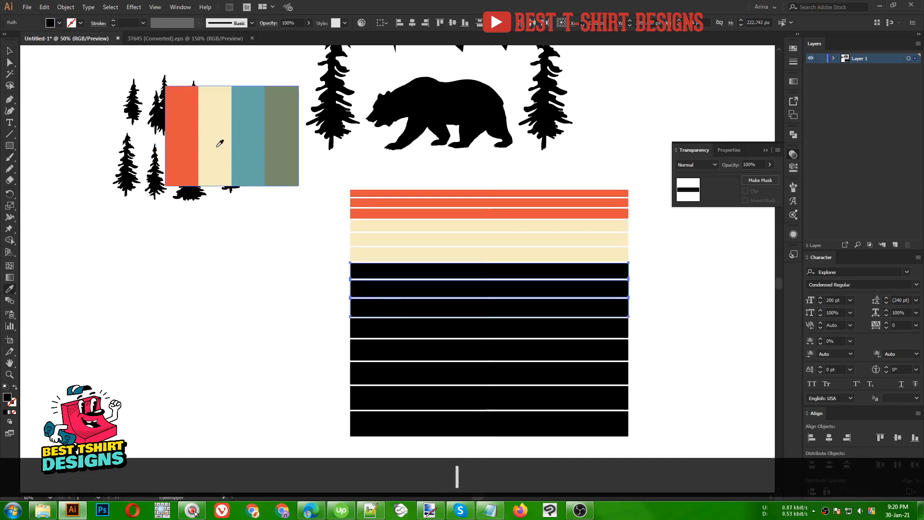
pyautogui.click(247, 142)
pyautogui.press('v')
pyautogui.moveTo(339, 329); pyautogui.dragTo(390, 384)
pyautogui.press('i')
pyautogui.click(284, 131)
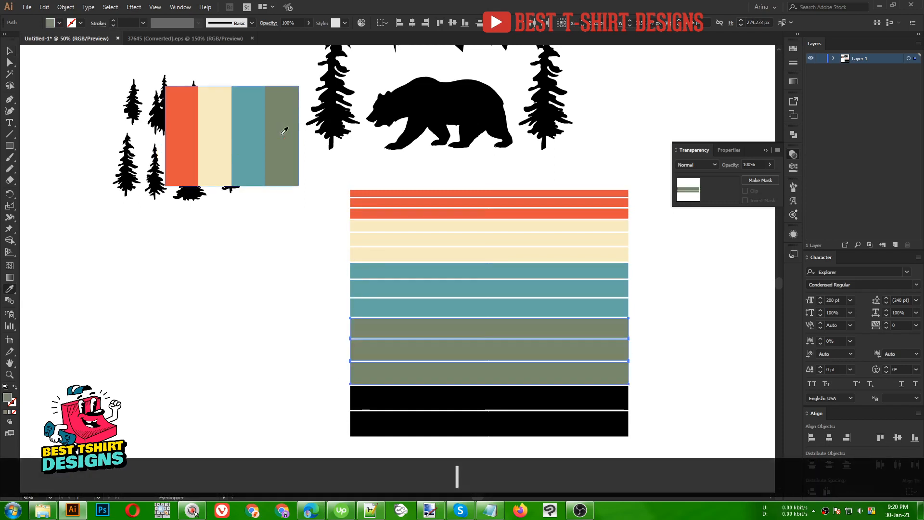
pyautogui.press('v')
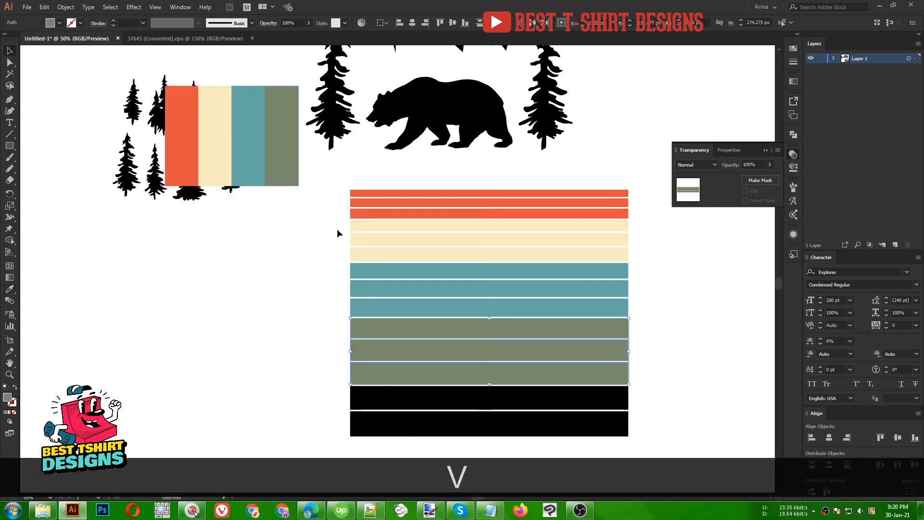
# - Recolour the top four stripes orange-red and the next four cream using the palette colours
pyautogui.moveTo(335, 184); pyautogui.dragTo(388, 230)
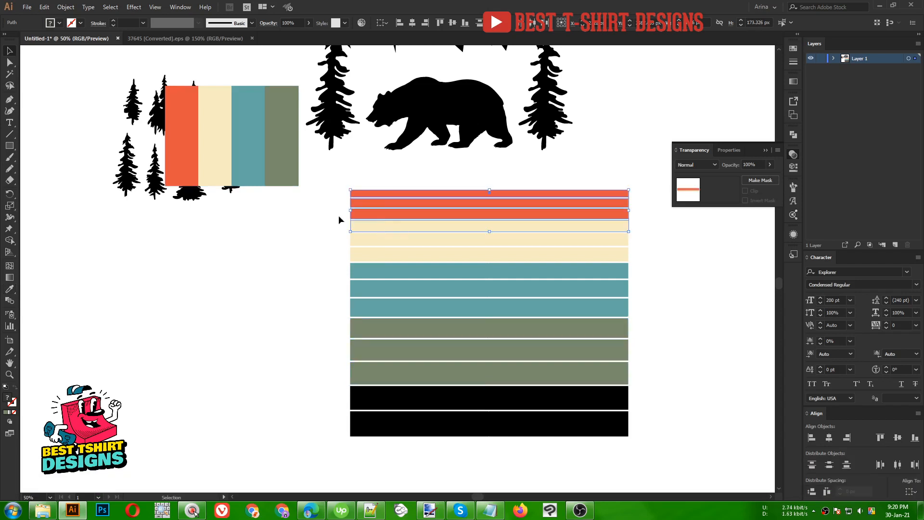
pyautogui.press('i')
pyautogui.click(194, 158)
pyautogui.press('v')
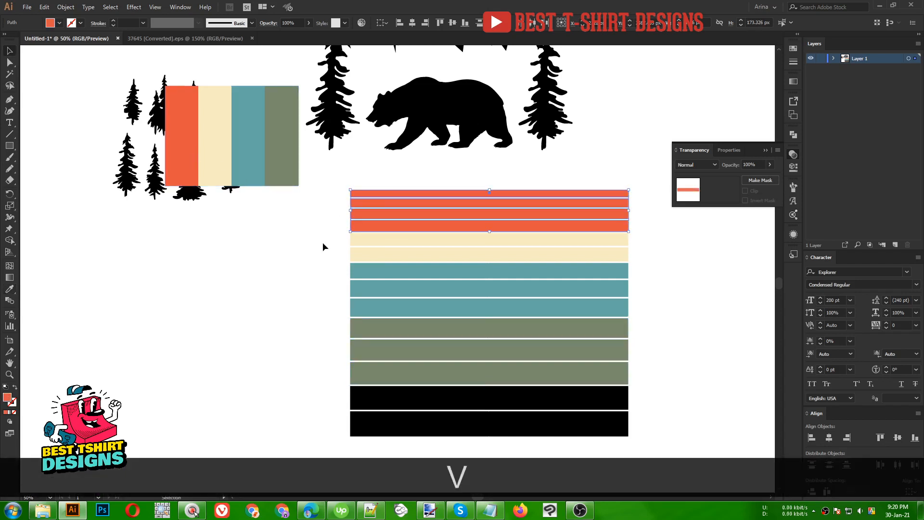
pyautogui.moveTo(376, 278); pyautogui.dragTo(376, 288)
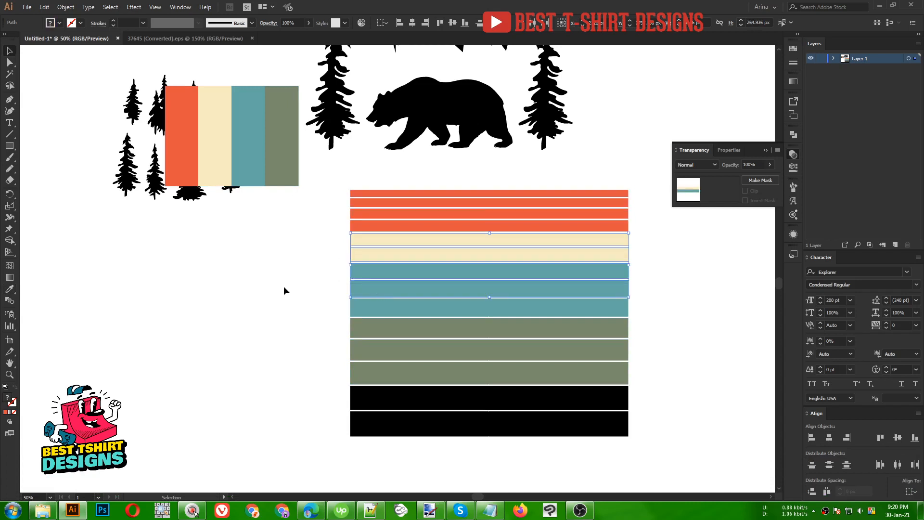
pyautogui.press('i')
pyautogui.click(221, 163)
pyautogui.press('v')
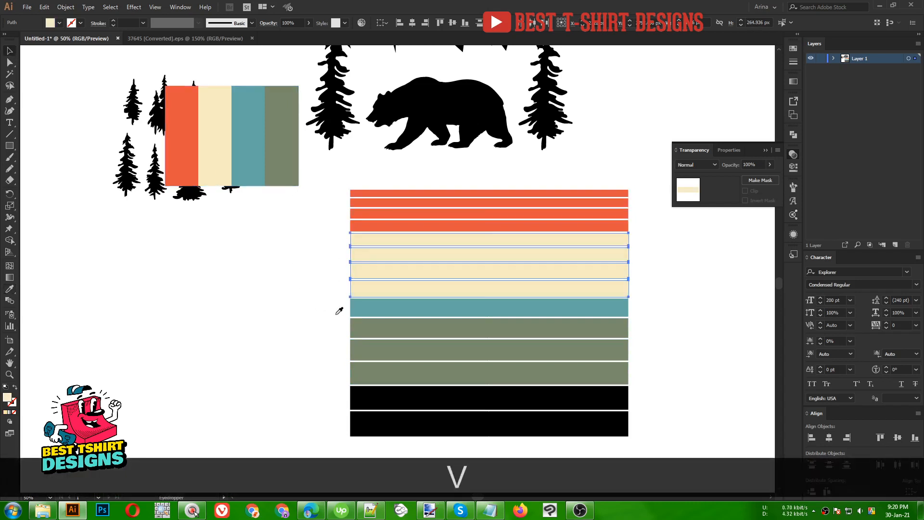
# - Colour the four stripes below the cream ones teal and the last two olive green from the palette
pyautogui.moveTo(338, 309); pyautogui.dragTo(377, 366)
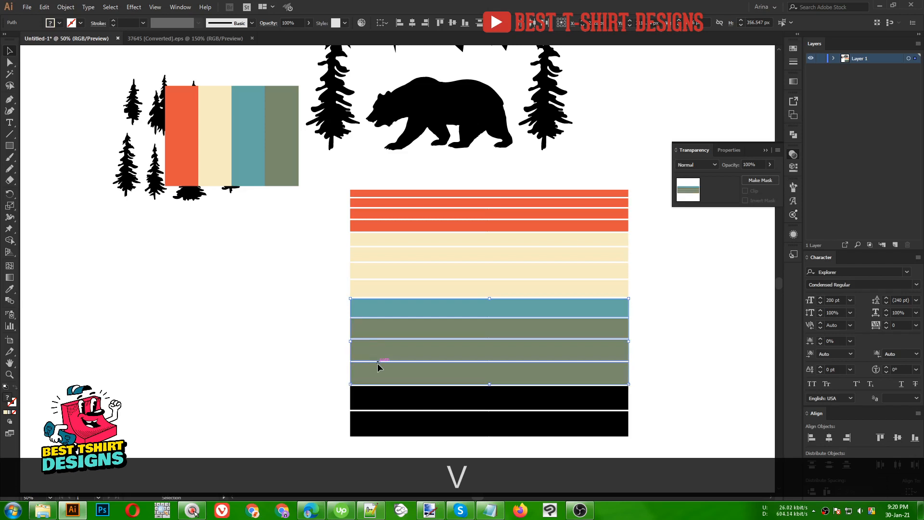
pyautogui.press('i')
pyautogui.click(249, 142)
pyautogui.press('v')
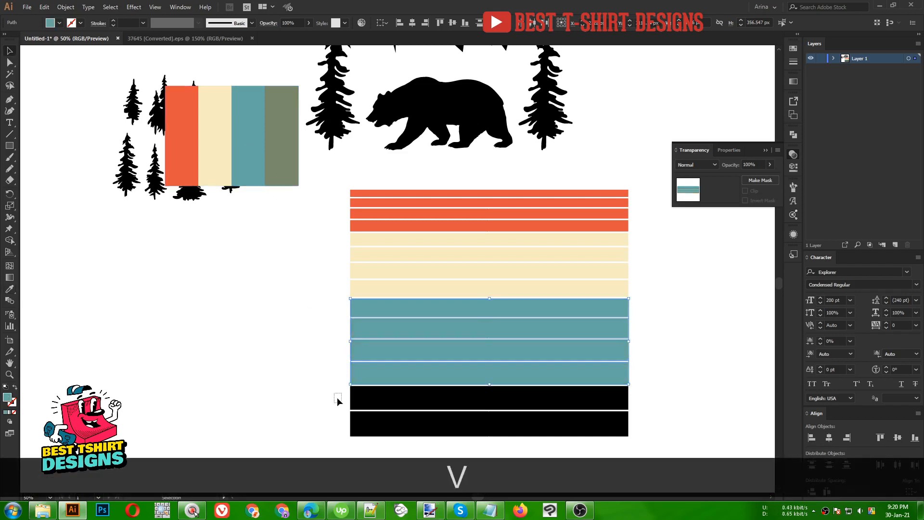
pyautogui.moveTo(337, 401); pyautogui.dragTo(382, 437)
pyautogui.press('i')
pyautogui.click(279, 179)
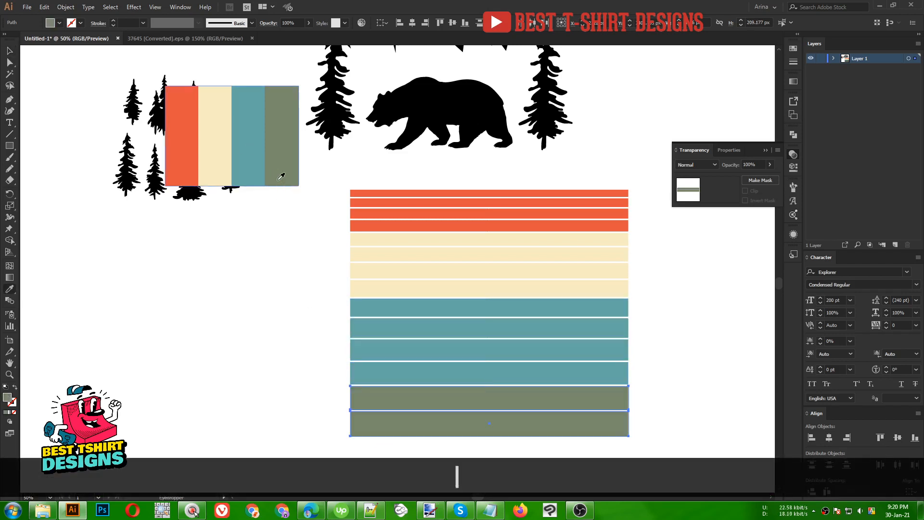
pyautogui.press('v')
pyautogui.click(279, 314)
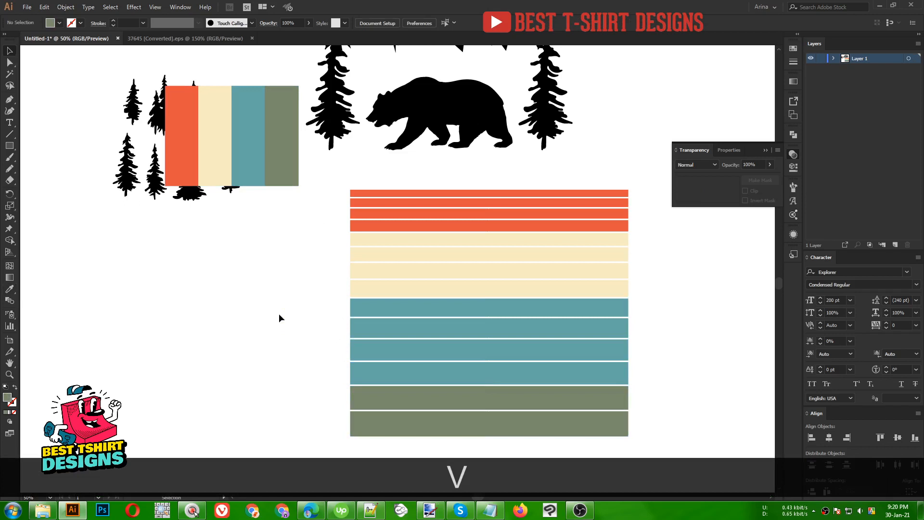
pyautogui.click(263, 302)
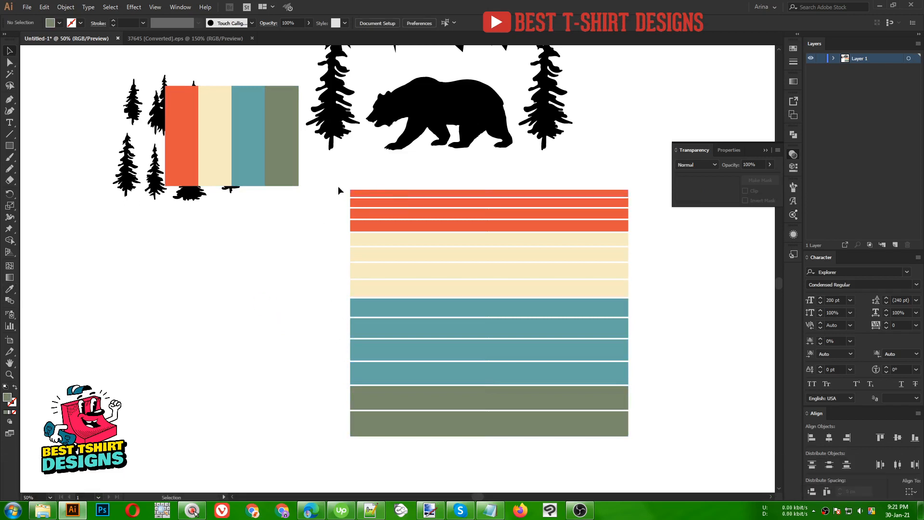
# - Group all the coloured stripes and move the group up over the mountain, pine and bear artwork
pyautogui.moveTo(338, 186); pyautogui.dragTo(472, 462)
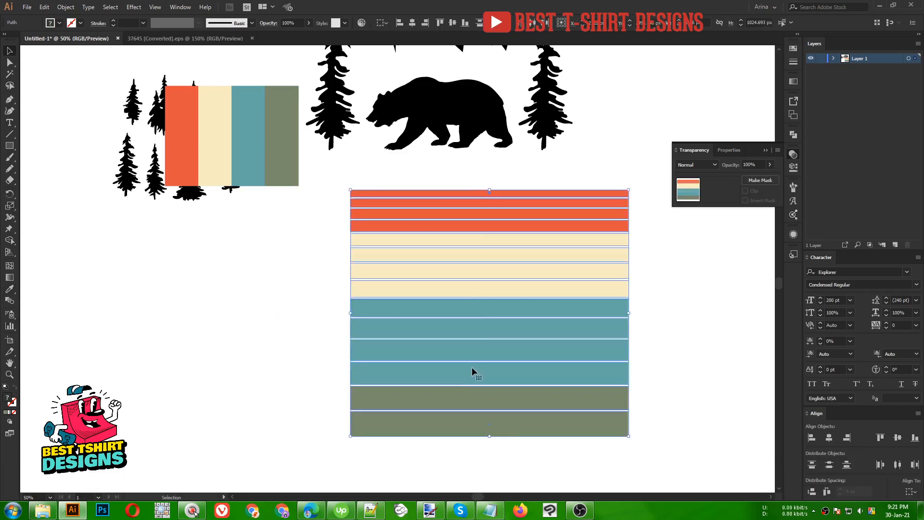
pyautogui.hotkey('ctrl', 'g')
pyautogui.scroll(-1, 472, 367)
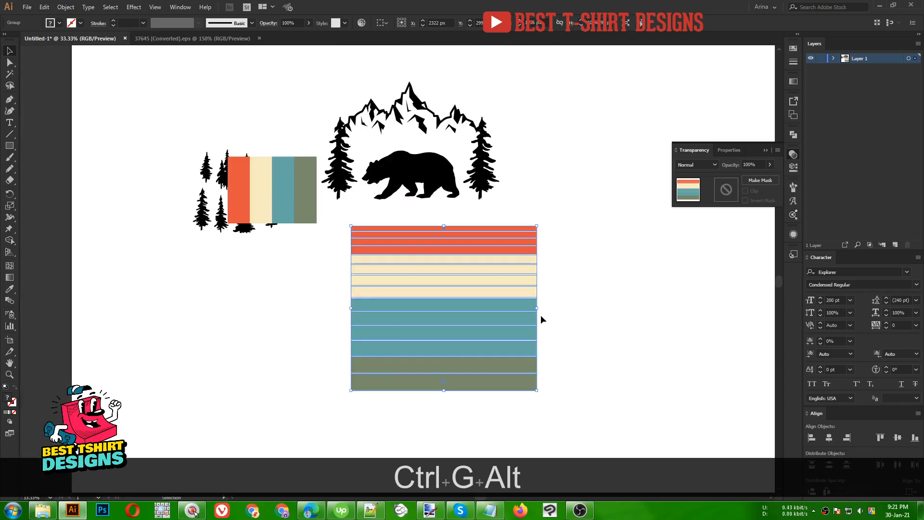
pyautogui.scroll(2, 509, 317)
pyautogui.moveTo(491, 320); pyautogui.dragTo(469, 181)
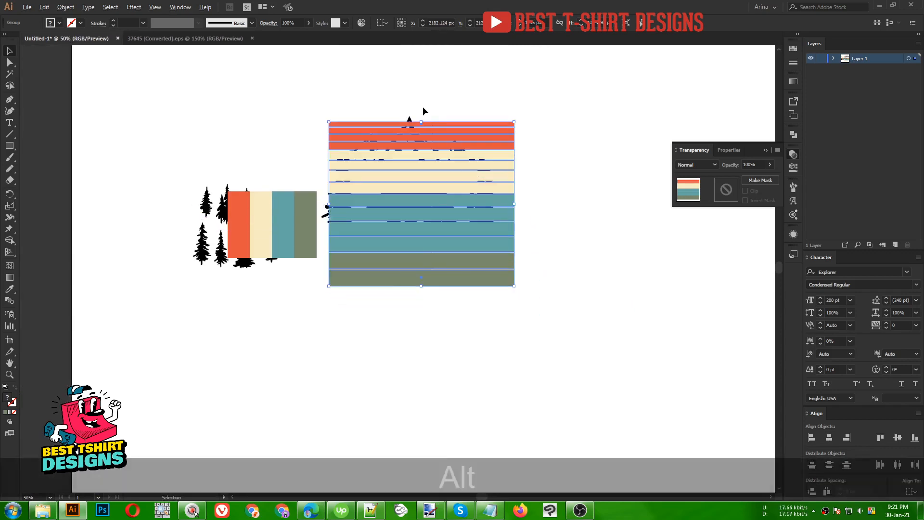
# - Scale the grouped stripes down proportionally so their height matches the mountain, pine and bear artwork
pyautogui.scroll(2, 423, 105)
pyautogui.moveTo(421, 135); pyautogui.dragTo(427, 131)
pyautogui.scroll(-2, 412, 434)
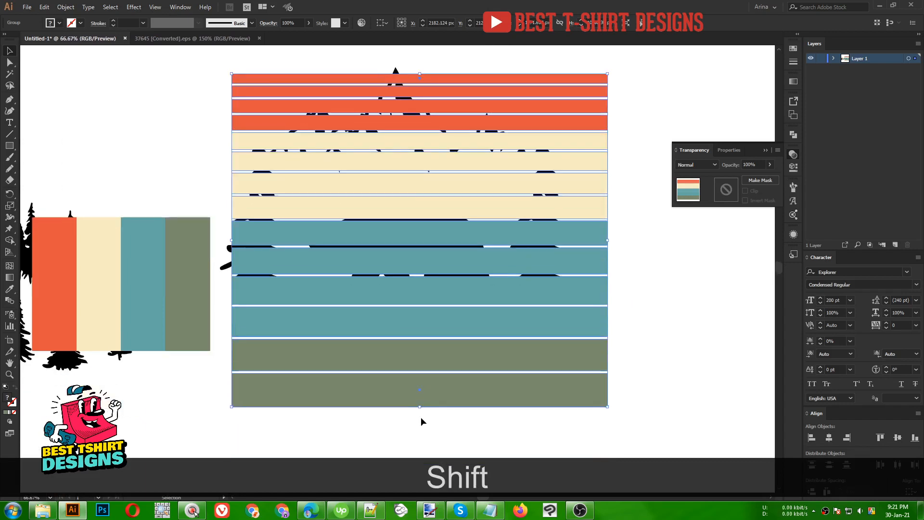
pyautogui.moveTo(420, 406); pyautogui.dragTo(418, 302)
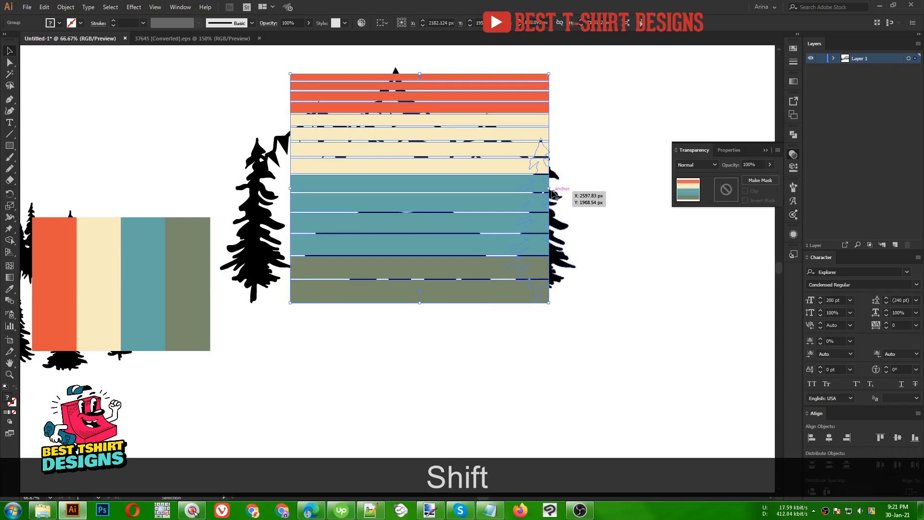
# - Widen the stripe group and nudge it left so it spans the artwork from pine to pine
pyautogui.moveTo(548, 191); pyautogui.dragTo(650, 190)
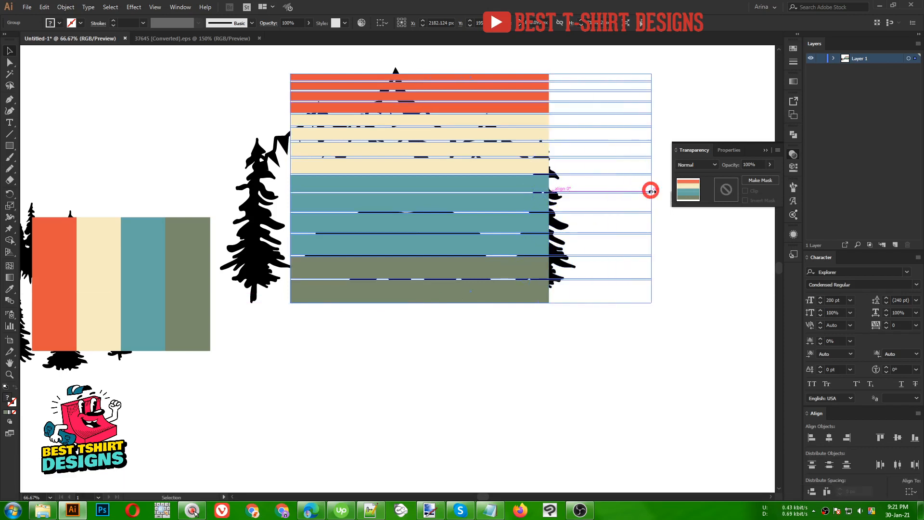
pyautogui.hotkey('shift', 'Left')
pyautogui.hotkey('shift', 'Left')
pyautogui.hotkey('shift', 'Left')
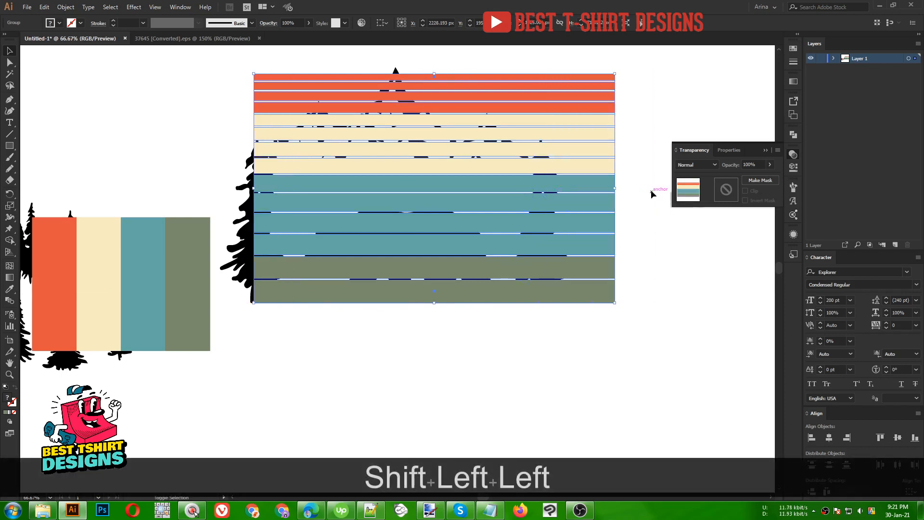
pyautogui.hotkey('shift', 'Left')
pyautogui.hotkey('shift', 'Left')
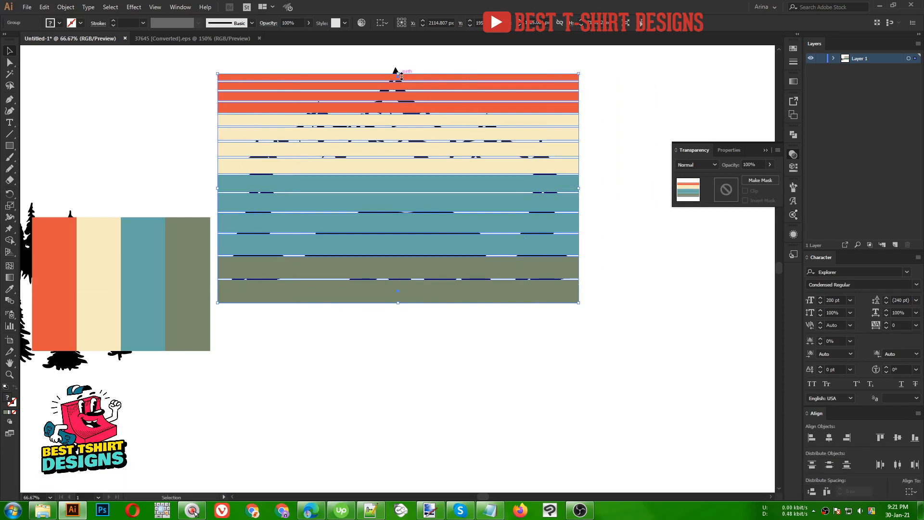
# - Stretch the stripe group upward until its upper edge covers the tip of the highest mountain peak
pyautogui.moveTo(398, 73); pyautogui.dragTo(399, 70)
pyautogui.scroll(1, 389, 50)
pyautogui.keyDown('alt'); pyautogui.scroll(4, 389, 50); pyautogui.keyUp('alt')
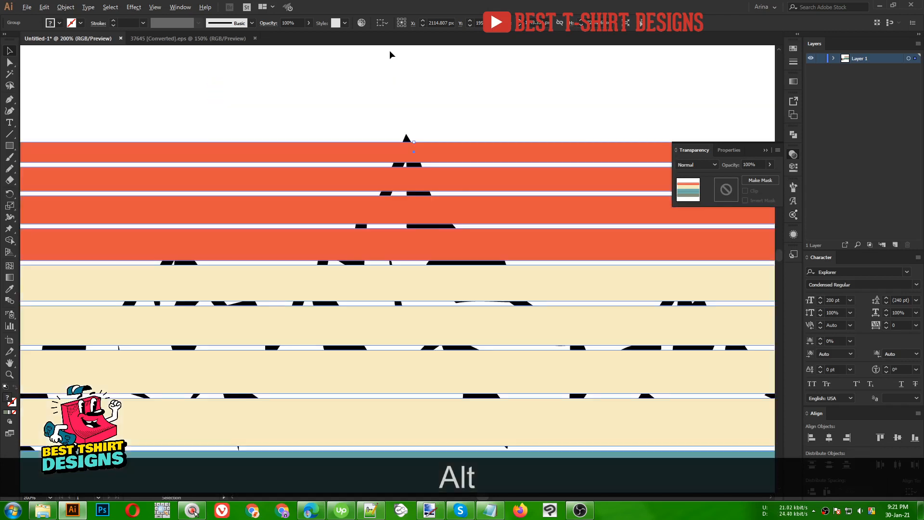
pyautogui.moveTo(425, 188); pyautogui.dragTo(430, 175)
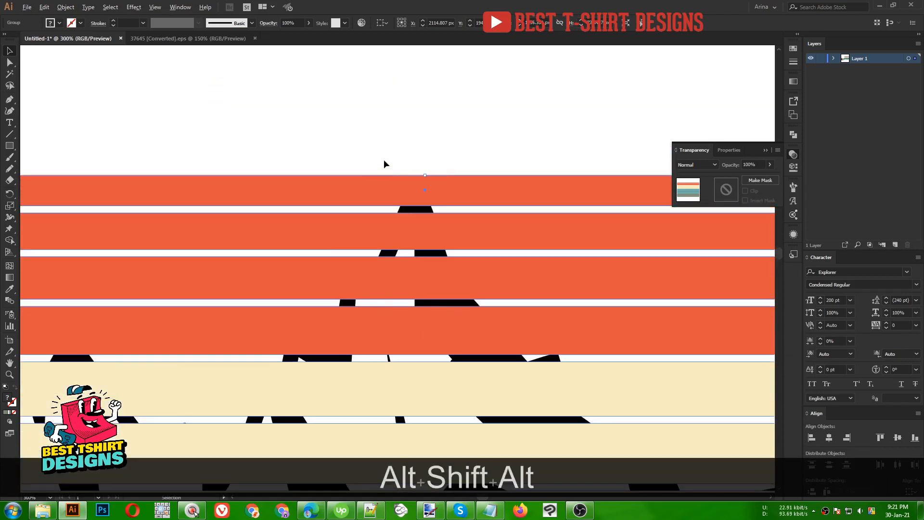
pyautogui.keyDown('alt'); pyautogui.scroll(-5, 355, 149); pyautogui.keyUp('alt')
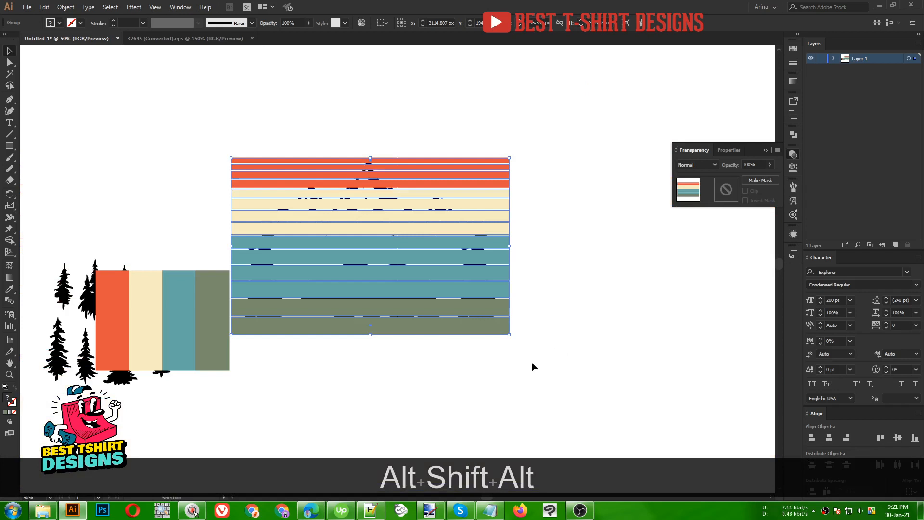
# - Place the stripe group behind the mountain, pine and bear artwork and deselect it
pyautogui.hotkey('ctrl', 'x')
pyautogui.hotkey('ctrl', 'b')
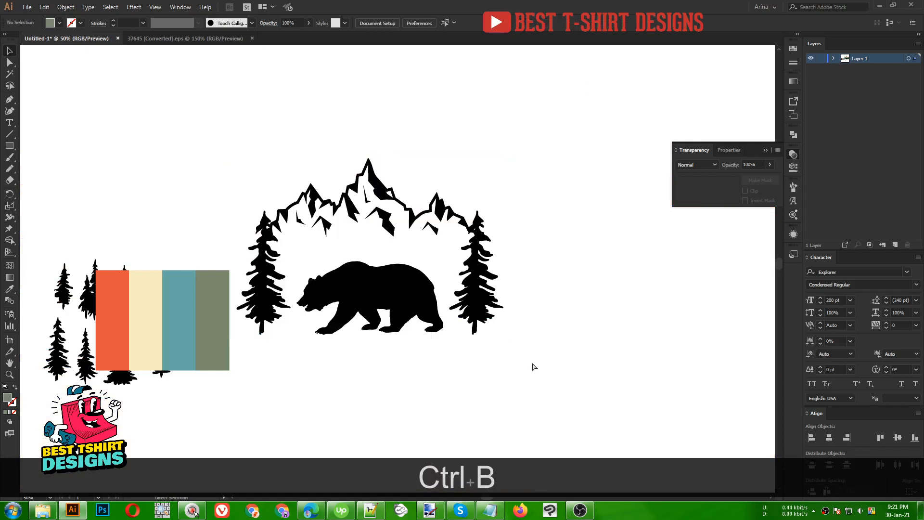
pyautogui.click(622, 321)
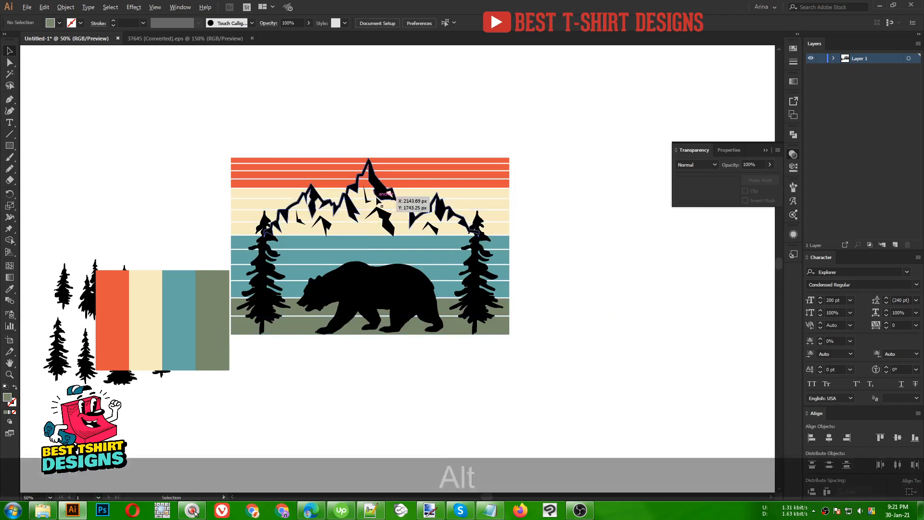
# - Select the artwork and stripes and erase the stripe areas outside the mountains and pines on both sides with the Shape Builder
pyautogui.keyDown('alt'); pyautogui.scroll(1, 378, 199); pyautogui.keyUp('alt')
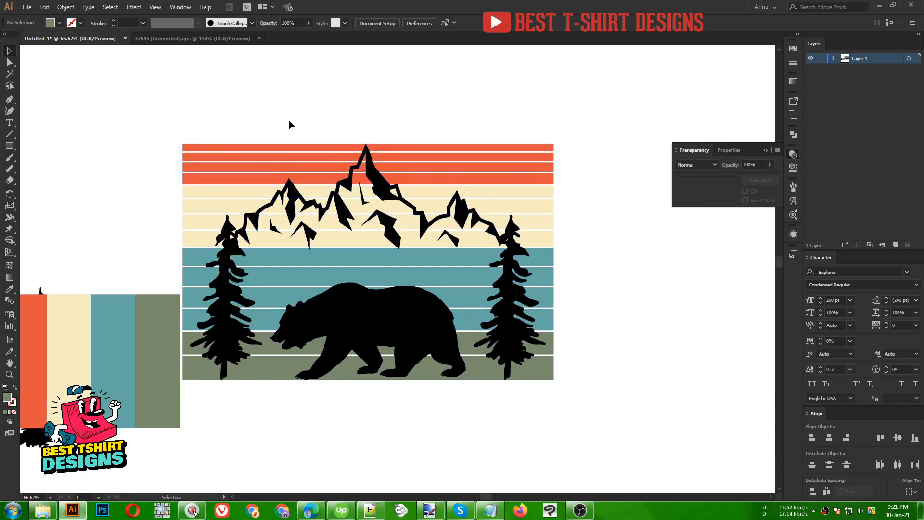
pyautogui.moveTo(289, 125); pyautogui.dragTo(476, 382)
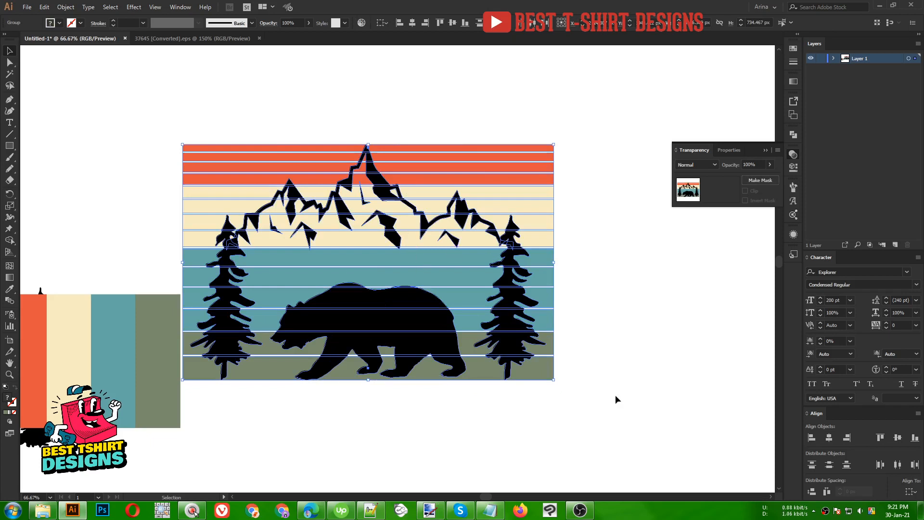
pyautogui.hotkey('shift', 'm')
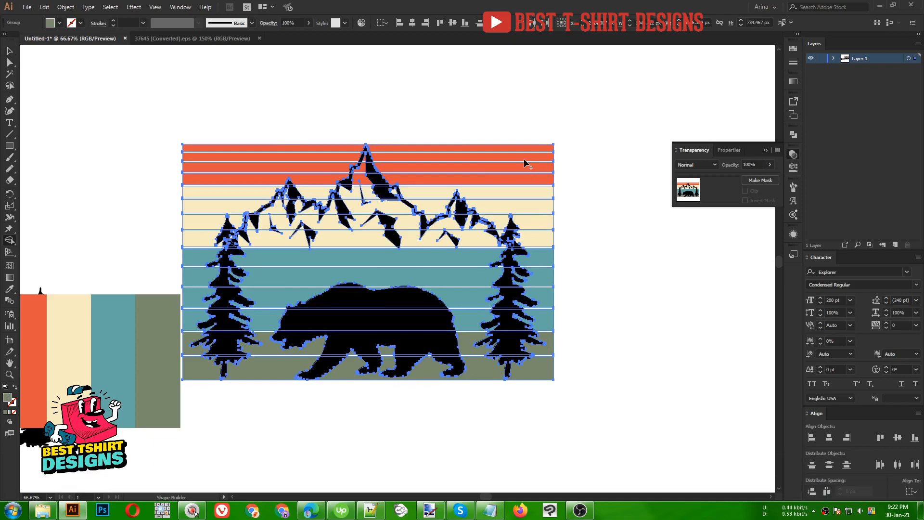
pyautogui.press('alt')
pyautogui.moveTo(532, 135)
pyautogui.mouseDown()
pyautogui.moveTo(548, 235)
pyautogui.moveTo(551, 382)
pyautogui.mouseUp()
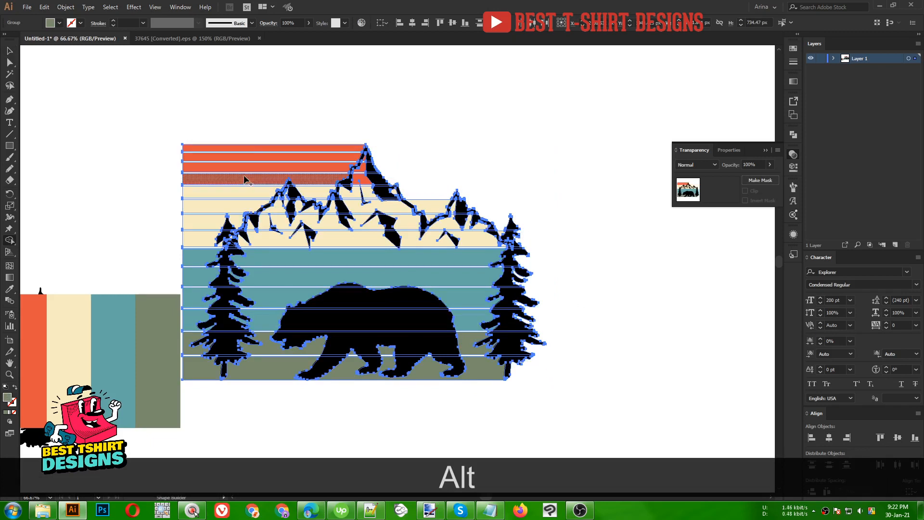
pyautogui.moveTo(234, 126)
pyautogui.mouseDown()
pyautogui.moveTo(198, 235)
pyautogui.moveTo(184, 374)
pyautogui.moveTo(278, 396)
pyautogui.mouseUp()
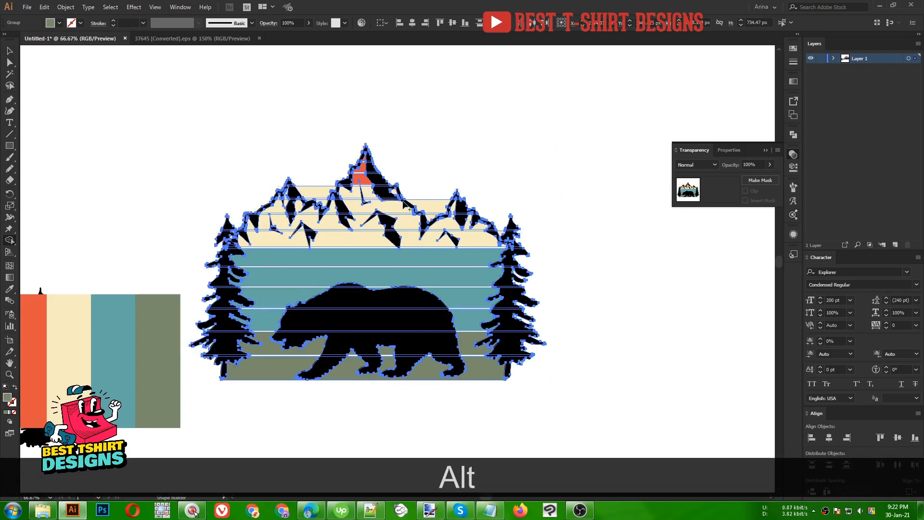
# - Erase the leftover cream piece between the right mountain slope and right pine, and undo the removal of the pine's tip
pyautogui.scroll(1, 485, 228)
pyautogui.scroll(1, 485, 228)
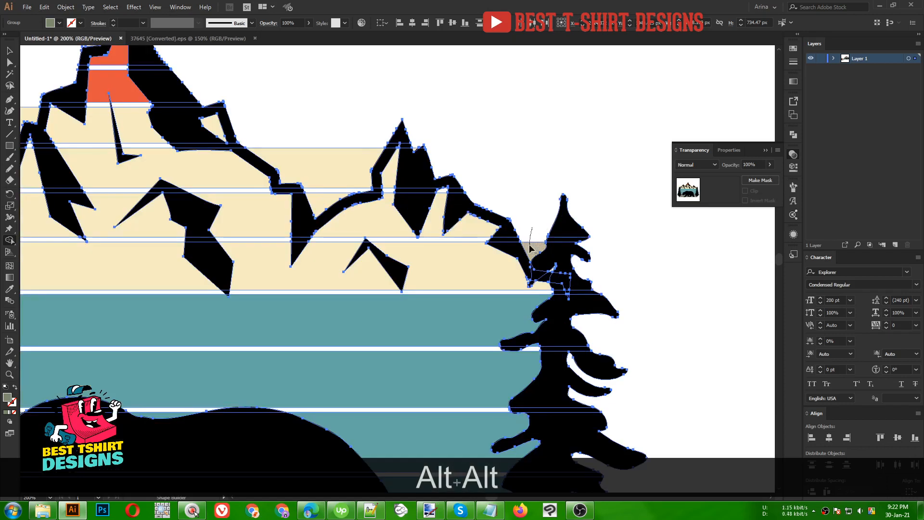
pyautogui.keyDown('alt'); pyautogui.click(575, 219); pyautogui.keyUp('alt')
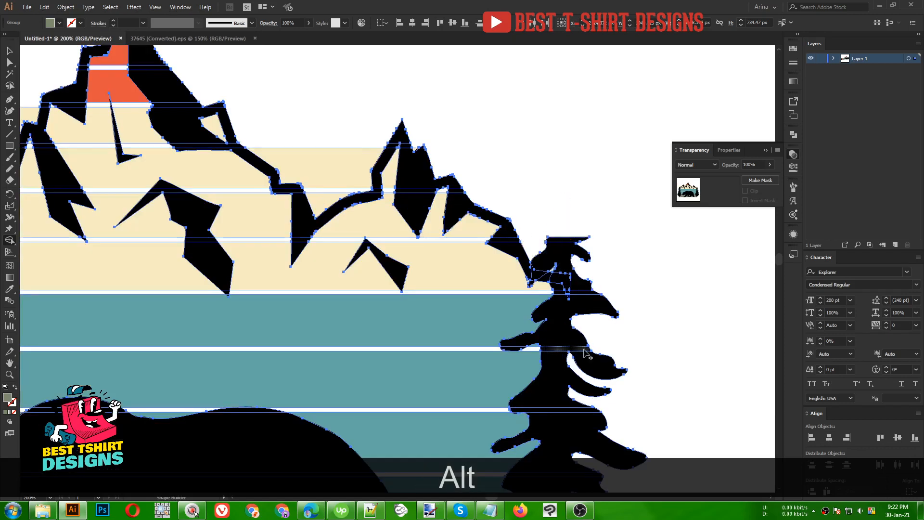
pyautogui.hotkey('ctrl', 'z')
# - Erase the leftover cream stripe pieces above the mountain outline in the valleys on both sides of the central peak
pyautogui.moveTo(328, 124); pyautogui.dragTo(324, 202)
pyautogui.scroll(-1, 542, 190)
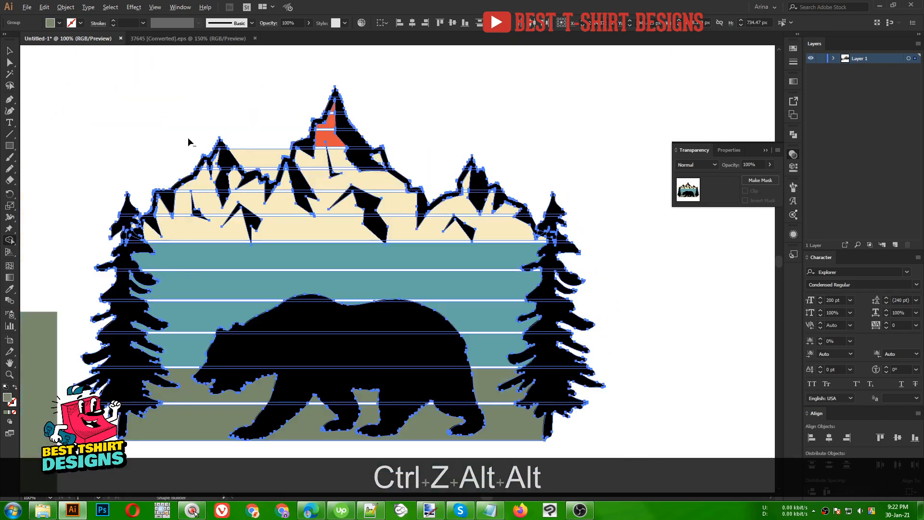
pyautogui.scroll(1, 243, 137)
pyautogui.moveTo(294, 151); pyautogui.dragTo(303, 207)
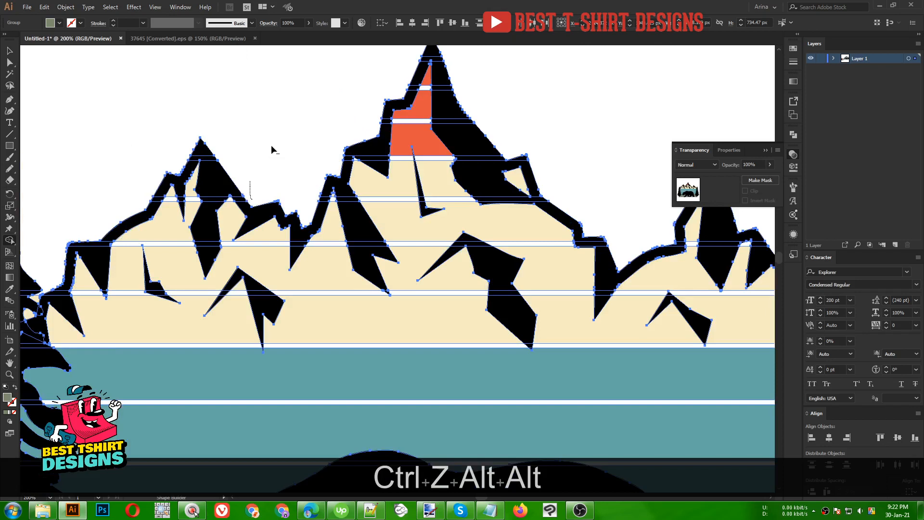
pyautogui.scroll(-1, 272, 149)
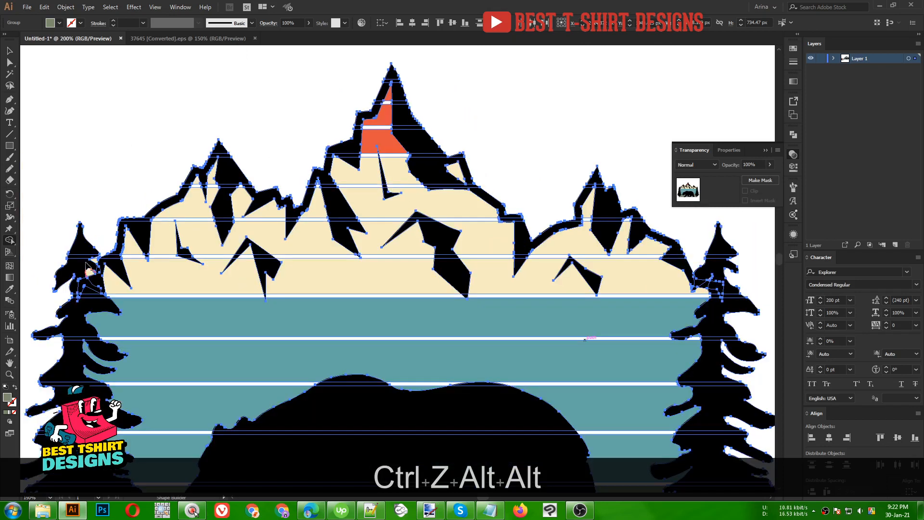
# - Erase the small cream slivers between the left pine's upper branches and the mountain edge
pyautogui.scroll(5, 87, 266)
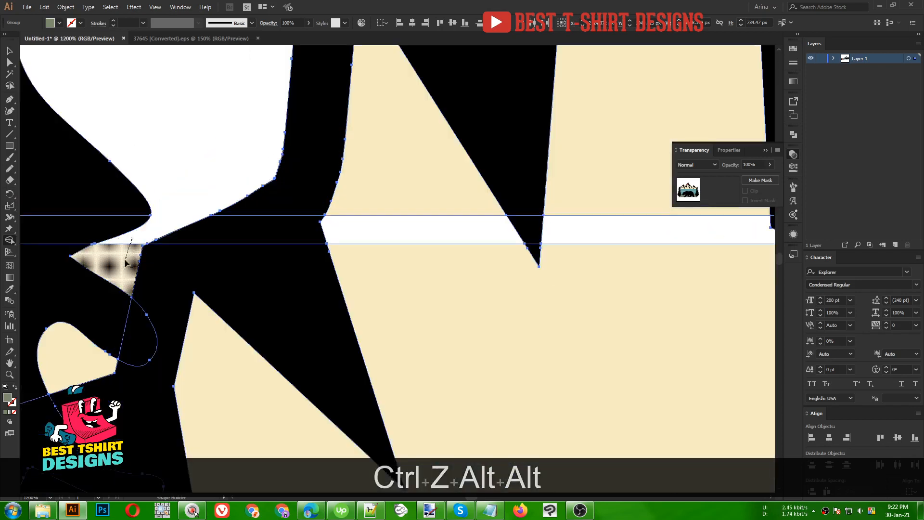
pyautogui.scroll(-4, 139, 182)
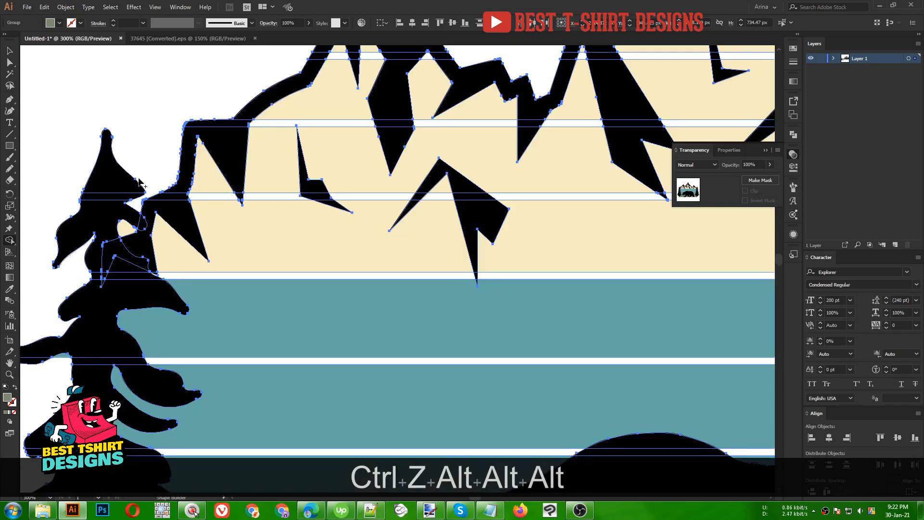
pyautogui.scroll(3, 123, 232)
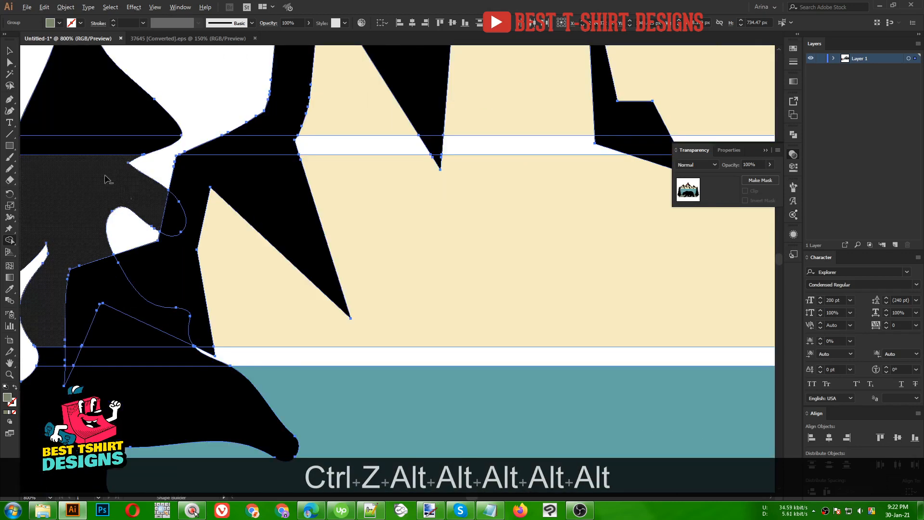
pyautogui.scroll(-2, 97, 174)
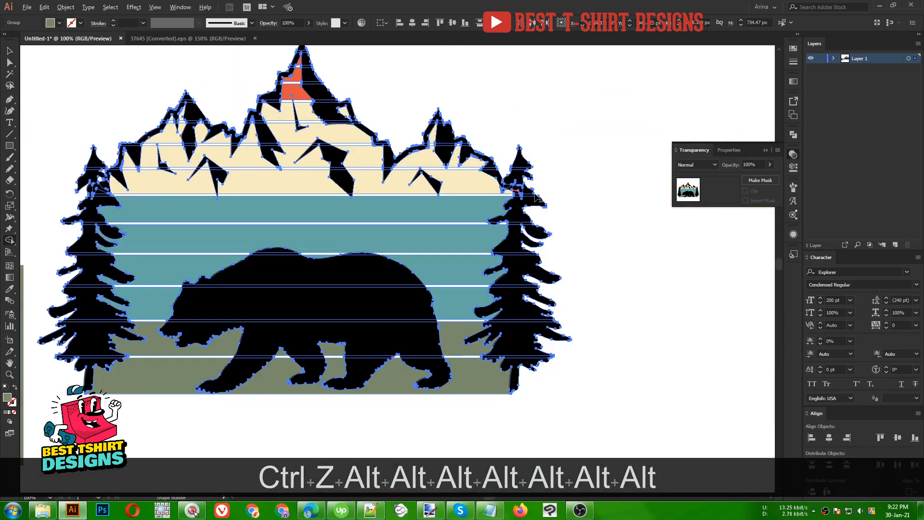
# - Erase the small cream sliver inside the right pine, then leave the Shape Builder and deselect the artwork
pyautogui.scroll(2, 516, 193)
pyautogui.scroll(2, 503, 153)
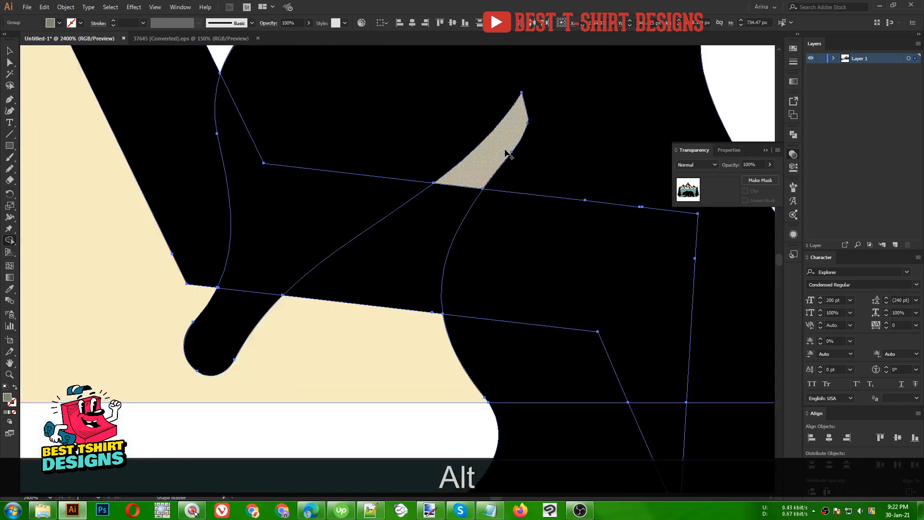
pyautogui.scroll(-2, 431, 172)
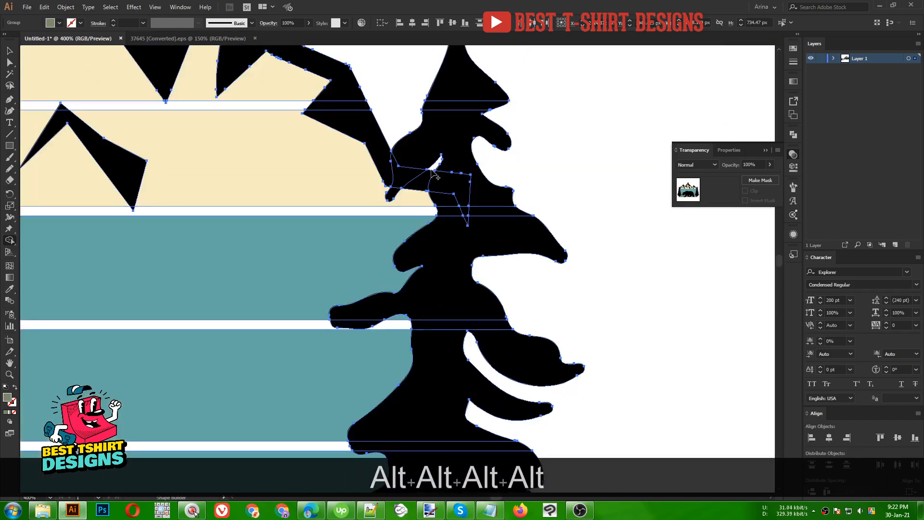
pyautogui.scroll(-1, 518, 181)
pyautogui.scroll(-2, 450, 175)
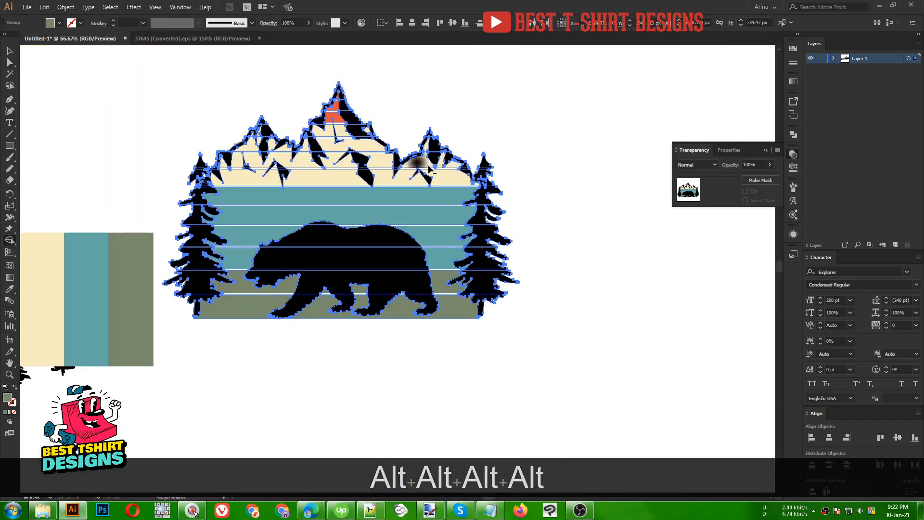
pyautogui.press('v')
pyautogui.click(547, 211)
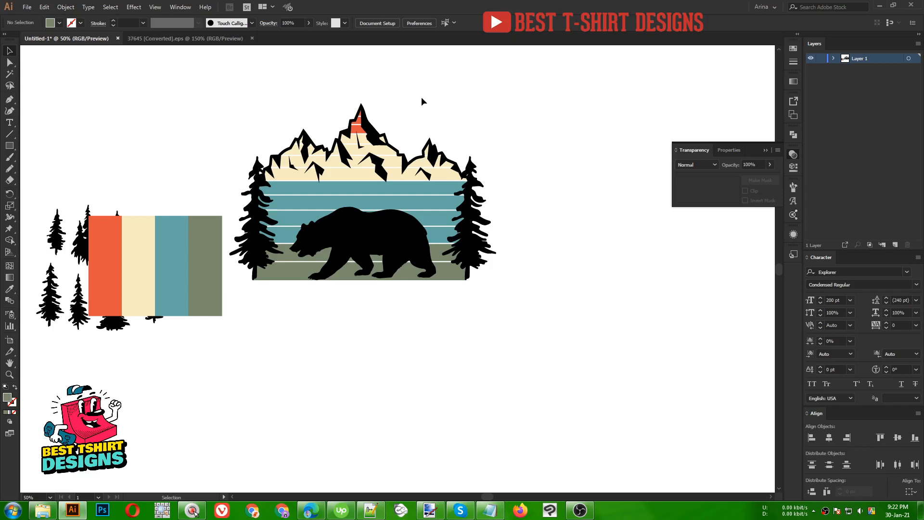
# - Move the colour palette aside and draw a black-filled rectangle about 1125 by 1028 px over the artwork
pyautogui.moveTo(165, 247); pyautogui.dragTo(90, 202)
pyautogui.press('m')
pyautogui.moveTo(229, 80); pyautogui.dragTo(499, 325)
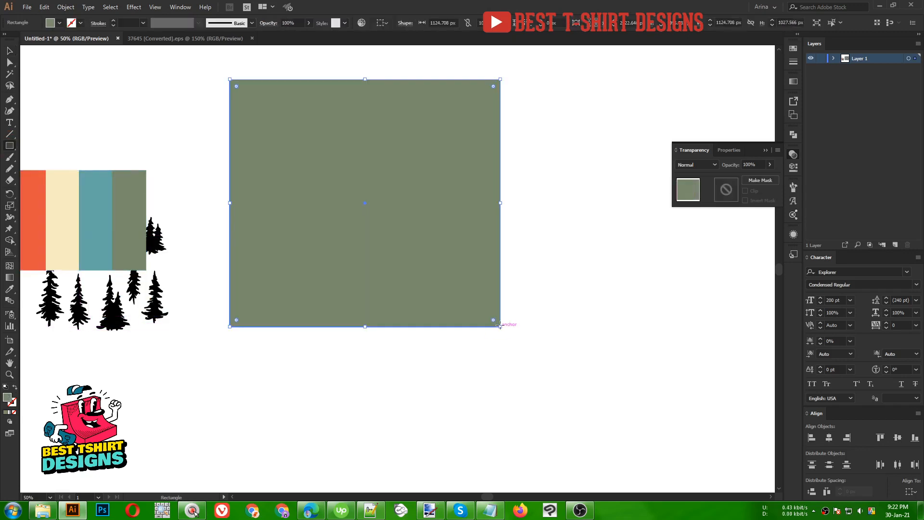
pyautogui.click(59, 23)
pyautogui.click(30, 41)
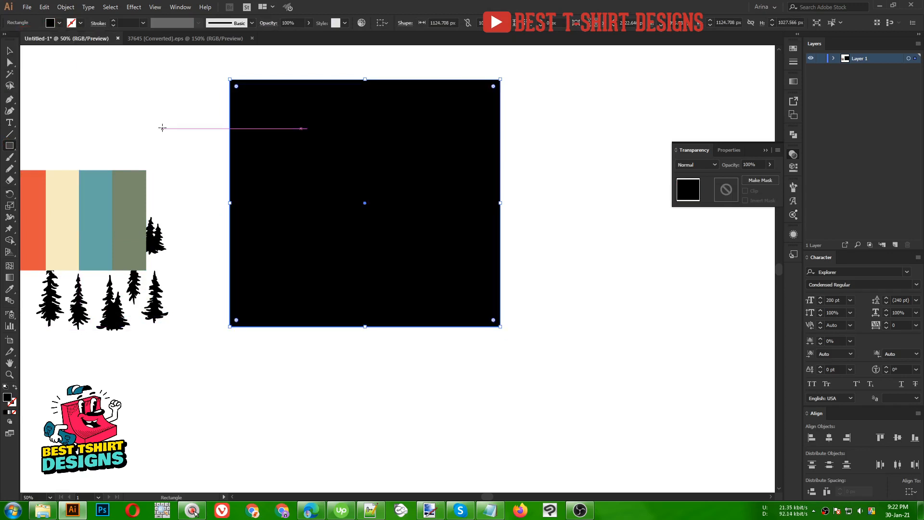
# - Place the black rectangle behind the bear and mountain artwork as a background and deselect it
pyautogui.hotkey('ctrl', 'x')
pyautogui.hotkey('ctrl', 'b')
pyautogui.press('v')
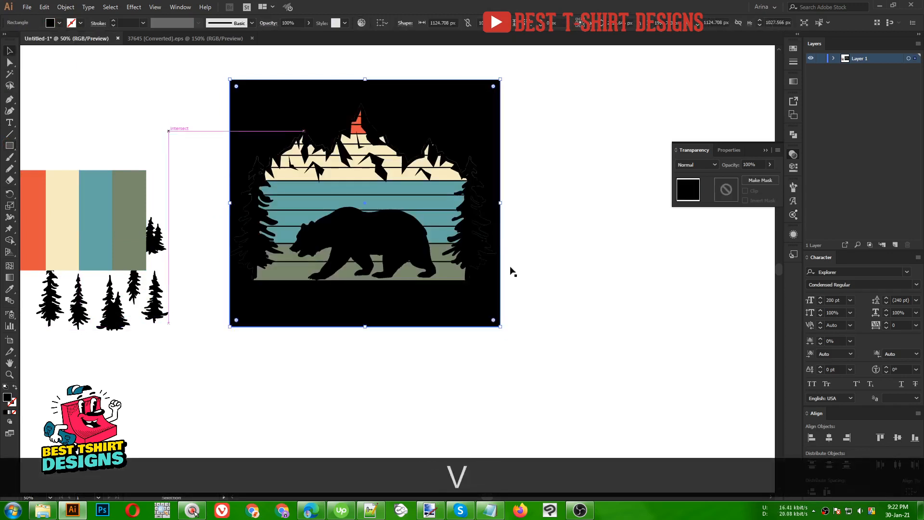
pyautogui.click(556, 266)
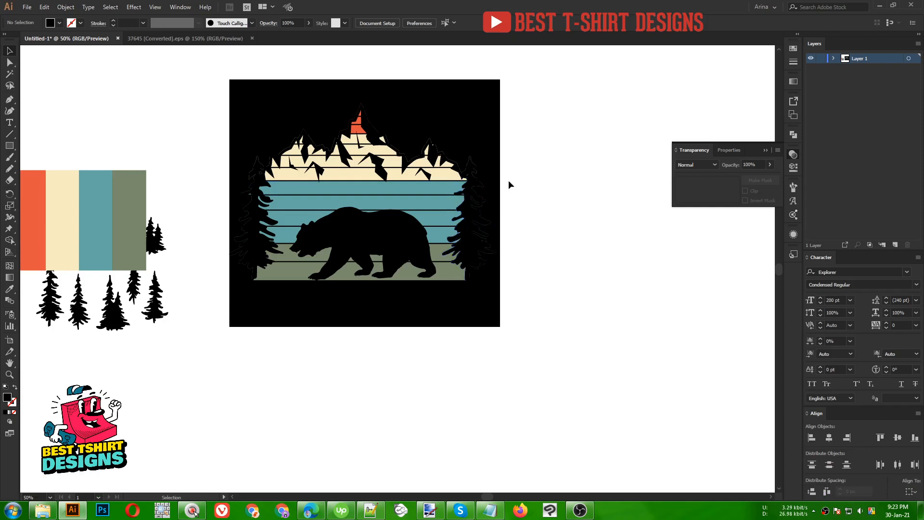
# - Change the background rectangle's fill colour to the dark red swatch
pyautogui.click(481, 131)
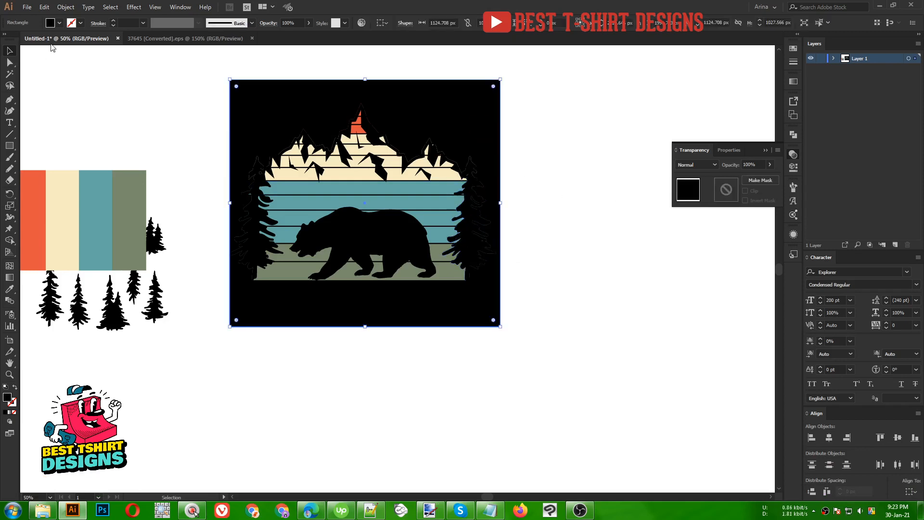
pyautogui.click(59, 23)
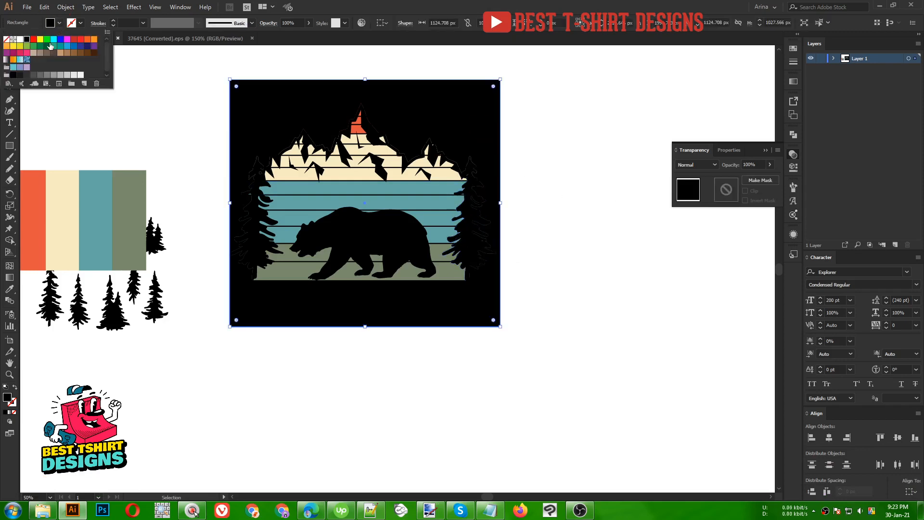
pyautogui.click(74, 40)
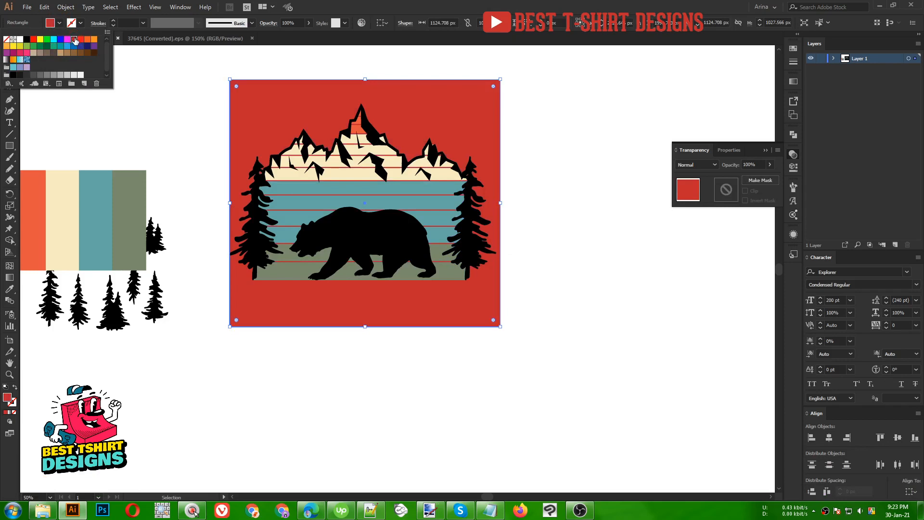
# - Change the background rectangle's fill to the dark blue swatch and deselect it
pyautogui.click(161, 127)
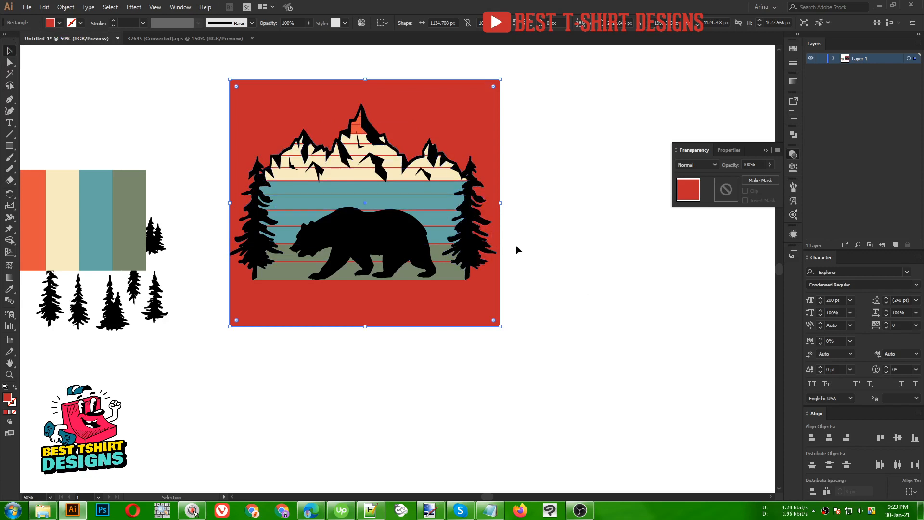
pyautogui.click(51, 23)
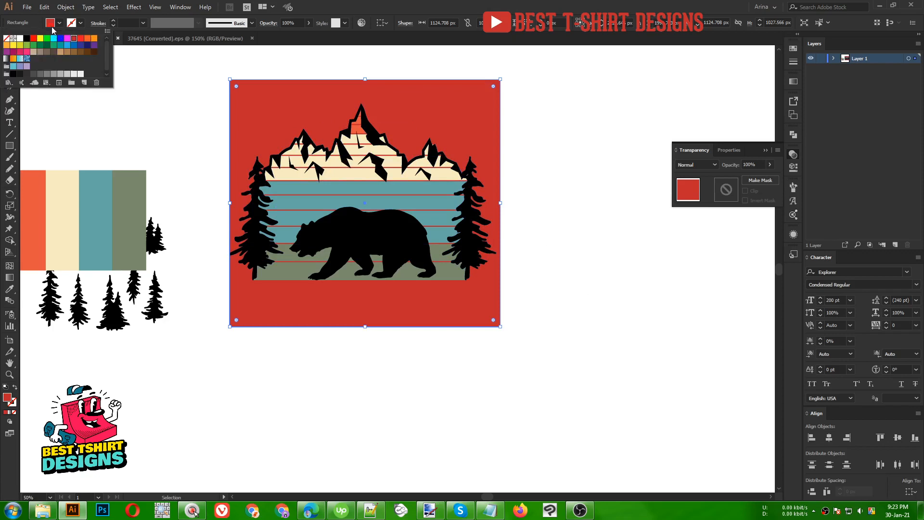
pyautogui.click(80, 45)
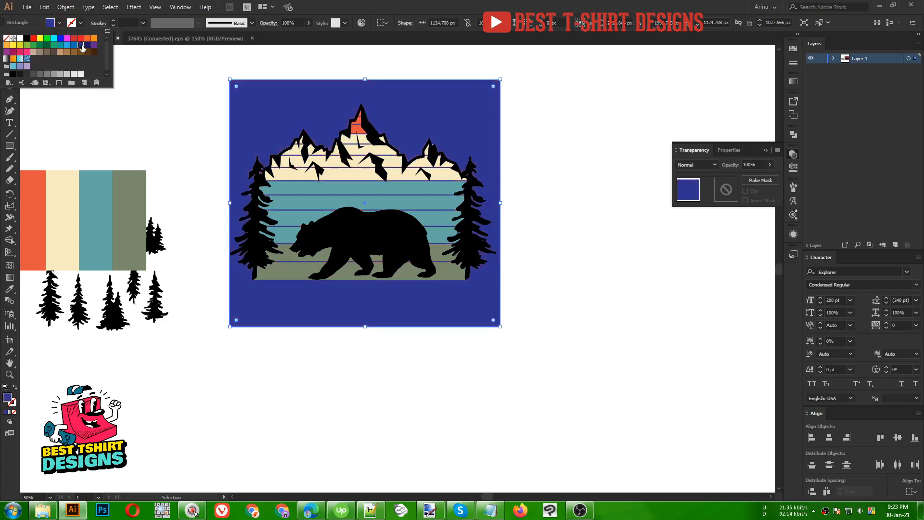
pyautogui.click(193, 110)
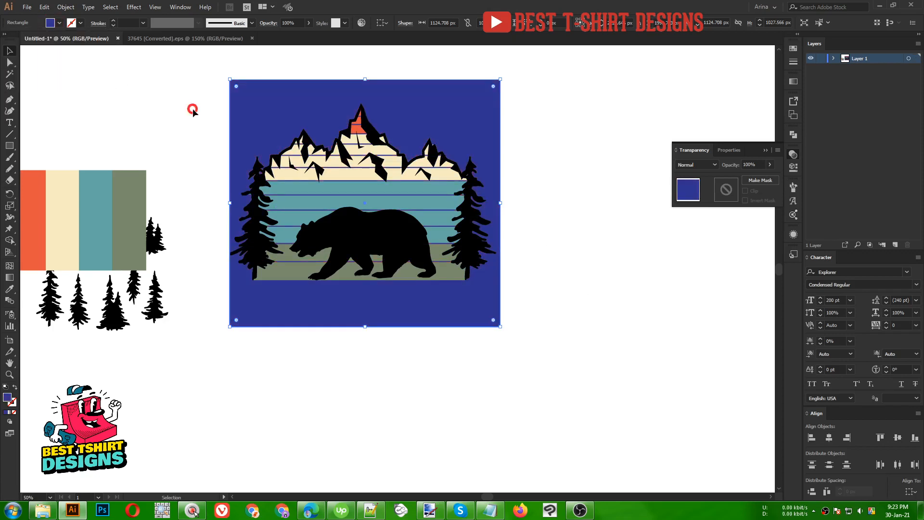
pyautogui.click(192, 110)
# - Delete the coloured background rectangle behind the bear and mountain artwork
pyautogui.click(540, 209)
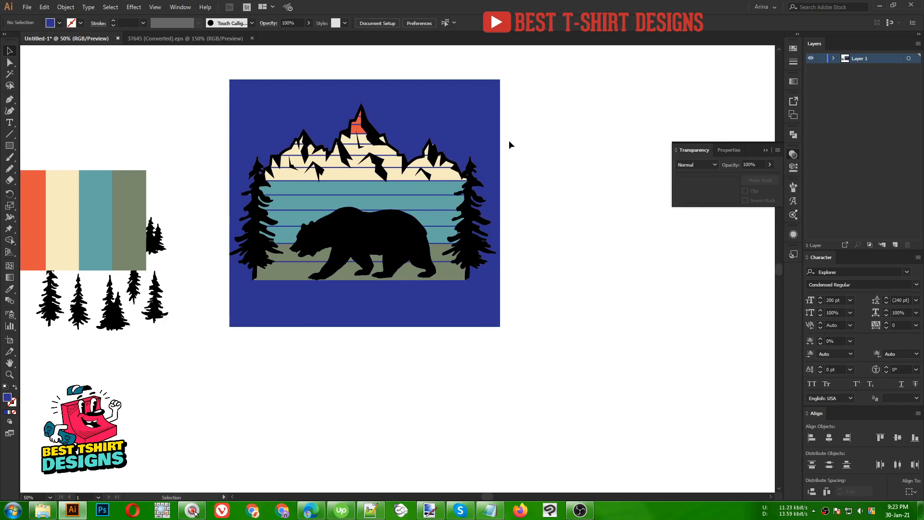
pyautogui.click(464, 99)
pyautogui.press('Delete')
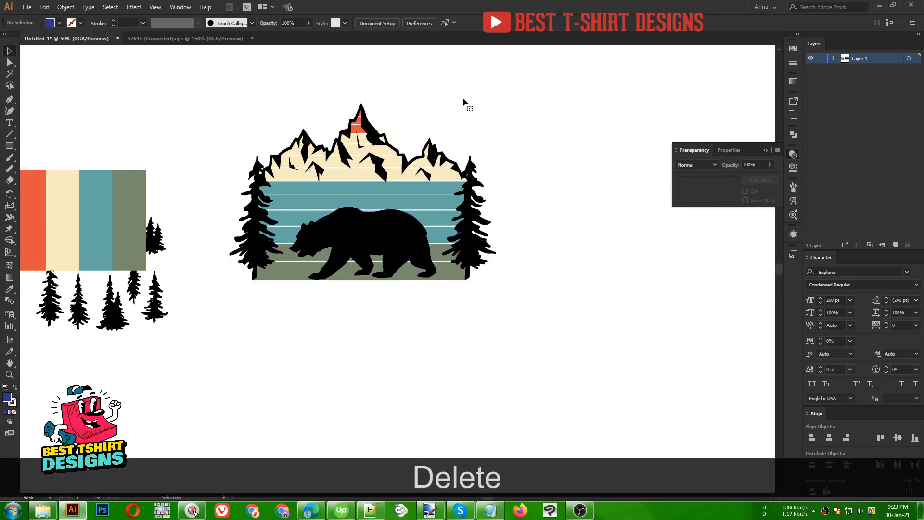
# - Cut the black bear, pine and mountain group and paste it in place into a new opacity mask on the stripes, with Clip off
pyautogui.scroll(1, 382, 103)
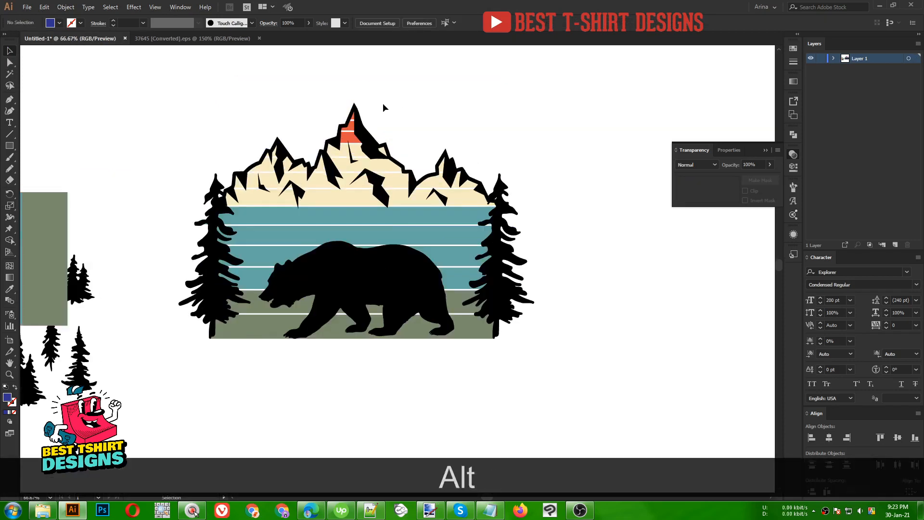
pyautogui.click(381, 272)
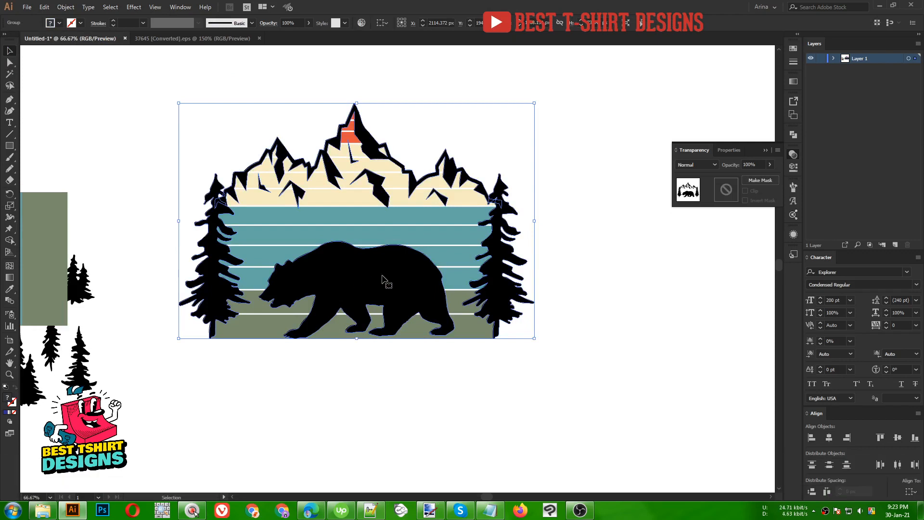
pyautogui.hotkey('ctrl', 'x')
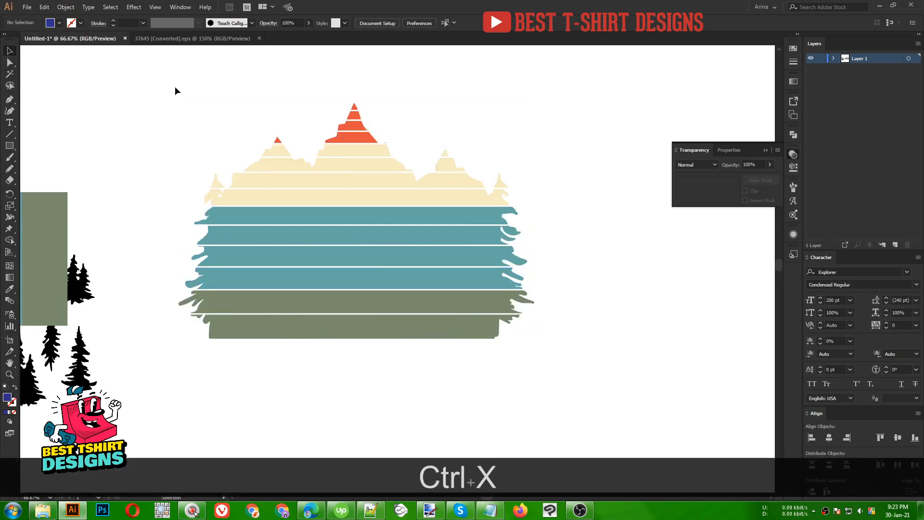
pyautogui.moveTo(174, 90); pyautogui.dragTo(561, 391)
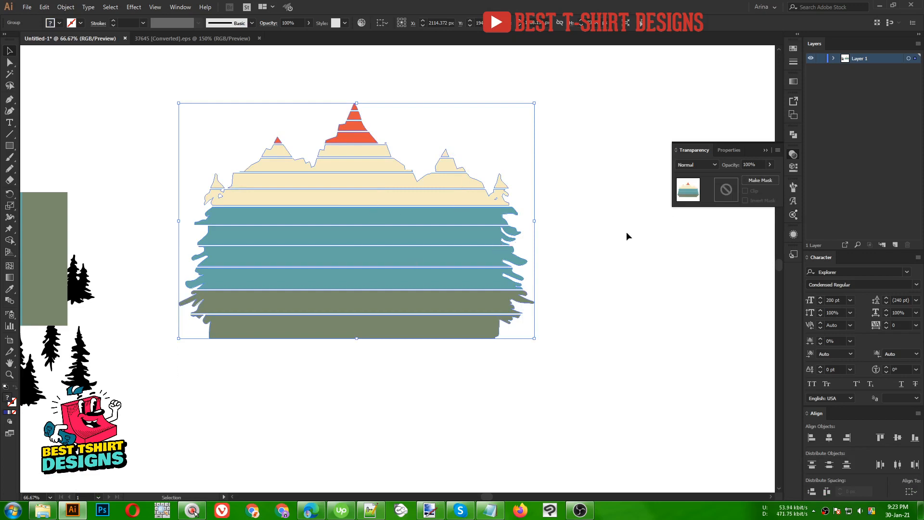
pyautogui.click(730, 189)
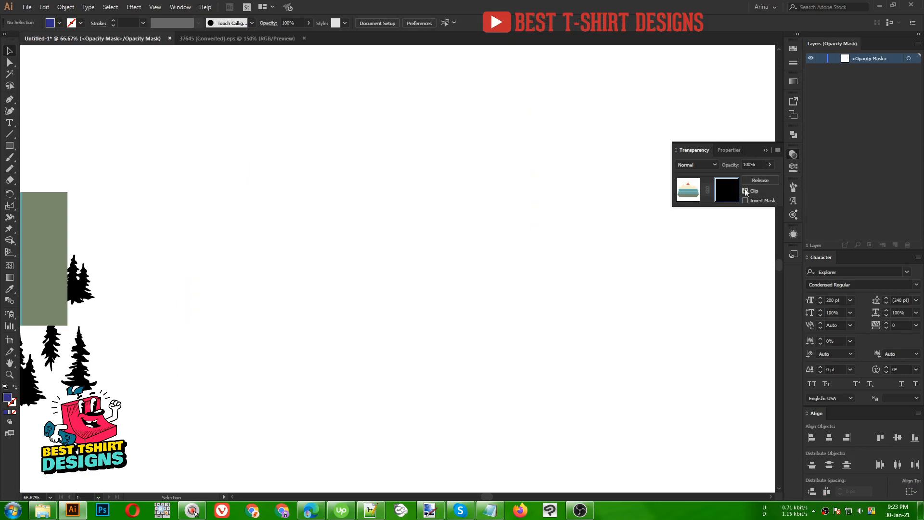
pyautogui.click(745, 191)
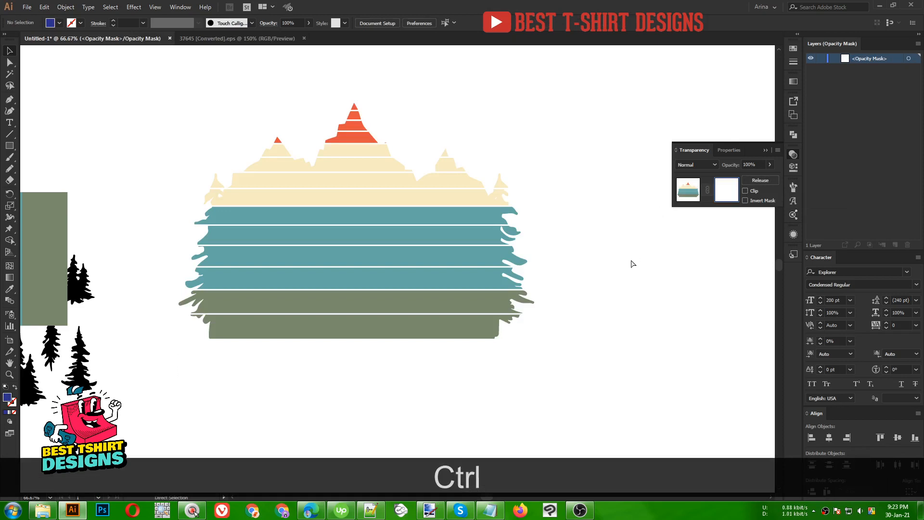
pyautogui.hotkey('ctrl', 'f')
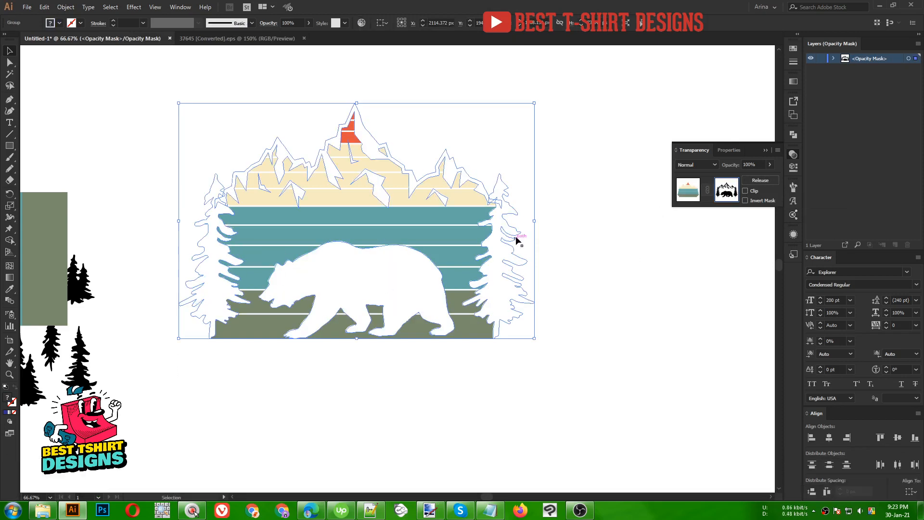
pyautogui.click(649, 291)
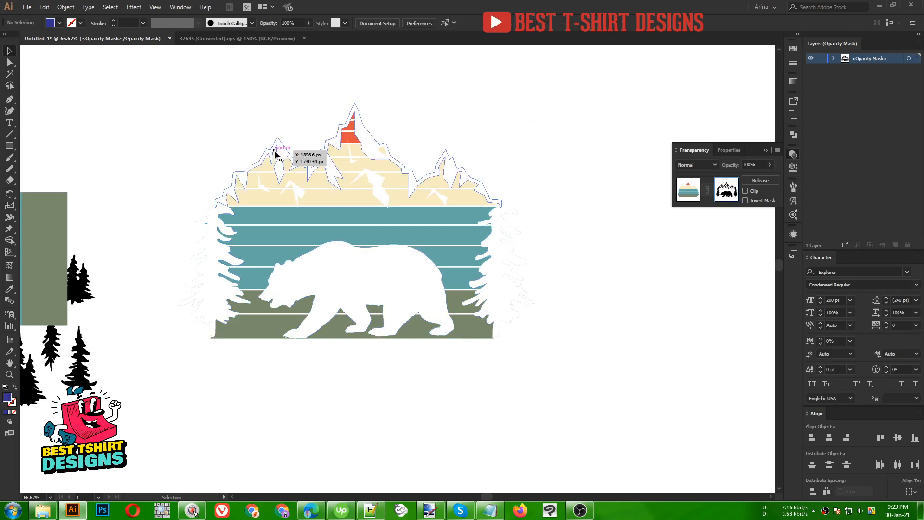
# - Fill all the pasted mask artwork with black, then leave mask editing and deselect
pyautogui.moveTo(181, 82); pyautogui.dragTo(559, 418)
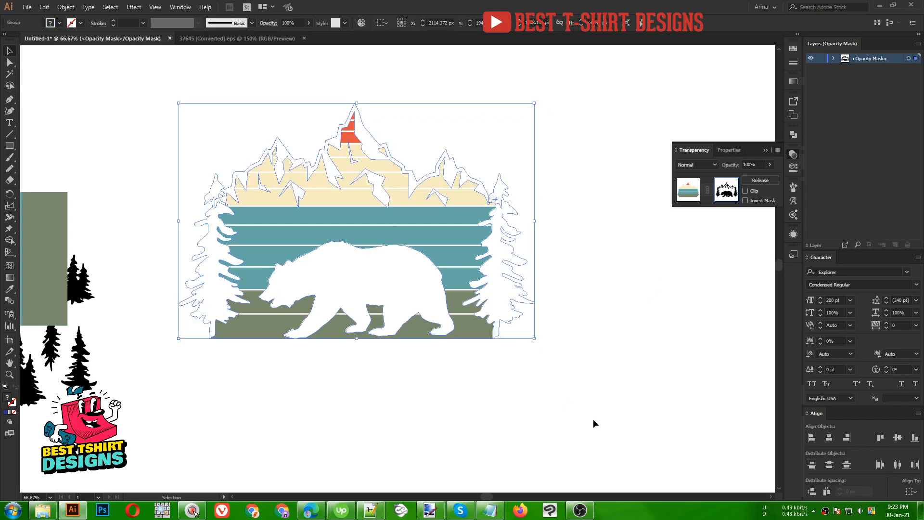
pyautogui.click(58, 23)
pyautogui.click(27, 39)
pyautogui.click(468, 126)
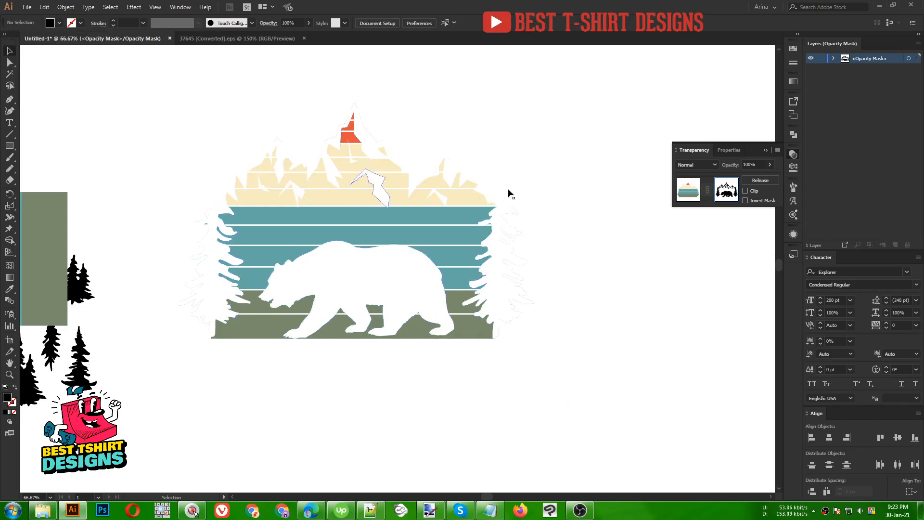
pyautogui.click(687, 195)
pyautogui.click(629, 276)
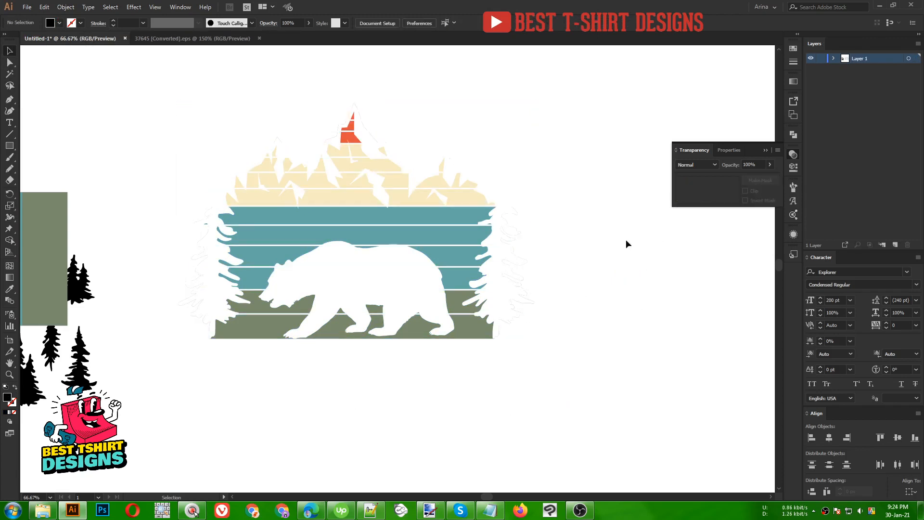
# - Reopen the stripes' opacity mask and pull the left pine trunk's base anchor points down past the lower edge of the green stripe
pyautogui.click(483, 266)
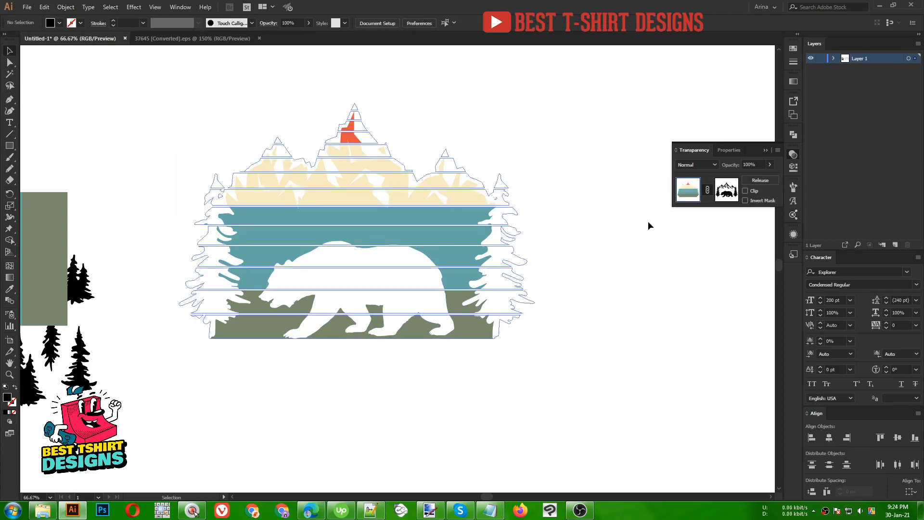
pyautogui.click(727, 190)
pyautogui.keyDown('alt'); pyautogui.scroll(5, 214, 336); pyautogui.keyUp('alt')
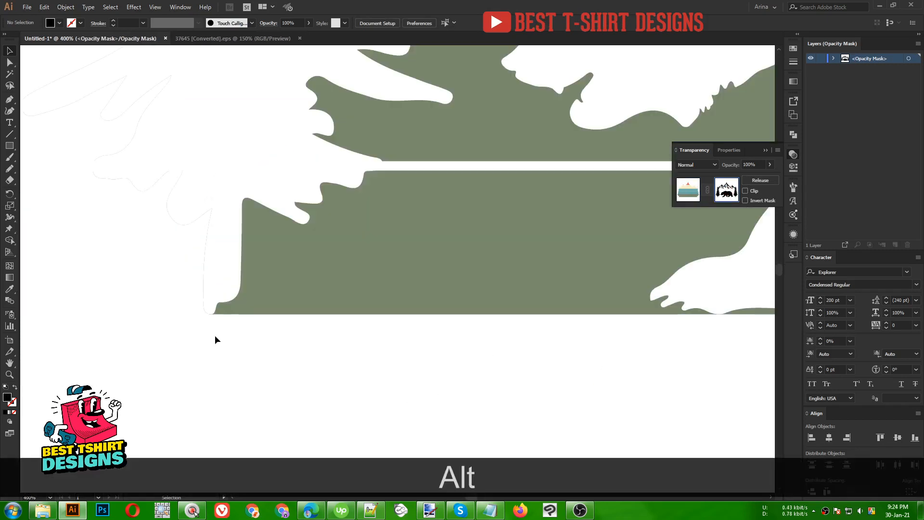
pyautogui.press('a')
pyautogui.click(241, 281)
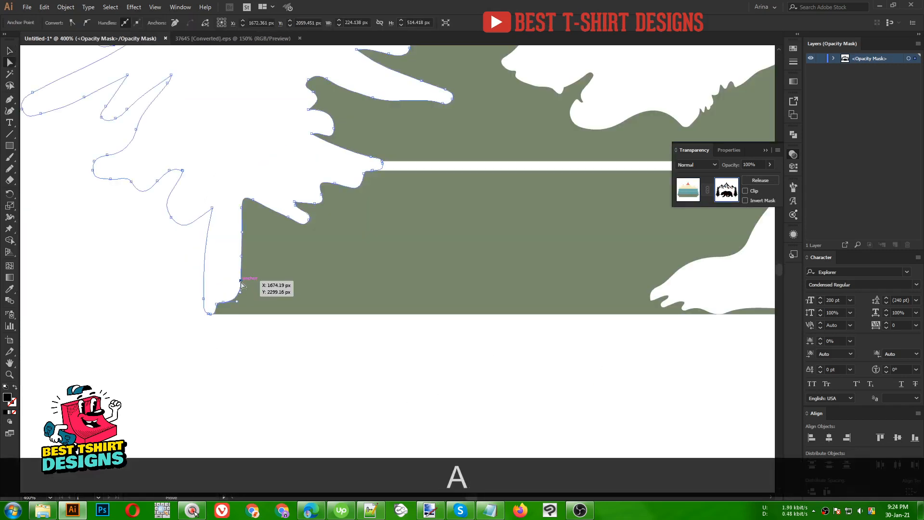
pyautogui.moveTo(241, 282); pyautogui.dragTo(207, 325)
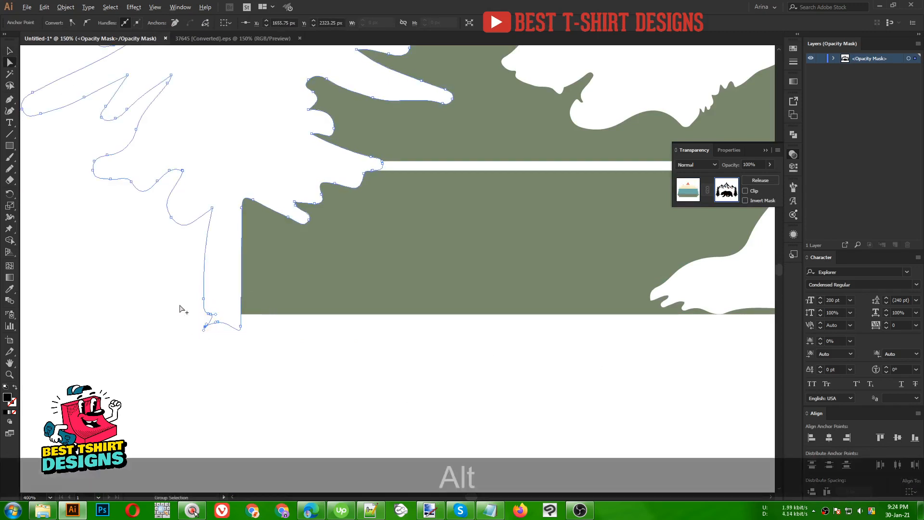
pyautogui.scroll(-3, 199, 320)
pyautogui.scroll(6, 198, 321)
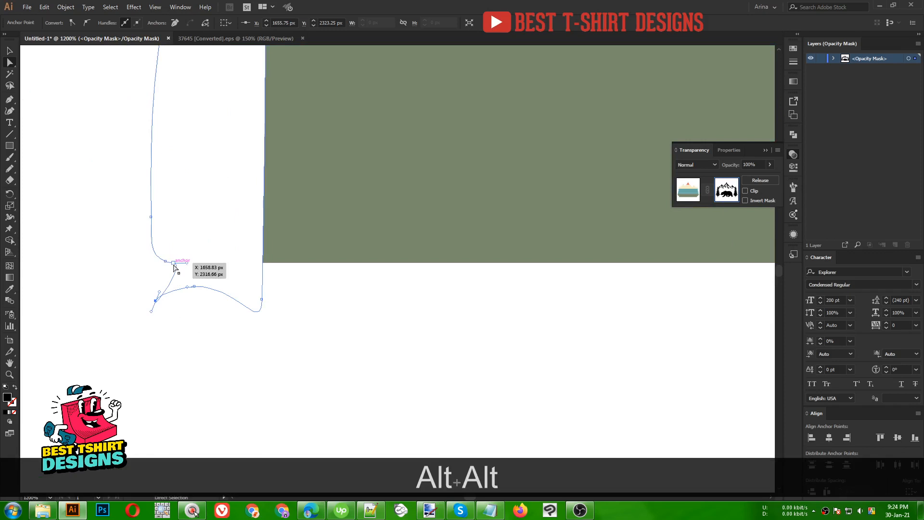
pyautogui.moveTo(173, 263); pyautogui.dragTo(160, 279)
pyautogui.scroll(-5, 188, 299)
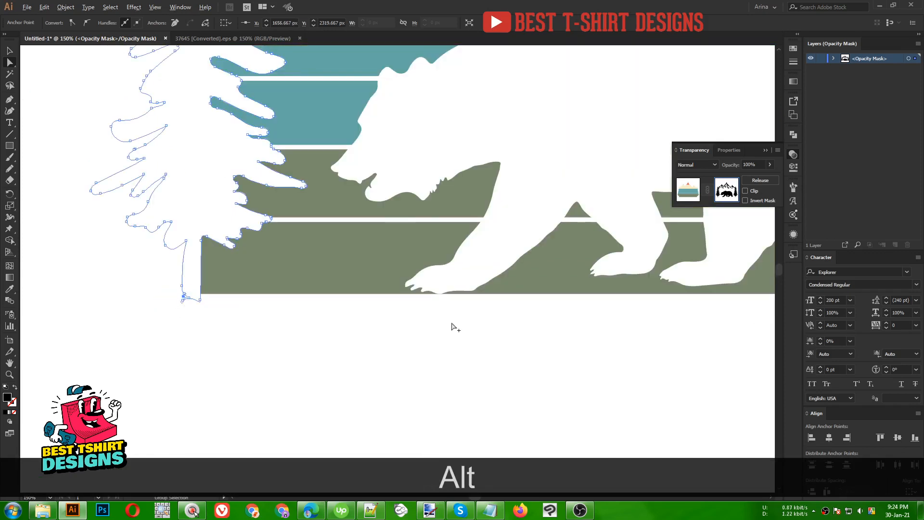
# - Pull the right pine trunk's base anchor points below the green stripe's lower edge, then deselect the pine
pyautogui.scroll(-2, 453, 327)
pyautogui.scroll(-2, 526, 336)
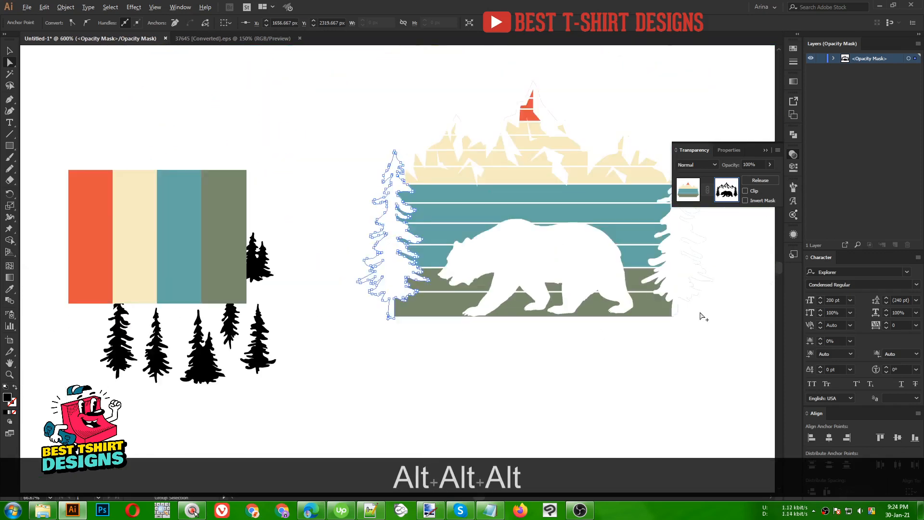
pyautogui.scroll(6, 700, 314)
pyautogui.click(452, 341)
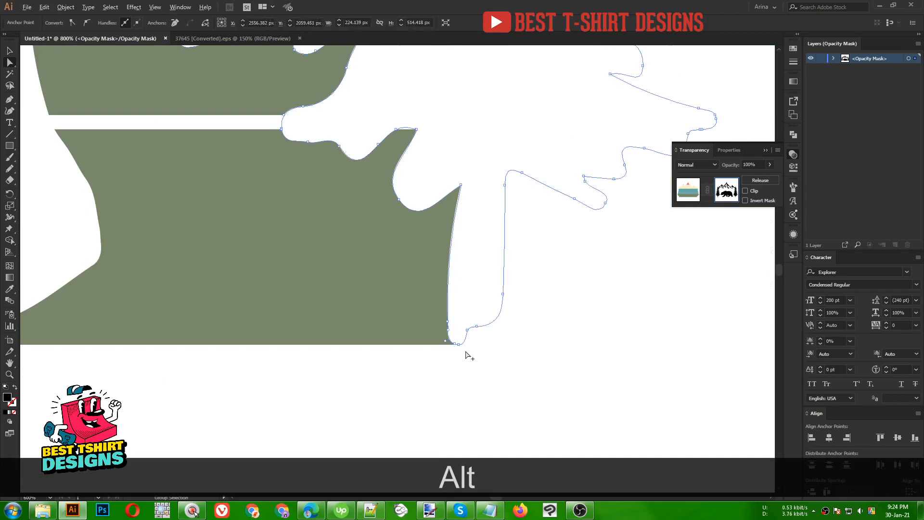
pyautogui.scroll(3, 463, 351)
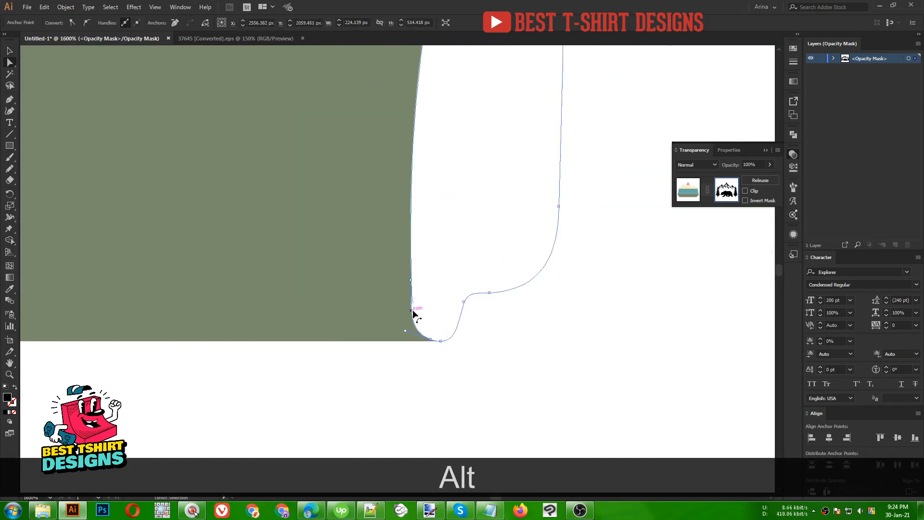
pyautogui.click(410, 280)
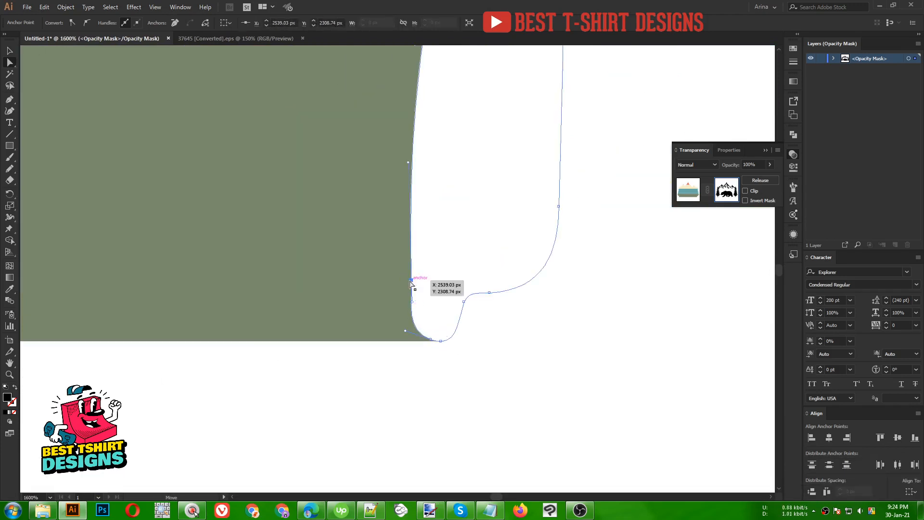
pyautogui.moveTo(410, 282); pyautogui.dragTo(439, 359)
pyautogui.scroll(-2, 511, 336)
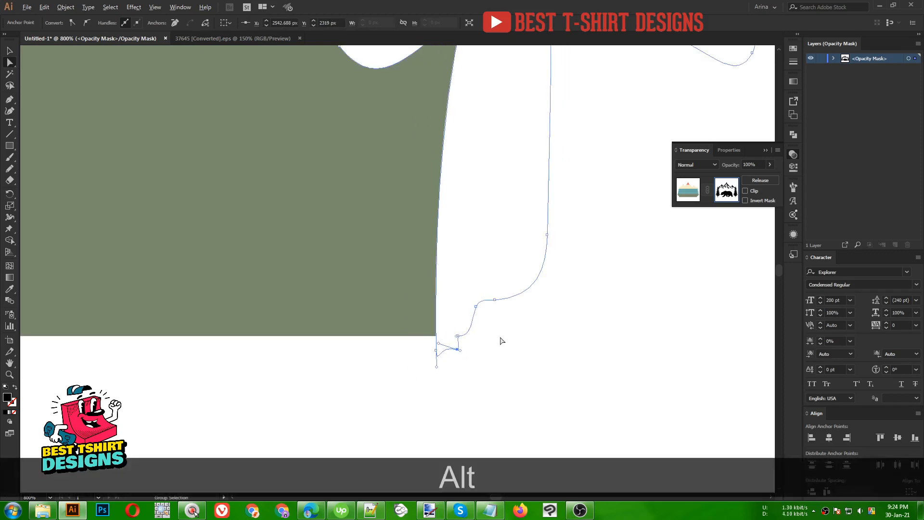
pyautogui.scroll(-5, 500, 340)
pyautogui.press('v')
pyautogui.click(412, 364)
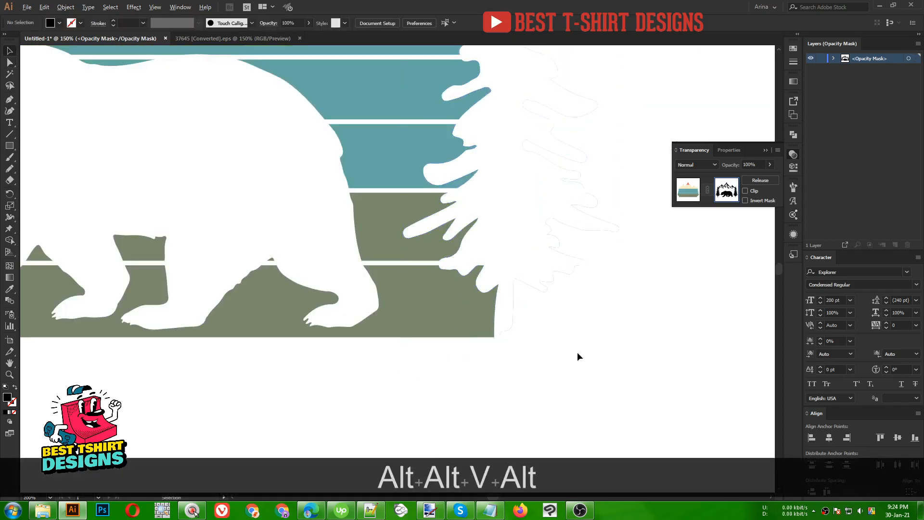
# - Draw a black-filled wavy ground shape in the mask with the Pencil tool along the stripes' lower edge under the bear's feet, then exit mask editing
pyautogui.scroll(-2, 576, 351)
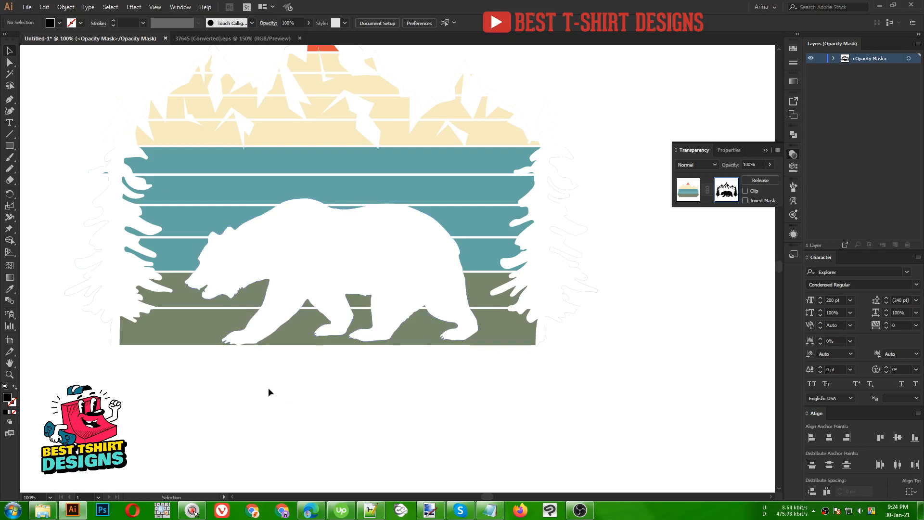
pyautogui.press('n')
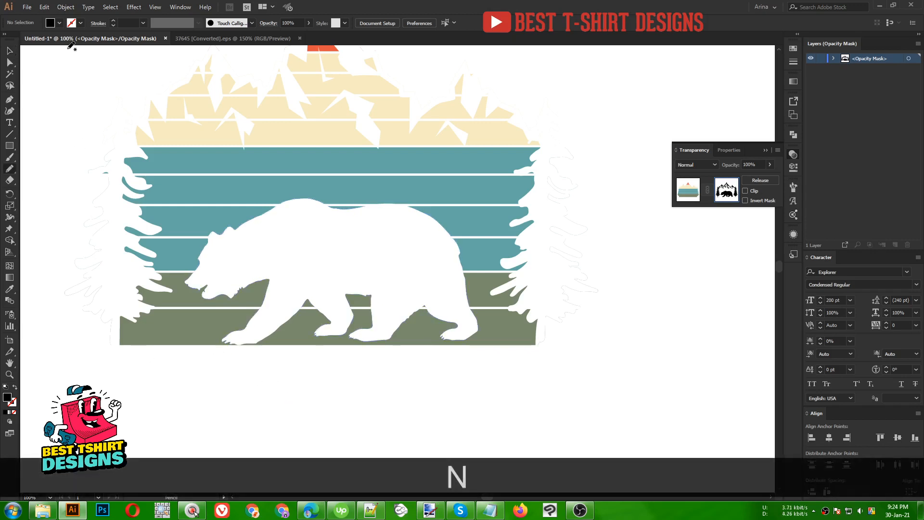
pyautogui.click(59, 23)
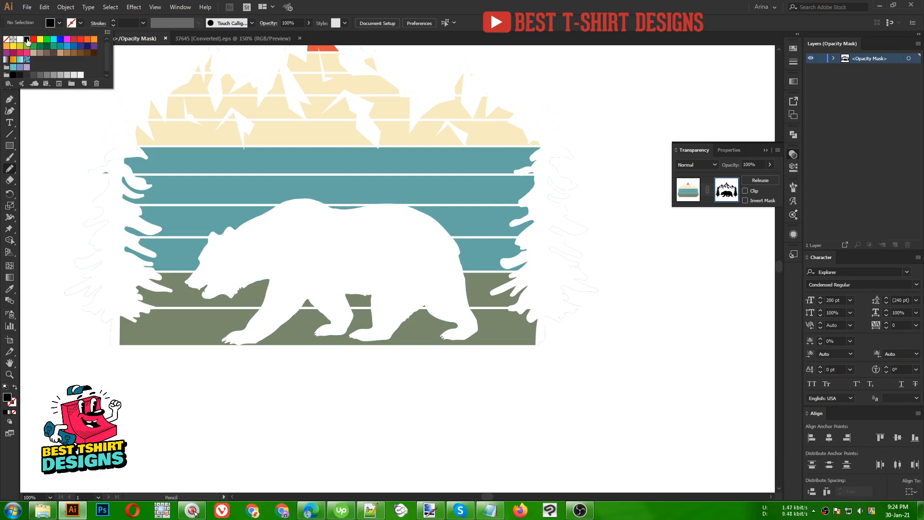
pyautogui.click(76, 197)
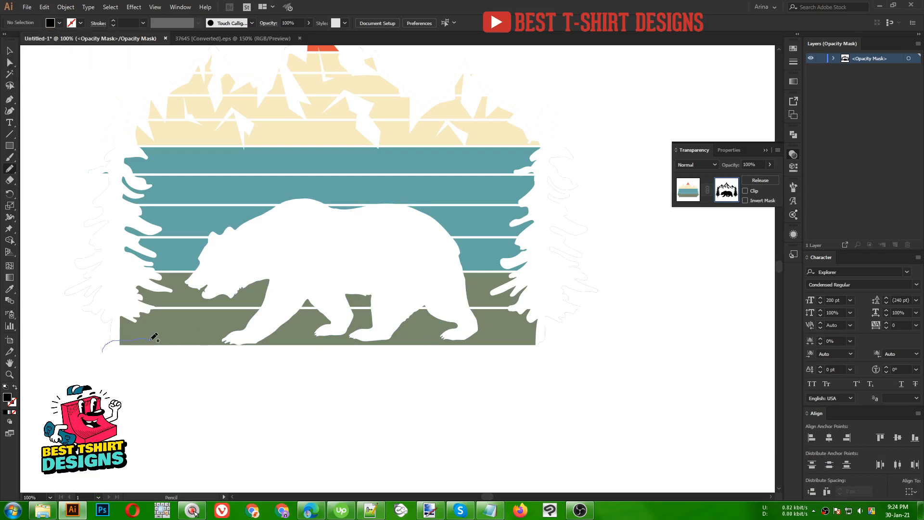
pyautogui.moveTo(233, 339); pyautogui.dragTo(265, 339)
pyautogui.moveTo(331, 337); pyautogui.dragTo(370, 335)
pyautogui.moveTo(528, 335)
pyautogui.mouseDown()
pyautogui.moveTo(576, 348)
pyautogui.moveTo(355, 367)
pyautogui.moveTo(120, 367)
pyautogui.moveTo(100, 347)
pyautogui.mouseUp()
pyautogui.press('v')
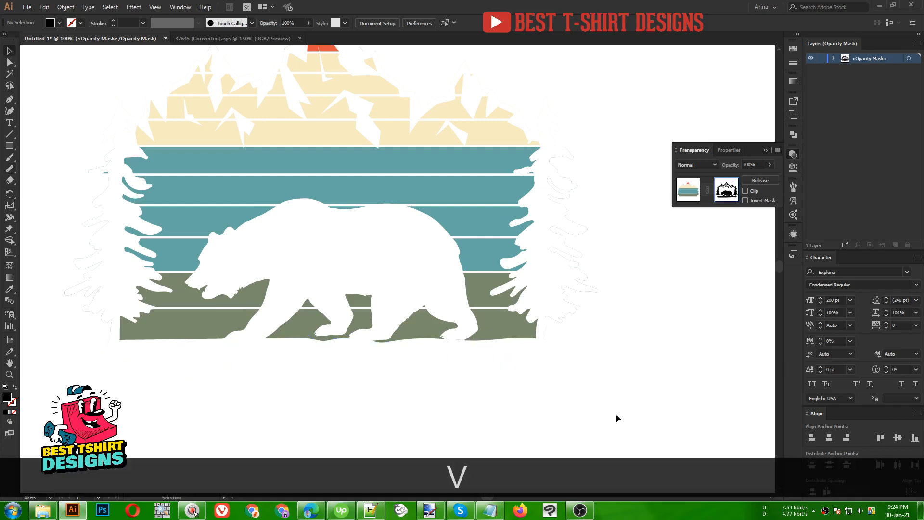
pyautogui.click(688, 189)
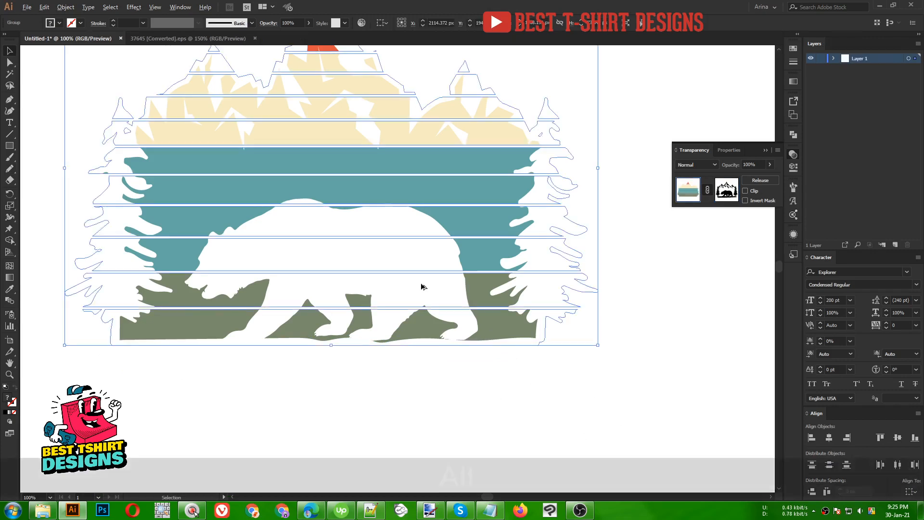
# - Draw a black rectangle about 1242 × 1026 px over the bear artwork and place it behind the design as a background
pyautogui.keyDown('alt'); pyautogui.scroll(-1, 352, 374); pyautogui.keyUp('alt')
pyautogui.click(353, 375)
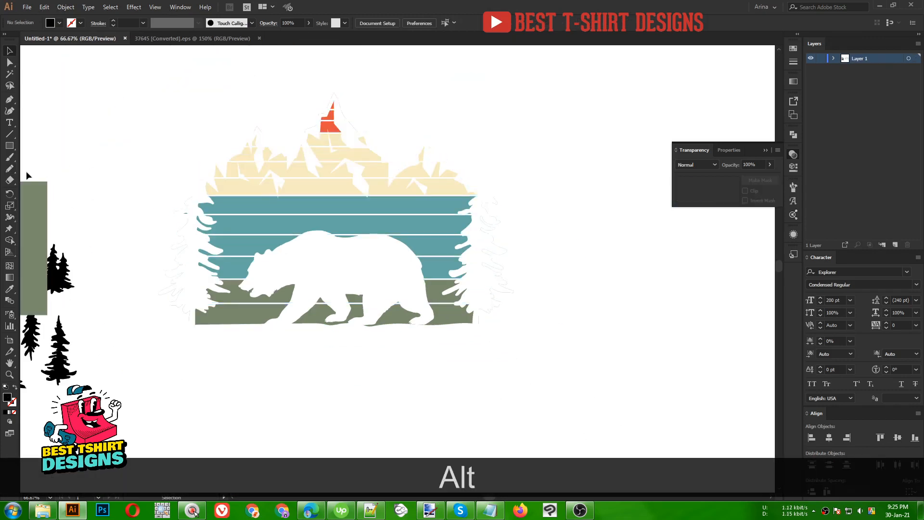
pyautogui.click(9, 145)
pyautogui.moveTo(144, 69); pyautogui.dragTo(542, 398)
pyautogui.hotkey('ctrl', 'x')
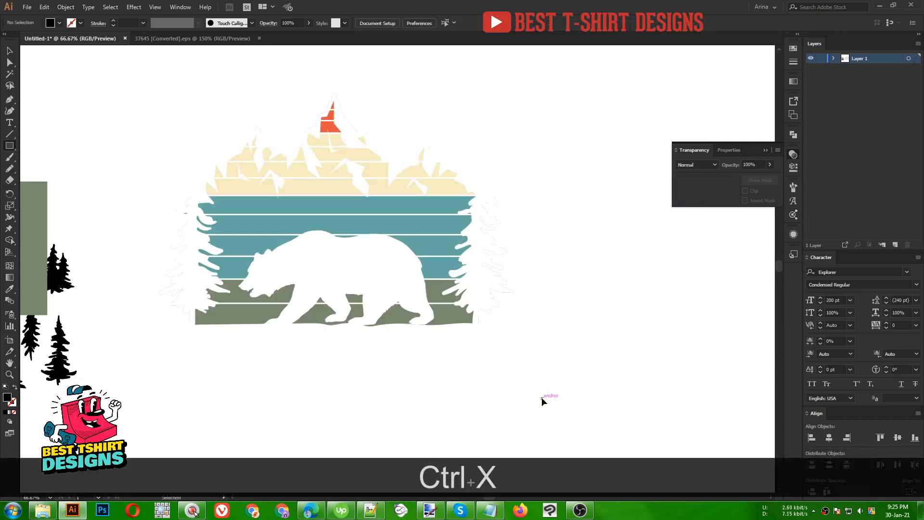
pyautogui.hotkey('ctrl', 'b')
pyautogui.press('v')
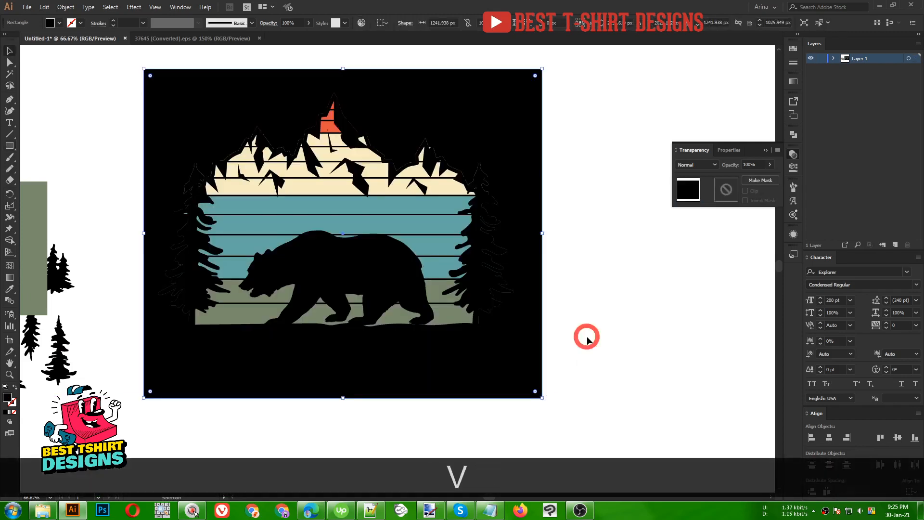
pyautogui.click(587, 335)
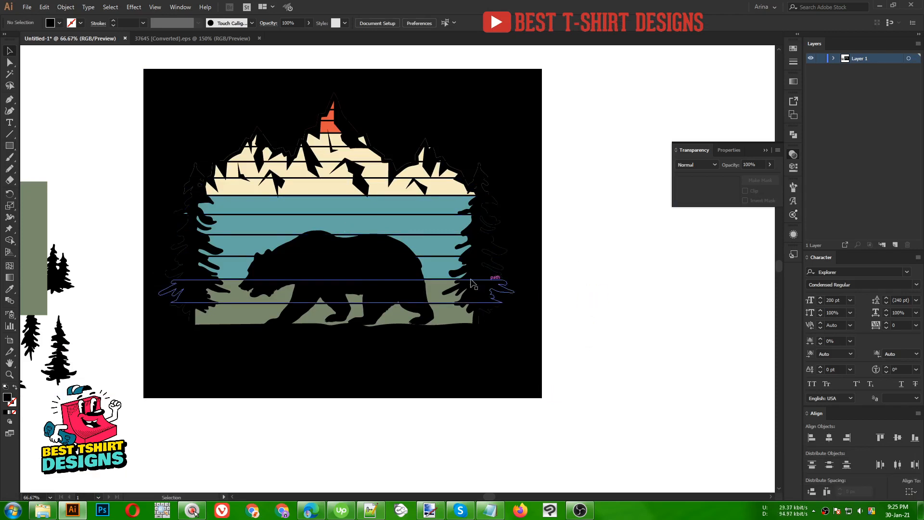
# - Preview the background rectangle in red and in dark blue, and delete it
pyautogui.click(457, 130)
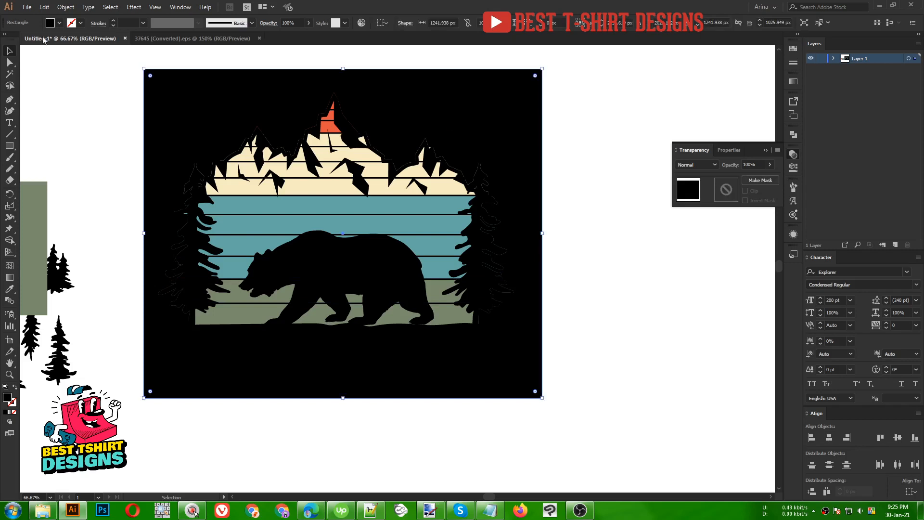
pyautogui.click(51, 24)
pyautogui.click(73, 39)
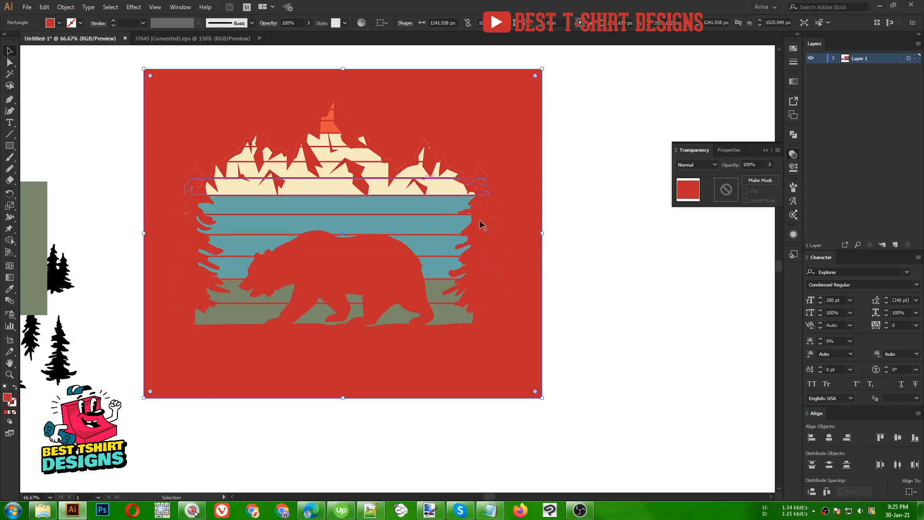
pyautogui.click(59, 23)
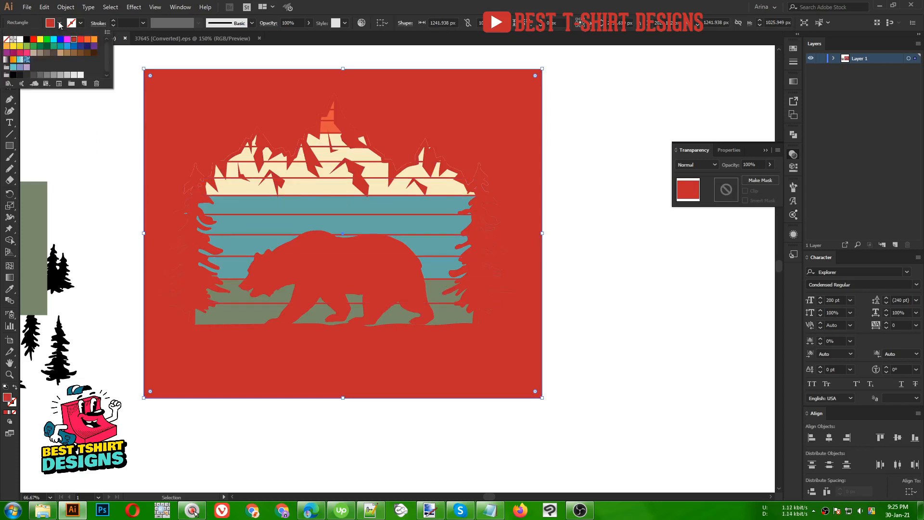
pyautogui.click(87, 46)
pyautogui.click(98, 137)
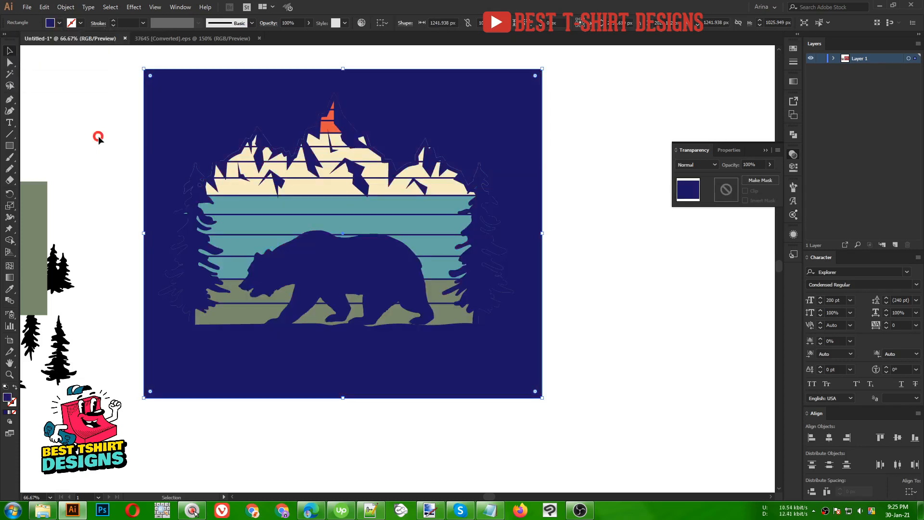
pyautogui.click(98, 136)
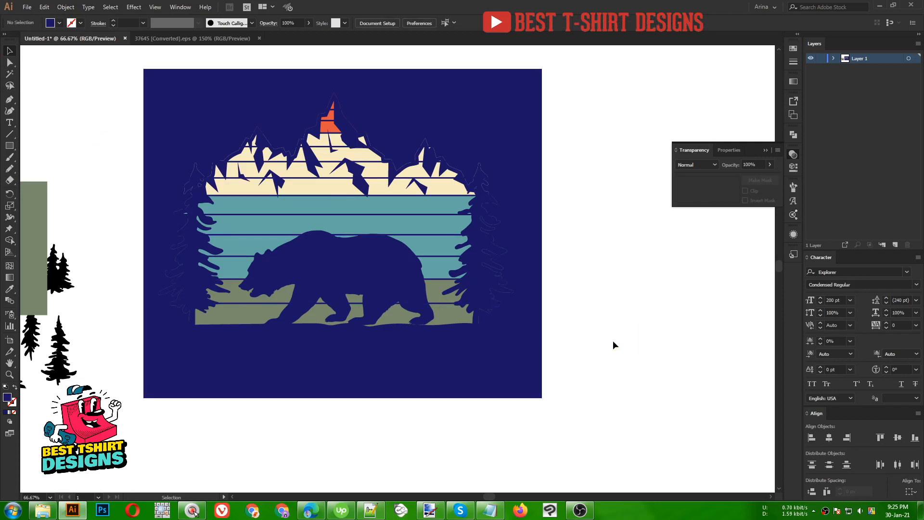
pyautogui.click(481, 120)
pyautogui.press('Delete')
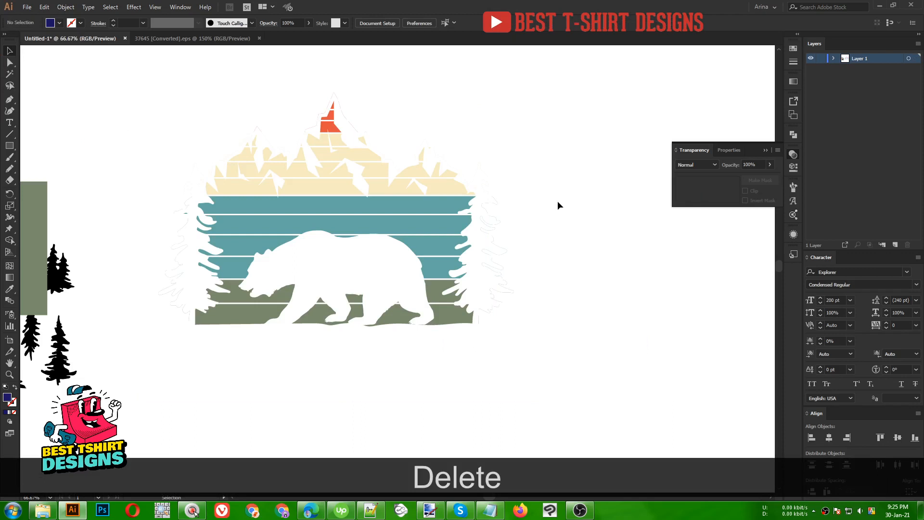
# - Draw a circle about 877 px in diameter centred over the bear artwork and swap its fill to a stroke
pyautogui.keyDown('alt'); pyautogui.scroll(-1, 557, 200); pyautogui.keyUp('alt')
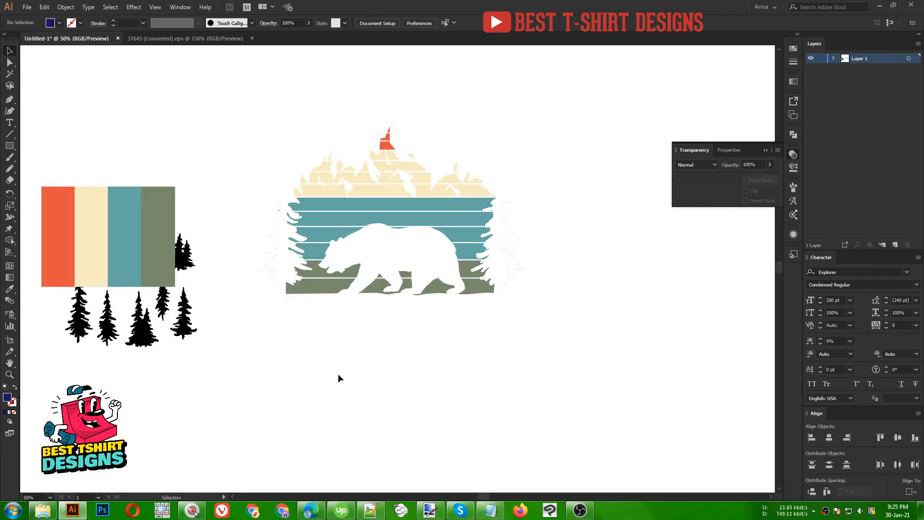
pyautogui.moveTo(9, 150); pyautogui.dragTo(44, 166)
pyautogui.moveTo(385, 215); pyautogui.dragTo(490, 287)
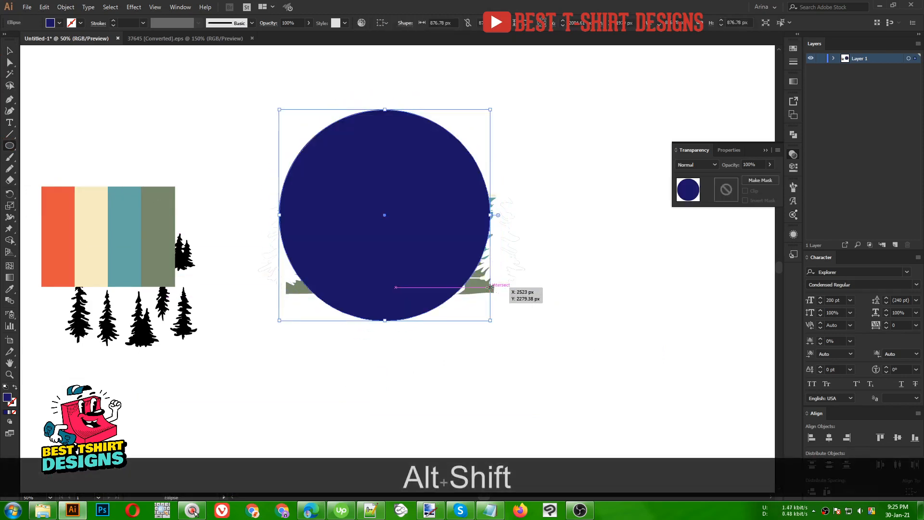
pyautogui.hotkey('shift', 'x')
pyautogui.press('v')
# - Centre the circle and the bear artwork horizontally on each other, and enlarge the circle from its centre to about 912 px
pyautogui.moveTo(566, 323); pyautogui.dragTo(273, 104)
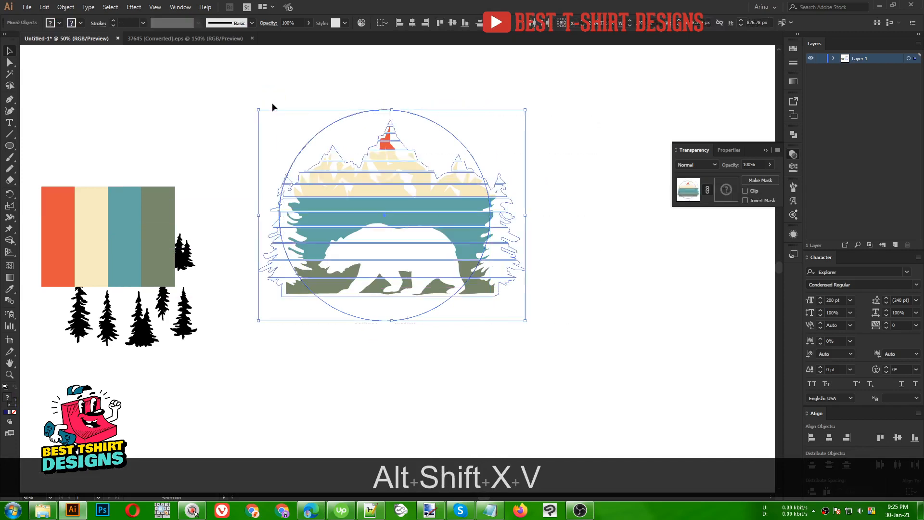
pyautogui.click(412, 23)
pyautogui.click(418, 79)
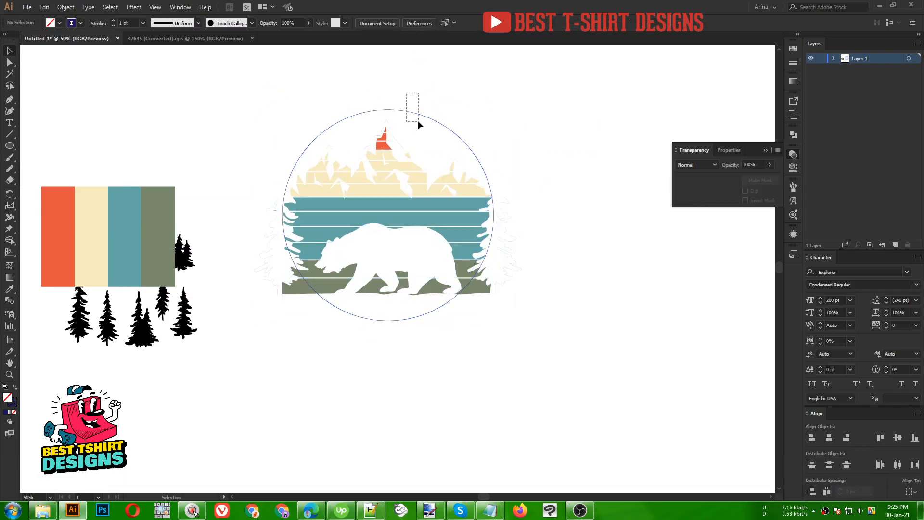
pyautogui.click(394, 111)
pyautogui.moveTo(387, 109); pyautogui.dragTo(391, 104)
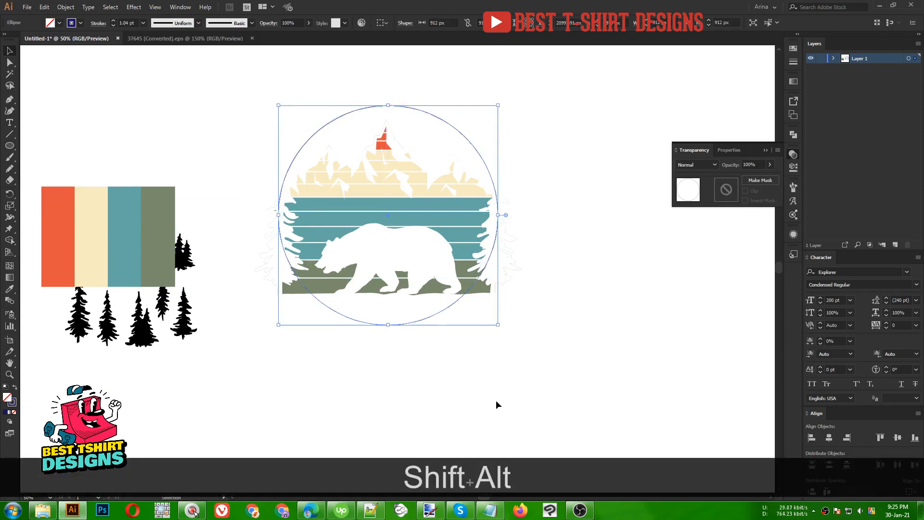
# - Switch to the Notepad file with the slogan and copy its first line, "not all who", then return to Illustrator
pyautogui.click(490, 510)
pyautogui.moveTo(557, 91); pyautogui.dragTo(503, 91)
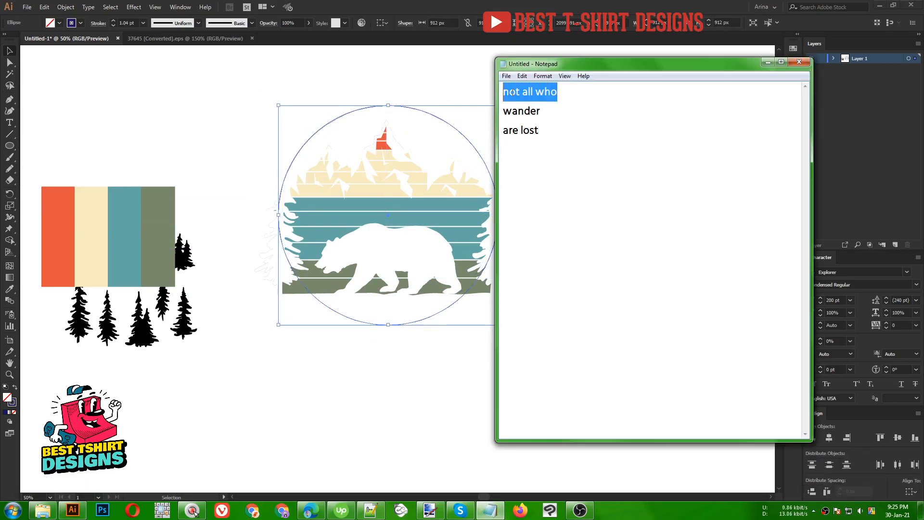
pyautogui.hotkey('ctrl', 'c')
pyautogui.click(595, 4)
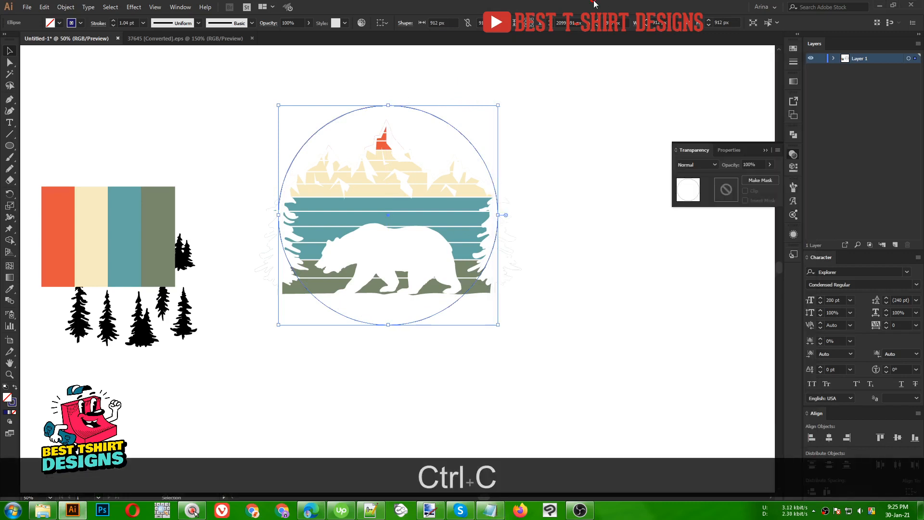
# - Start type on a path at the circle's left anchor point and replace the placeholder text with the copied "not all who"
pyautogui.click(10, 122)
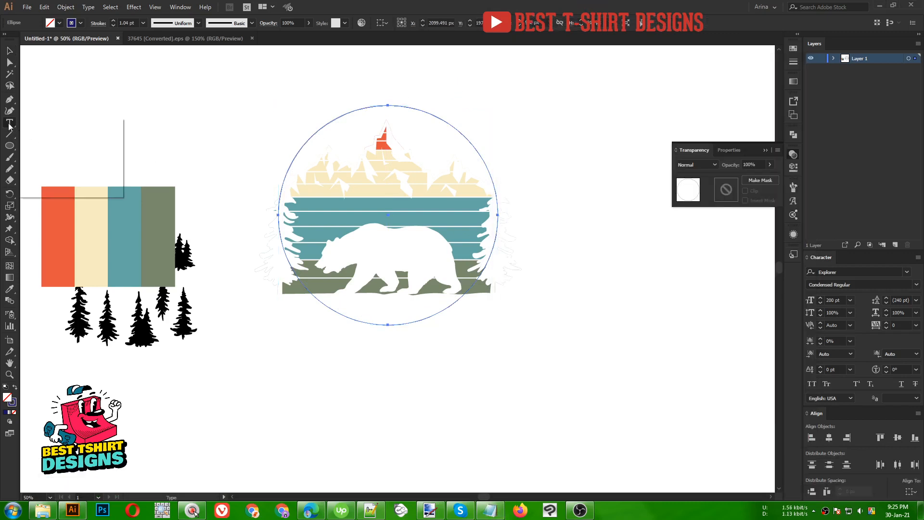
pyautogui.click(61, 145)
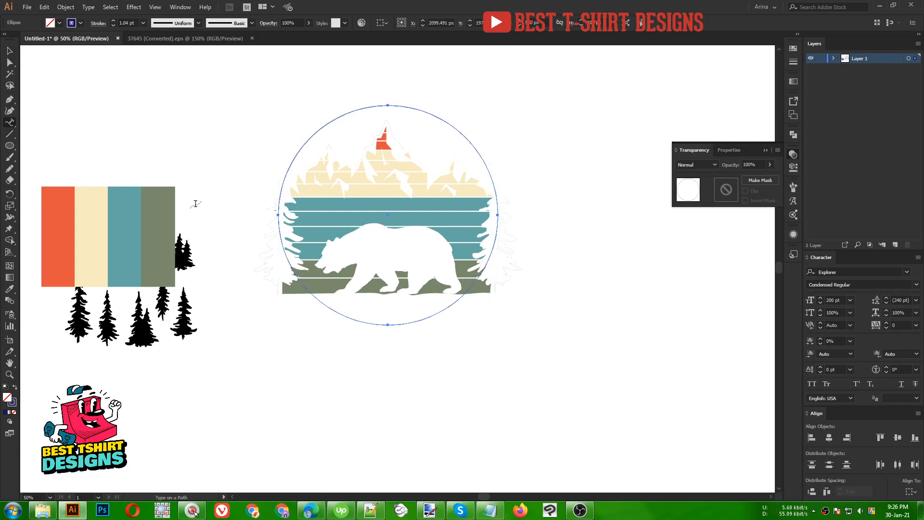
pyautogui.click(278, 214)
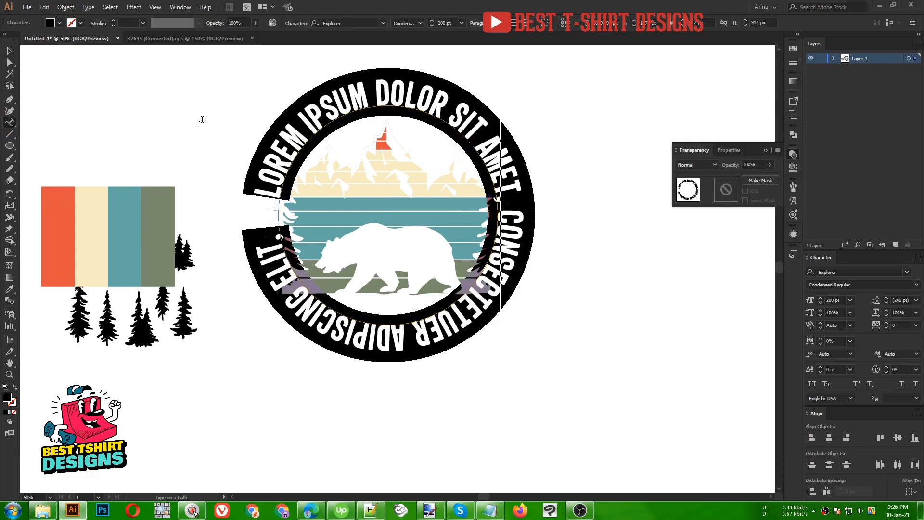
pyautogui.hotkey('ctrl', 'v')
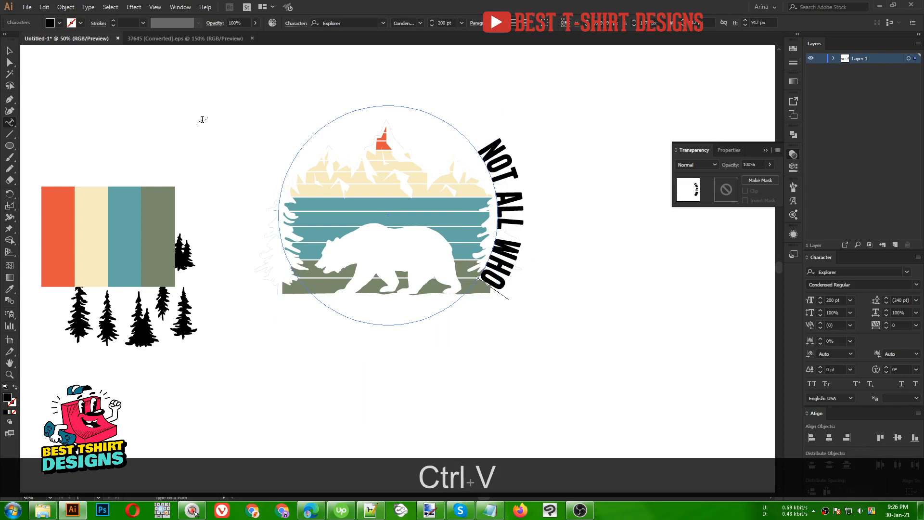
# - Adjust the path text's brackets and alignment so that NOT ALL WHO sits centred on the circle's upper arc
pyautogui.click(9, 51)
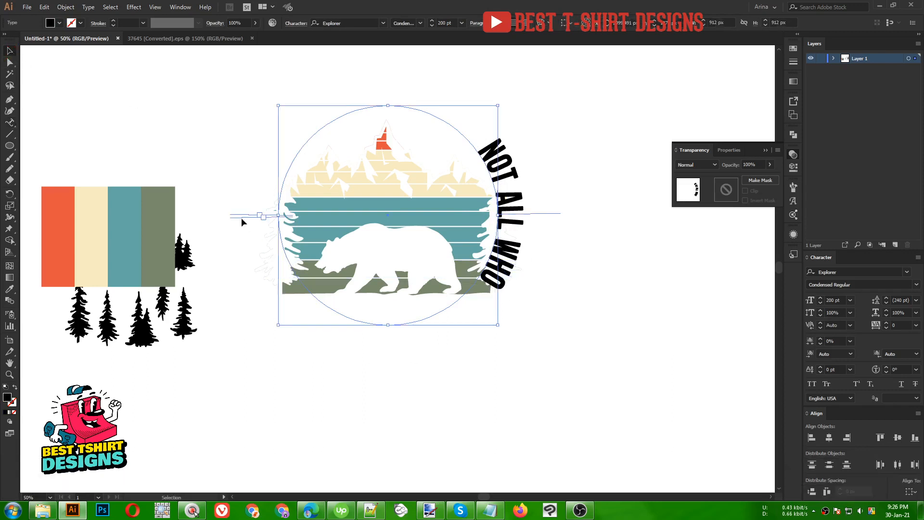
pyautogui.moveTo(240, 218); pyautogui.dragTo(571, 215)
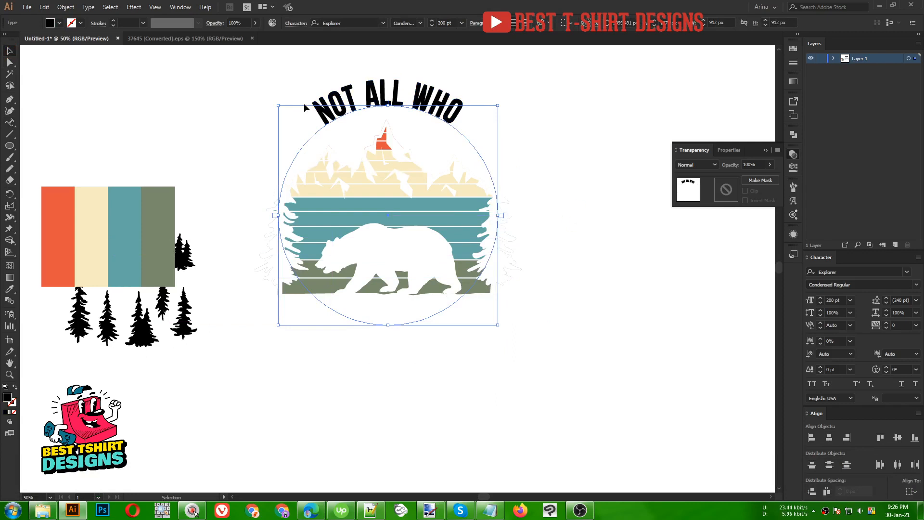
pyautogui.hotkey('ctrl', 'z')
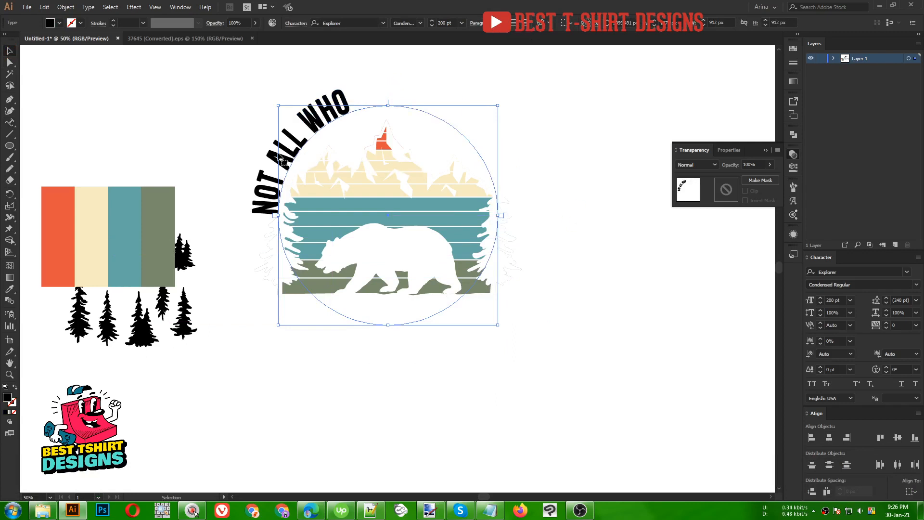
pyautogui.click(519, 24)
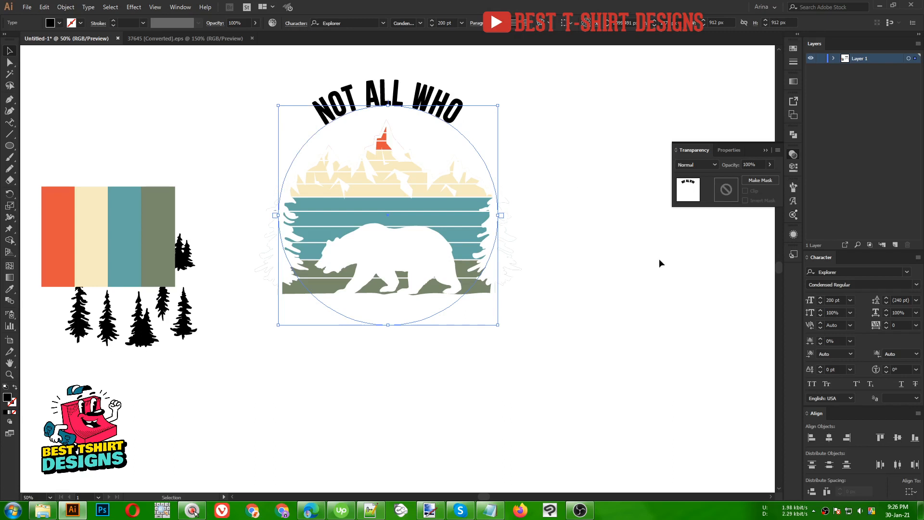
# - Set the arched NOT ALL WHO text's baseline shift to -60 pt
pyautogui.click(840, 369)
pyautogui.scroll(-5, 839, 369)
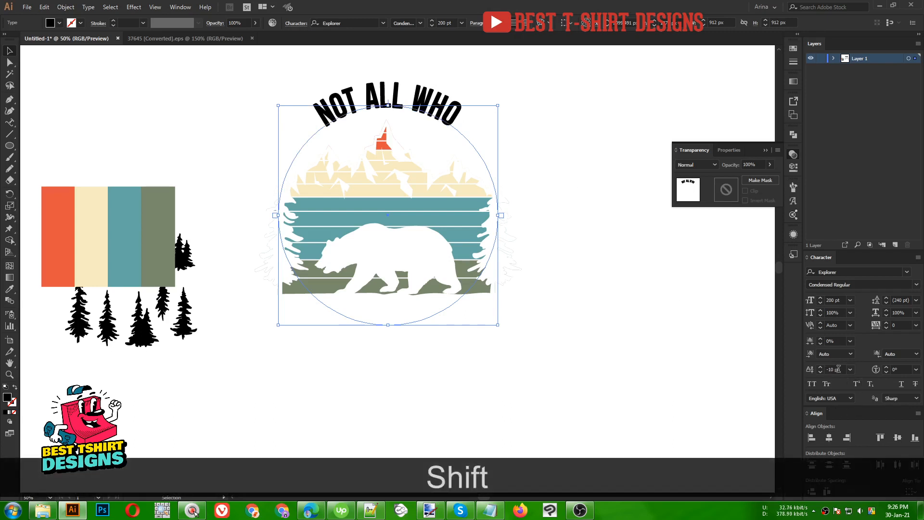
pyautogui.scroll(-1, 840, 369)
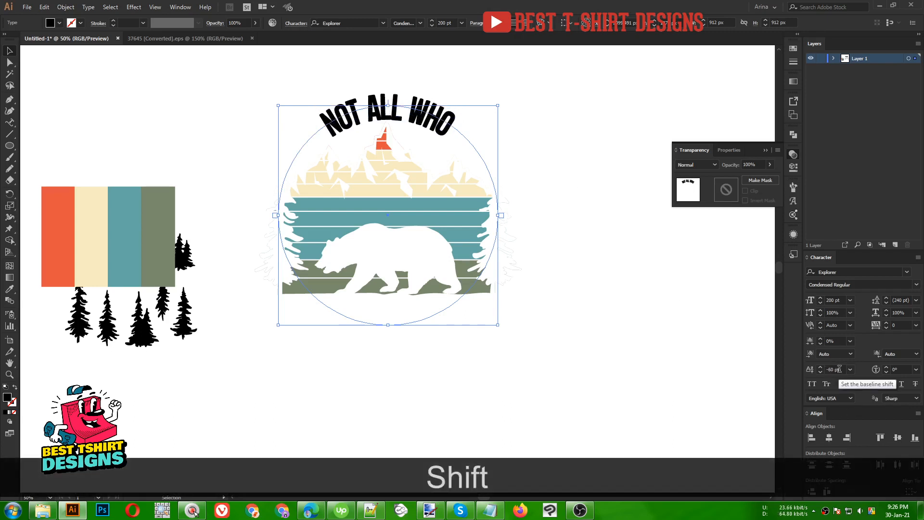
# - Set the tracking of the arched NOT ALL WHO text to 80 and its font size to 160 pt
pyautogui.click(905, 324)
pyautogui.scroll(6, 905, 325)
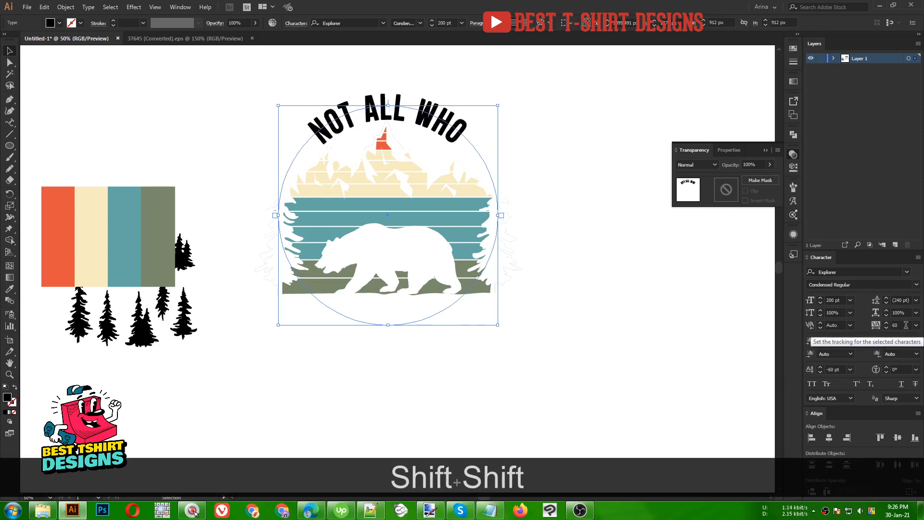
pyautogui.scroll(2, 906, 325)
pyautogui.scroll(-2, 447, 23)
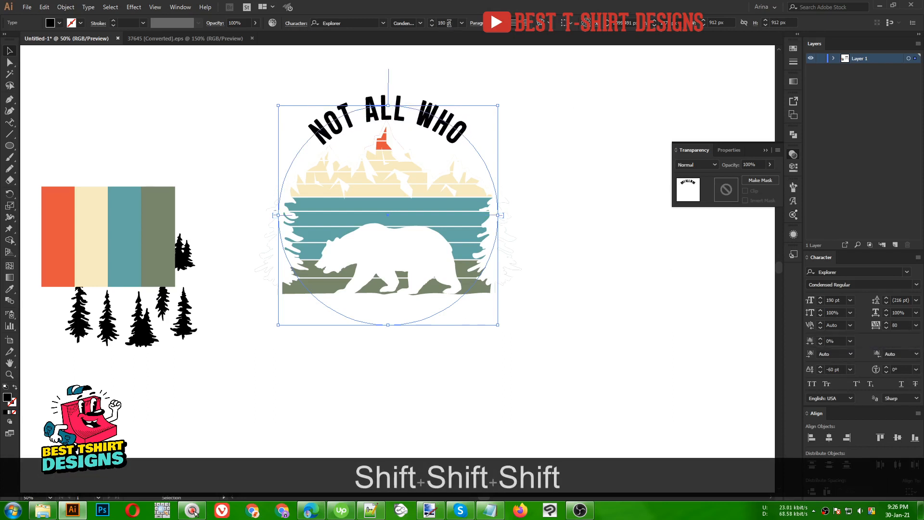
pyautogui.scroll(-2, 447, 23)
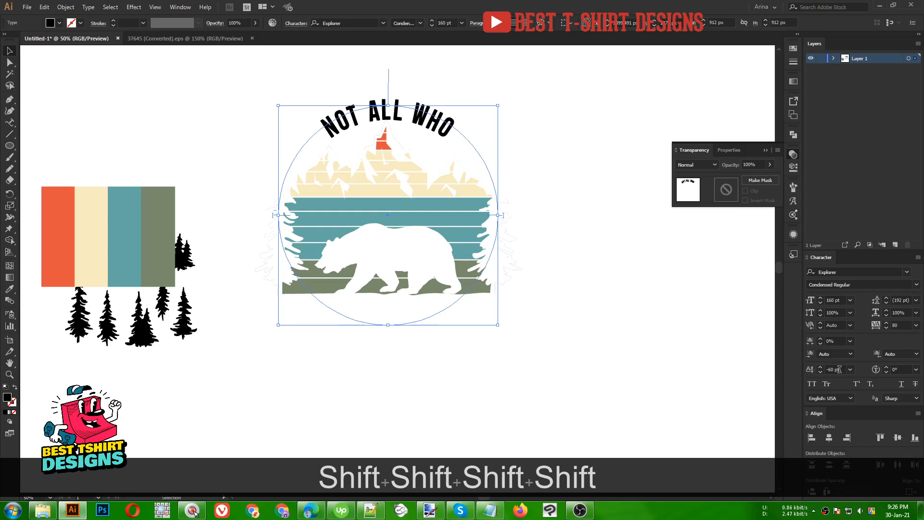
# - Try a baseline shift of -40 pt on the arched text, then set the shift to 0 pt and deselect
pyautogui.scroll(2, 839, 369)
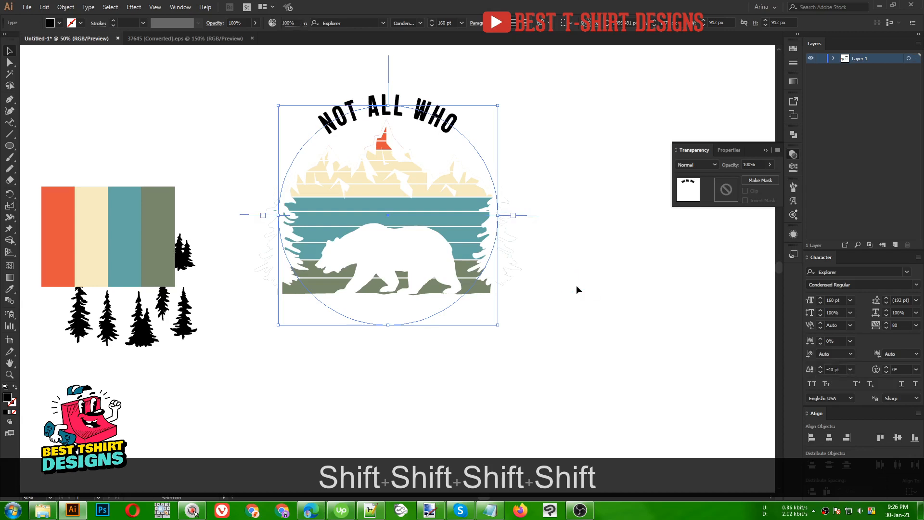
pyautogui.click(576, 286)
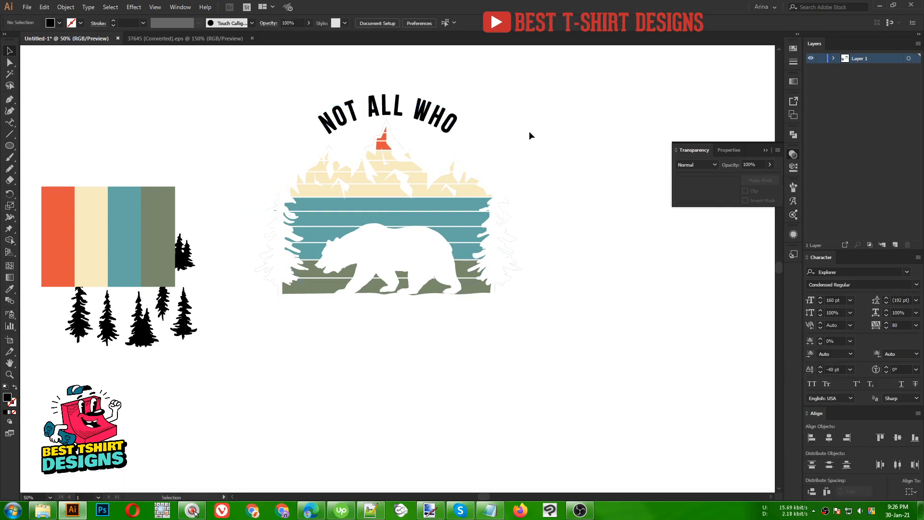
pyautogui.click(435, 115)
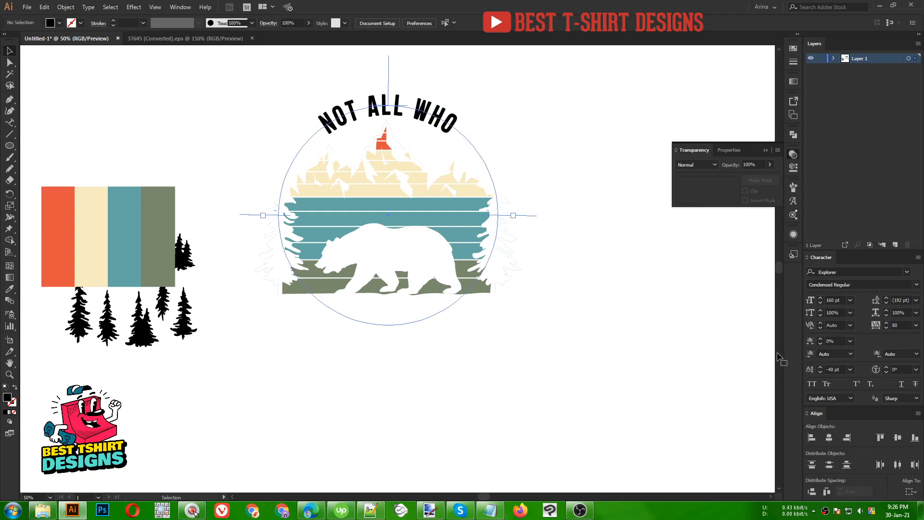
pyautogui.click(831, 368)
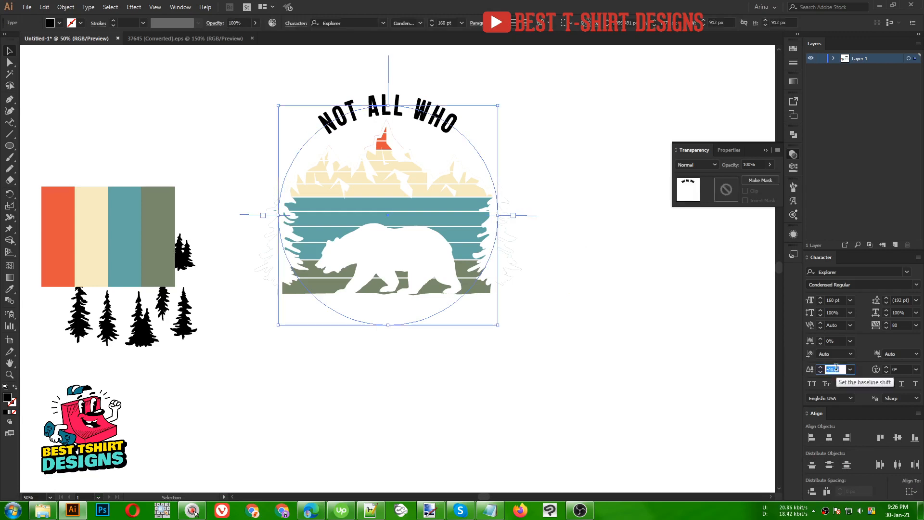
pyautogui.write('0')
pyautogui.click(558, 159)
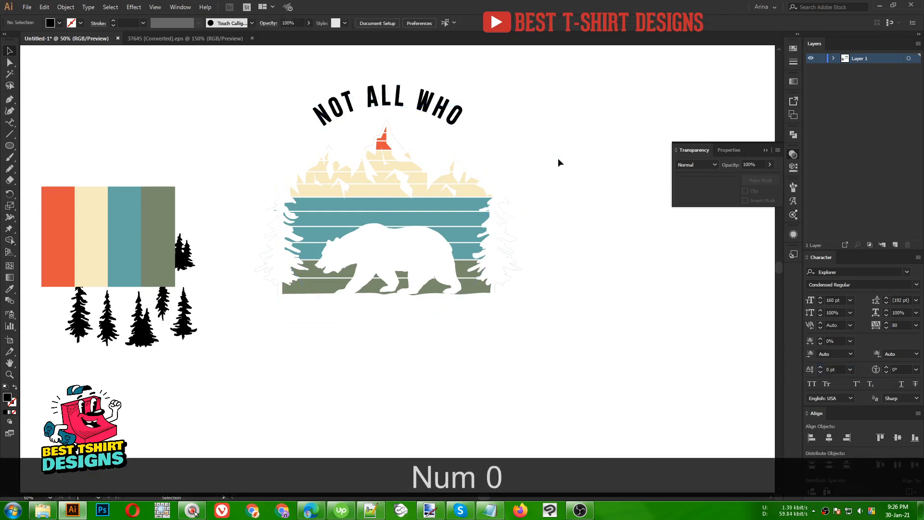
# - Switch to Notepad, capitalise the first letter of the second slogan line to read Wander, and copy the word
pyautogui.click(483, 506)
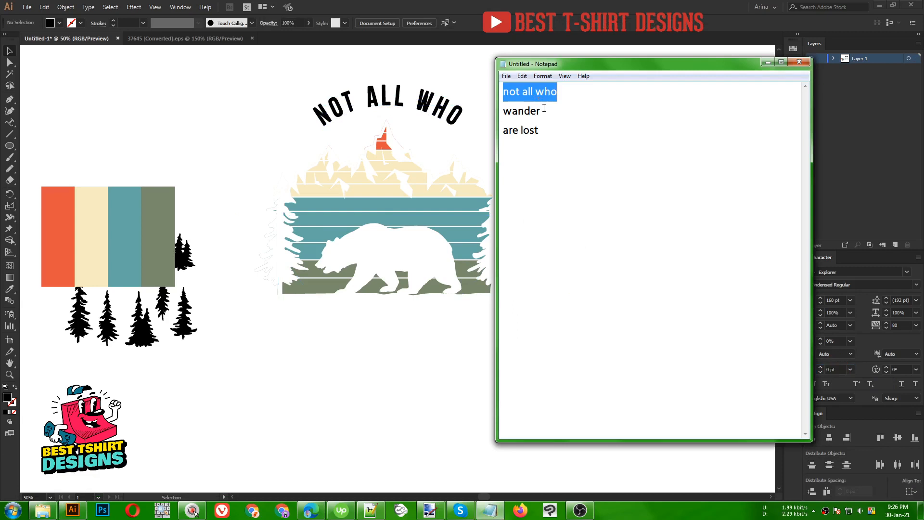
pyautogui.moveTo(512, 115); pyautogui.dragTo(480, 112)
pyautogui.write('W')
pyautogui.hotkey('ctrl', 'c')
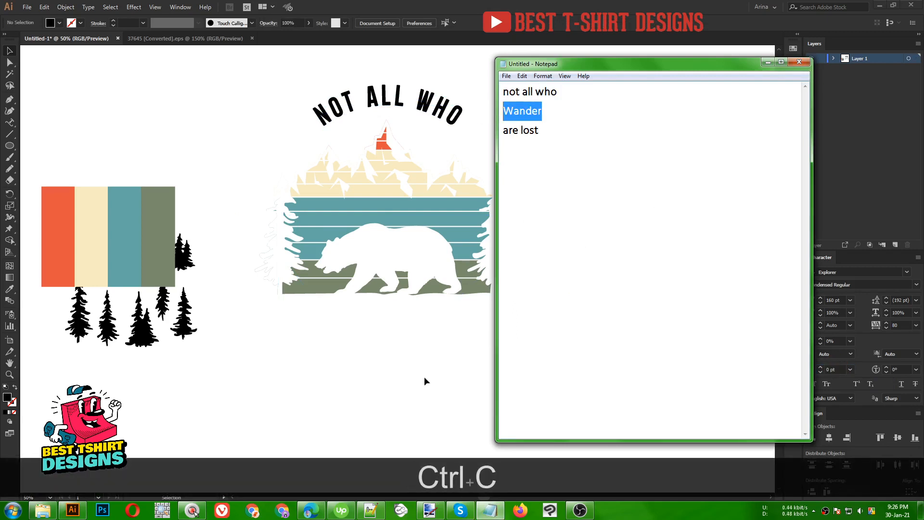
# - Return to Illustrator, paste Wander, enlarge it to about 213 pt and place it just below the bear artwork
pyautogui.click(425, 381)
pyautogui.hotkey('ctrl', 'v')
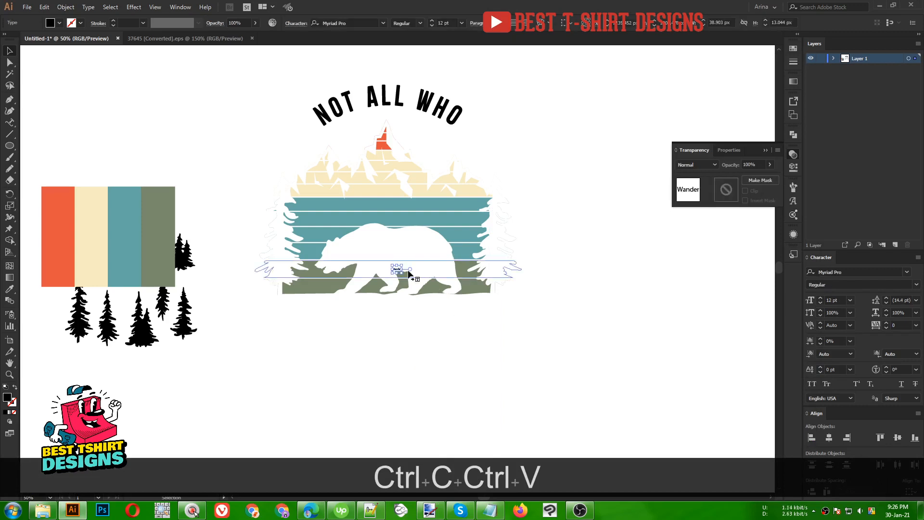
pyautogui.moveTo(403, 272); pyautogui.dragTo(480, 297)
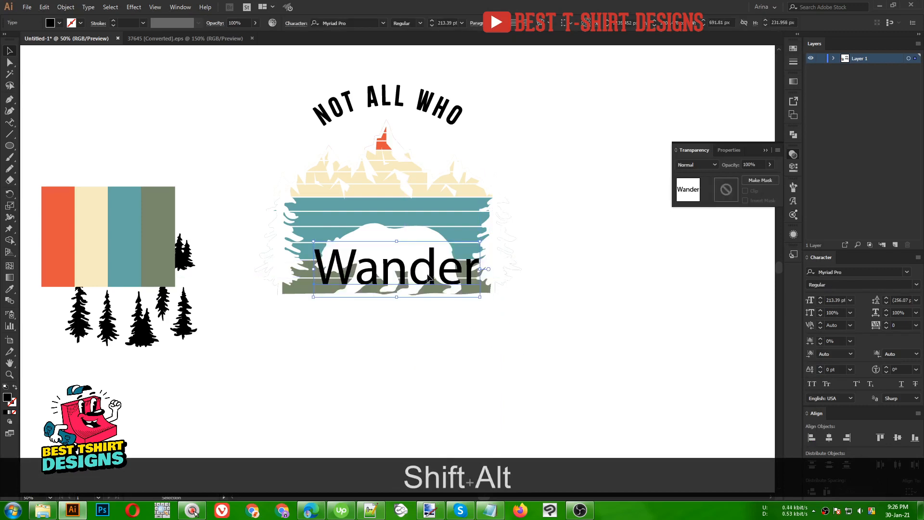
pyautogui.moveTo(429, 278); pyautogui.dragTo(458, 310)
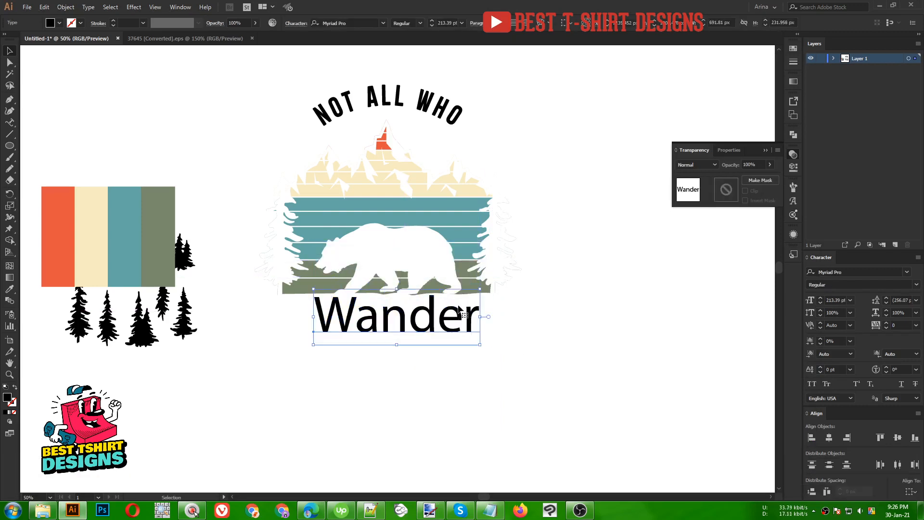
# - Set the font of the Wander text to Explorer Script Regular
pyautogui.click(368, 24)
pyautogui.write('ex')
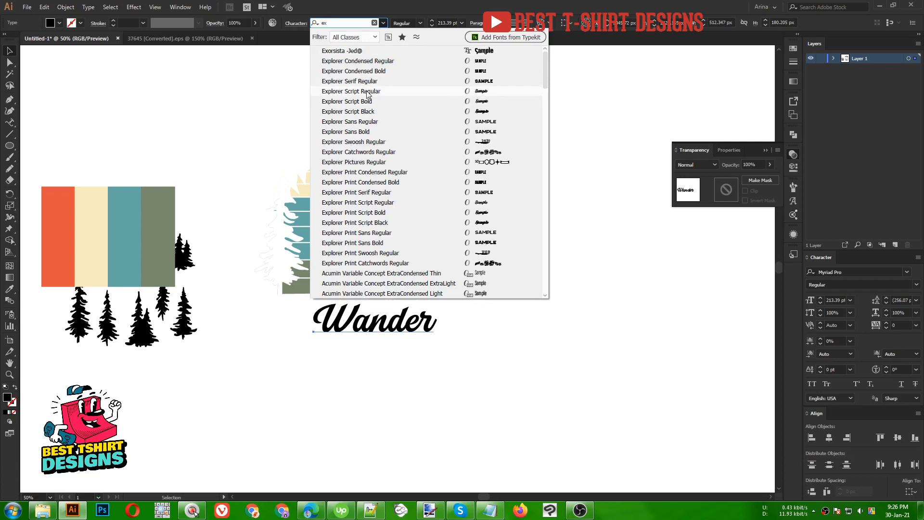
pyautogui.click(367, 93)
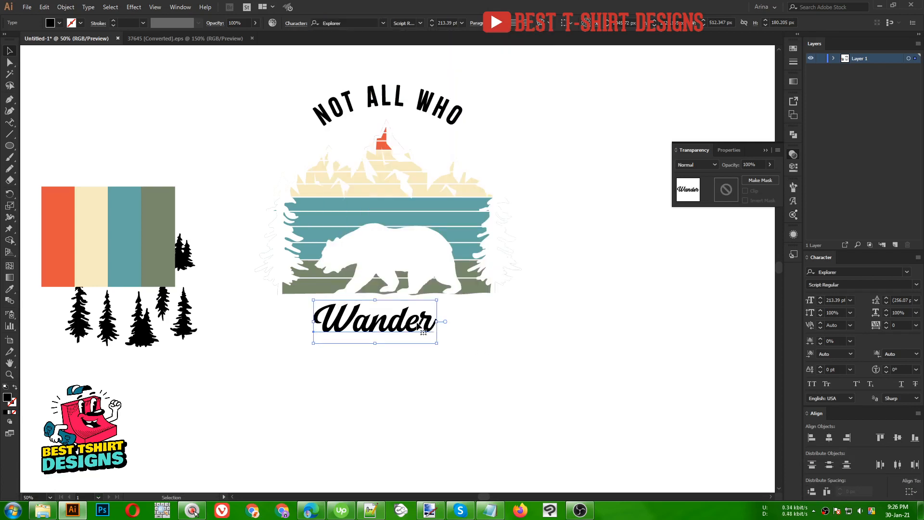
# - Enlarge the Wander text to about 277 pt and centre it horizontally with the artwork and arched text
pyautogui.moveTo(417, 327); pyautogui.dragTo(472, 321)
pyautogui.moveTo(546, 385); pyautogui.dragTo(281, 74)
pyautogui.click(322, 23)
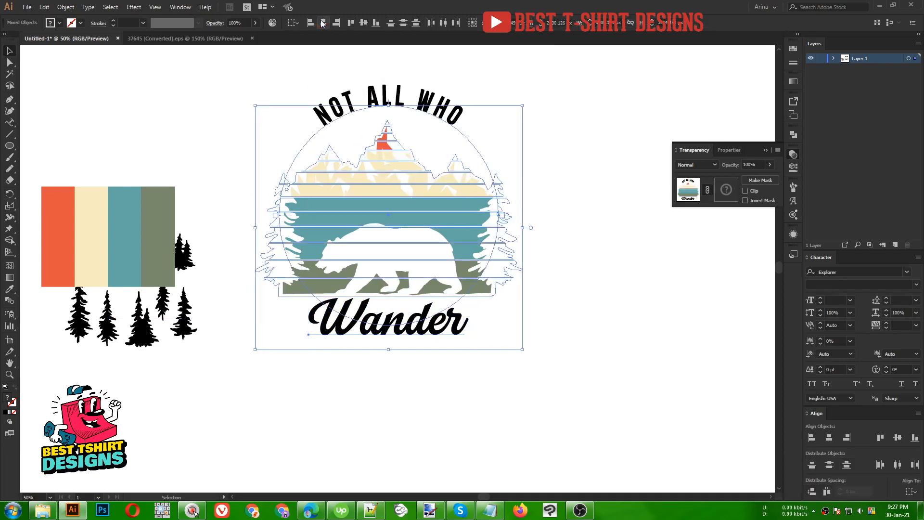
pyautogui.click(435, 65)
# - Convert the Wander text to outlines and deselect it
pyautogui.press('alt')
pyautogui.scroll(2, 428, 357)
pyautogui.click(418, 326)
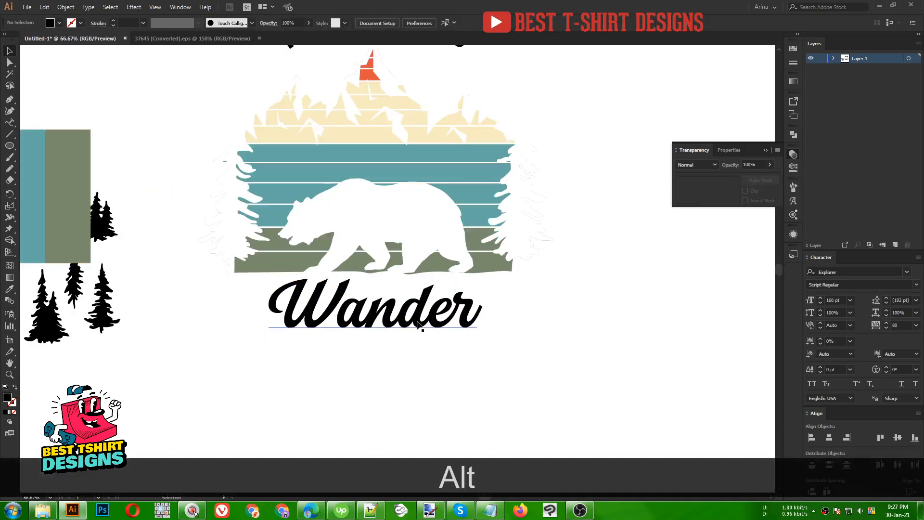
pyautogui.rightClick(418, 326)
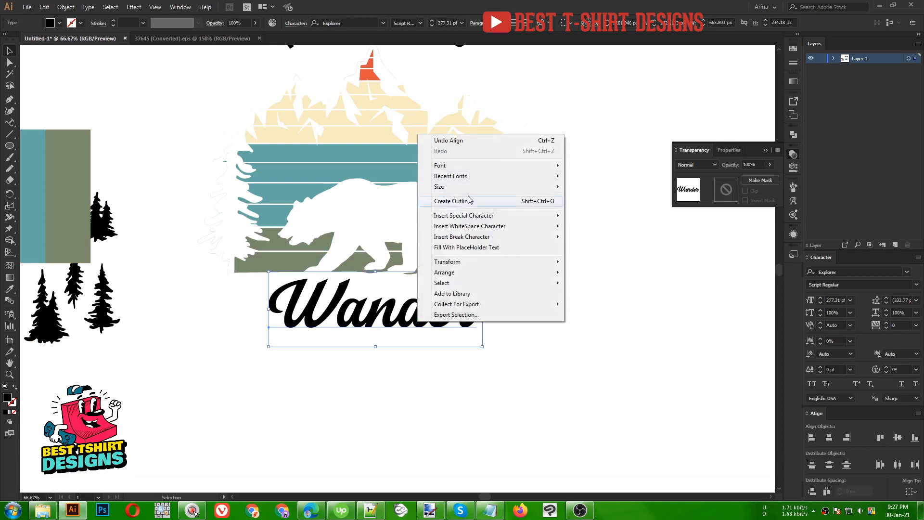
pyautogui.click(454, 201)
pyautogui.click(295, 390)
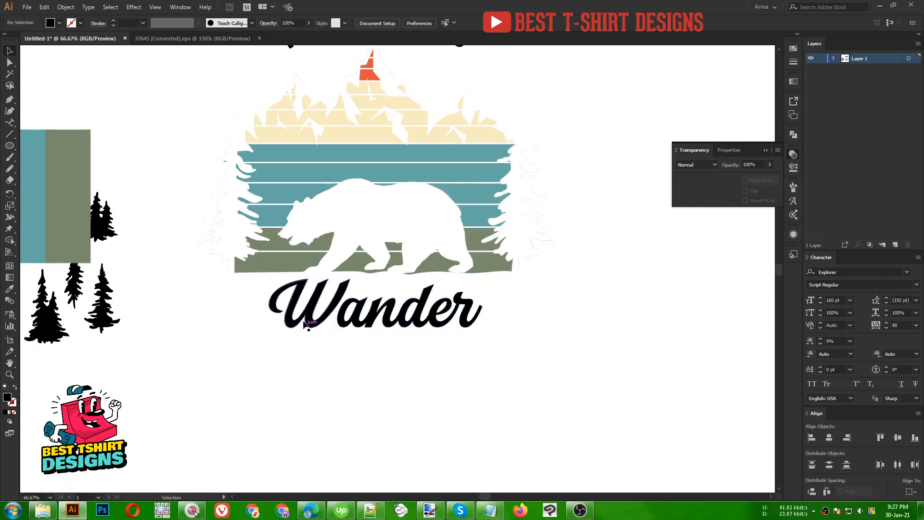
# - With the Pen tool, draw a wavy curve under Wander that ends at the r's tail, with a black stroke and no fill
pyautogui.click(10, 100)
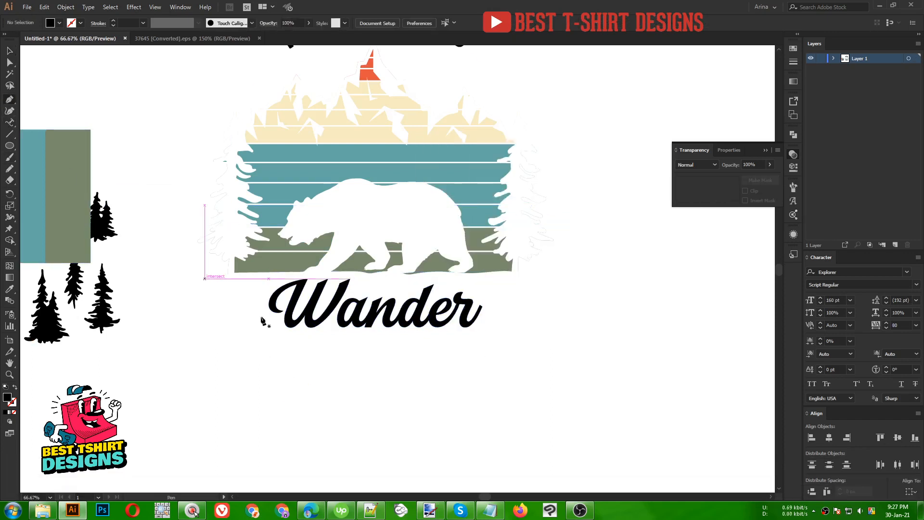
pyautogui.click(283, 360)
pyautogui.moveTo(400, 343); pyautogui.dragTo(465, 280)
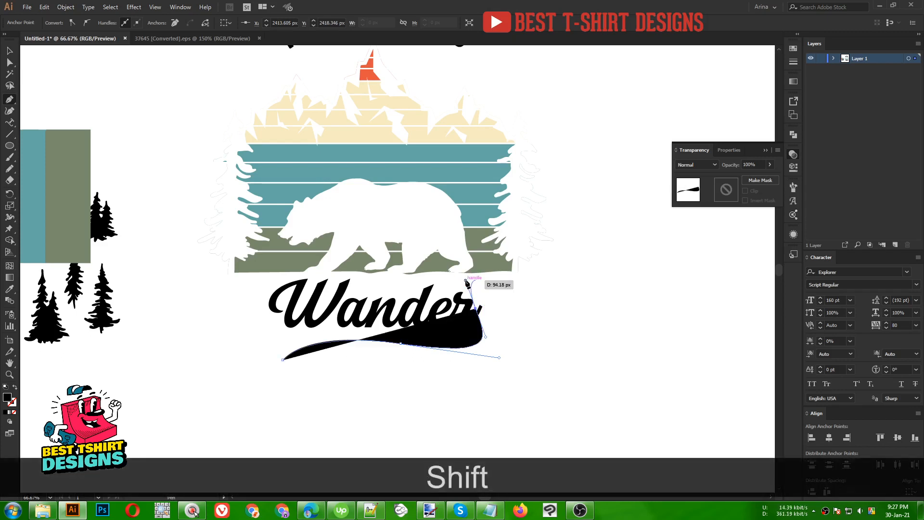
pyautogui.hotkey('shift', 'x')
pyautogui.press('v')
pyautogui.click(413, 389)
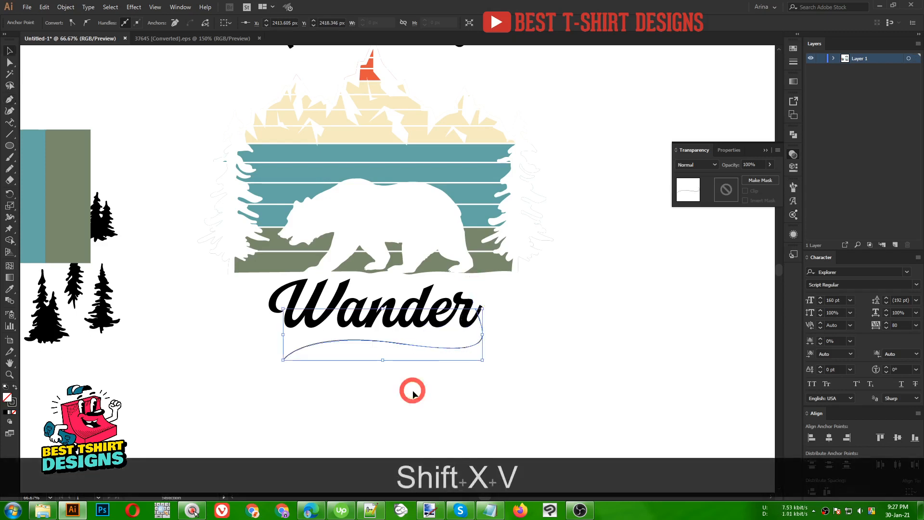
# - Use the Width tool to widen the curve's start under the W to about 87 pt, forming a tapered swash
pyautogui.click(434, 351)
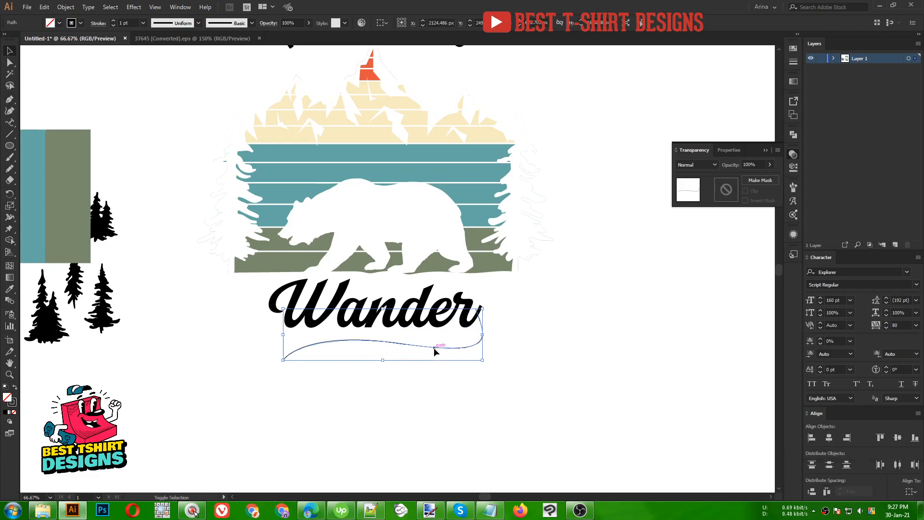
pyautogui.hotkey('shift', 'w')
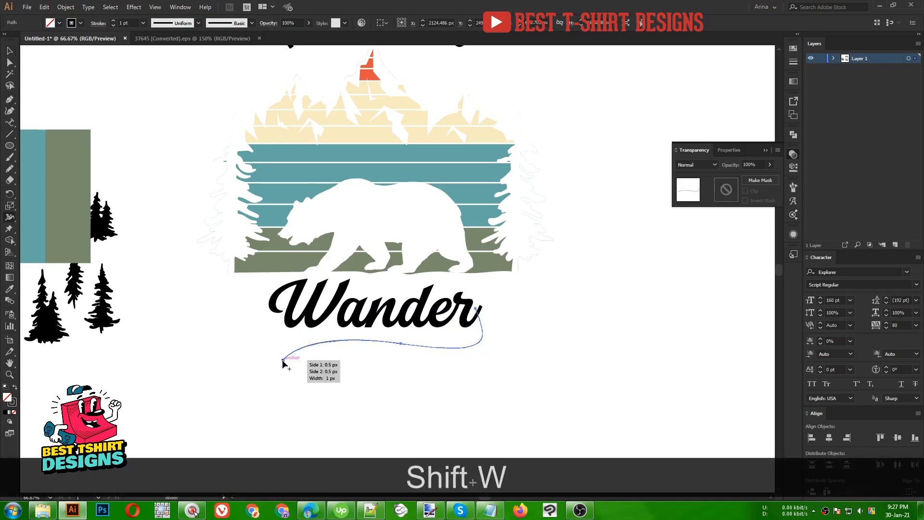
pyautogui.moveTo(282, 361); pyautogui.dragTo(293, 374)
pyautogui.press('v')
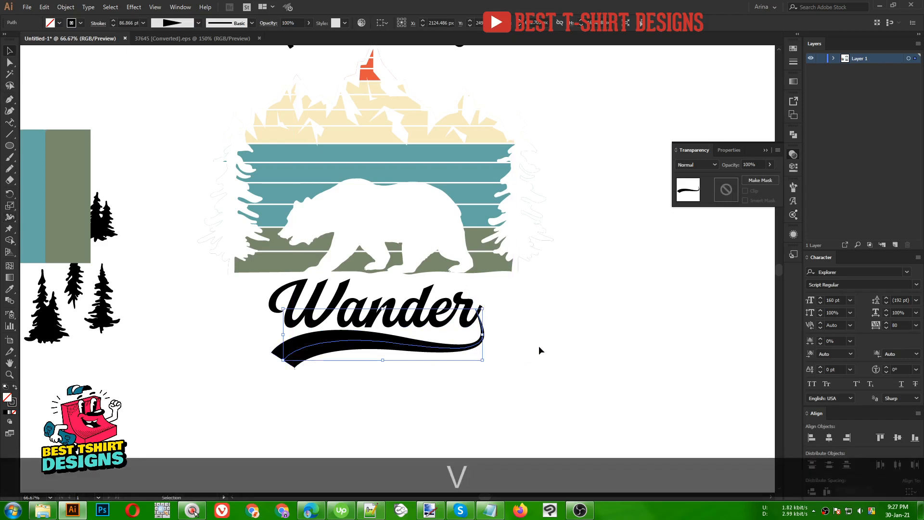
pyautogui.click(539, 351)
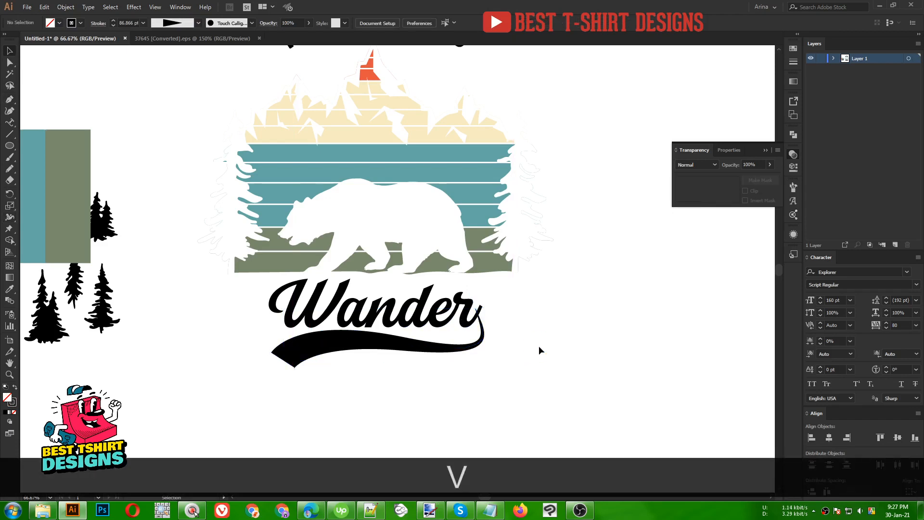
# - Expand the appearance of the tapered swash into a filled shape
pyautogui.click(465, 352)
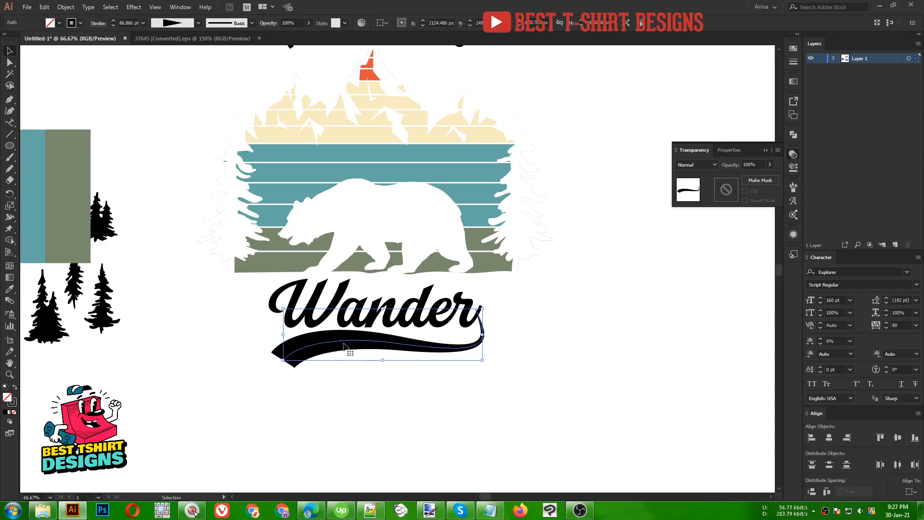
pyautogui.click(67, 8)
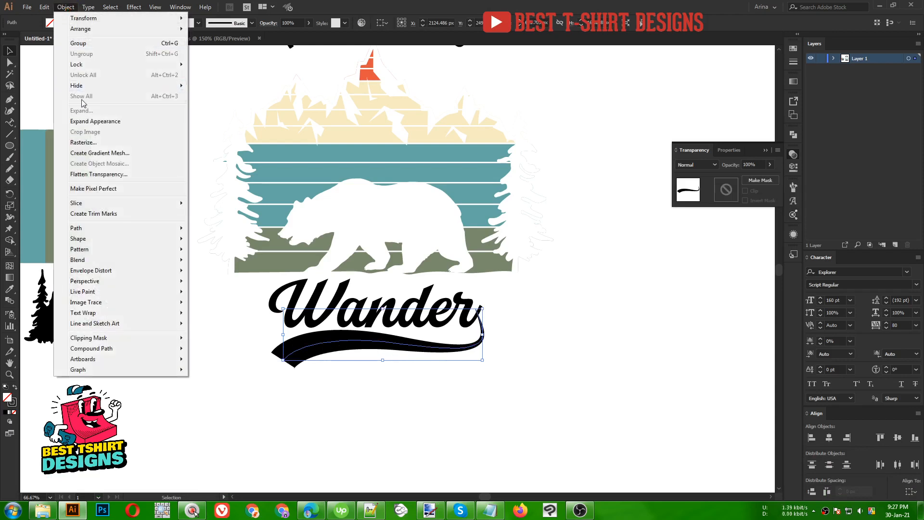
pyautogui.click(84, 122)
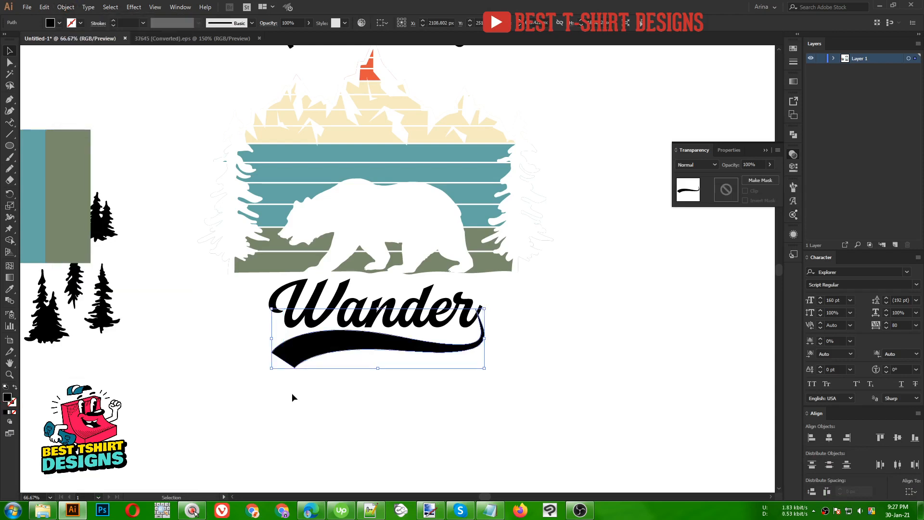
# - Adjust the Eraser size and cut a rounded notch into the swash's thick end, then deselect the shape
pyautogui.hotkey('shift', 'e')
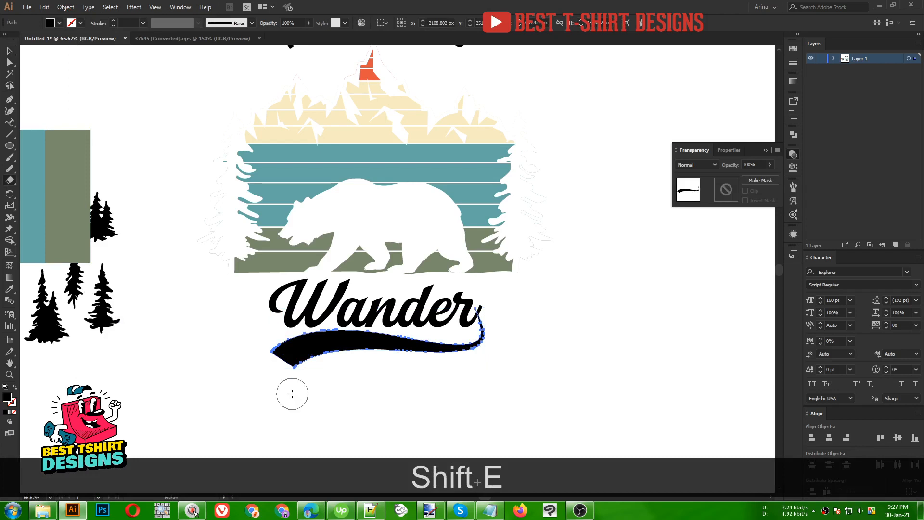
pyautogui.press(']')
pyautogui.press(']')
pyautogui.press(']')
pyautogui.press(']')
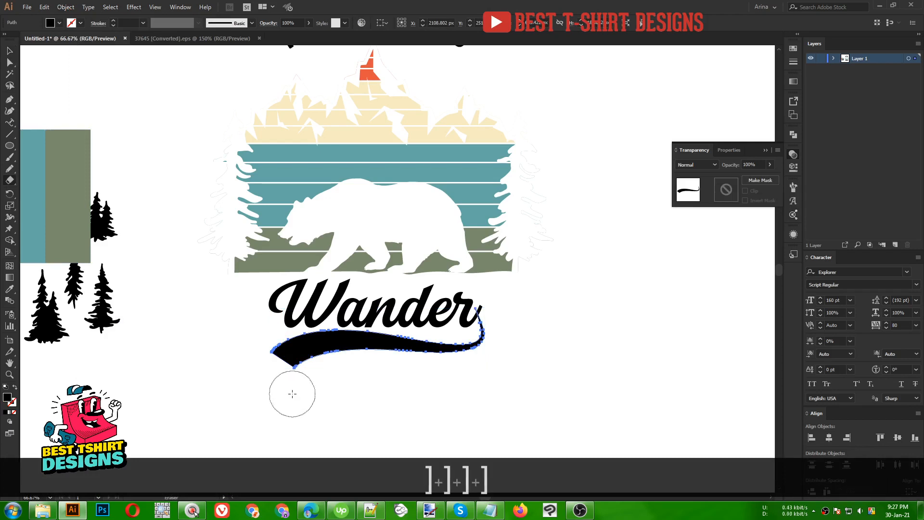
pyautogui.press('[')
pyautogui.press('[')
pyautogui.press('[')
pyautogui.press('[')
pyautogui.press('[')
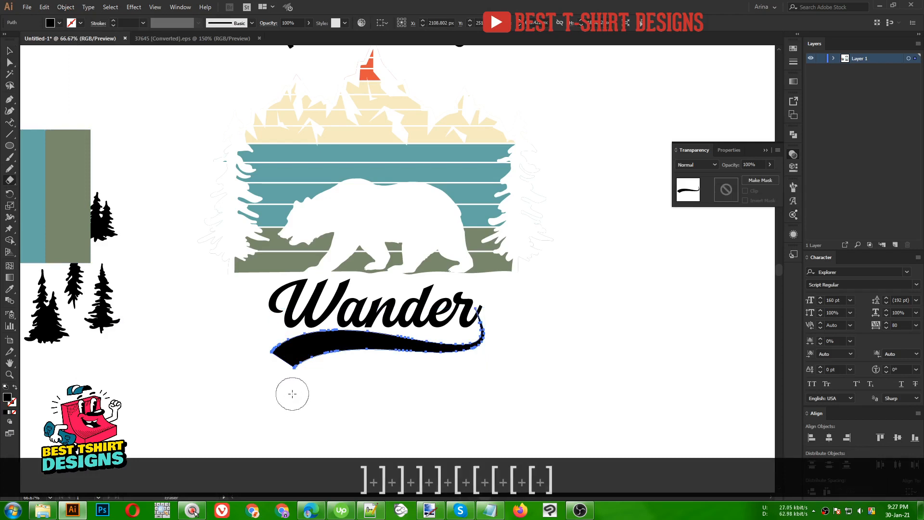
pyautogui.press(']')
pyautogui.press(']')
pyautogui.press(']')
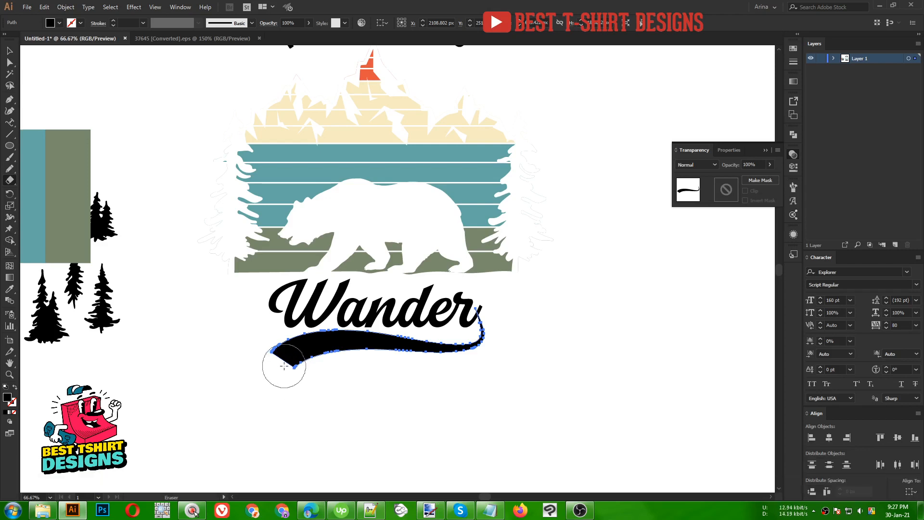
pyautogui.press('v')
pyautogui.click(491, 346)
# - Select the swash and the Wander lettering and trim the overhanging end where they cross at the r's tail with Shape Builder
pyautogui.scroll(2, 494, 331)
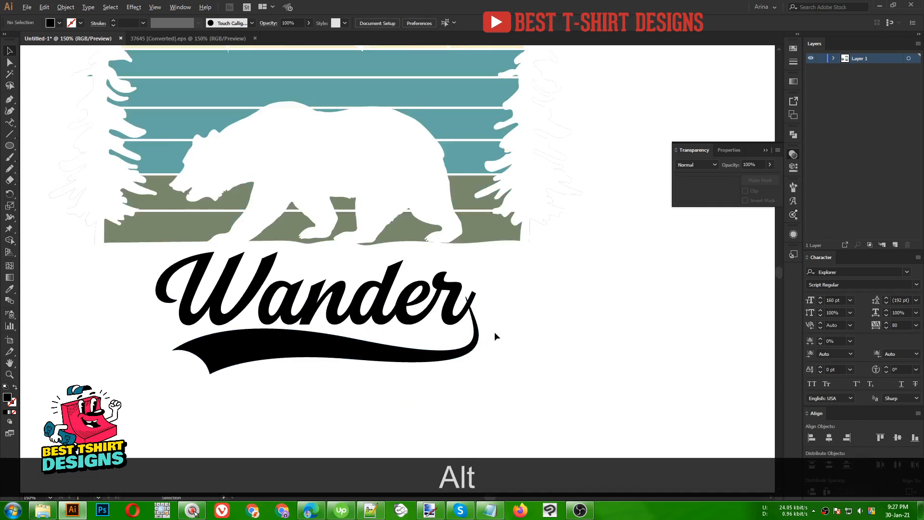
pyautogui.scroll(1, 494, 331)
pyautogui.click(445, 315)
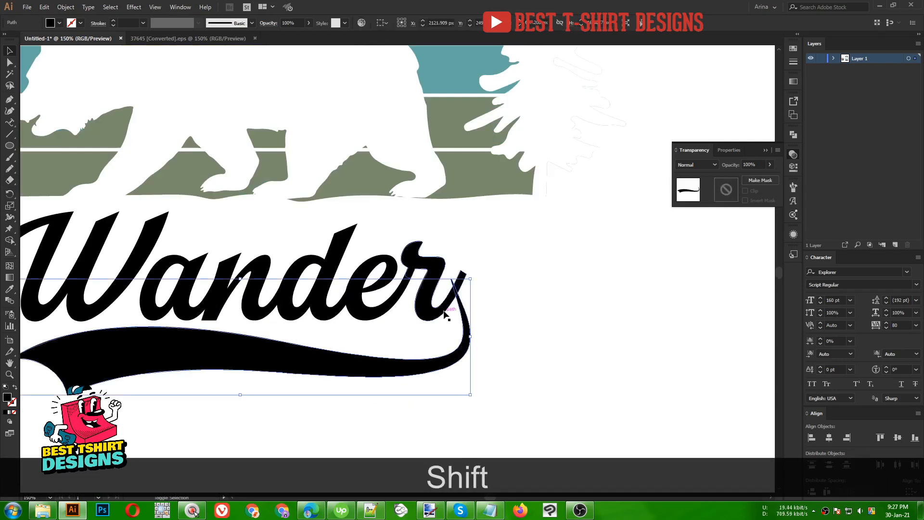
pyautogui.keyDown('shift'); pyautogui.click(445, 315); pyautogui.keyUp('shift')
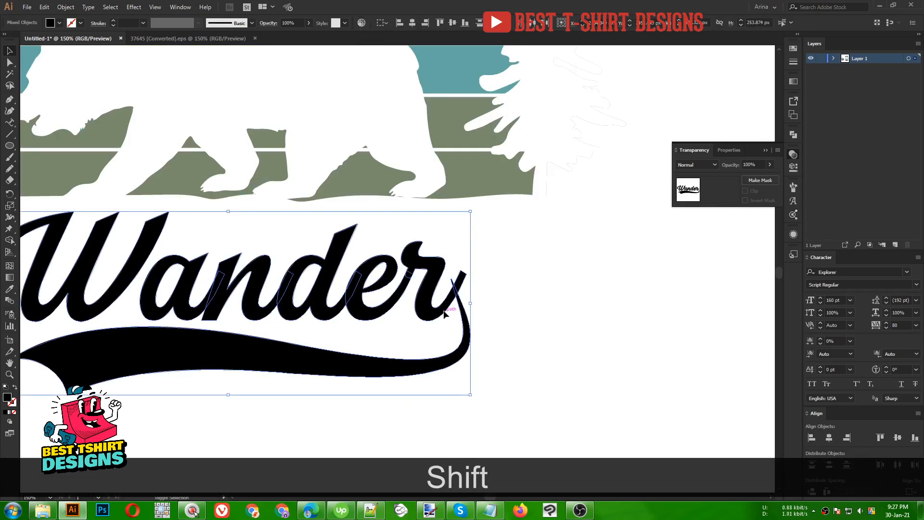
pyautogui.hotkey('shift', 'm')
pyautogui.scroll(3, 437, 306)
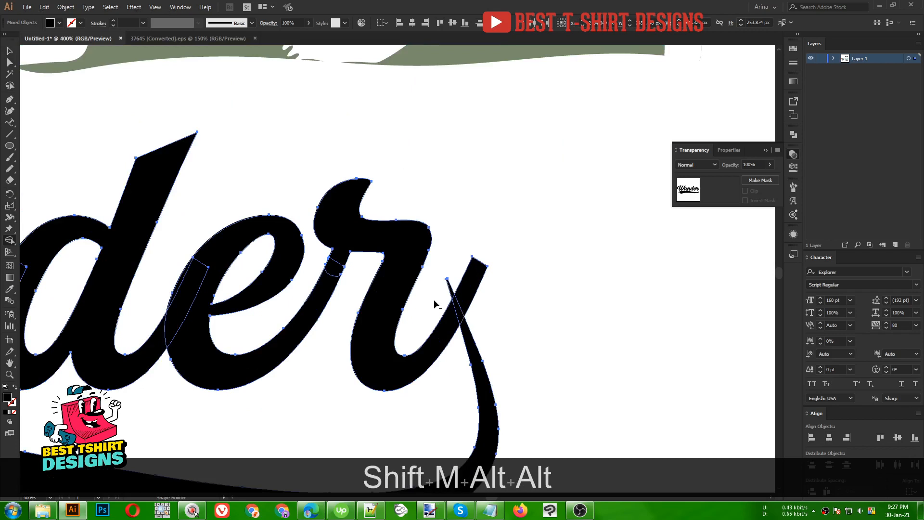
pyautogui.keyDown('alt'); pyautogui.click(488, 312); pyautogui.keyUp('alt')
pyautogui.scroll(-5, 501, 282)
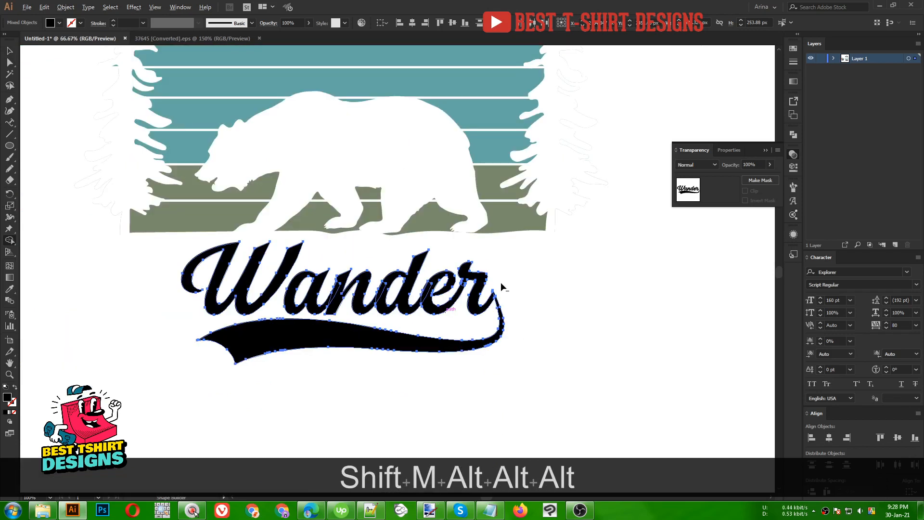
# - Group the Wander lettering with its swash and deselect the group
pyautogui.press('v')
pyautogui.hotkey('ctrl', 'g')
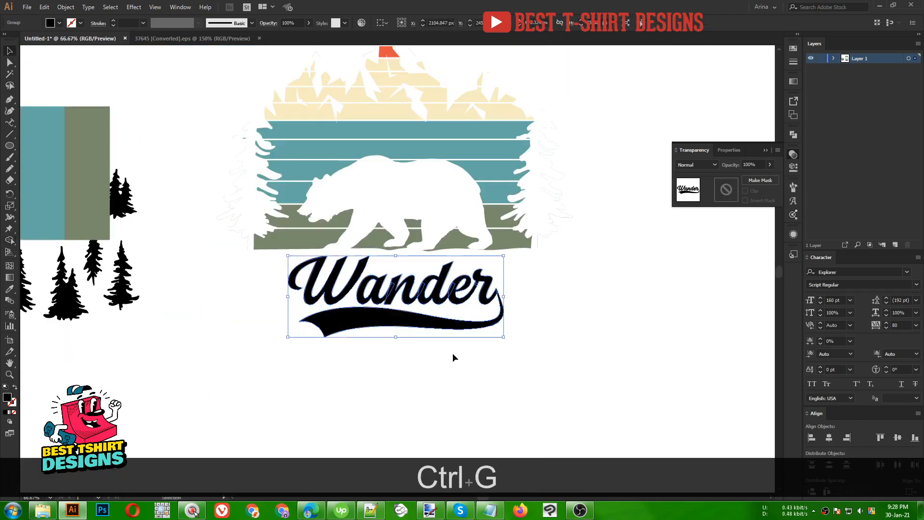
pyautogui.scroll(-1, 438, 346)
pyautogui.click(461, 400)
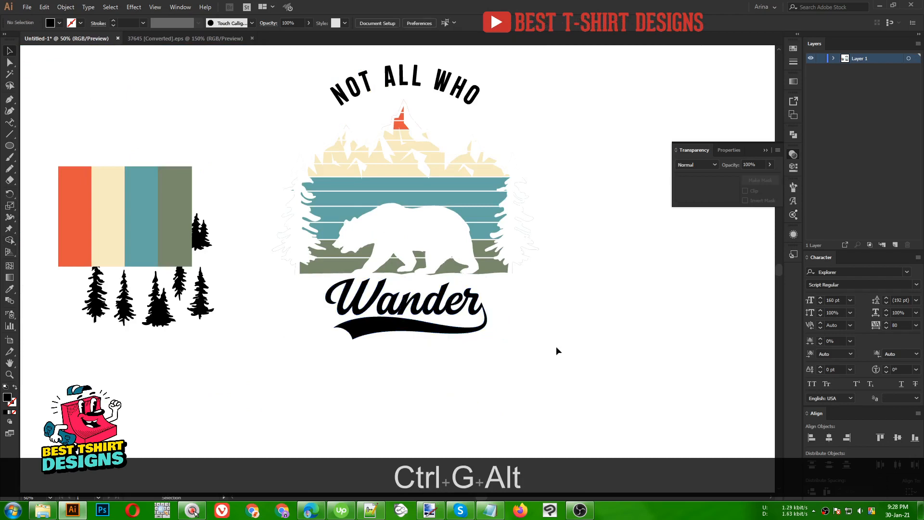
# - Switch to Notepad, copy the line "are lost" and paste it into the Illustrator document
pyautogui.hotkey('alt', 'Tab')
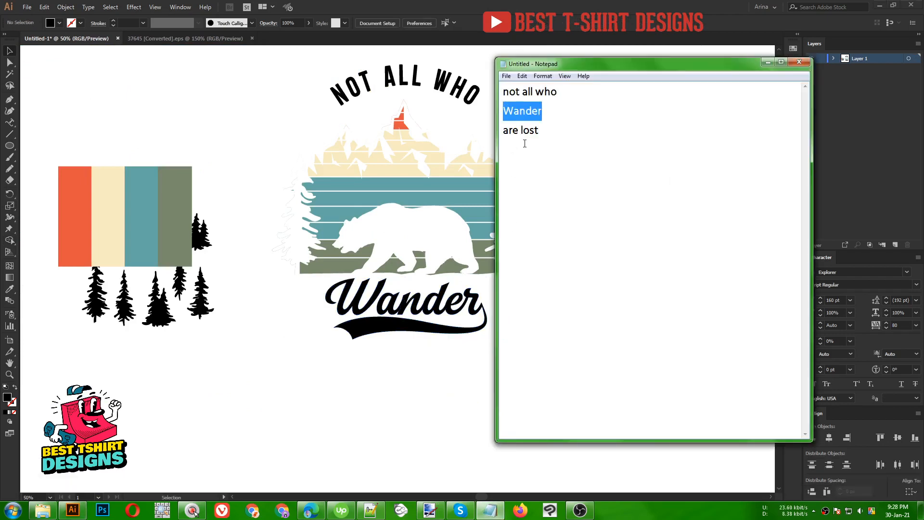
pyautogui.moveTo(539, 130); pyautogui.dragTo(474, 137)
pyautogui.hotkey('ctrl', 'c')
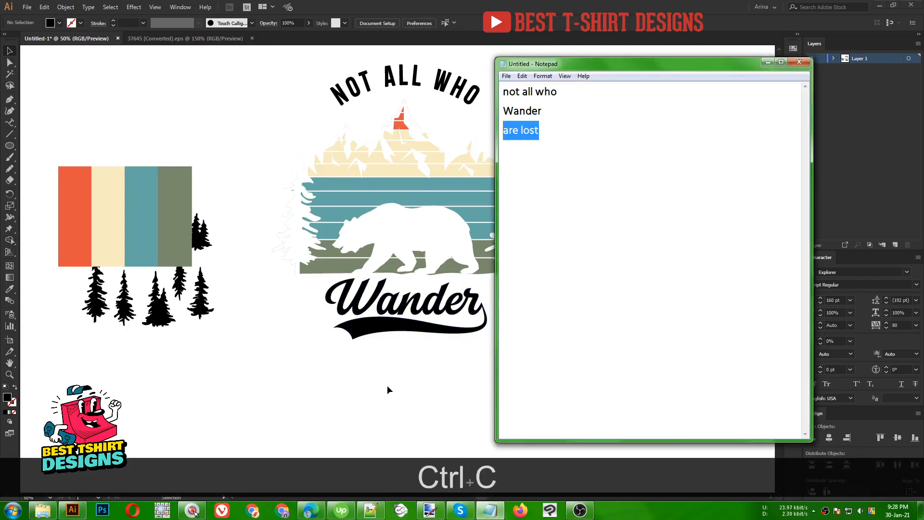
pyautogui.click(388, 388)
pyautogui.hotkey('ctrl', 'v')
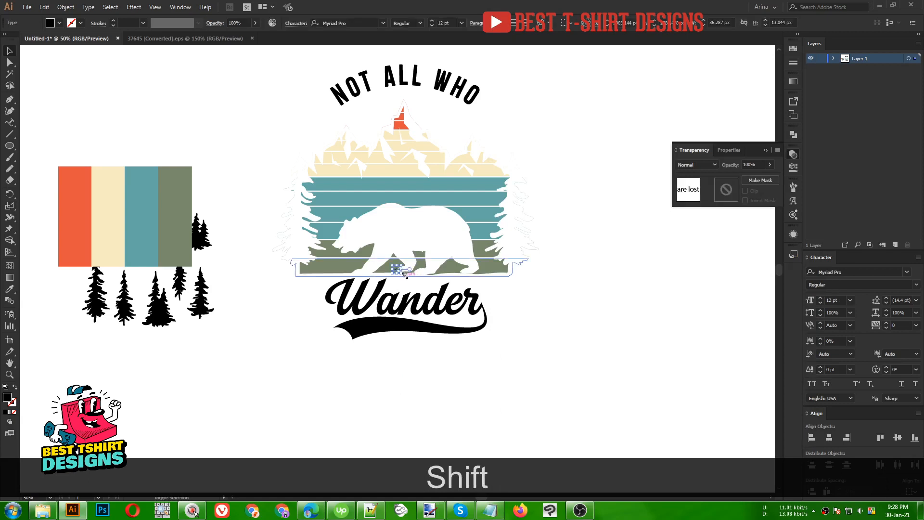
# - Place the "are lost" text below the Wander swoosh, setting it in Explorer Serif at about 100 pt
pyautogui.moveTo(404, 269); pyautogui.dragTo(486, 315)
pyautogui.moveTo(429, 293); pyautogui.dragTo(419, 347)
pyautogui.click(342, 23)
pyautogui.write('ex')
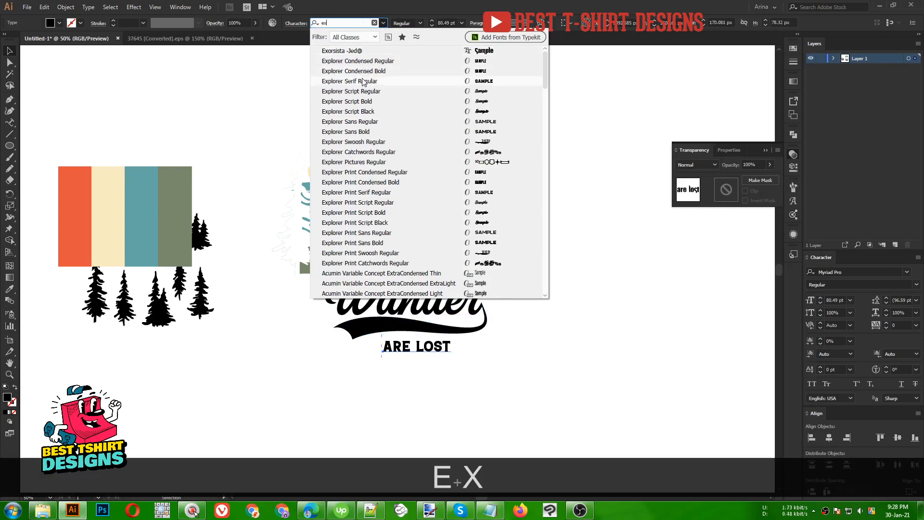
pyautogui.click(363, 82)
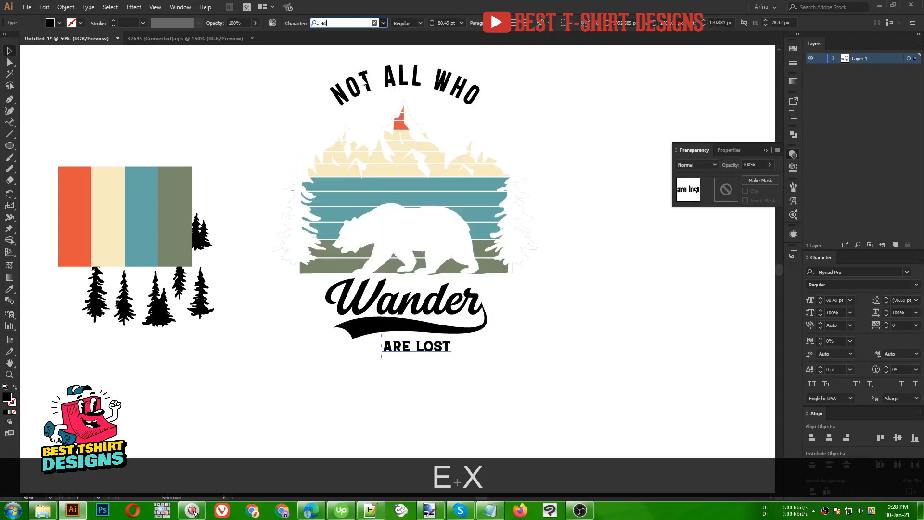
pyautogui.moveTo(455, 348); pyautogui.dragTo(428, 347)
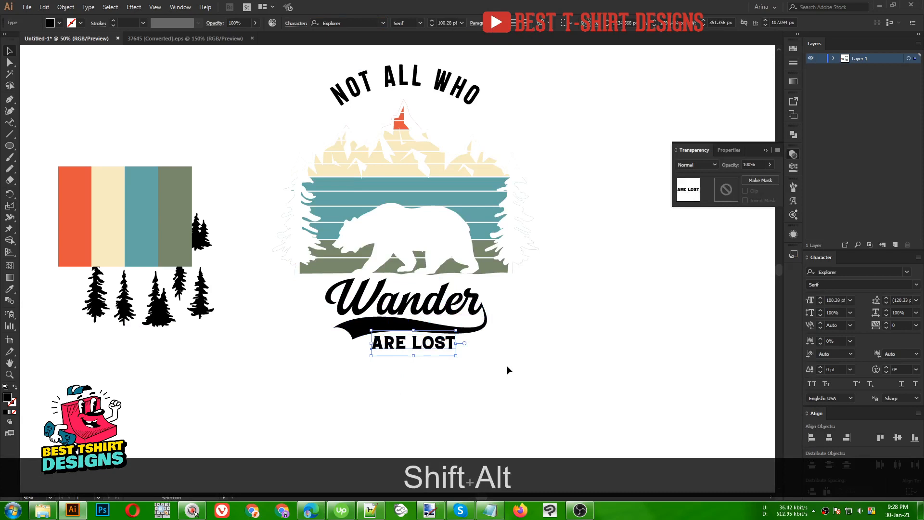
# - Select all elements of the bear design and align their horizontal centers
pyautogui.moveTo(521, 385); pyautogui.dragTo(283, 59)
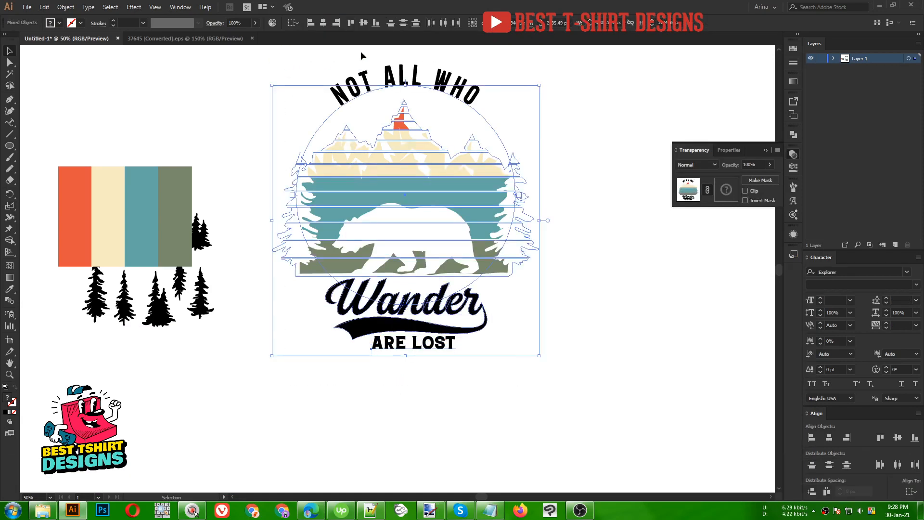
pyautogui.click(324, 23)
pyautogui.click(411, 67)
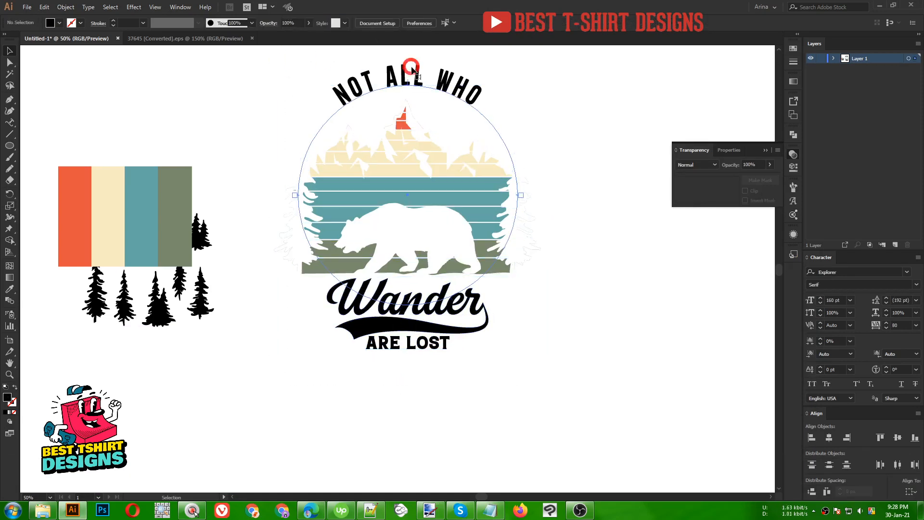
# - Change the arched NOT ALL WHO text to the Explorer Serif style and set its tracking to 40
pyautogui.click(412, 69)
pyautogui.click(420, 23)
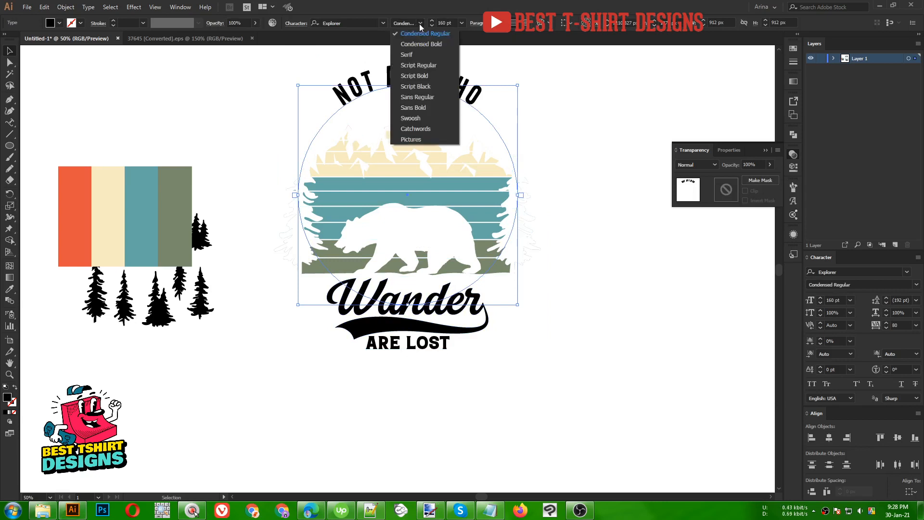
pyautogui.click(415, 51)
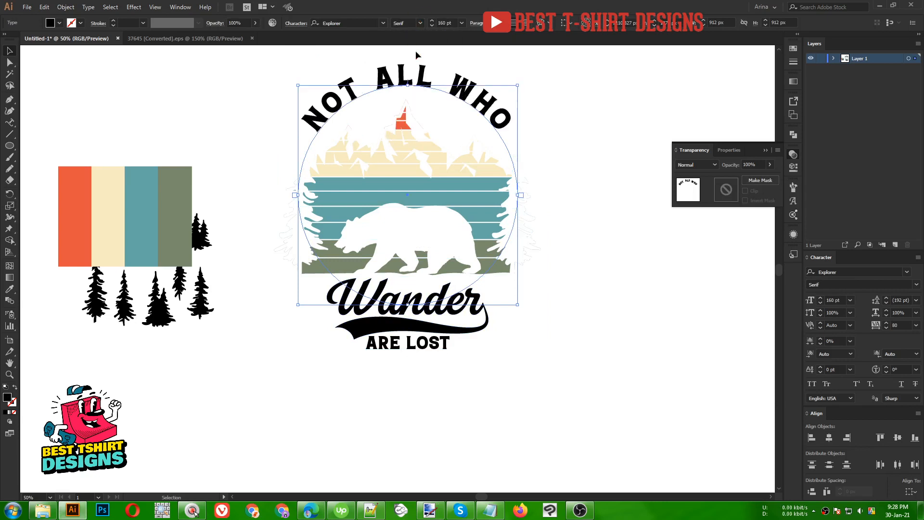
pyautogui.click(904, 325)
pyautogui.write('0')
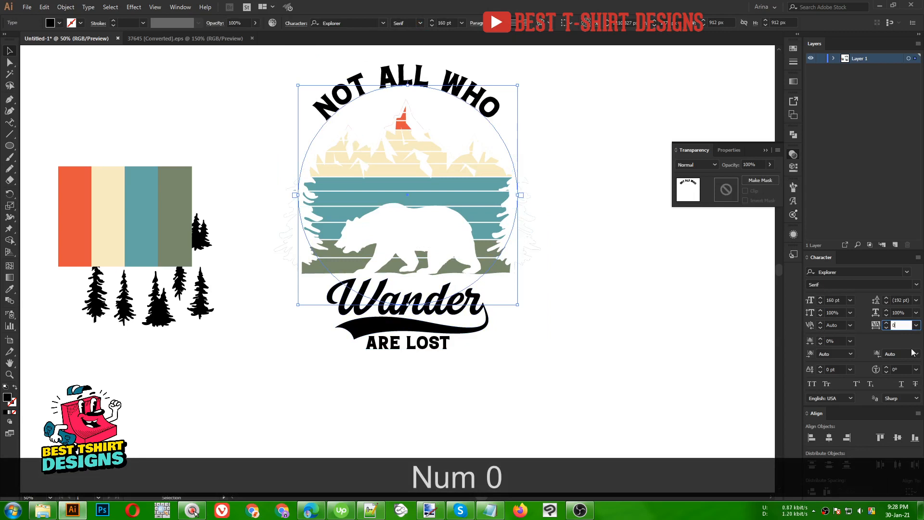
pyautogui.scroll(4, 893, 322)
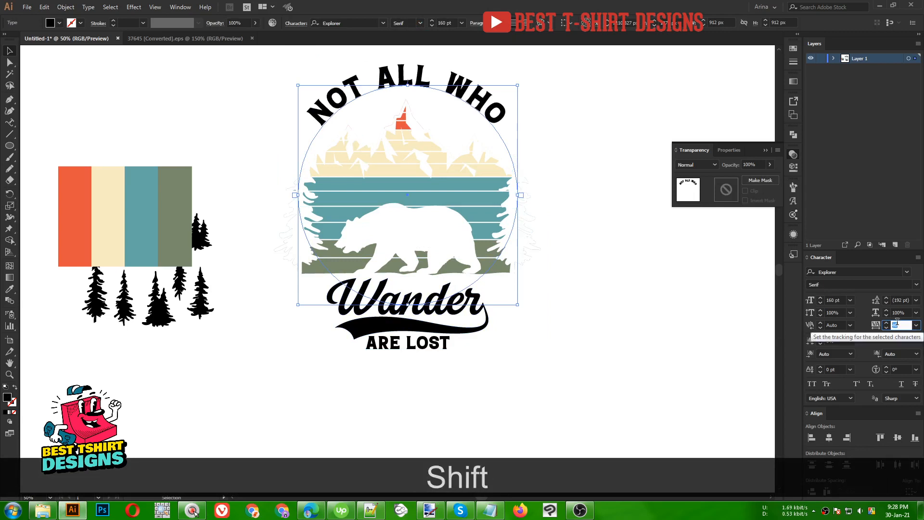
pyautogui.click(616, 250)
pyautogui.click(616, 249)
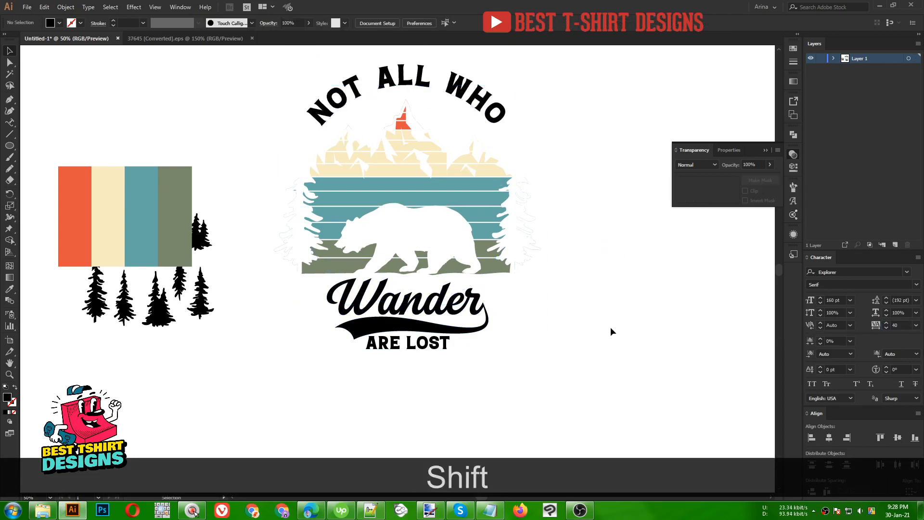
# - Convert the ARE LOST text to outlines and scale it down slightly around its center
pyautogui.scroll(1, 469, 332)
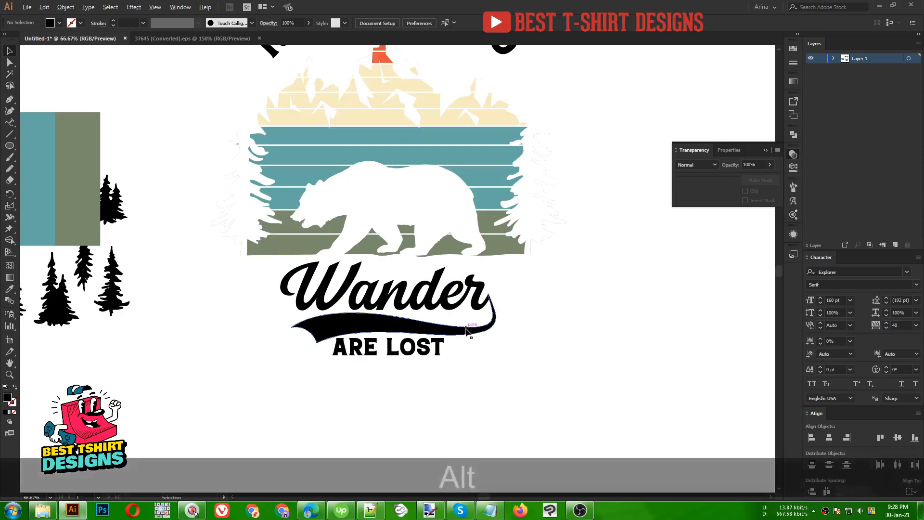
pyautogui.click(442, 351)
pyautogui.rightClick(442, 350)
pyautogui.click(503, 232)
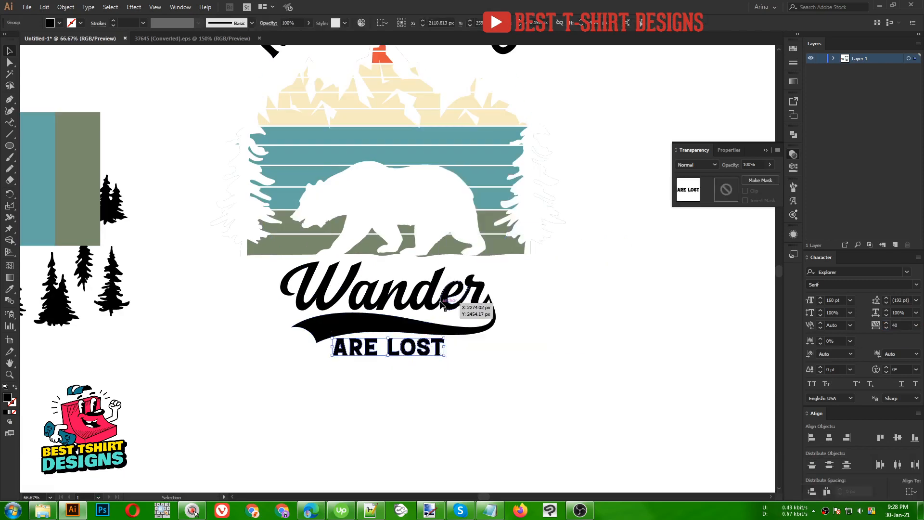
pyautogui.moveTo(443, 345); pyautogui.dragTo(439, 345)
pyautogui.click(513, 368)
# - Draw a short horizontal line to the left of ARE LOST with the Pen tool, giving it a black stroke and no fill
pyautogui.scroll(1, 431, 370)
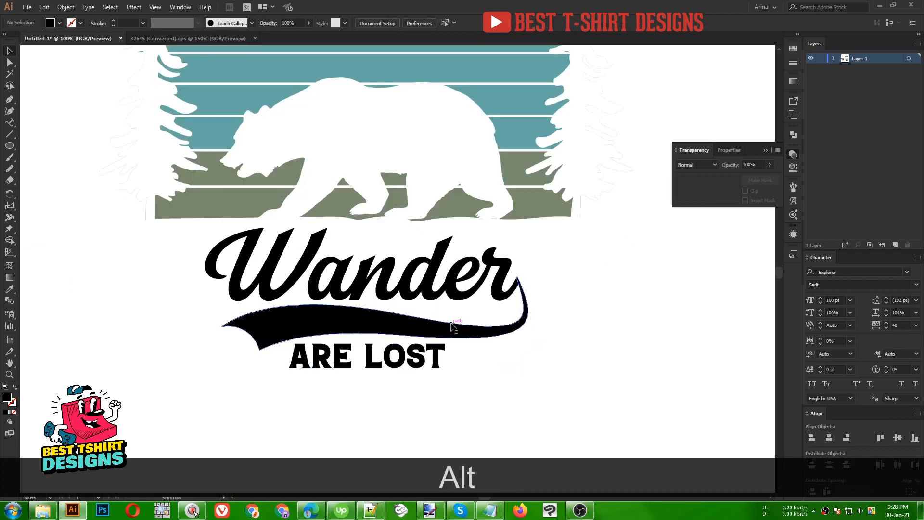
pyautogui.click(10, 99)
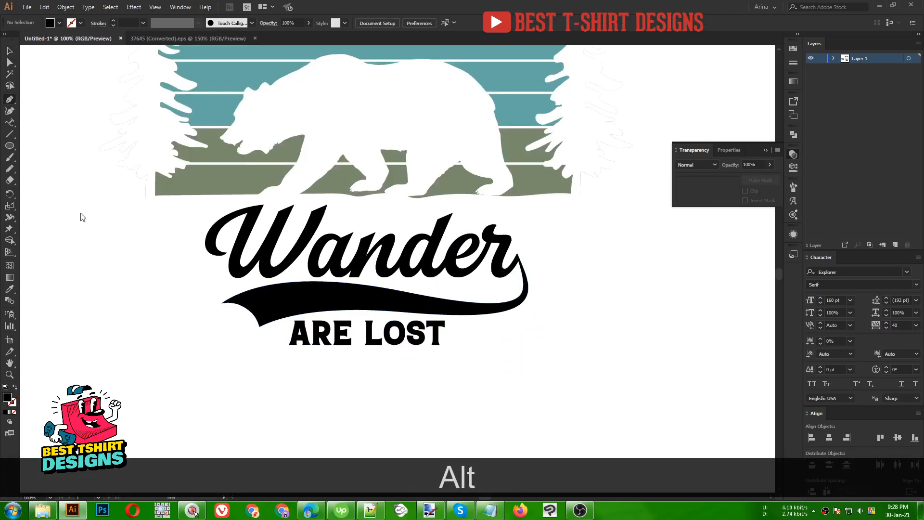
pyautogui.click(277, 332)
pyautogui.keyDown('shift'); pyautogui.click(227, 332); pyautogui.keyUp('shift')
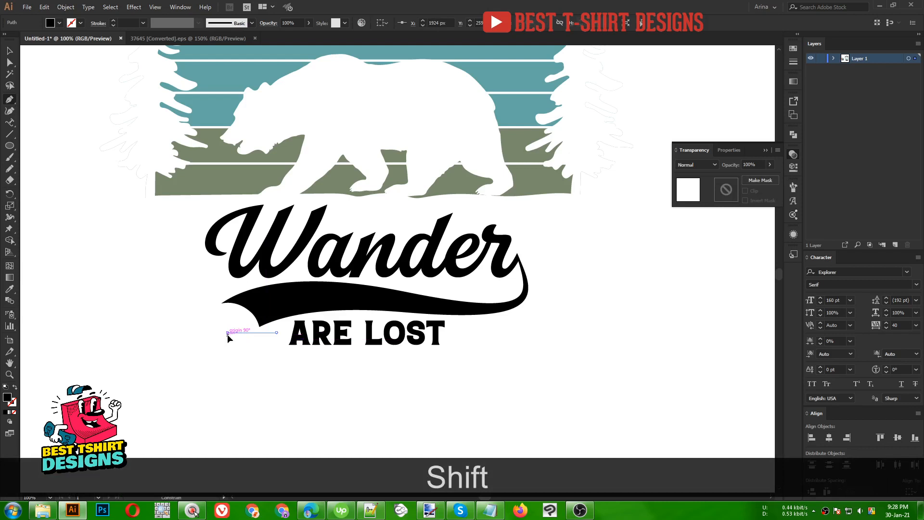
pyautogui.press('v')
pyautogui.hotkey('shift', 'x')
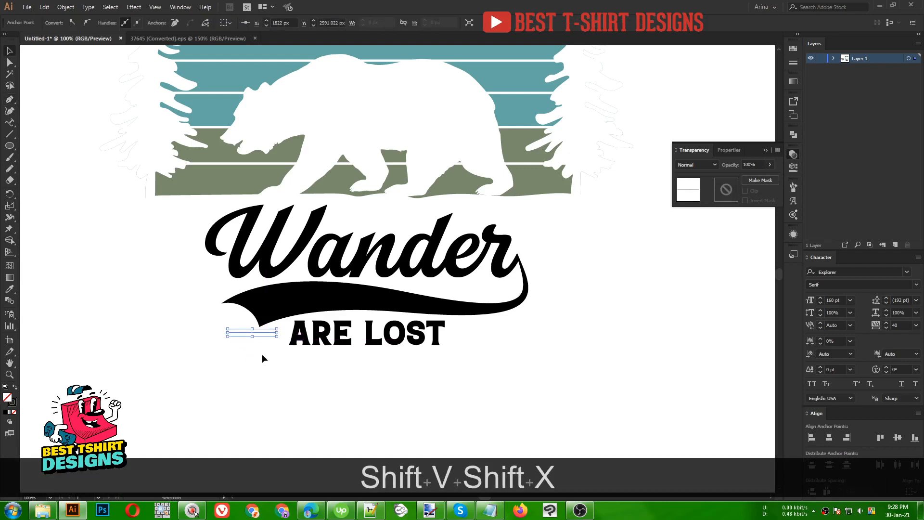
pyautogui.press('v')
# - Set the short line's stroke weight to 10 pt and apply the triangular width profile that tapers to a point at one end
pyautogui.click(239, 335)
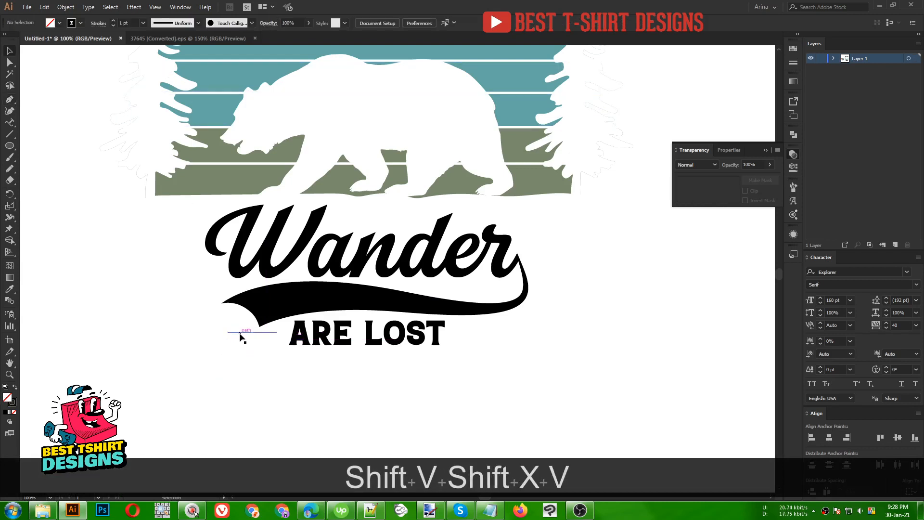
pyautogui.click(240, 333)
pyautogui.scroll(1, 133, 24)
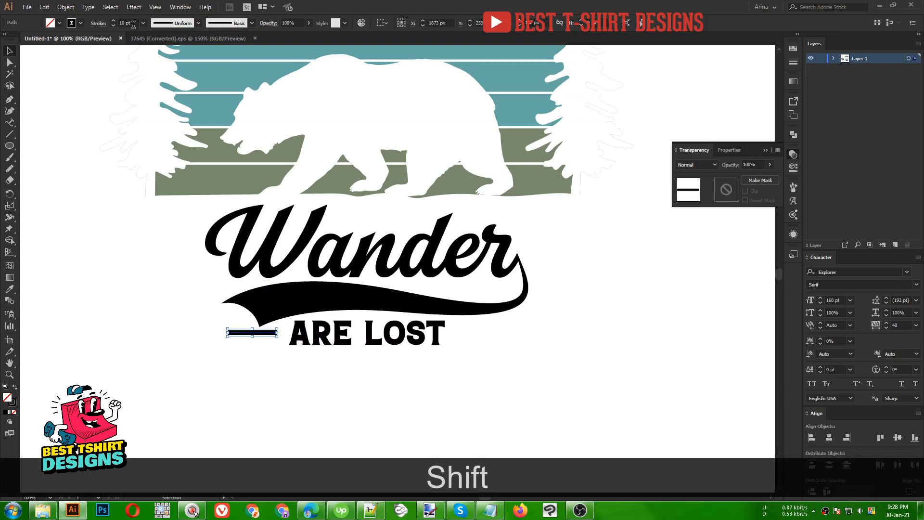
pyautogui.click(98, 23)
pyautogui.click(61, 170)
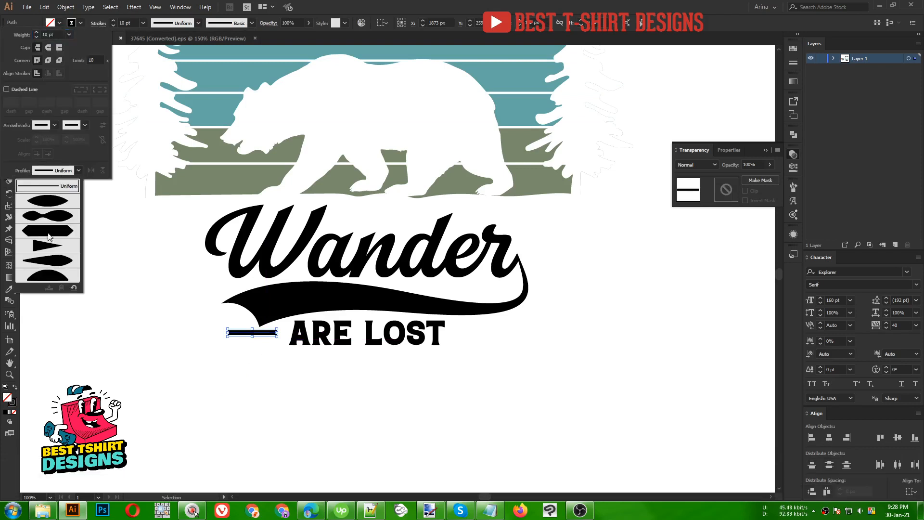
pyautogui.click(47, 246)
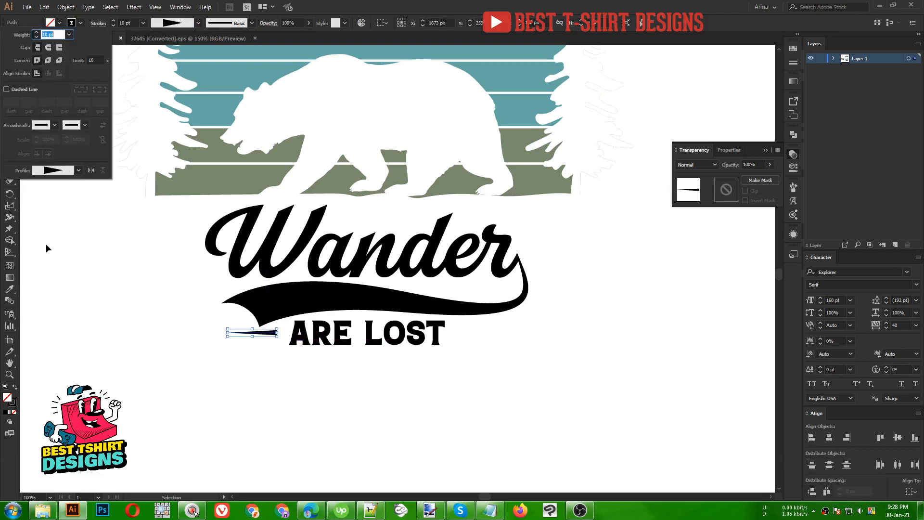
# - Add a mirrored copy of the tapered line to the right of ARE LOST, vertically centering and evenly spacing the lines and text
pyautogui.press('alt')
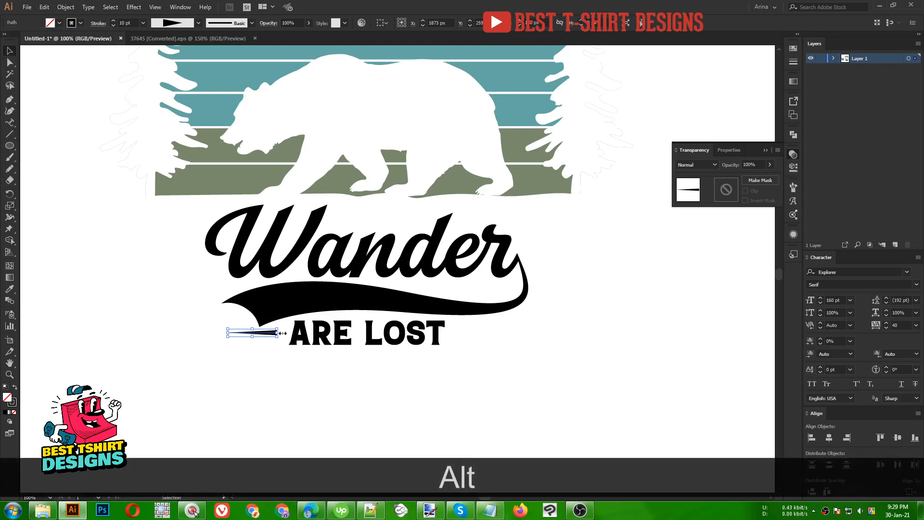
pyautogui.moveTo(251, 335)
pyautogui.mouseDown()
pyautogui.moveTo(502, 334)
pyautogui.moveTo(299, 351)
pyautogui.moveTo(273, 332)
pyautogui.mouseUp()
pyautogui.press('shift')
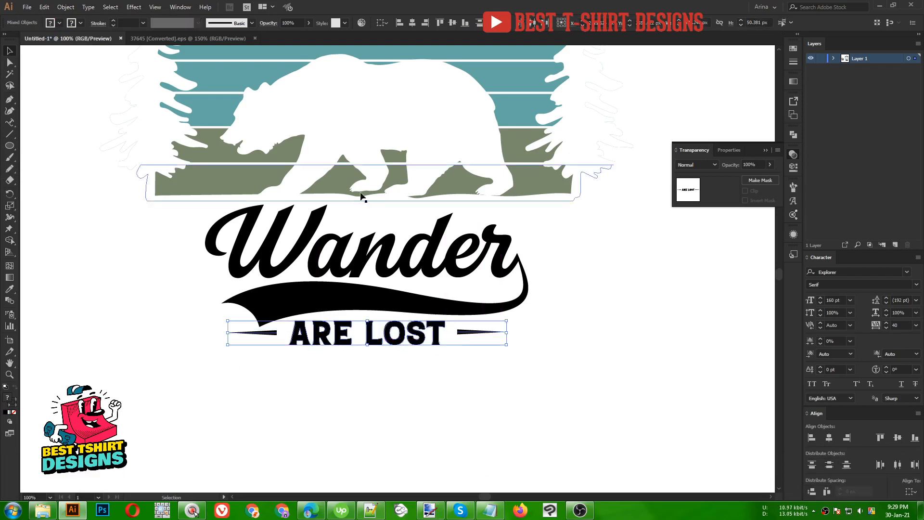
pyautogui.click(452, 25)
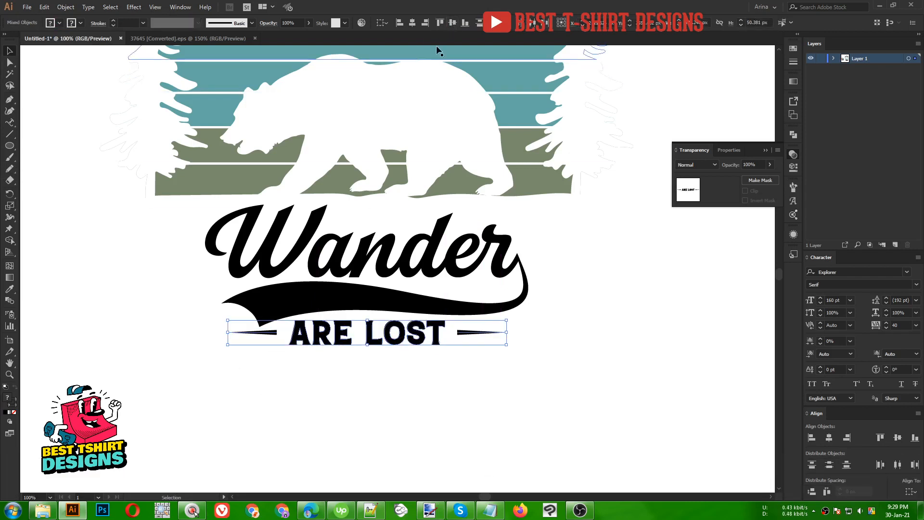
pyautogui.click(821, 490)
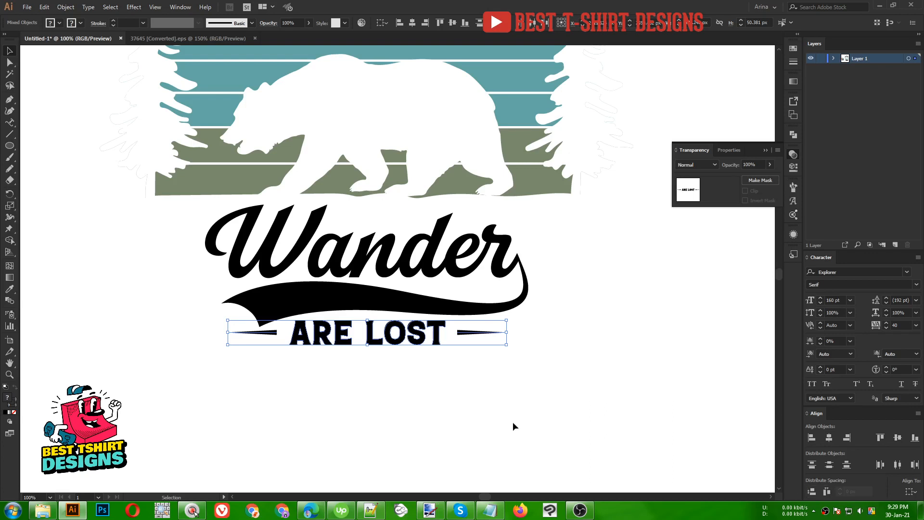
# - Group ARE LOST with its two tapered lines and nudge the group down two increments
pyautogui.hotkey('ctrl', 'g')
pyautogui.press('Down')
pyautogui.press('Down')
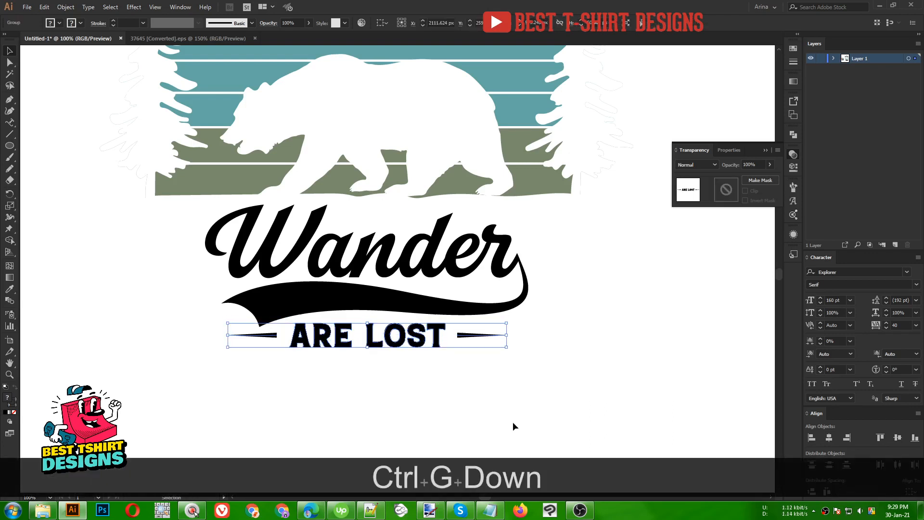
# - Select the whole design, including the grouped ARE LOST line, and center everything horizontally
pyautogui.press('alt')
pyautogui.scroll(-2, 461, 368)
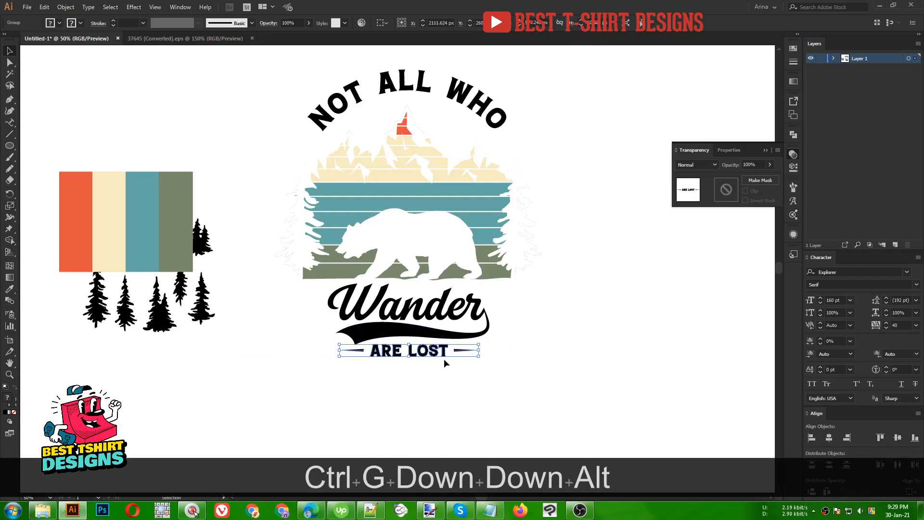
pyautogui.scroll(1, 443, 359)
pyautogui.moveTo(494, 408); pyautogui.dragTo(276, 46)
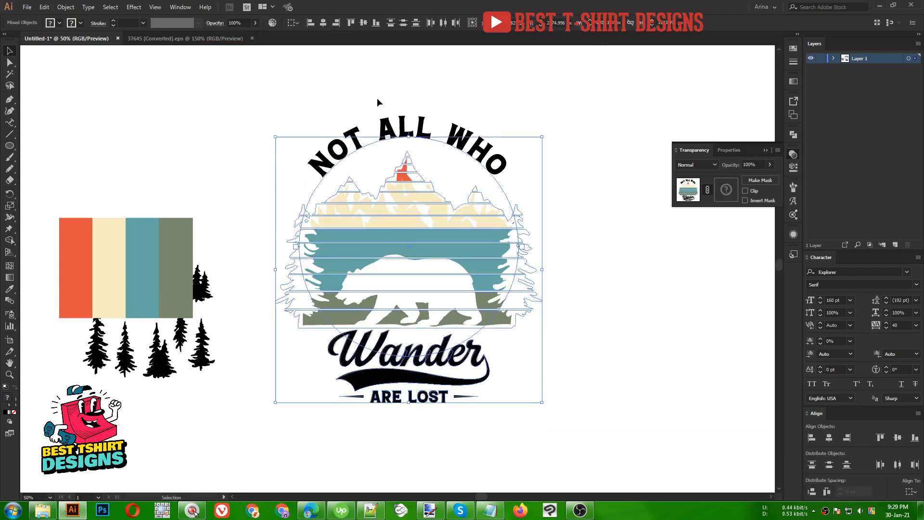
pyautogui.click(322, 24)
pyautogui.click(454, 90)
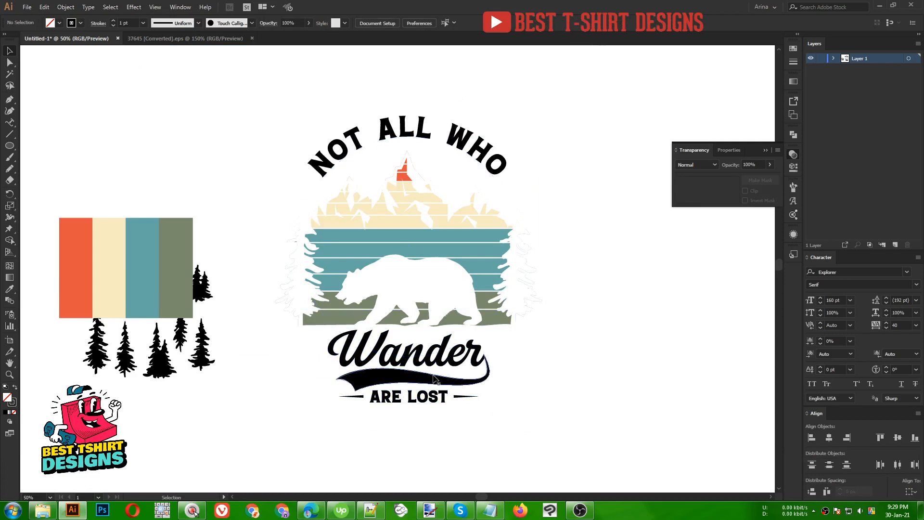
# - Enlarge Wander and the ARE LOST group together from their center, and nudge them down three increments below the bear artwork
pyautogui.moveTo(490, 429); pyautogui.dragTo(350, 363)
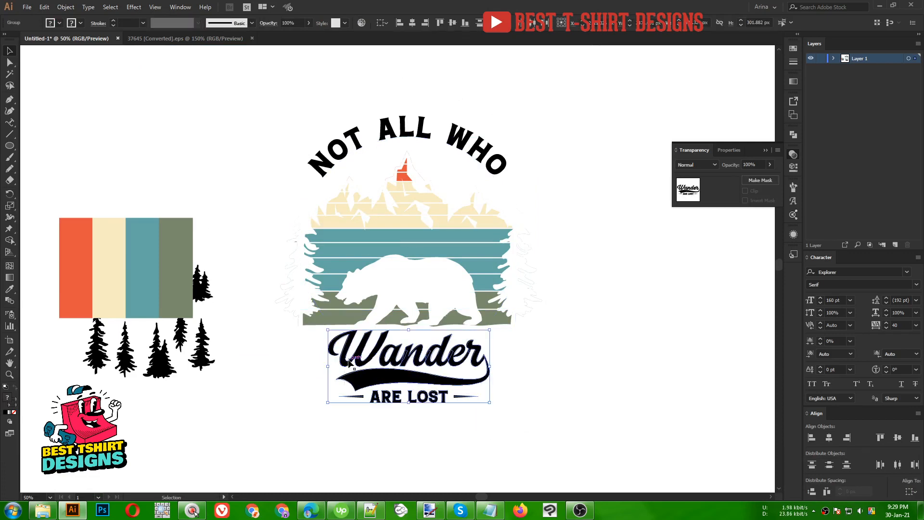
pyautogui.moveTo(489, 367); pyautogui.dragTo(507, 367)
pyautogui.press('Down')
pyautogui.press('Down')
pyautogui.press('Down')
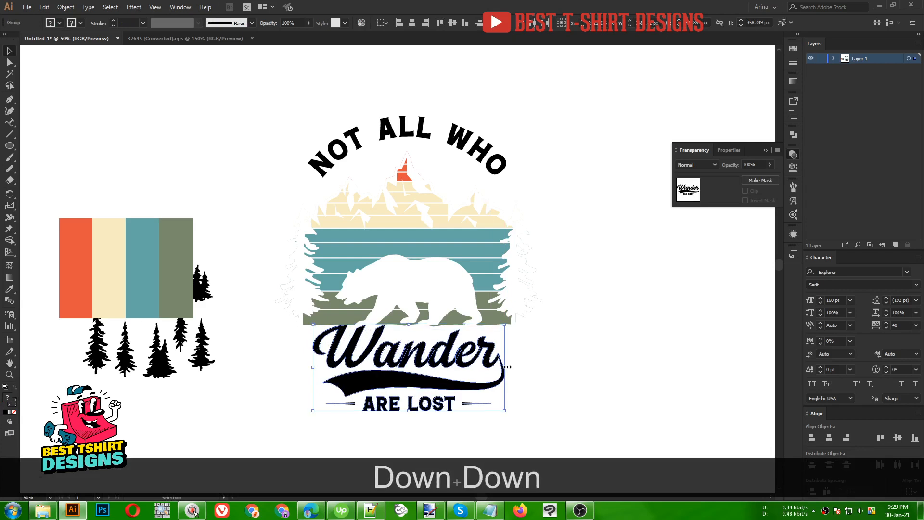
pyautogui.click(563, 346)
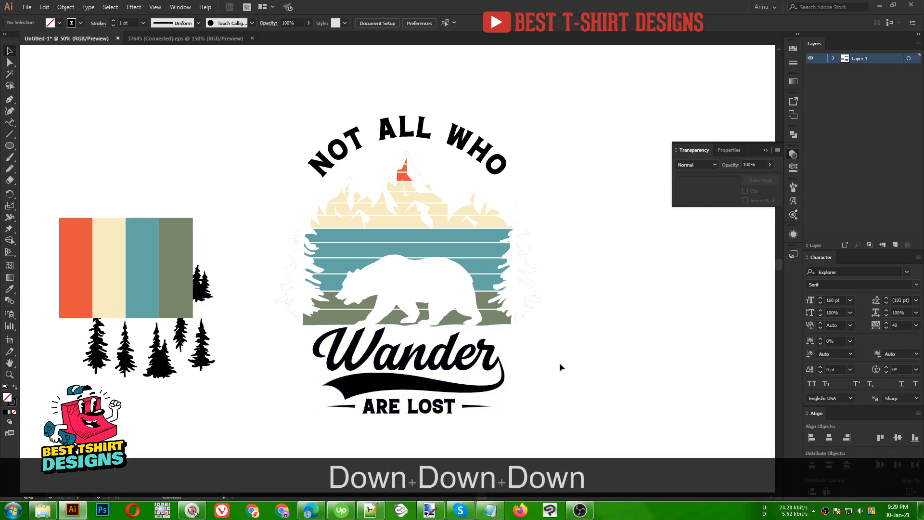
# - Recolor the arched NOT ALL WHO text with the teal sampled from the retro stripes
pyautogui.moveTo(533, 420); pyautogui.dragTo(281, 101)
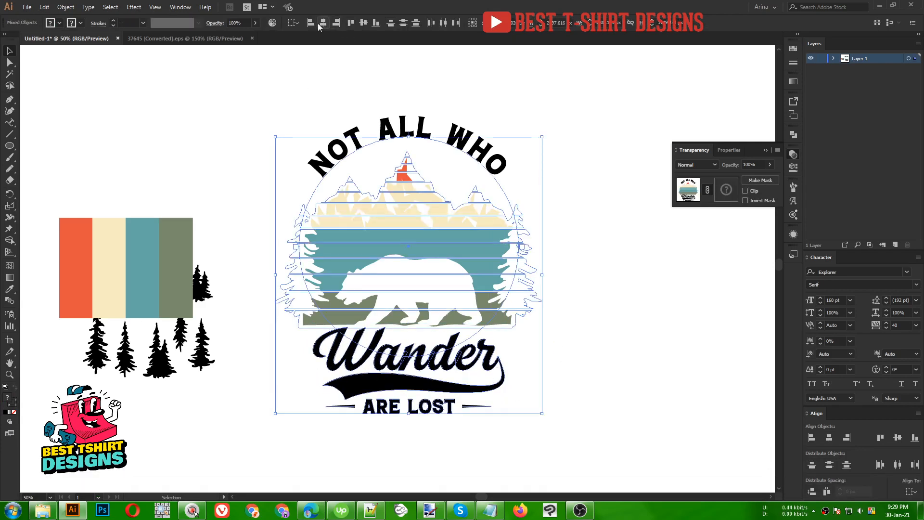
pyautogui.click(412, 74)
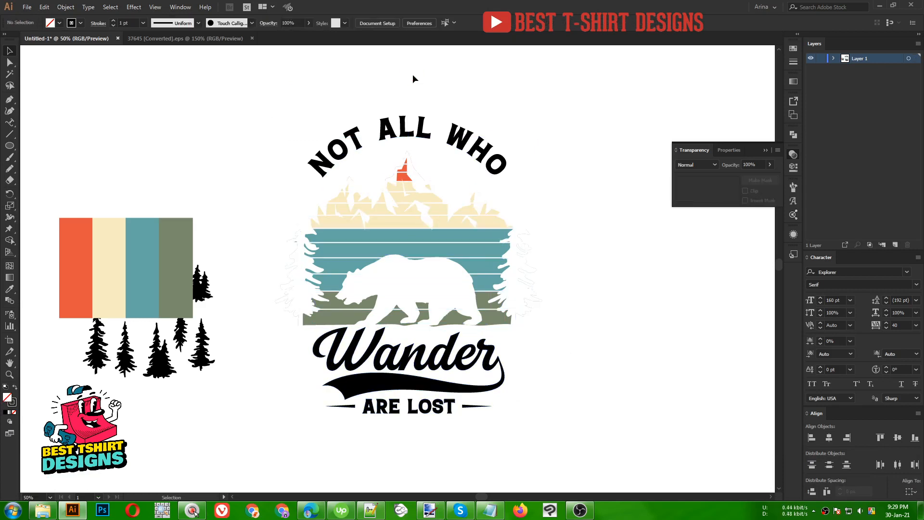
pyautogui.click(406, 134)
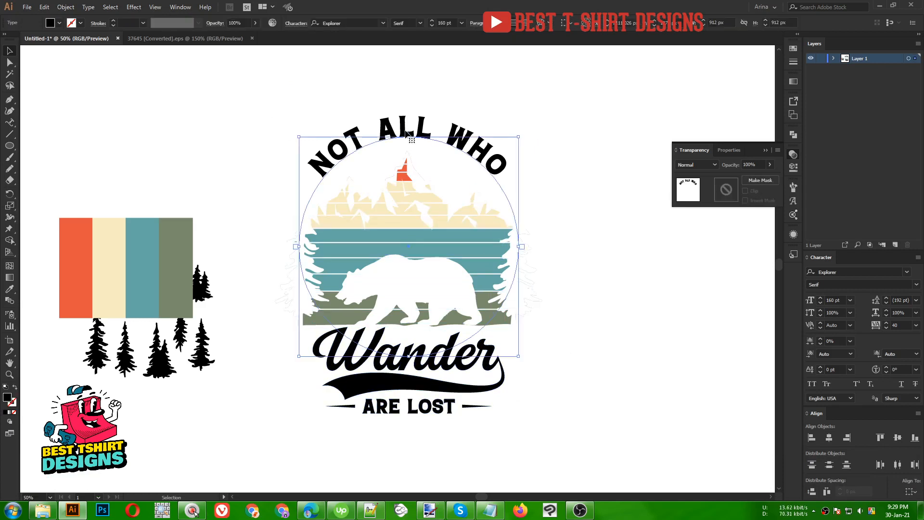
pyautogui.press('i')
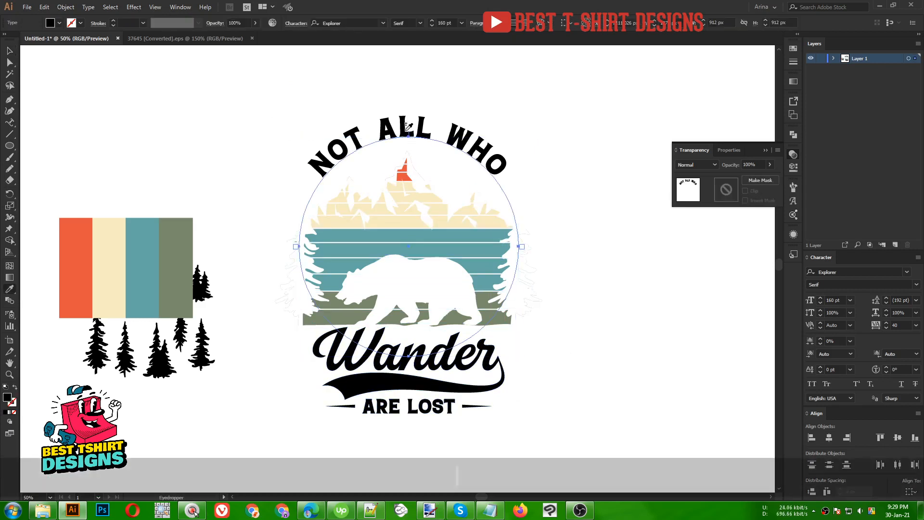
pyautogui.click(368, 232)
pyautogui.press('v')
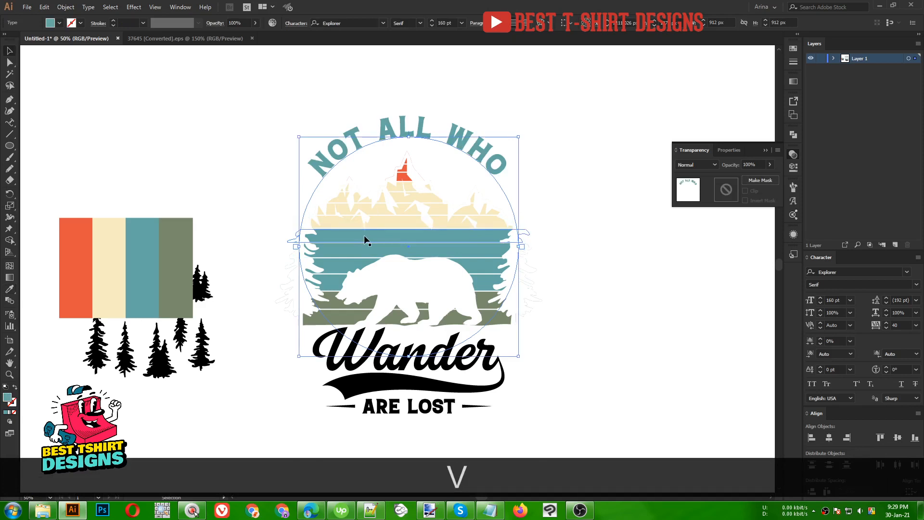
# - Recolor the Wander lettering and its swash with the orange sampled from the mountain peak
pyautogui.click(422, 366)
pyautogui.press('i')
pyautogui.click(404, 174)
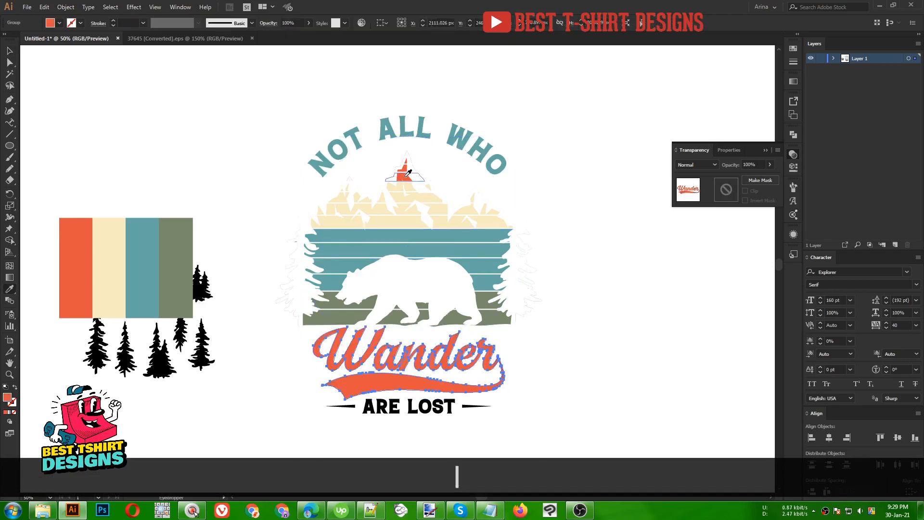
pyautogui.press('v')
# - Try recoloring the ARE LOST group with the cream sampled from the mountains, check its tapered lines up close, and undo the recoloring
pyautogui.click(432, 405)
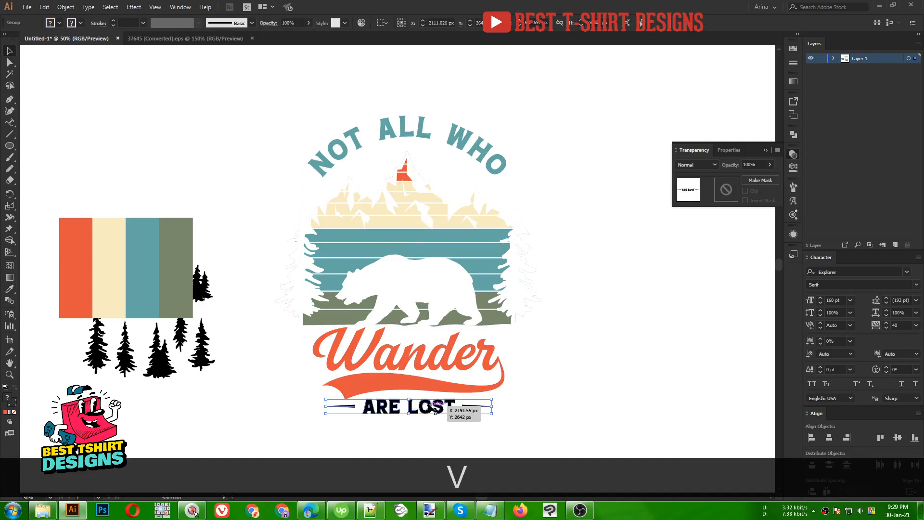
pyautogui.press('i')
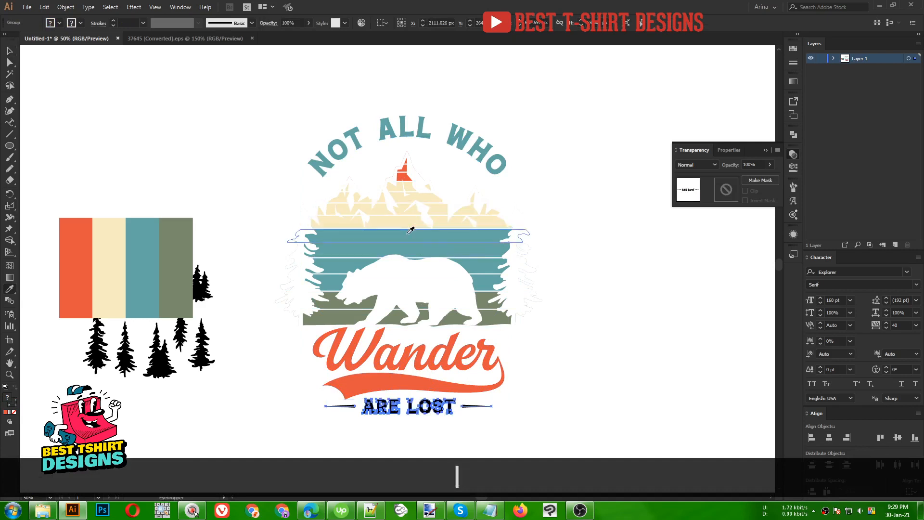
pyautogui.click(414, 215)
pyautogui.press('v')
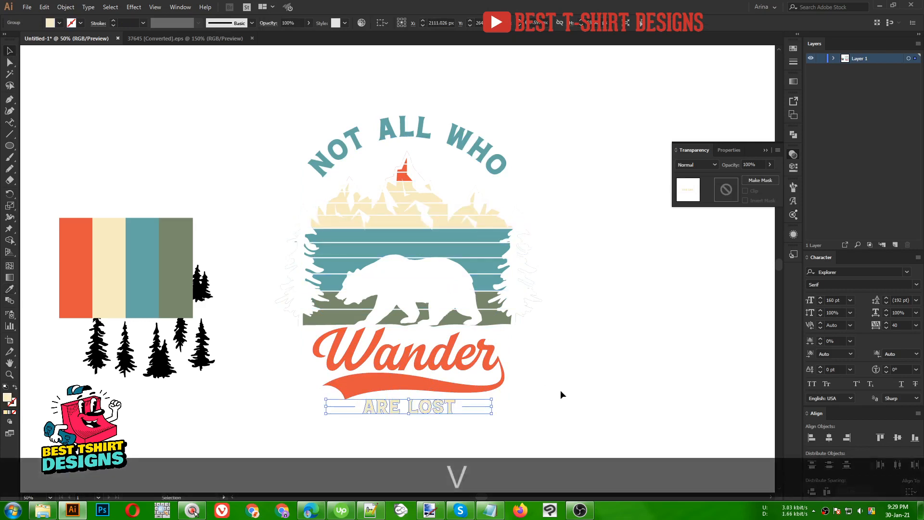
pyautogui.click(556, 388)
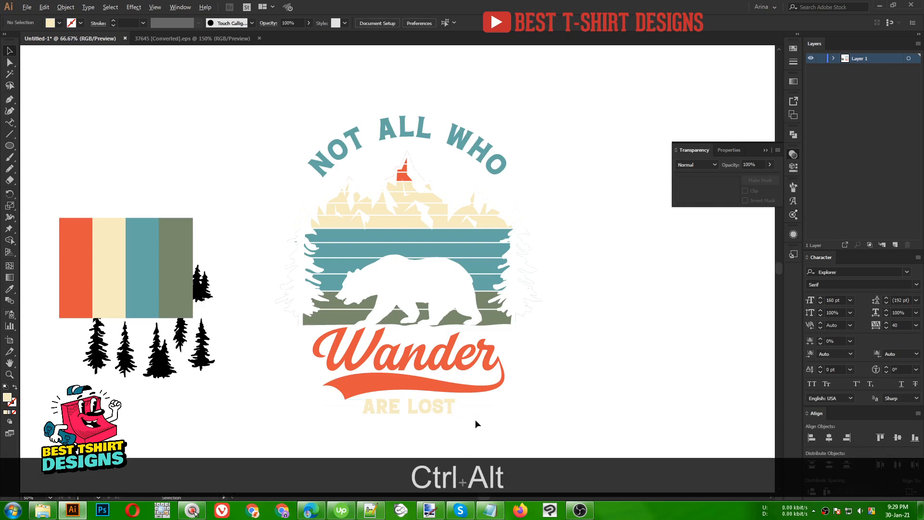
pyautogui.scroll(3, 475, 420)
pyautogui.moveTo(454, 339); pyautogui.dragTo(449, 330)
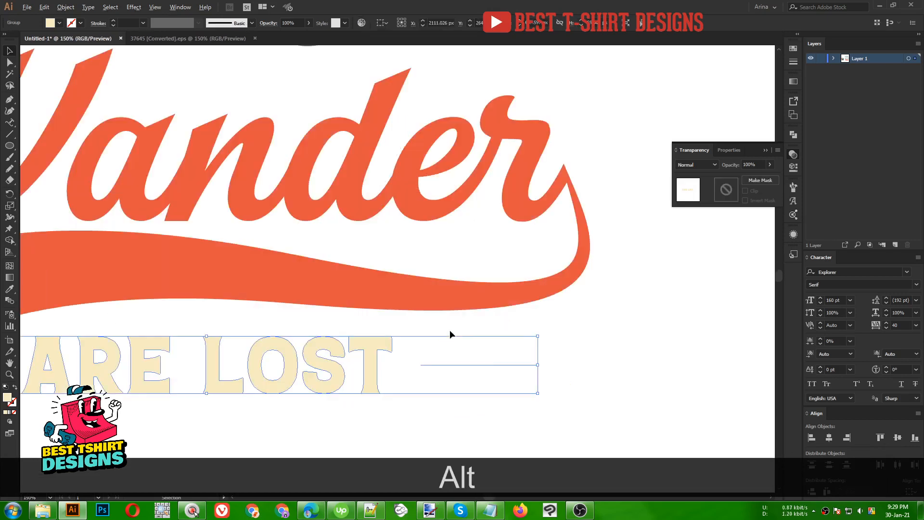
pyautogui.scroll(-2, 450, 330)
pyautogui.hotkey('ctrl', 'alt', 'z')
pyautogui.click(412, 398)
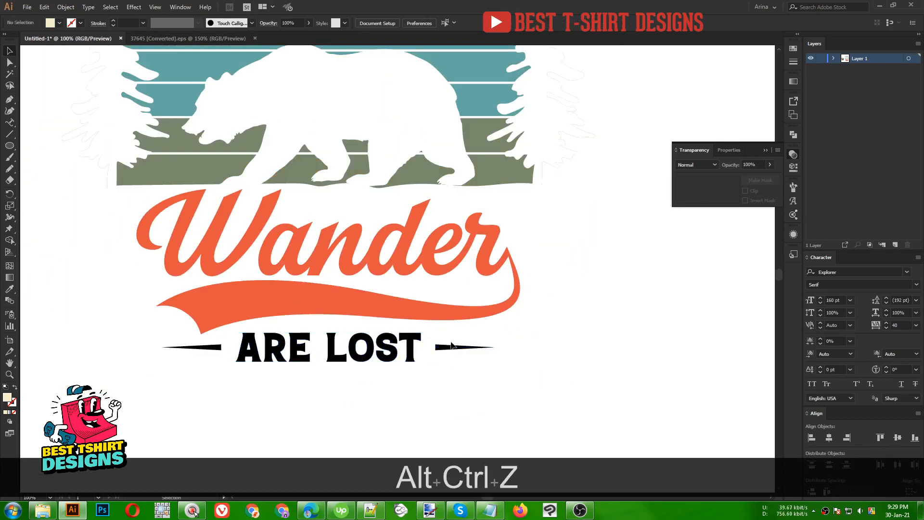
# - Expand the appearance of the ARE LOST group so its tapered lines become filled shapes
pyautogui.click(450, 349)
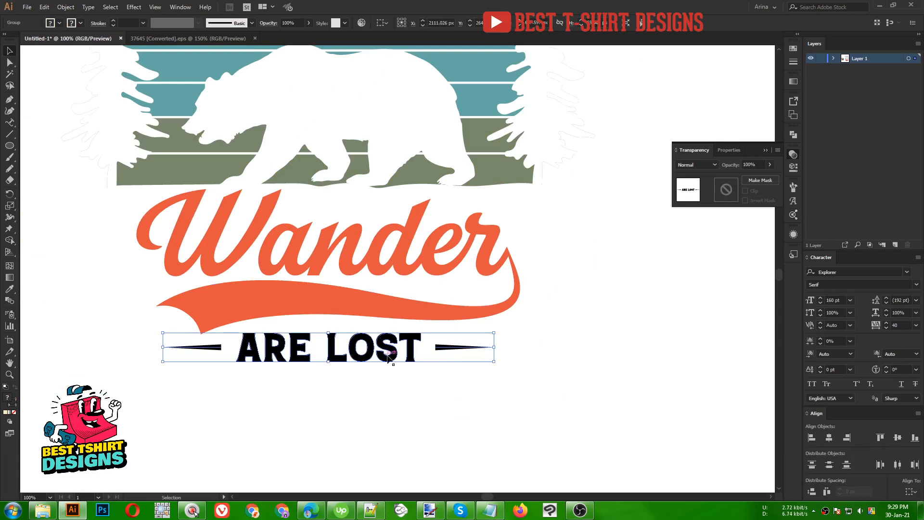
pyautogui.click(67, 7)
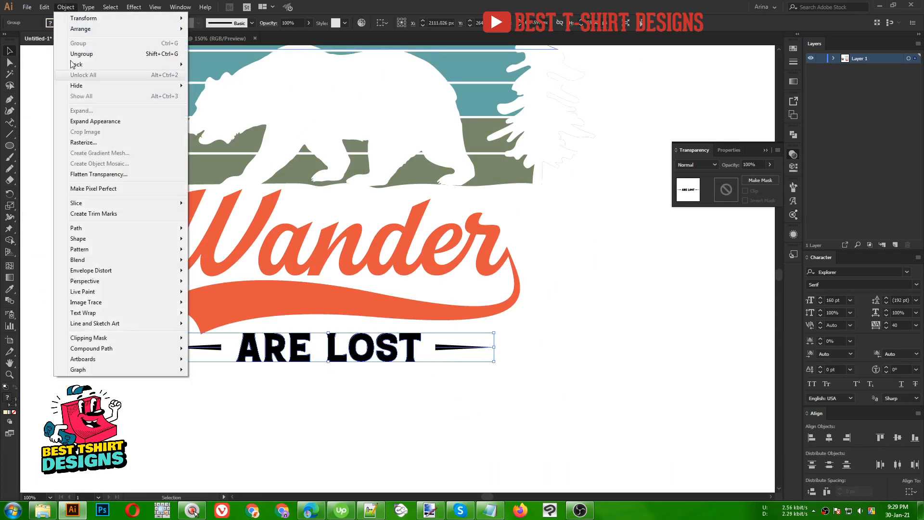
pyautogui.click(82, 122)
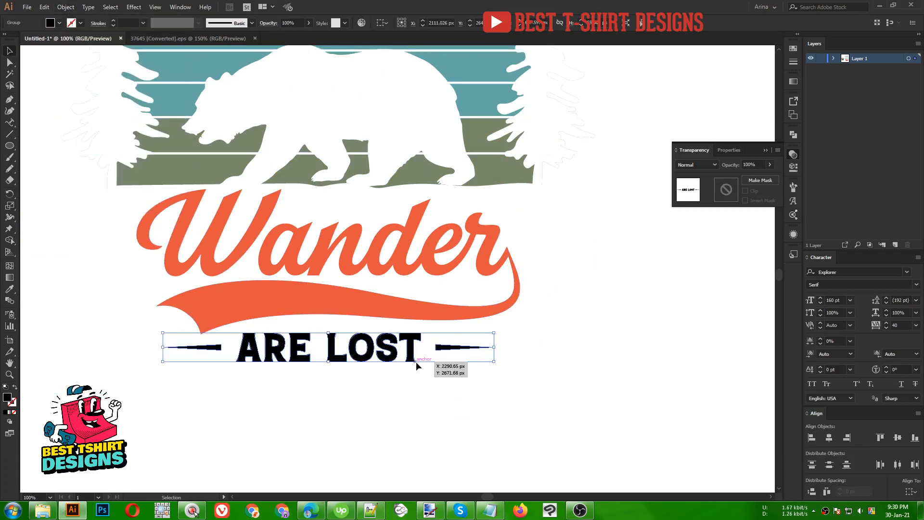
# - Recolor the expanded ARE LOST group with the cream sampled from the mountains
pyautogui.keyDown('alt'); pyautogui.scroll(-1, 437, 363); pyautogui.keyUp('alt')
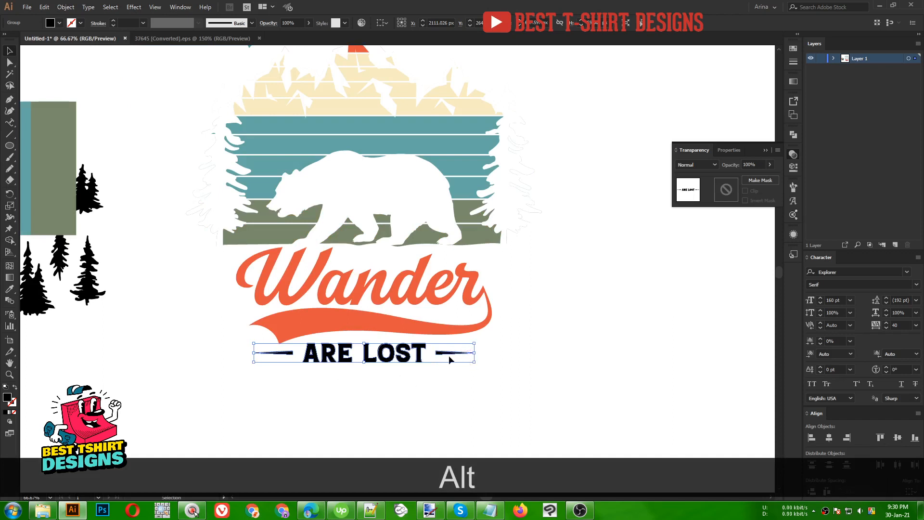
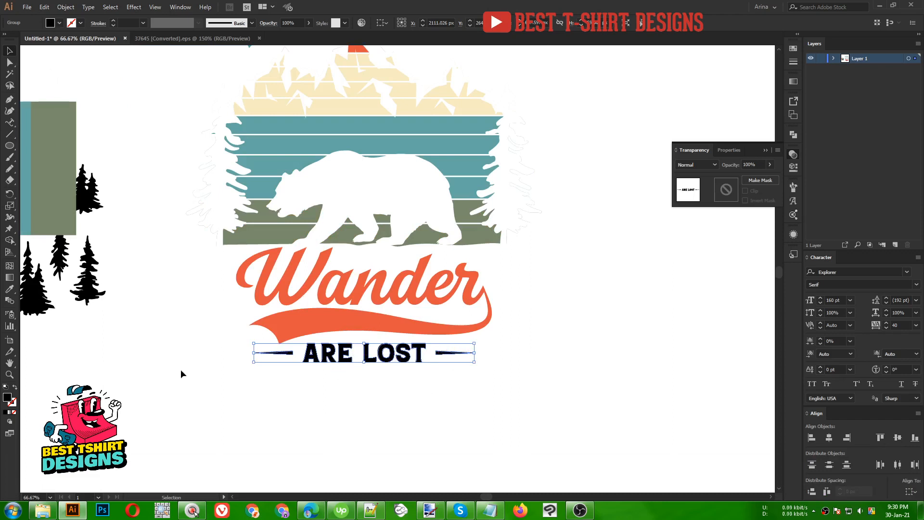
pyautogui.press('i')
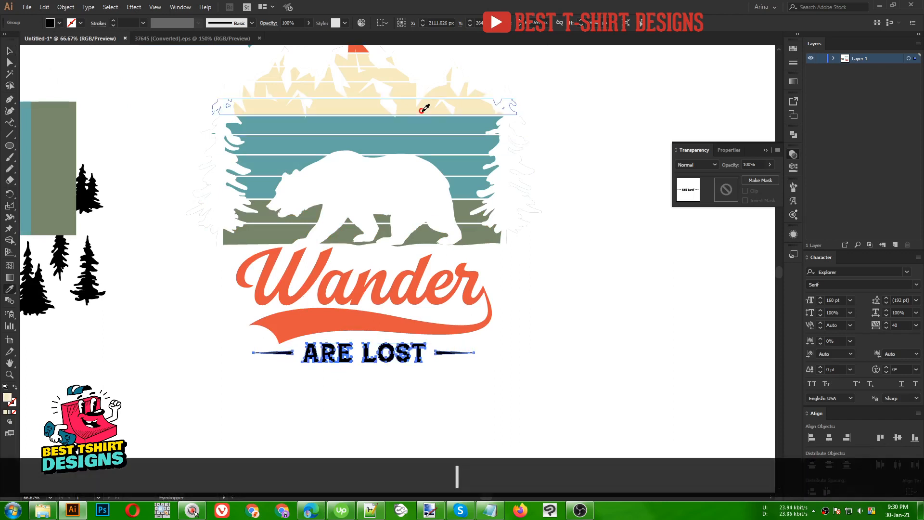
pyautogui.click(422, 111)
pyautogui.press('v')
pyautogui.click(558, 356)
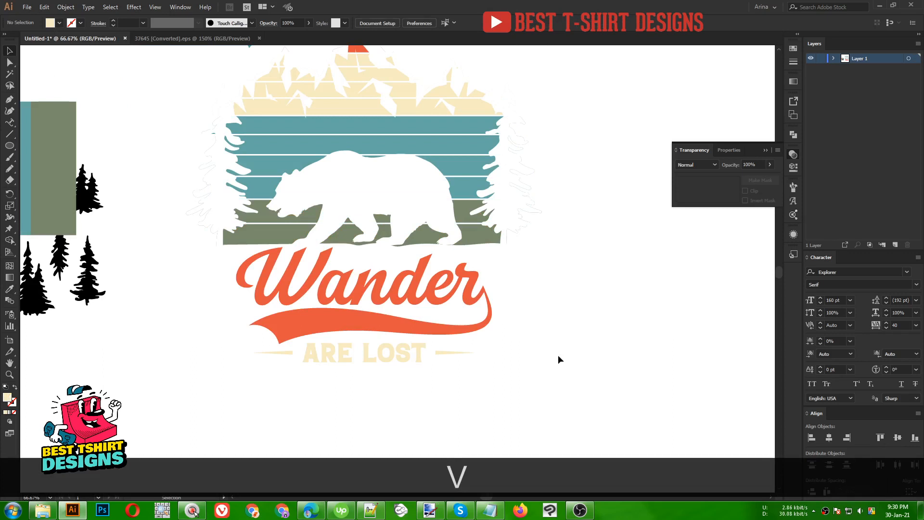
# - Isolate the ARE LOST group, recolor both tapered lines with the teal from the stripes, and exit isolation
pyautogui.doubleClick(441, 354)
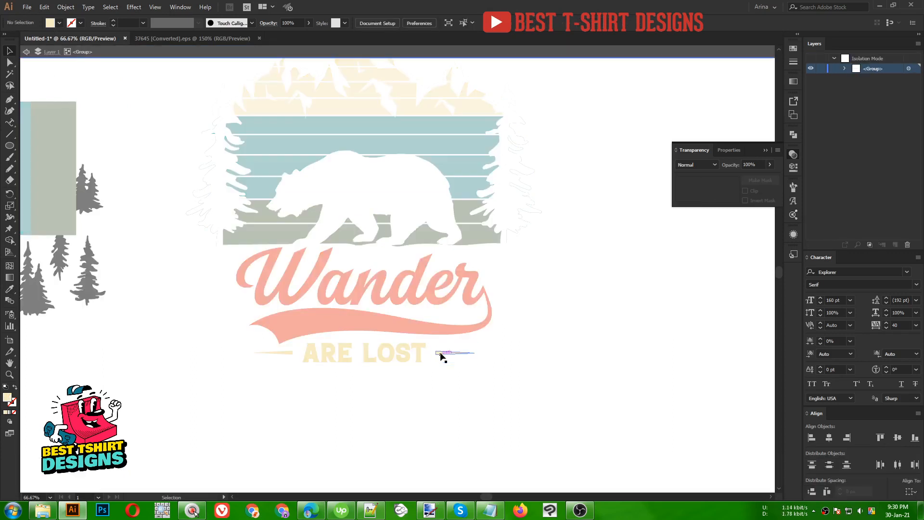
pyautogui.click(441, 354)
pyautogui.keyDown('shift'); pyautogui.click(290, 353); pyautogui.keyUp('shift')
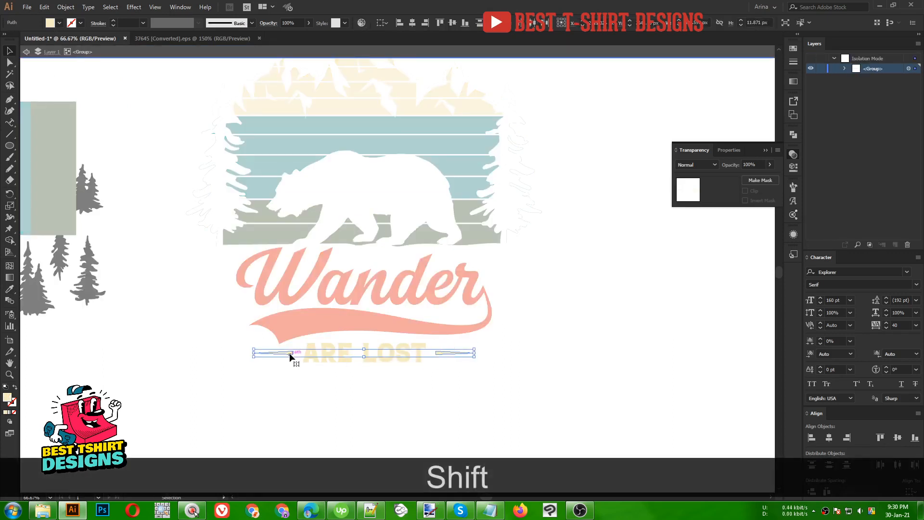
pyautogui.press('i')
pyautogui.click(429, 143)
pyautogui.press('v')
pyautogui.click(547, 354)
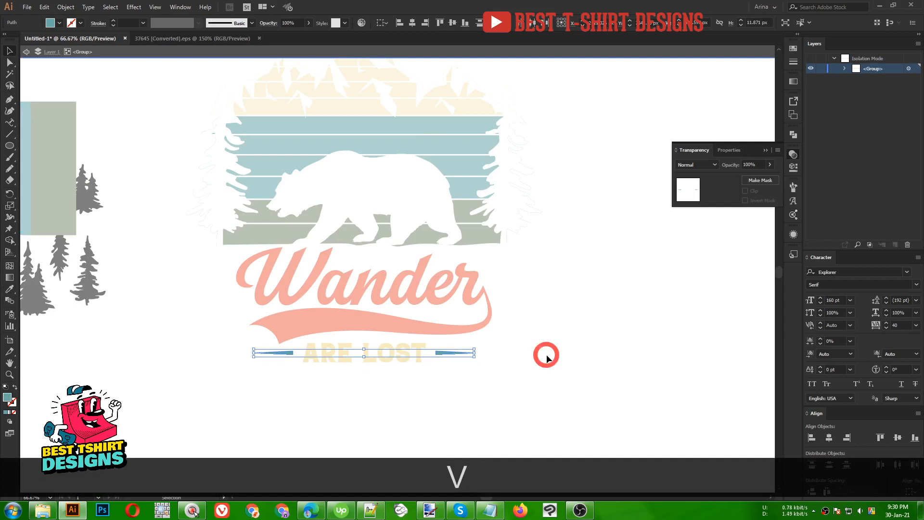
pyautogui.scroll(3, 547, 354)
pyautogui.doubleClick(546, 354)
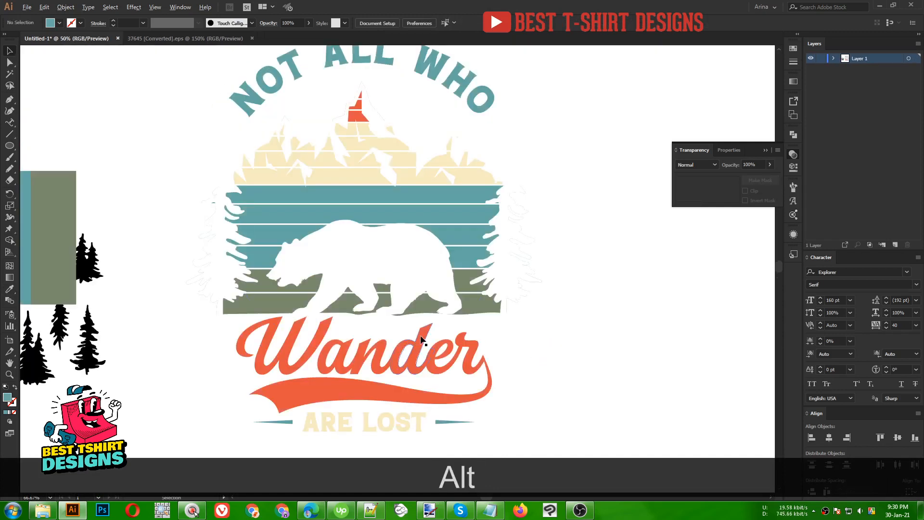
# - Convert the arched NOT ALL WHO text to outlines
pyautogui.keyDown('alt'); pyautogui.scroll(-1, 524, 330); pyautogui.keyUp('alt')
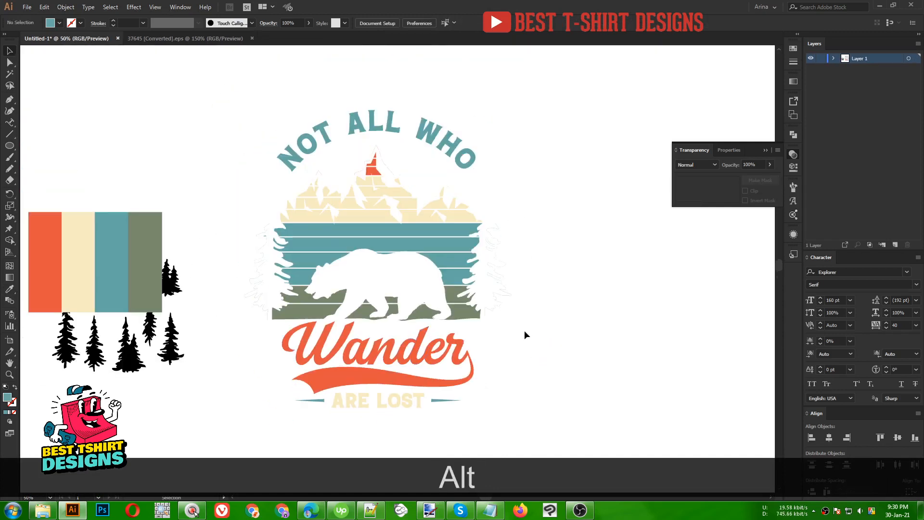
pyautogui.click(361, 121)
pyautogui.rightClick(362, 122)
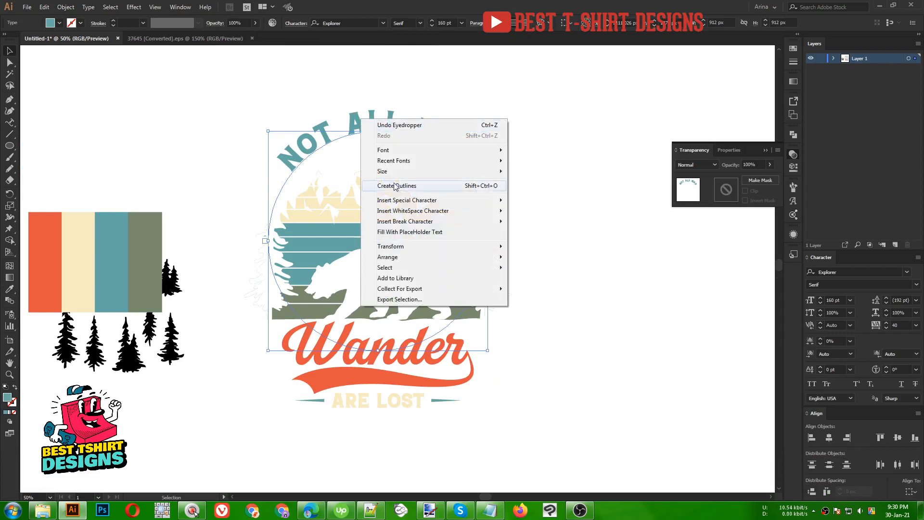
pyautogui.click(396, 187)
# - Center all parts of the design horizontally and group the whole design
pyautogui.moveTo(261, 87); pyautogui.dragTo(528, 437)
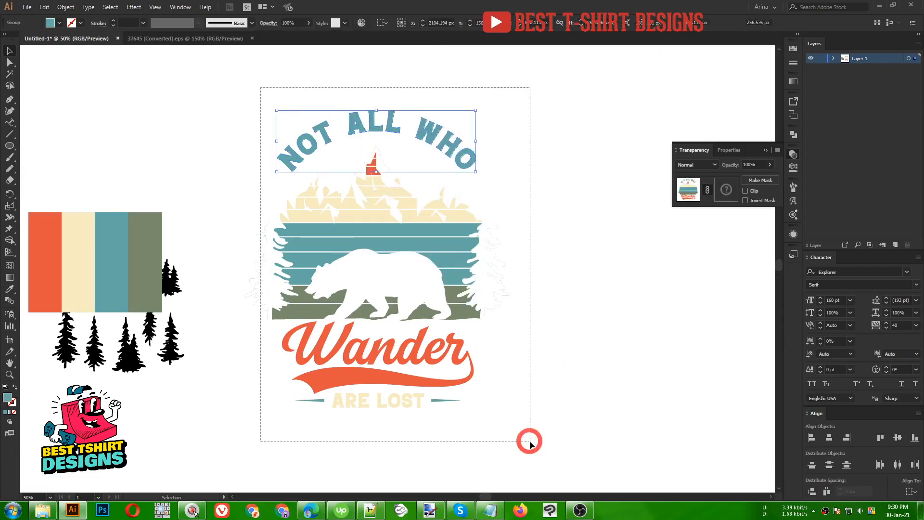
pyautogui.click(413, 23)
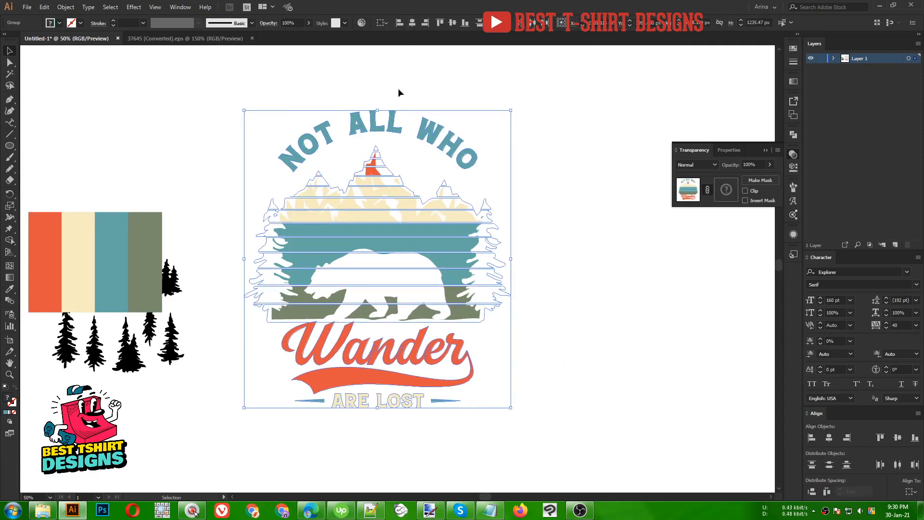
pyautogui.click(559, 248)
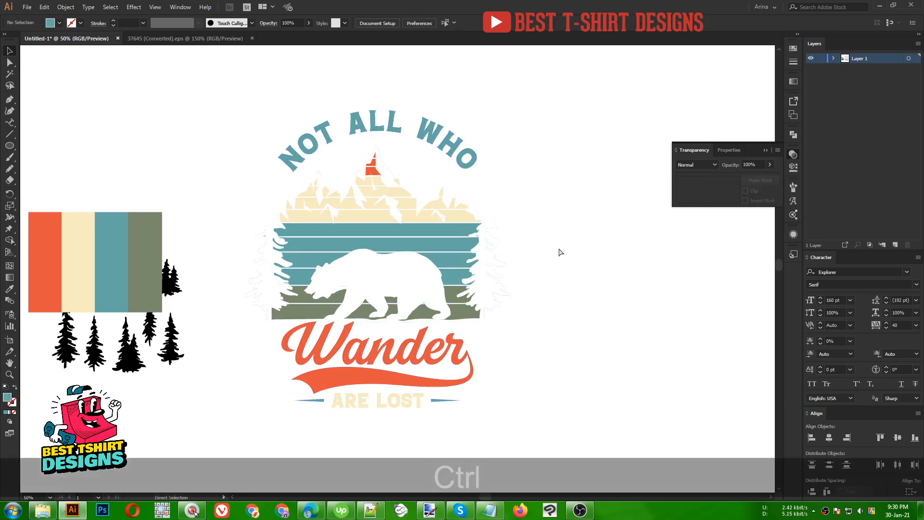
pyautogui.moveTo(243, 90); pyautogui.dragTo(518, 429)
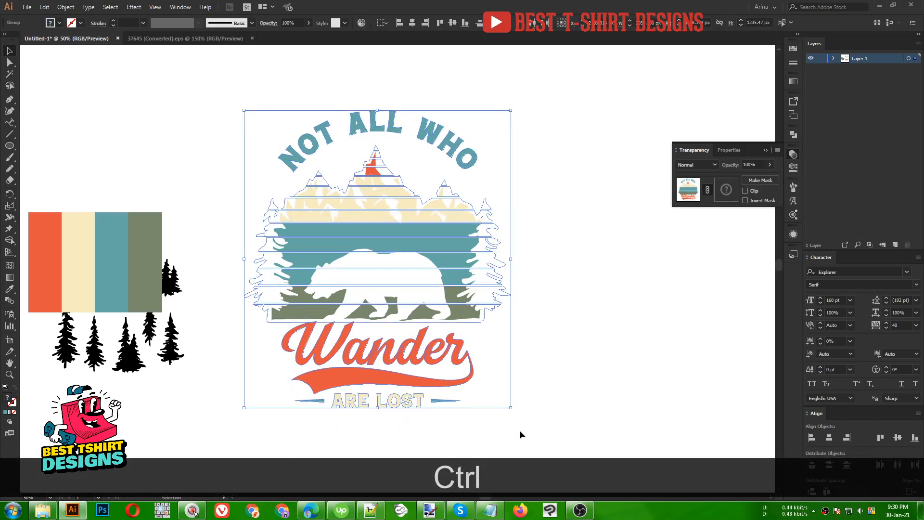
pyautogui.hotkey('ctrl', 'g')
pyautogui.click(567, 369)
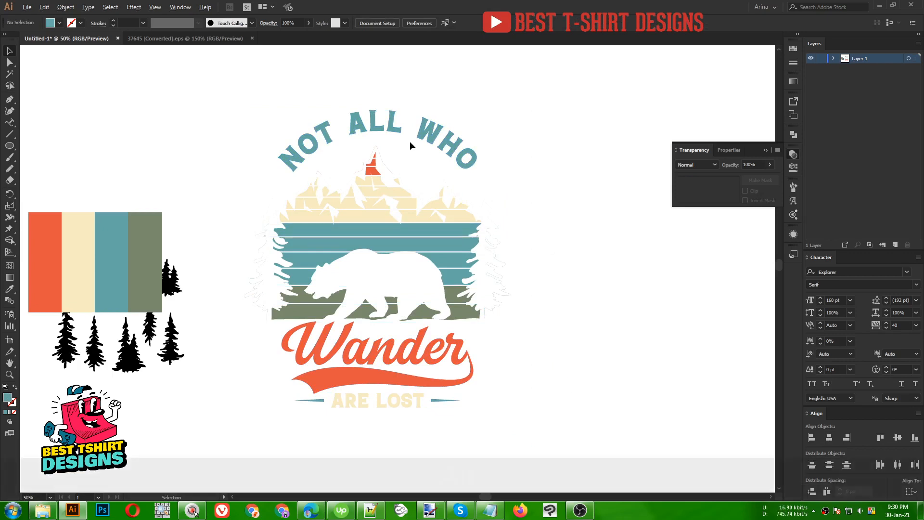
# - Draw a background rectangle about 1286 by 1584 px around the whole design and place it behind the artwork
pyautogui.press('alt')
pyautogui.moveTo(9, 146); pyautogui.dragTo(36, 143)
pyautogui.moveTo(222, 73); pyautogui.dragTo(532, 453)
pyautogui.hotkey('ctrl', 'x')
pyautogui.hotkey('ctrl', 'b')
pyautogui.press('v')
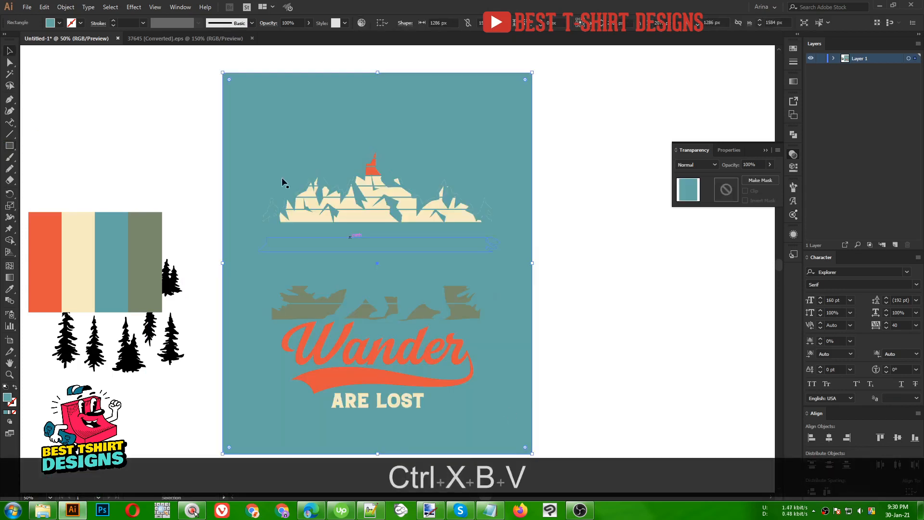
# - Fill the background rectangle with black and deselect it
pyautogui.click(59, 24)
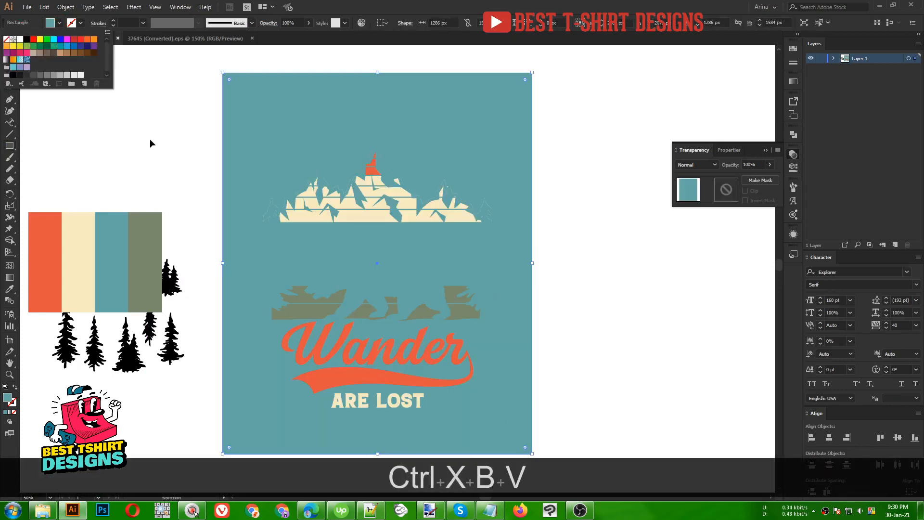
pyautogui.click(26, 39)
pyautogui.click(187, 172)
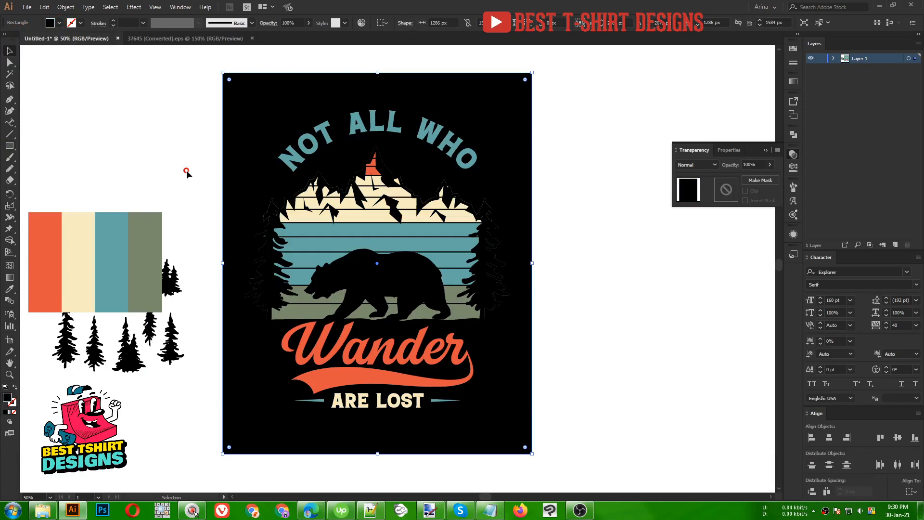
pyautogui.press('v')
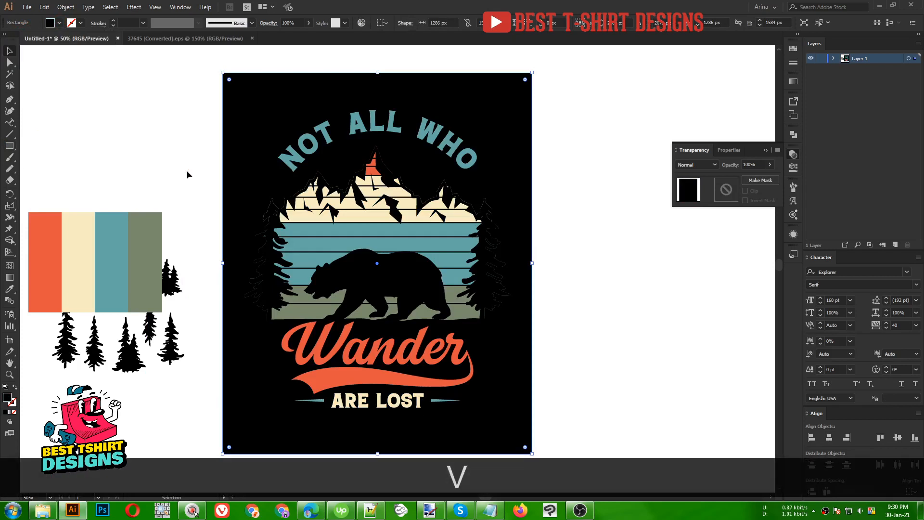
pyautogui.click(642, 355)
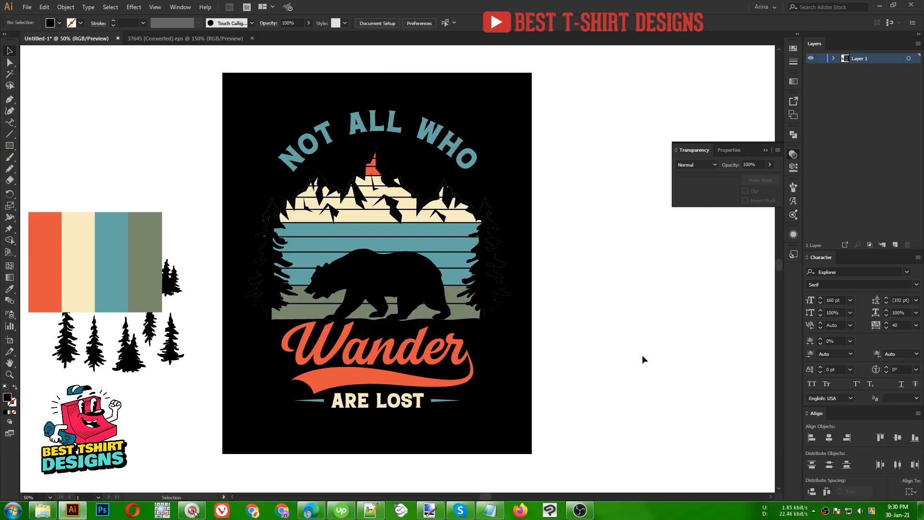
# - Draw a circle in the sky beside the central mountain peak
pyautogui.scroll(1, 398, 149)
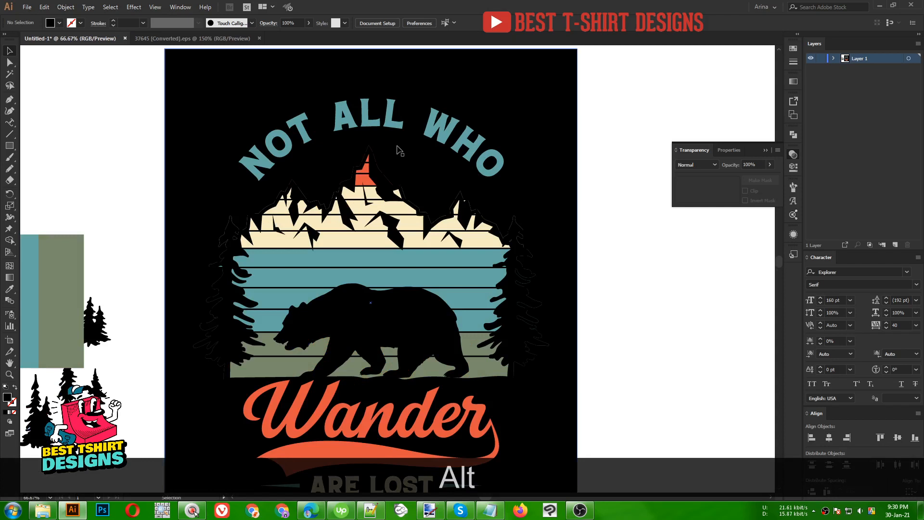
pyautogui.click(378, 177)
pyautogui.click(630, 255)
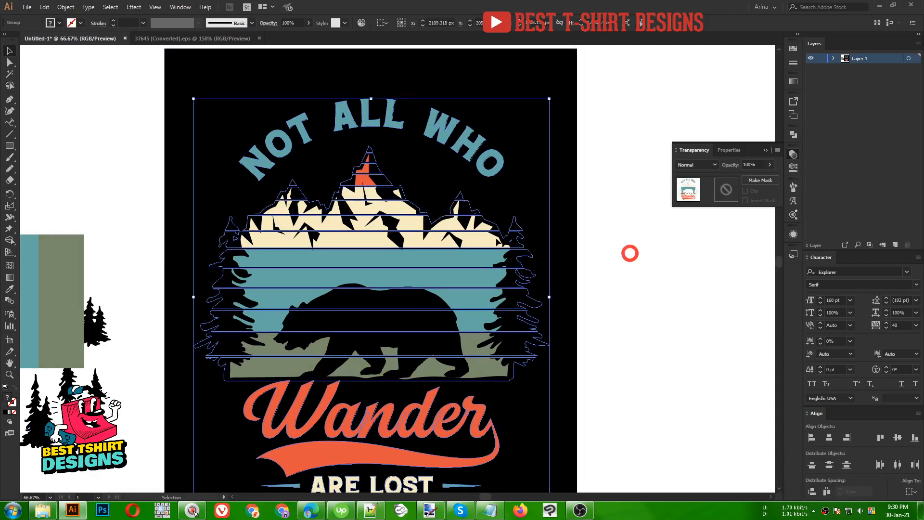
pyautogui.click(9, 146)
pyautogui.click(48, 169)
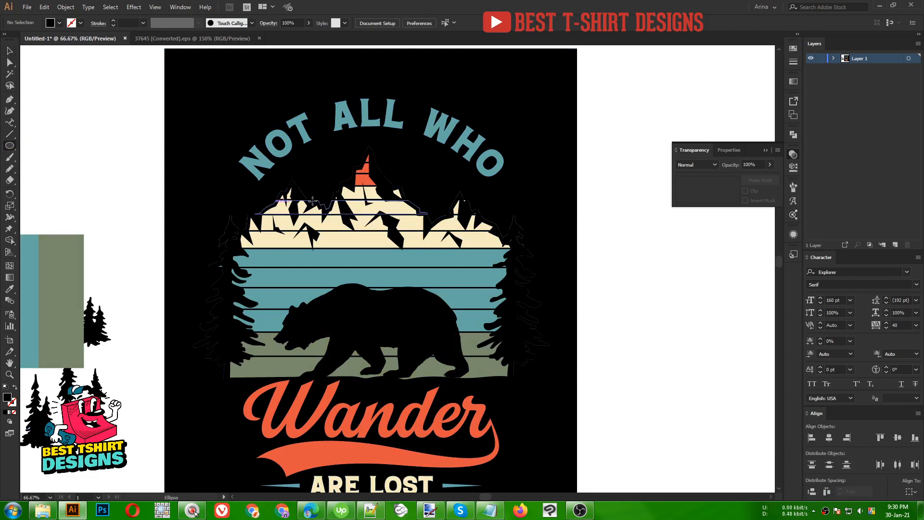
pyautogui.scroll(1, 387, 163)
pyautogui.moveTo(414, 161); pyautogui.dragTo(451, 196)
pyautogui.moveTo(432, 181); pyautogui.dragTo(436, 186)
# - Fill the circle with the cream sampled from the mountains and enlarge it to about 215 px so it overlaps the slope
pyautogui.press('i')
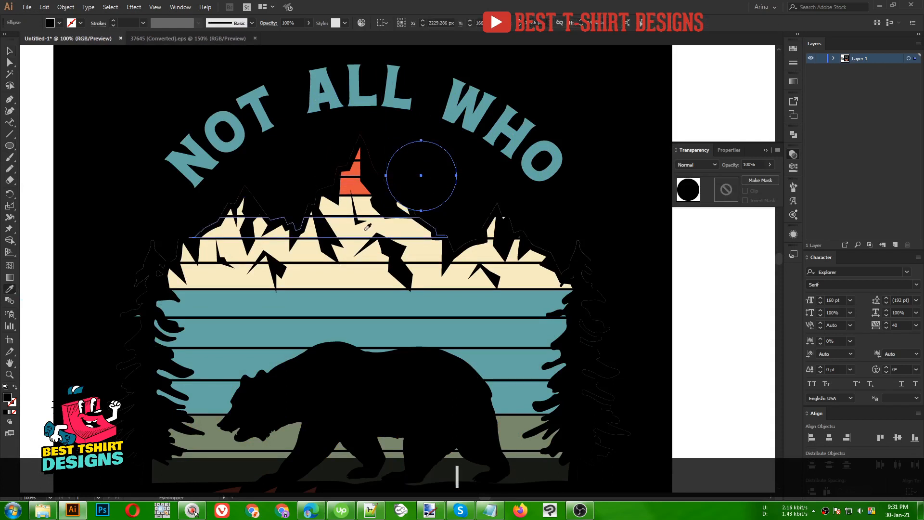
pyautogui.click(368, 226)
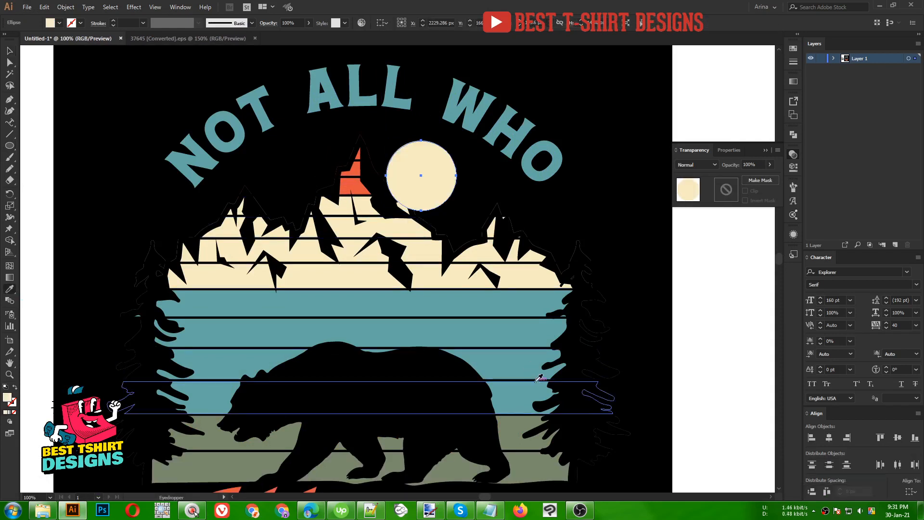
pyautogui.press('v')
pyautogui.moveTo(420, 212); pyautogui.dragTo(421, 244)
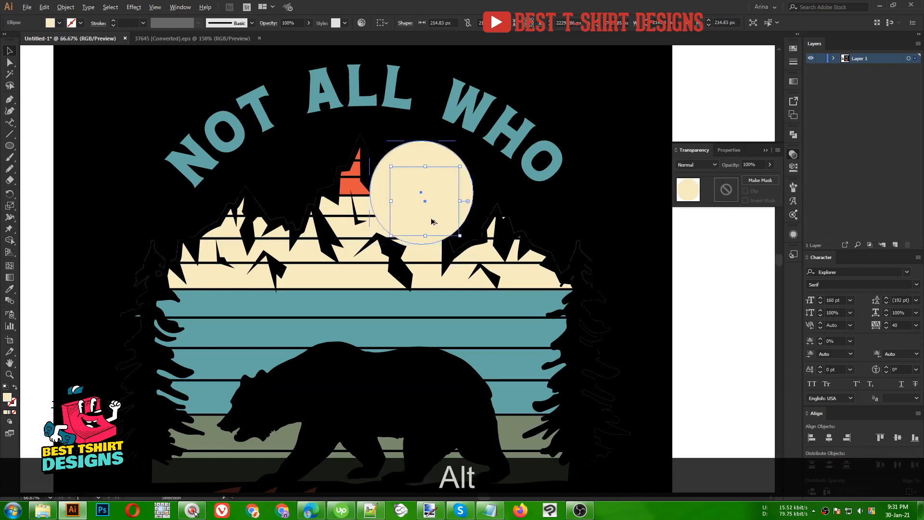
pyautogui.scroll(-1, 433, 217)
pyautogui.click(678, 273)
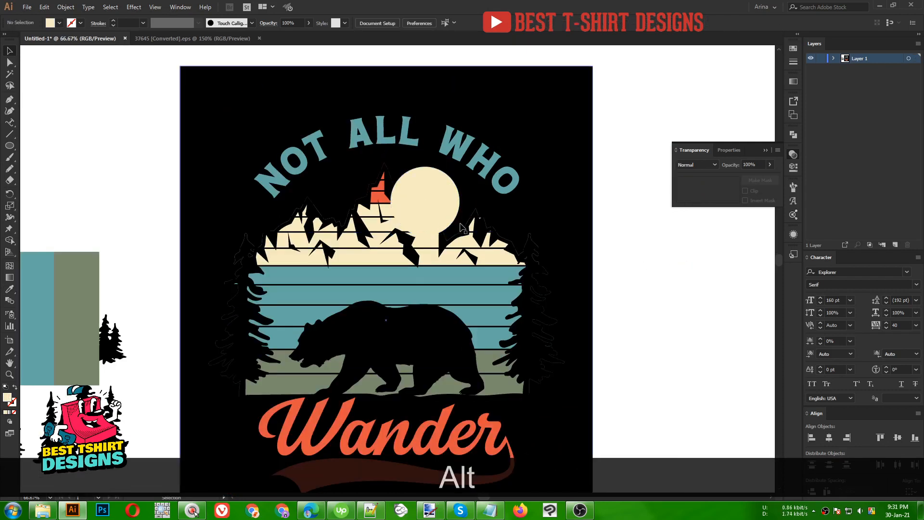
# - Copy the mountain, tree and bear silhouette from the striped landscape's opacity mask and leave the group
pyautogui.click(464, 234)
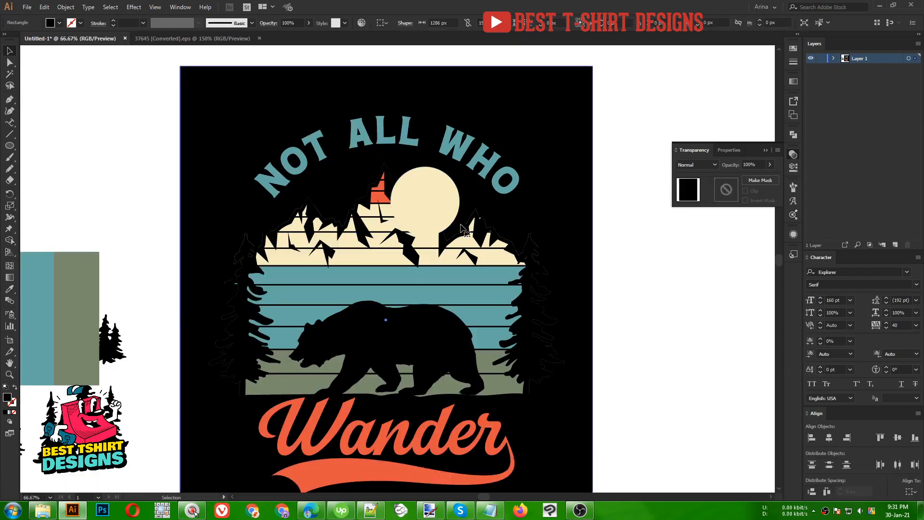
pyautogui.click(465, 254)
pyautogui.doubleClick(472, 286)
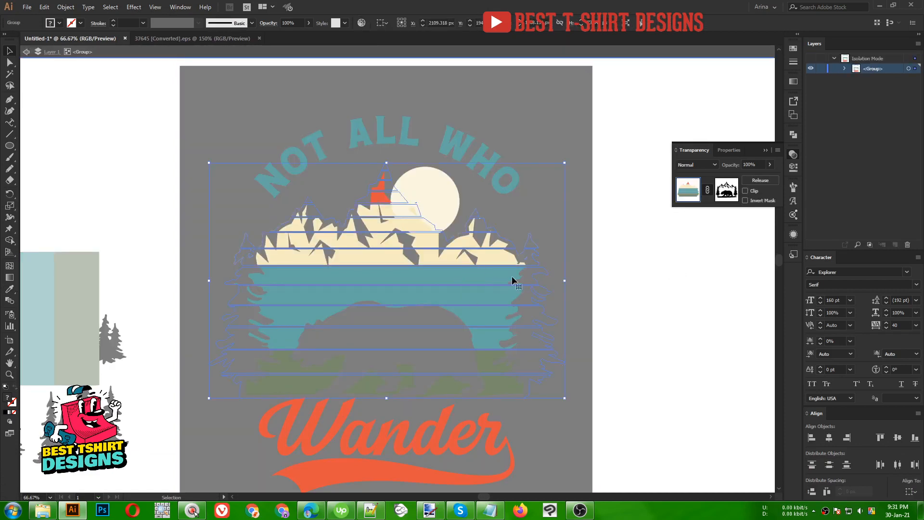
pyautogui.click(726, 189)
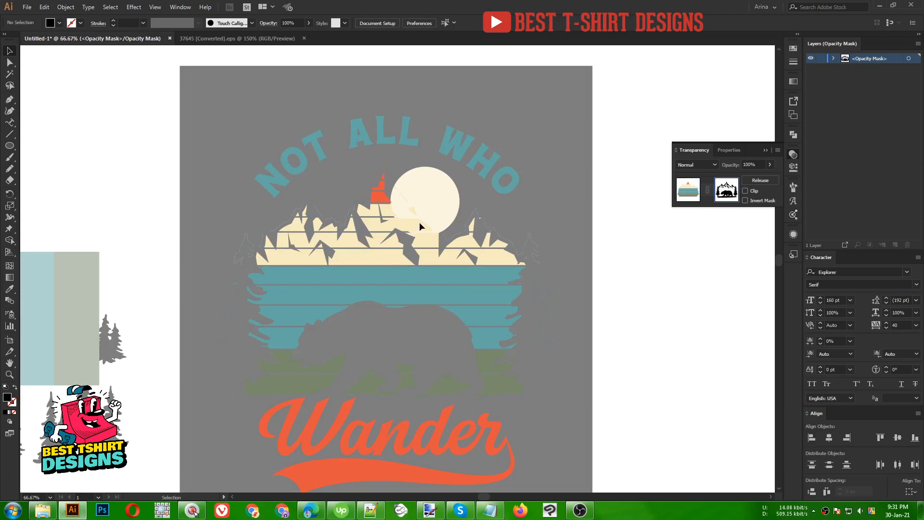
pyautogui.click(400, 199)
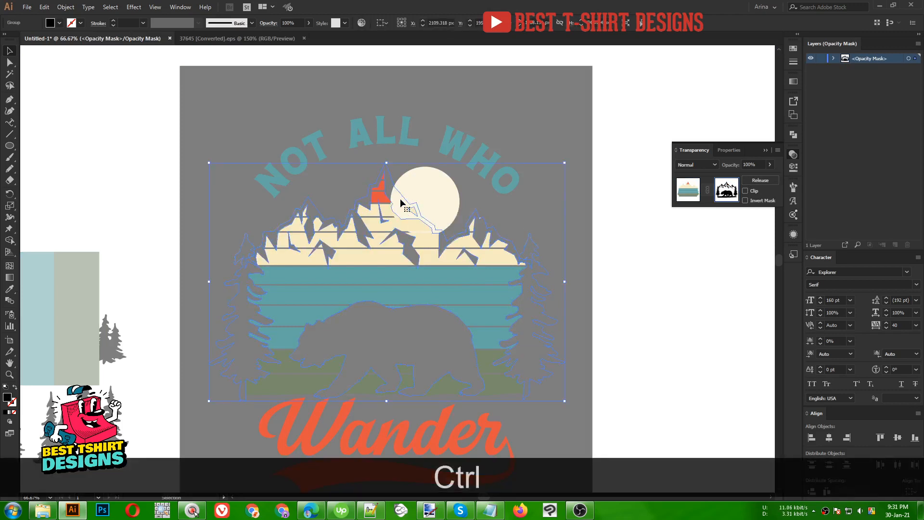
pyautogui.hotkey('ctrl', 'c')
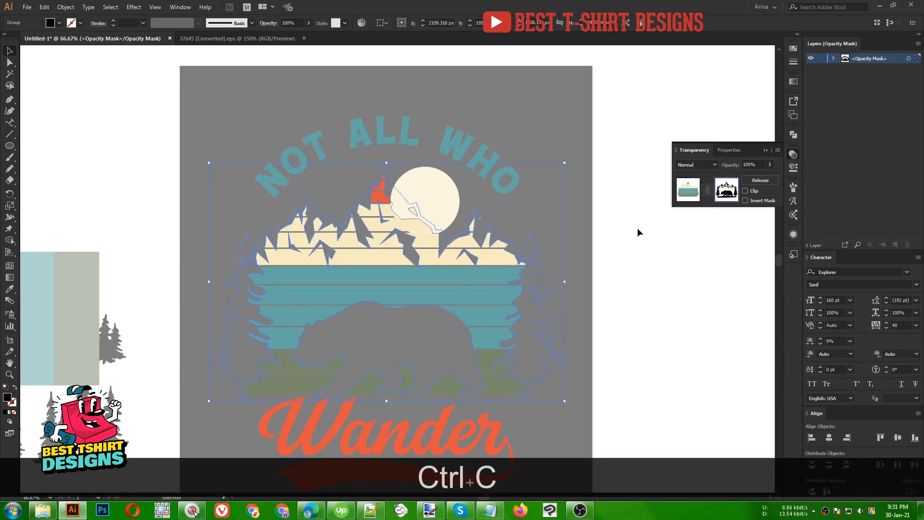
pyautogui.click(699, 198)
pyautogui.click(628, 266)
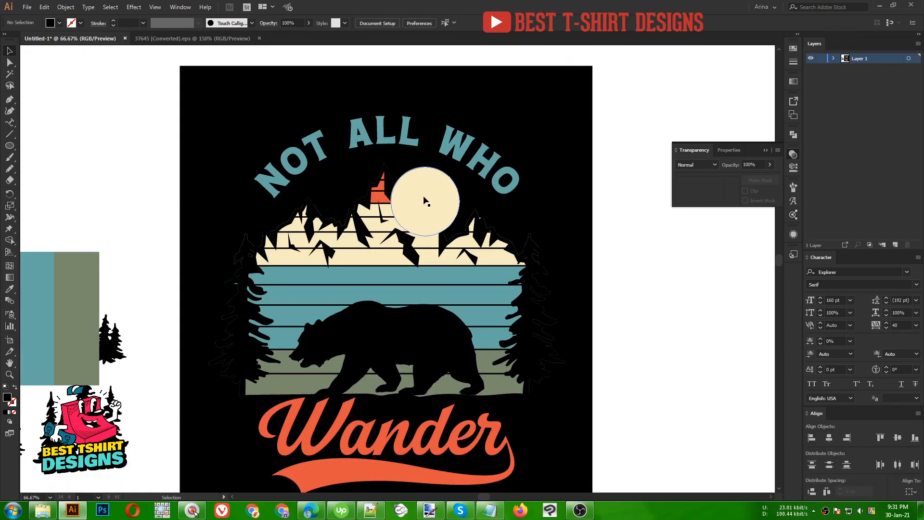
# - Add an opacity mask to the cream circle and paste the copied silhouette in place inside it
pyautogui.click(423, 200)
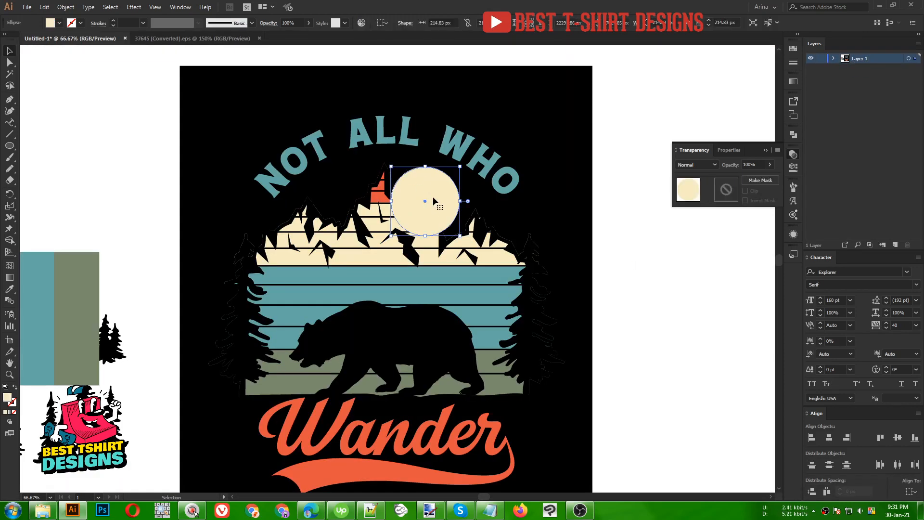
pyautogui.click(726, 192)
pyautogui.hotkey('ctrl', 'f')
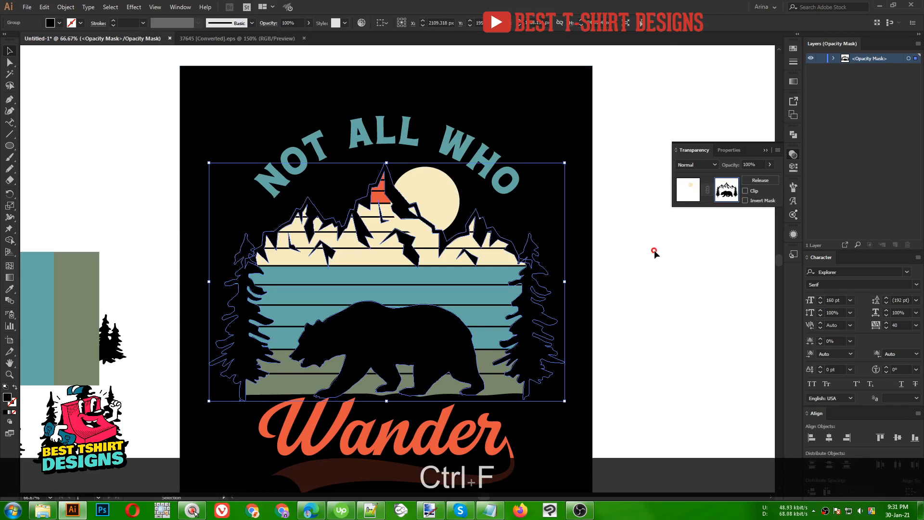
pyautogui.click(654, 250)
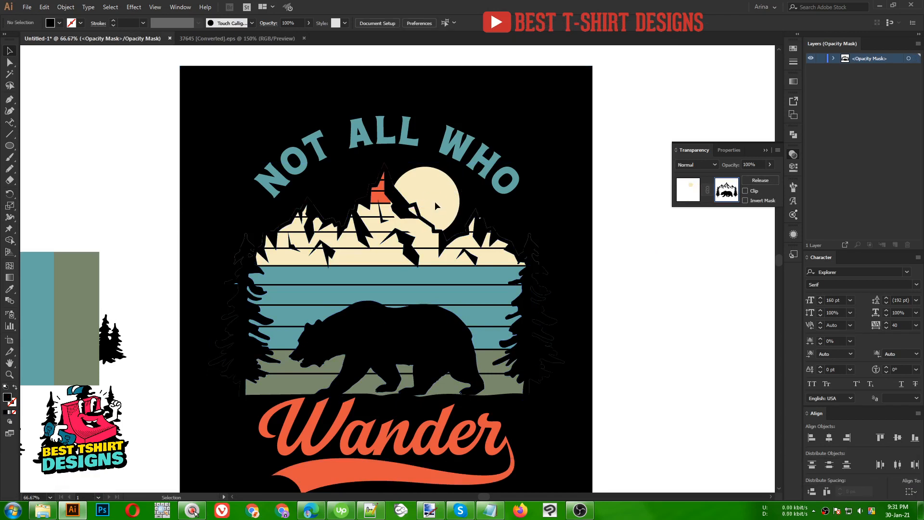
# - Draw Pencil shapes in the circle's opacity mask over the part overlapping the central mountain slope, and return to the artwork
pyautogui.scroll(1, 434, 201)
pyautogui.click(399, 212)
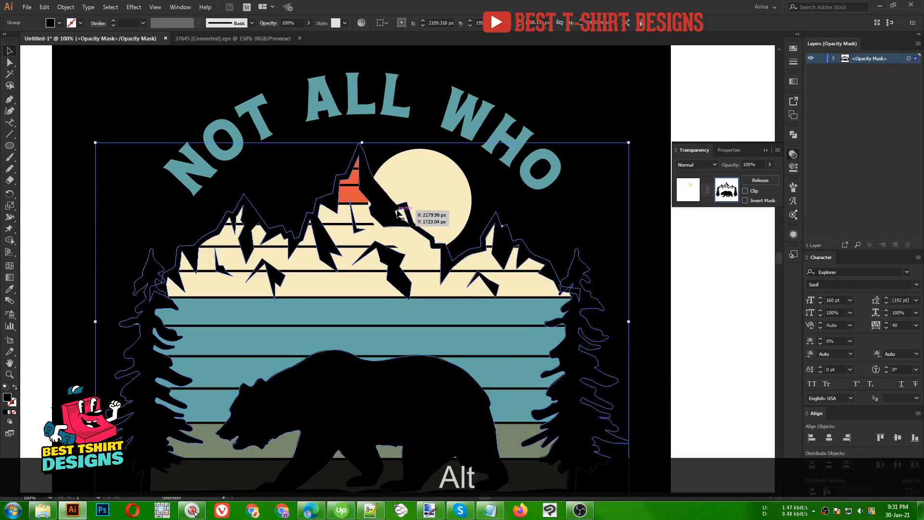
pyautogui.press('n')
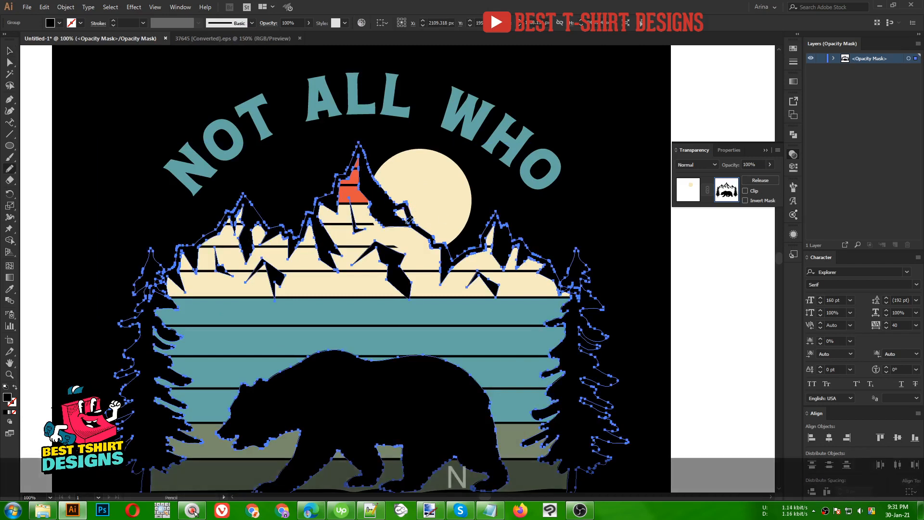
pyautogui.scroll(1, 399, 214)
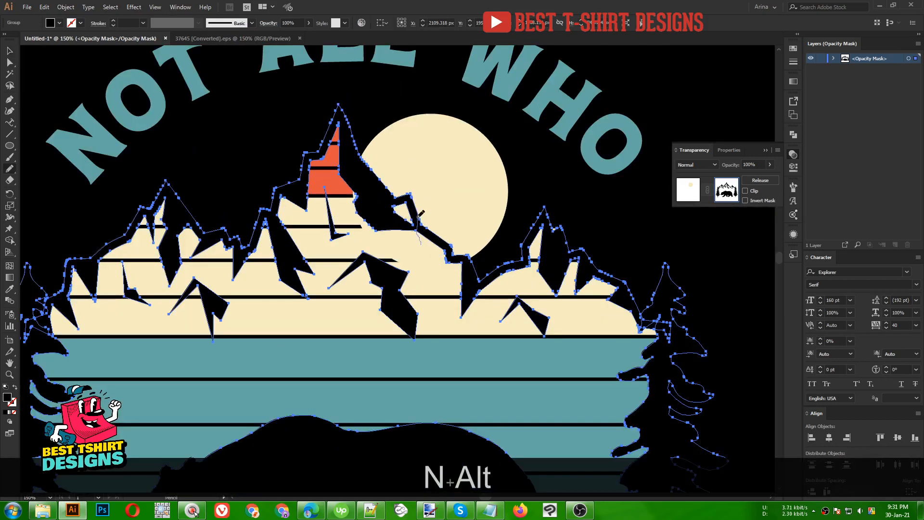
pyautogui.moveTo(409, 203)
pyautogui.mouseDown()
pyautogui.moveTo(382, 206)
pyautogui.moveTo(400, 258)
pyautogui.mouseUp()
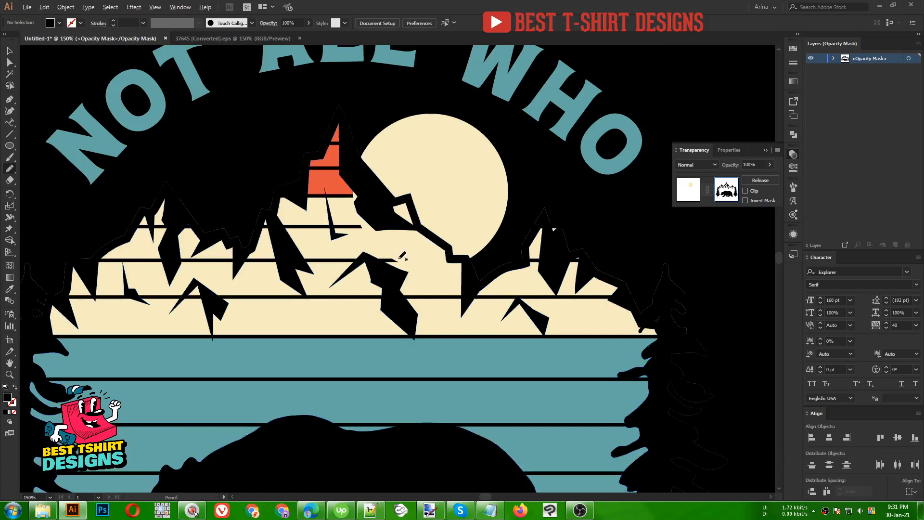
pyautogui.hotkey('alt', 'v')
pyautogui.click(409, 214)
pyautogui.moveTo(343, 215); pyautogui.dragTo(419, 249)
pyautogui.press('v')
pyautogui.scroll(-1, 382, 206)
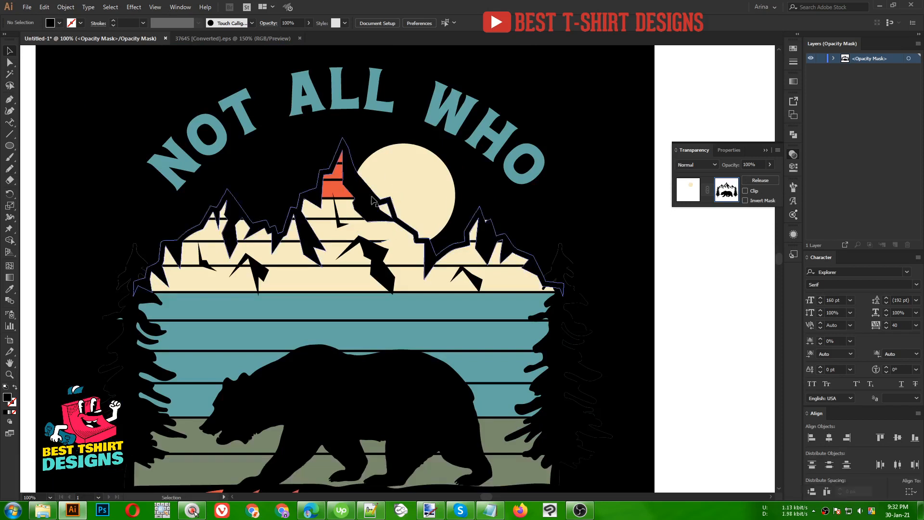
pyautogui.scroll(-1, 368, 200)
pyautogui.click(687, 190)
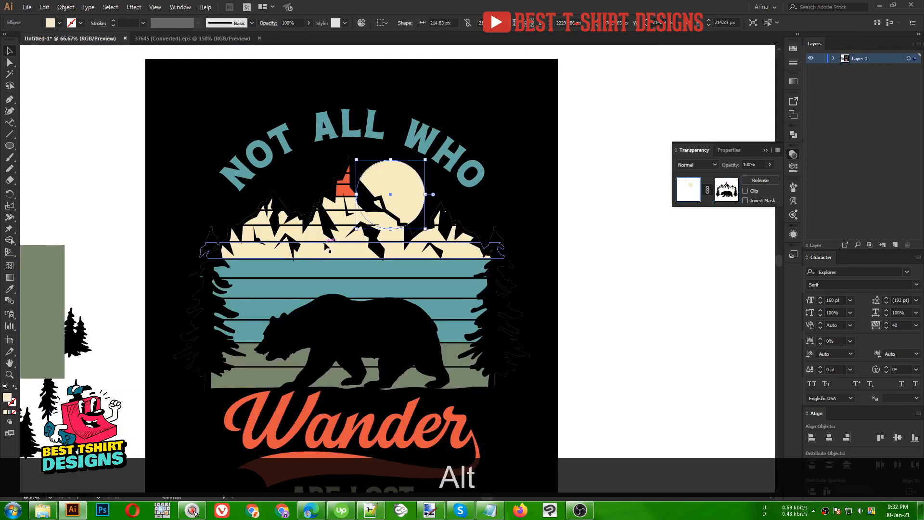
pyautogui.scroll(-1, 567, 279)
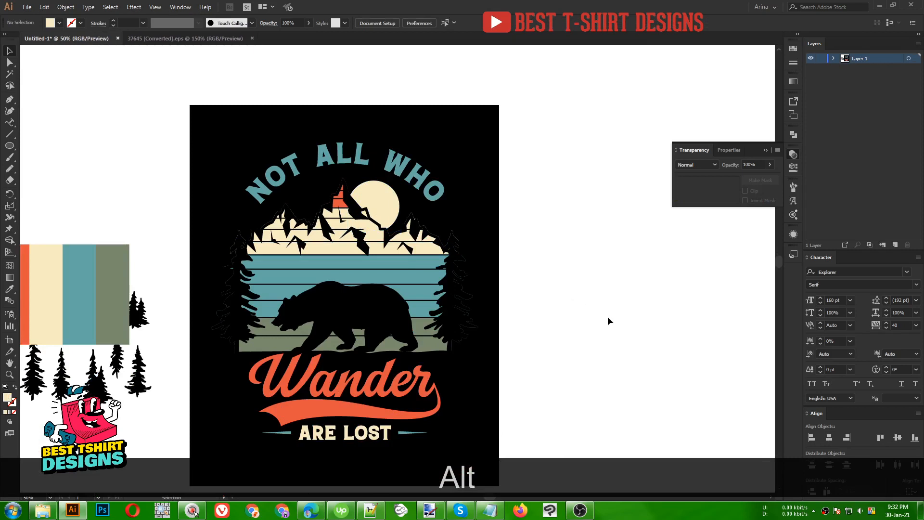
pyautogui.scroll(1, 315, 204)
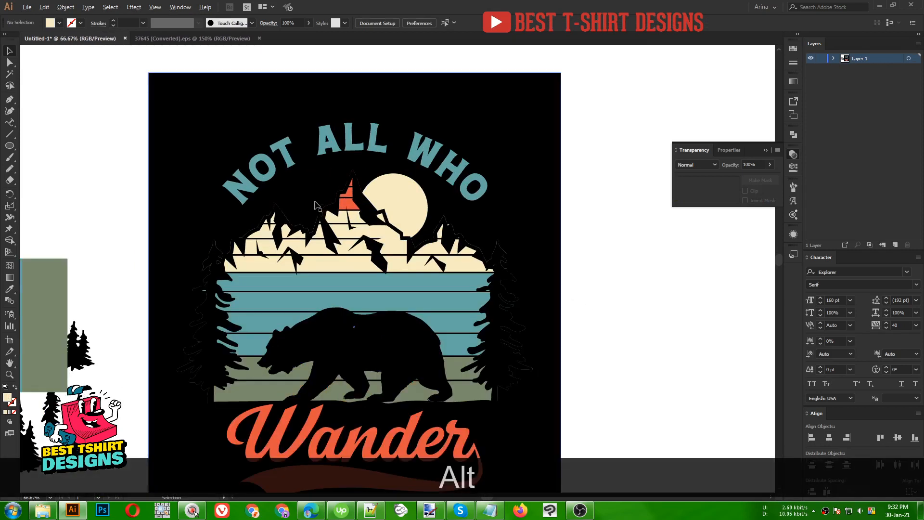
pyautogui.scroll(-1, 316, 204)
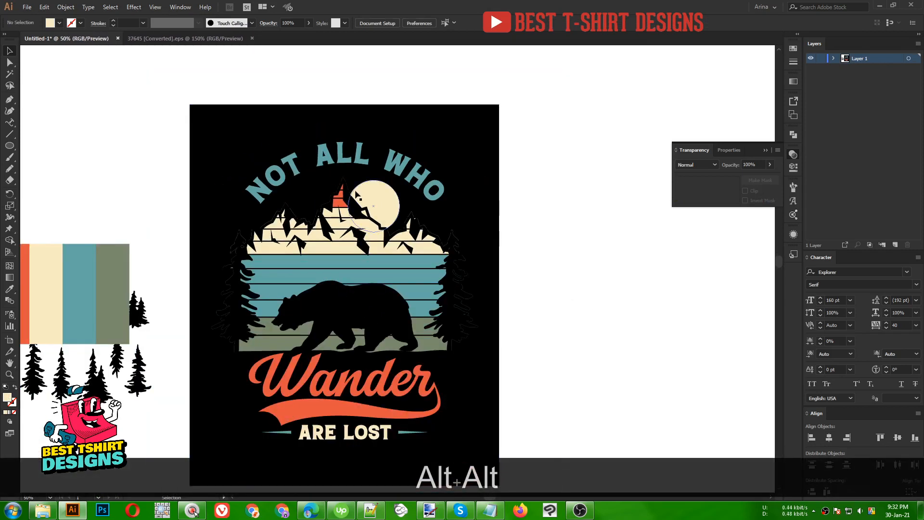
pyautogui.scroll(1, 310, 198)
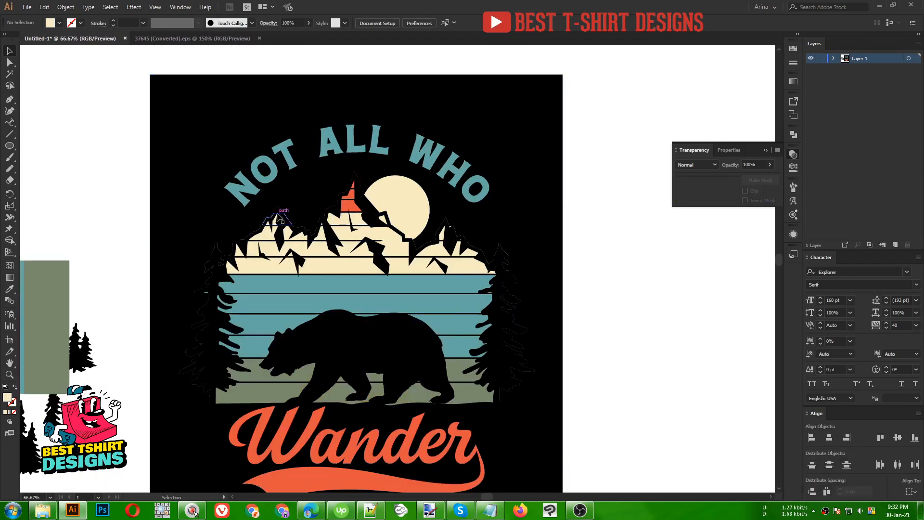
pyautogui.click(493, 313)
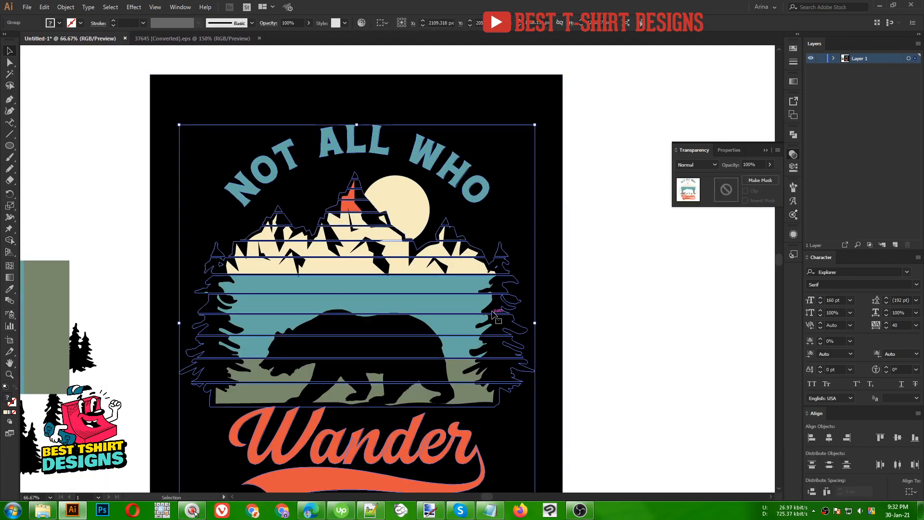
pyautogui.doubleClick(458, 298)
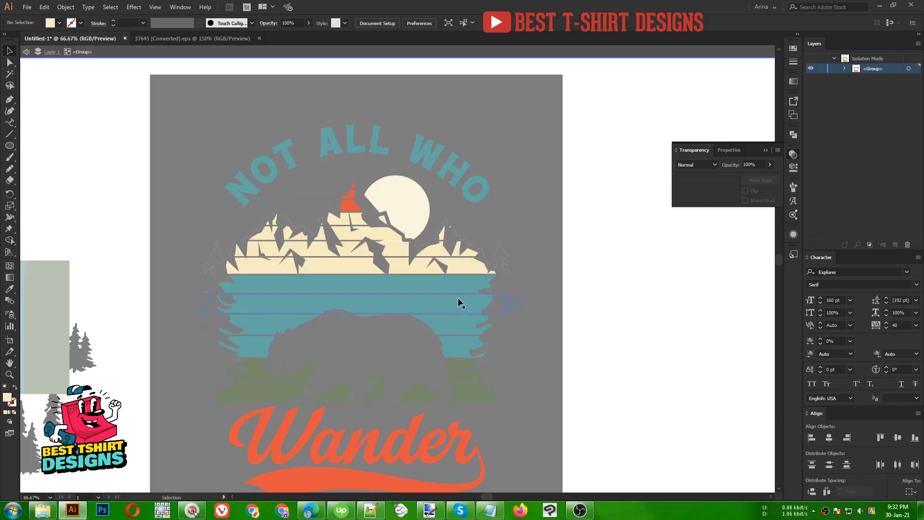
pyautogui.click(457, 297)
pyautogui.click(731, 191)
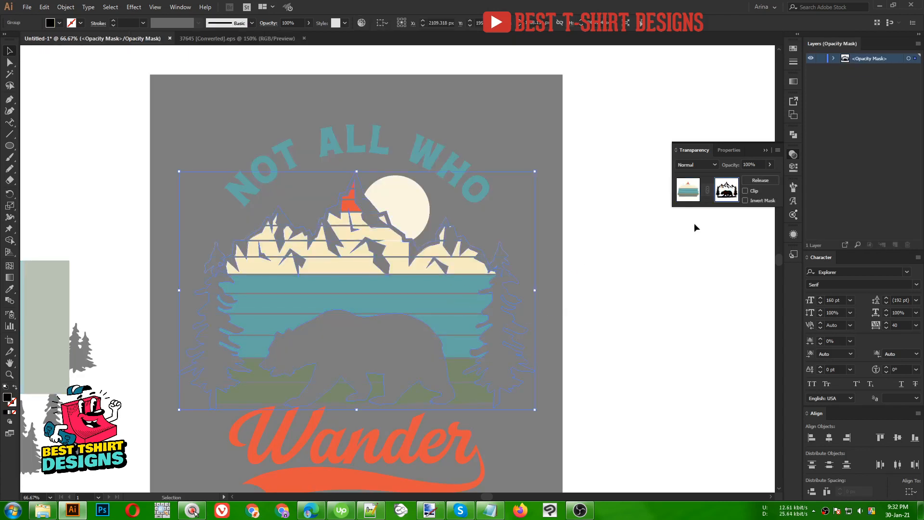
pyautogui.click(687, 190)
pyautogui.doubleClick(626, 330)
# - Move the group of pine trees above the color swatches and deselect it
pyautogui.scroll(-1, 624, 330)
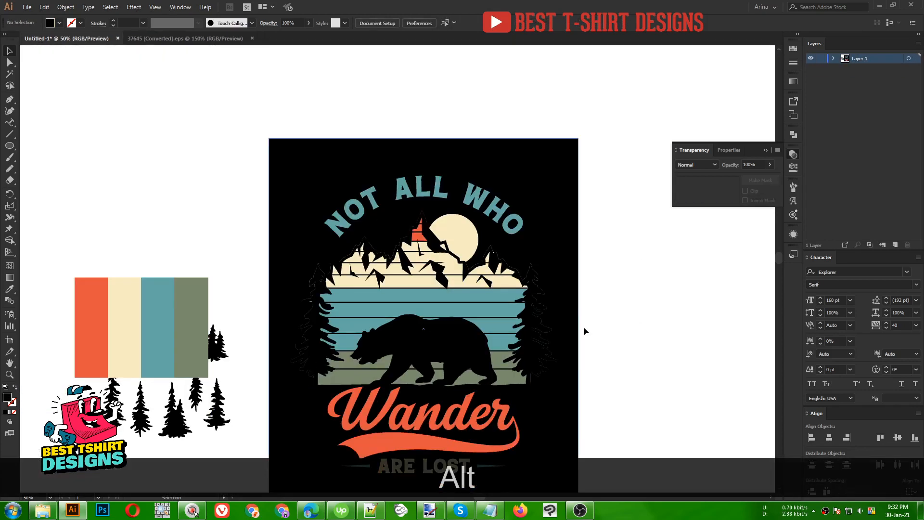
pyautogui.moveTo(178, 418); pyautogui.dragTo(167, 230)
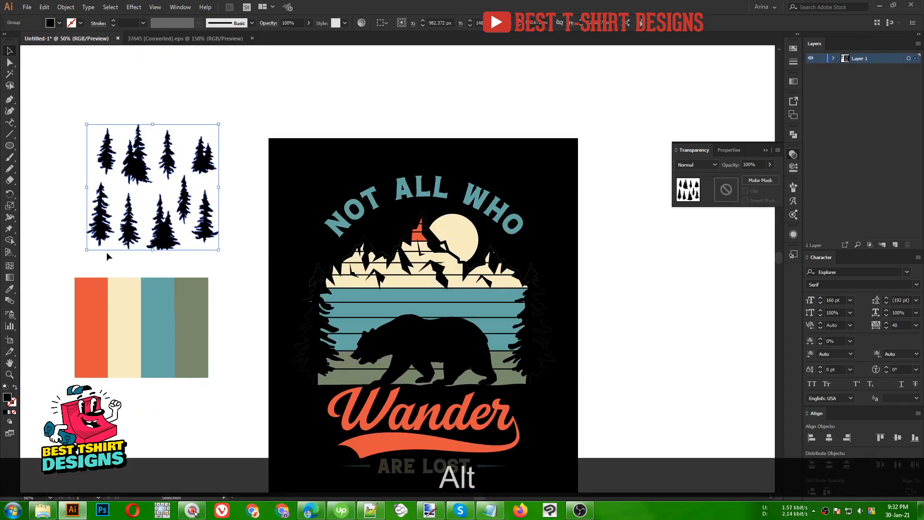
pyautogui.click(58, 241)
# - Copy the upper double pine from the tree group and paste it onto the striped landscape above the bear
pyautogui.doubleClick(94, 217)
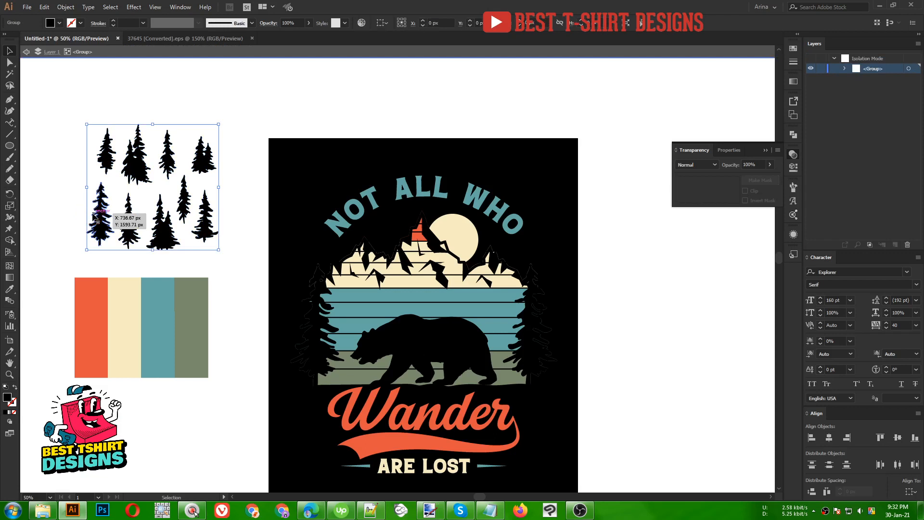
pyautogui.click(201, 163)
pyautogui.hotkey('ctrl', 'c')
pyautogui.doubleClick(248, 103)
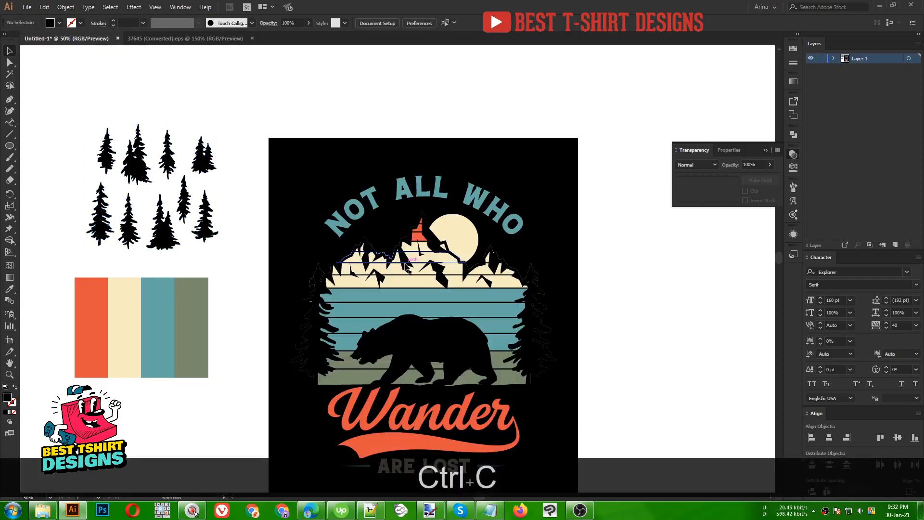
pyautogui.scroll(3, 406, 270)
pyautogui.hotkey('ctrl', 'v')
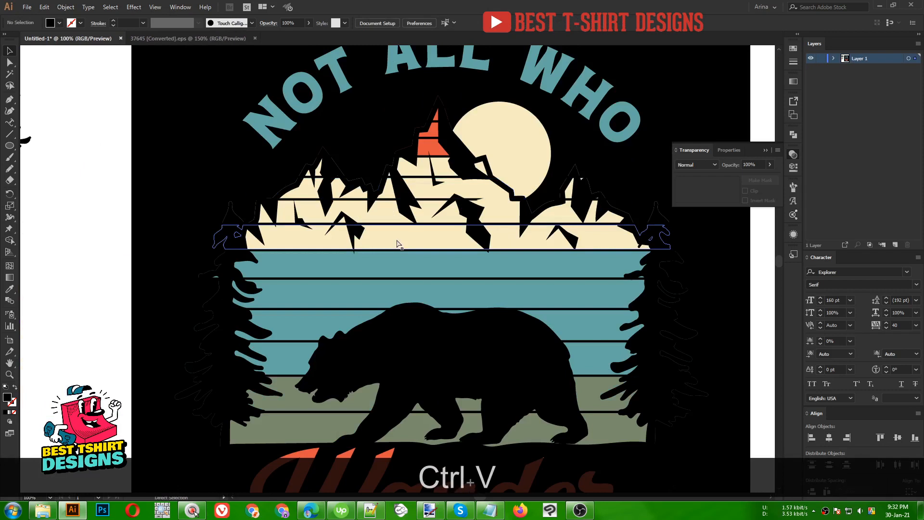
pyautogui.scroll(-3, 433, 246)
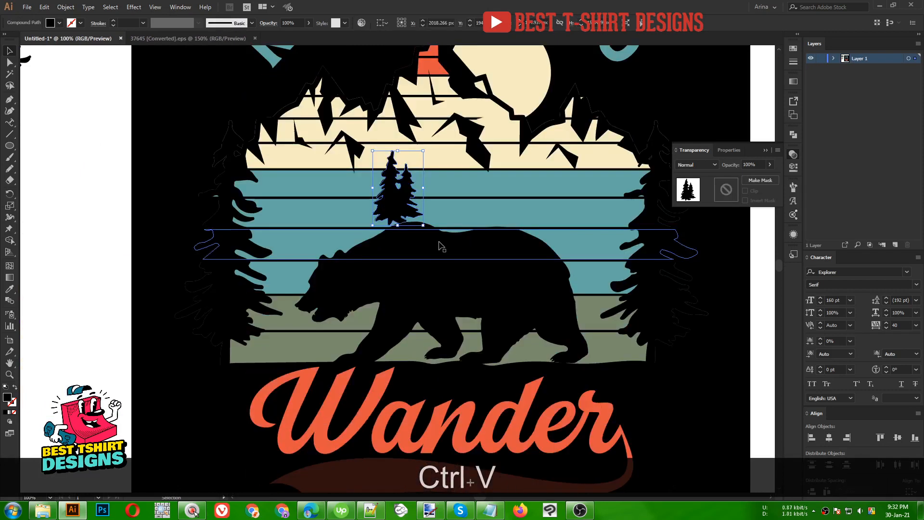
# - Recolor the pasted double pine with the olive green sampled from the striped ground area
pyautogui.press('i')
pyautogui.click(299, 350)
pyautogui.press('v')
pyautogui.scroll(2, 412, 215)
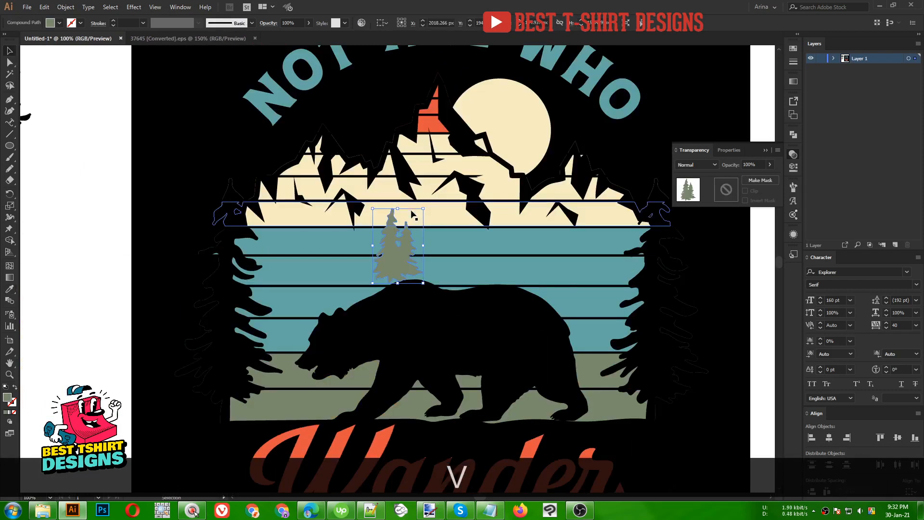
# - Place copies of the olive double pine along the mountain slopes on both sides of the orange peak and even out their spacing
pyautogui.moveTo(395, 253); pyautogui.dragTo(369, 151)
pyautogui.moveTo(369, 150); pyautogui.dragTo(280, 182)
pyautogui.scroll(-1, 282, 182)
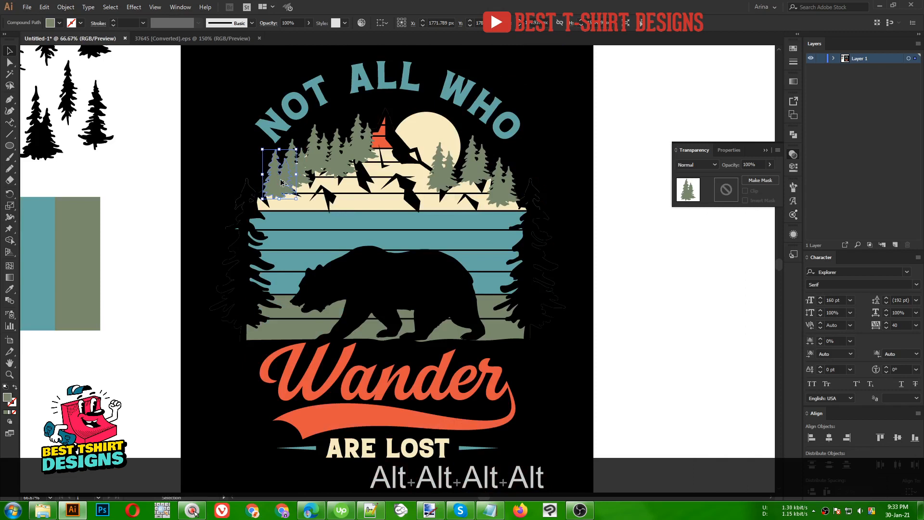
pyautogui.scroll(2, 501, 229)
pyautogui.scroll(2, 501, 229)
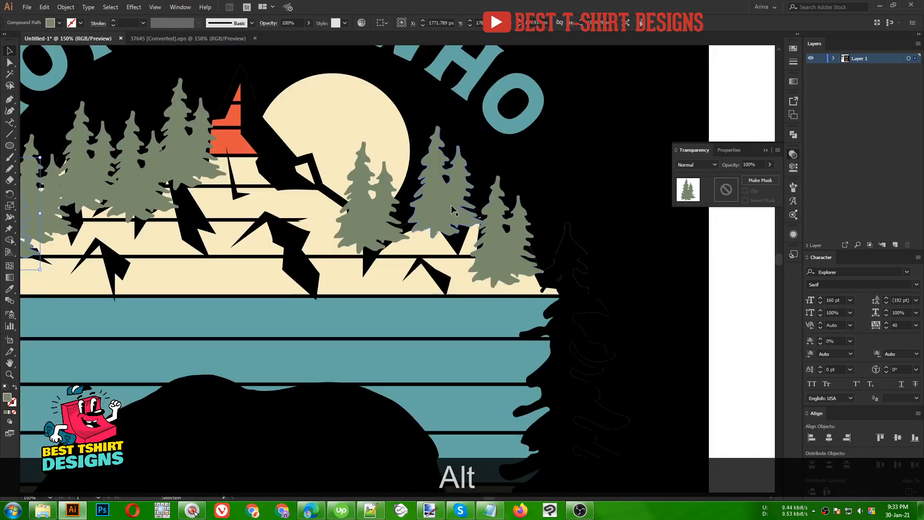
pyautogui.moveTo(451, 208); pyautogui.dragTo(462, 225)
pyautogui.moveTo(406, 219); pyautogui.dragTo(401, 203)
pyautogui.scroll(-1, 447, 204)
pyautogui.scroll(-1, 447, 204)
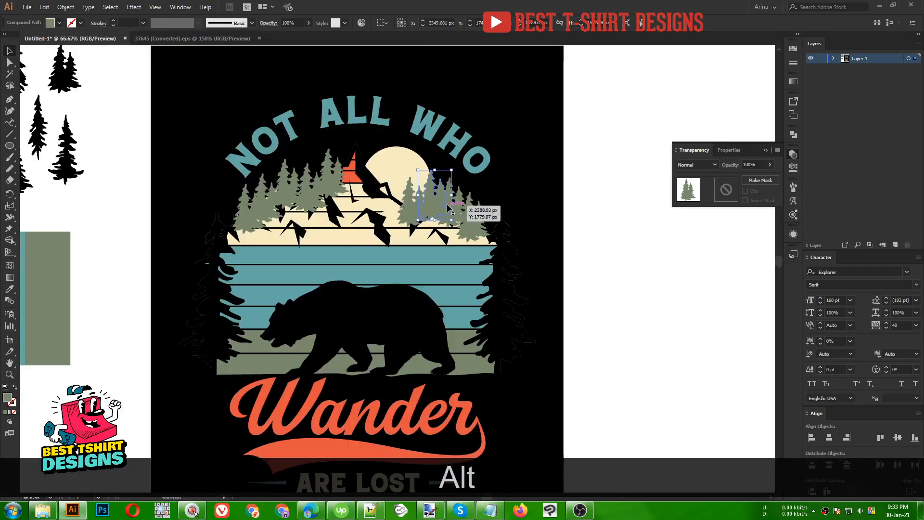
# - Select all the olive pine copies on both mountain slopes and group them
pyautogui.click(464, 223)
pyautogui.scroll(2, 457, 217)
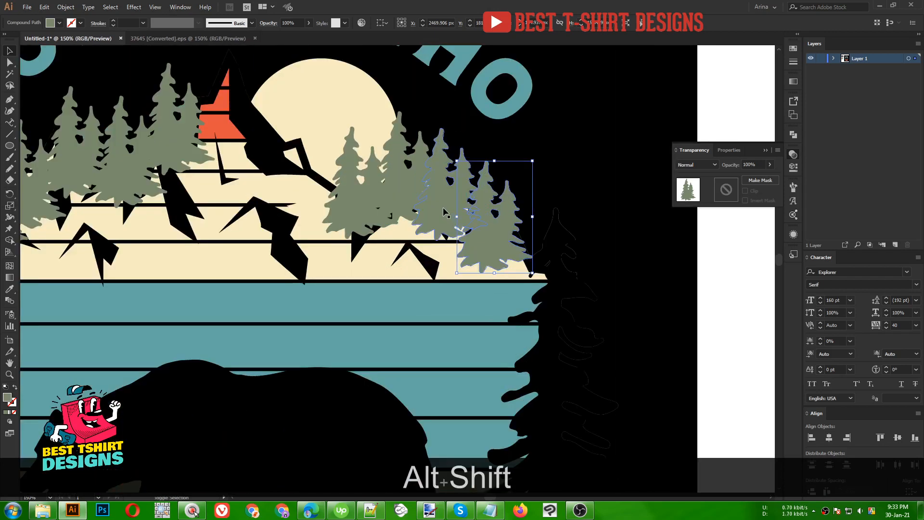
pyautogui.keyDown('shift'); pyautogui.click(440, 204); pyautogui.keyUp('shift')
pyautogui.keyDown('shift'); pyautogui.click(404, 184); pyautogui.keyUp('shift')
pyautogui.keyDown('shift'); pyautogui.click(342, 212); pyautogui.keyUp('shift')
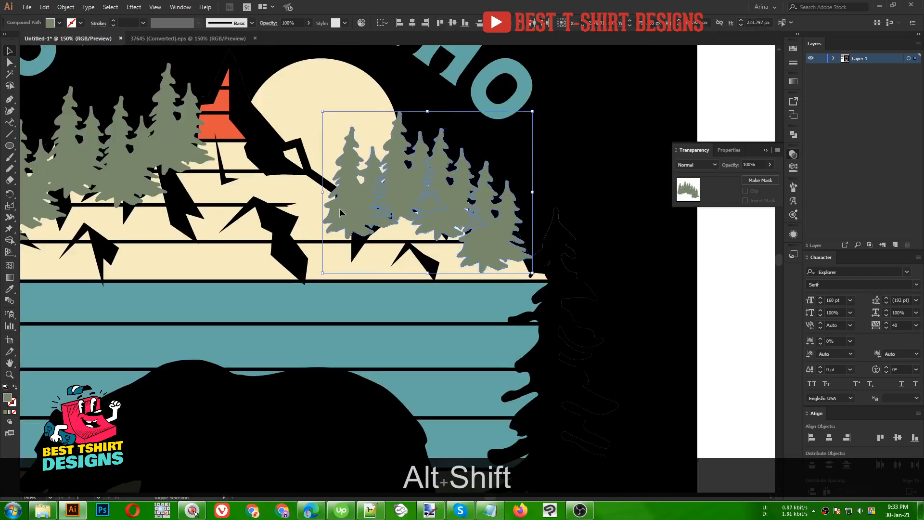
pyautogui.scroll(-1, 506, 216)
pyautogui.keyDown('shift'); pyautogui.click(268, 174); pyautogui.keyUp('shift')
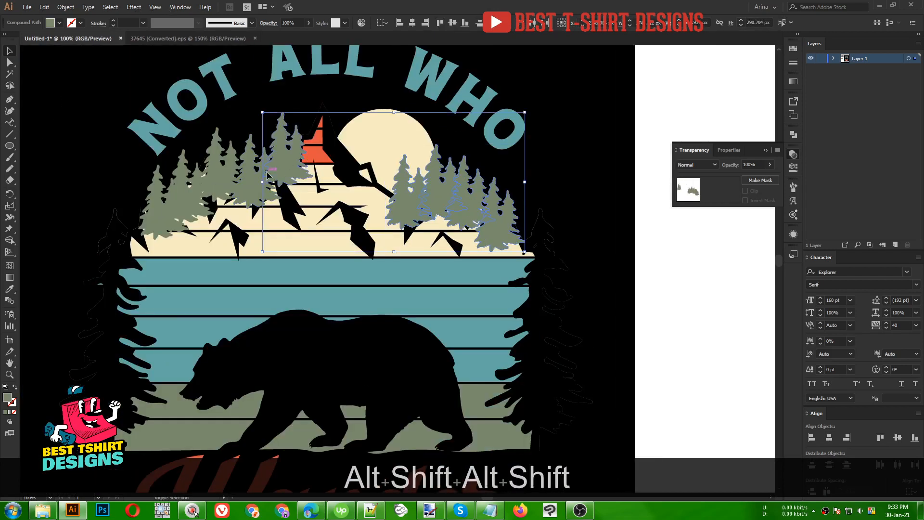
pyautogui.keyDown('shift'); pyautogui.click(251, 187); pyautogui.keyUp('shift')
pyautogui.keyDown('shift'); pyautogui.click(222, 182); pyautogui.keyUp('shift')
pyautogui.keyDown('shift'); pyautogui.click(191, 198); pyautogui.keyUp('shift')
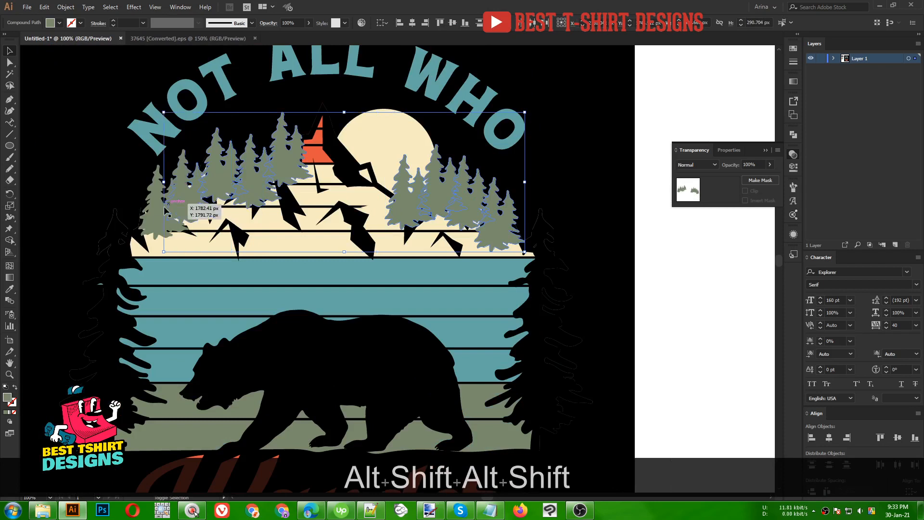
pyautogui.keyDown('shift'); pyautogui.click(157, 219); pyautogui.keyUp('shift')
pyautogui.scroll(-1, 356, 214)
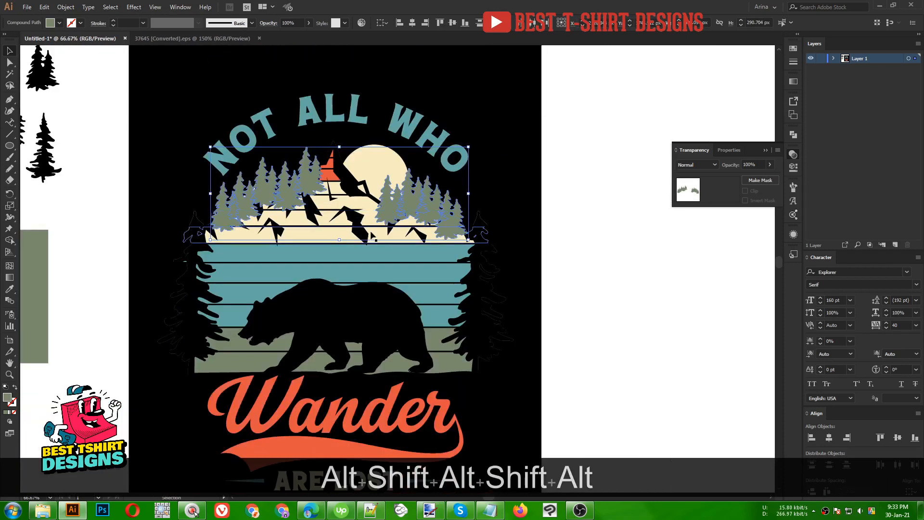
pyautogui.hotkey('ctrl', 'g')
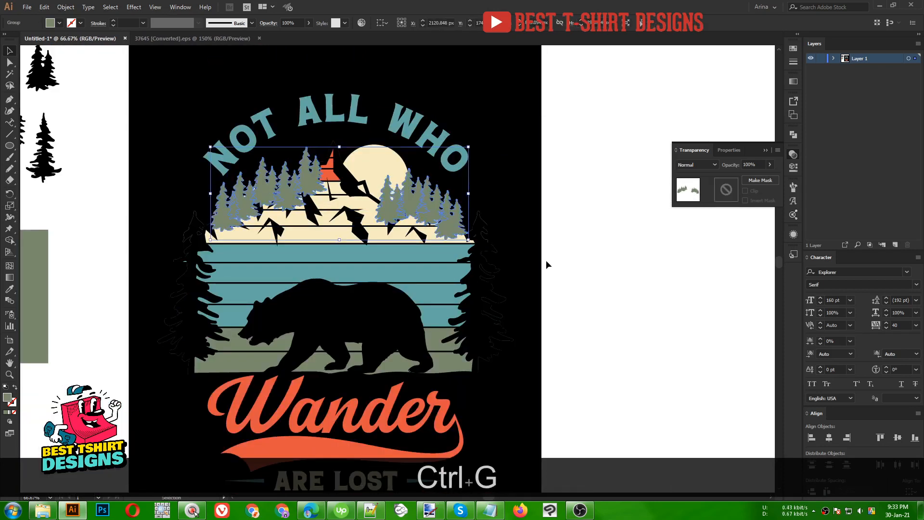
# - Cut the olive tree group and paste it in place behind the main artwork group
pyautogui.hotkey('ctrl', 'x')
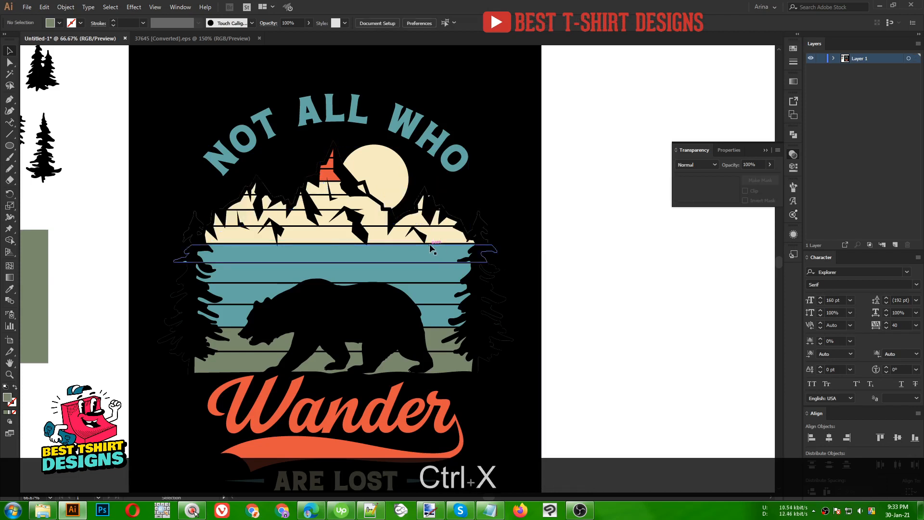
pyautogui.click(430, 243)
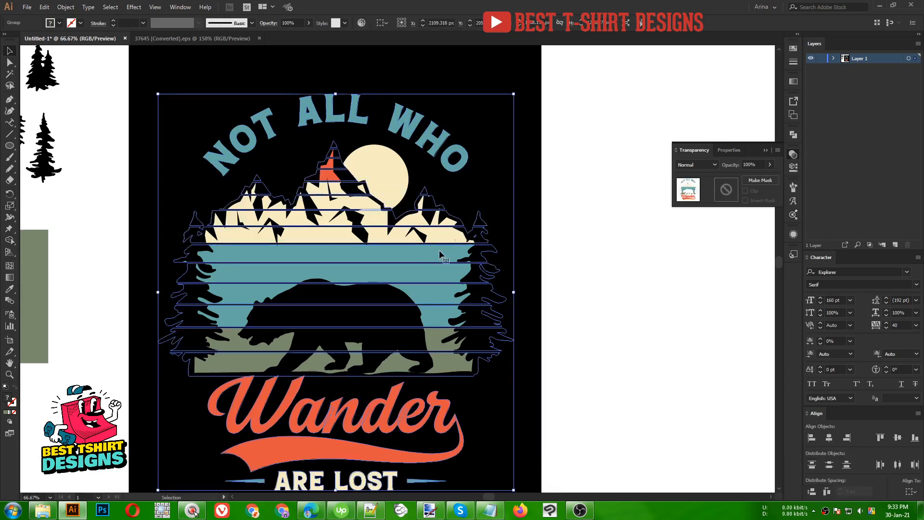
pyautogui.hotkey('ctrl', 'b')
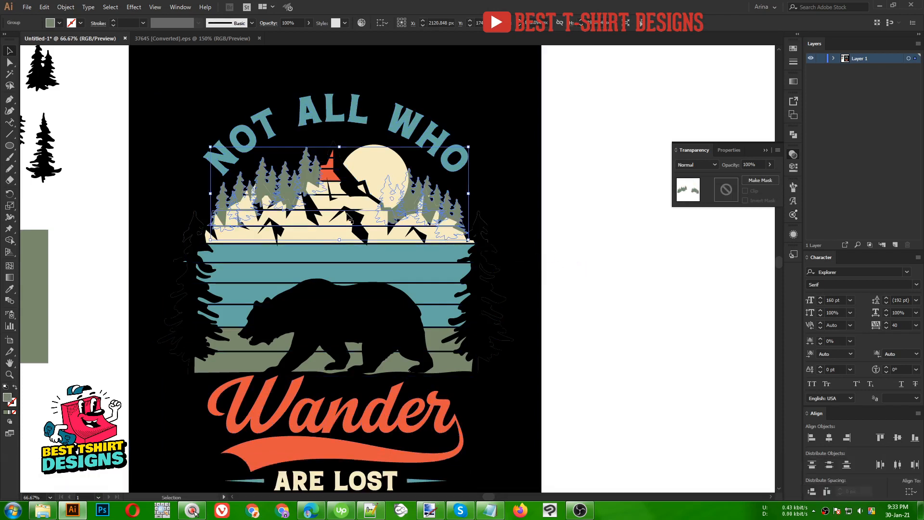
pyautogui.click(572, 272)
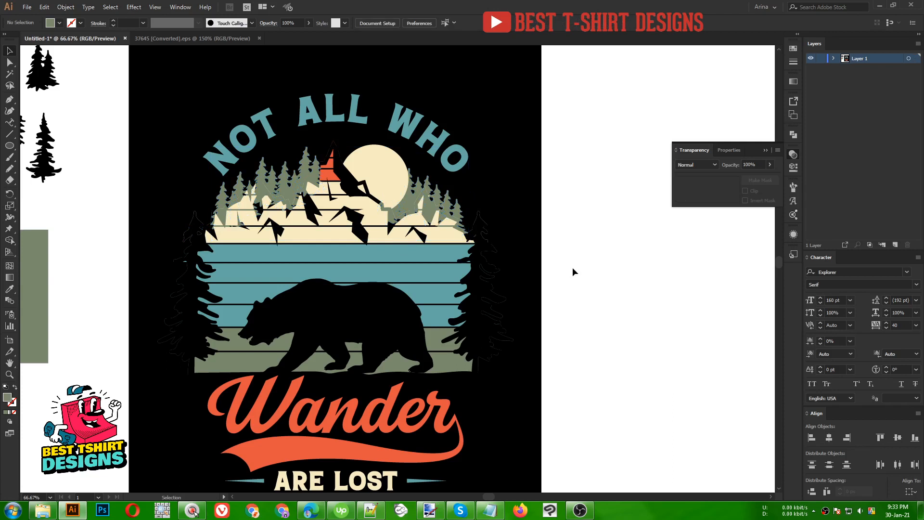
pyautogui.doubleClick(348, 247)
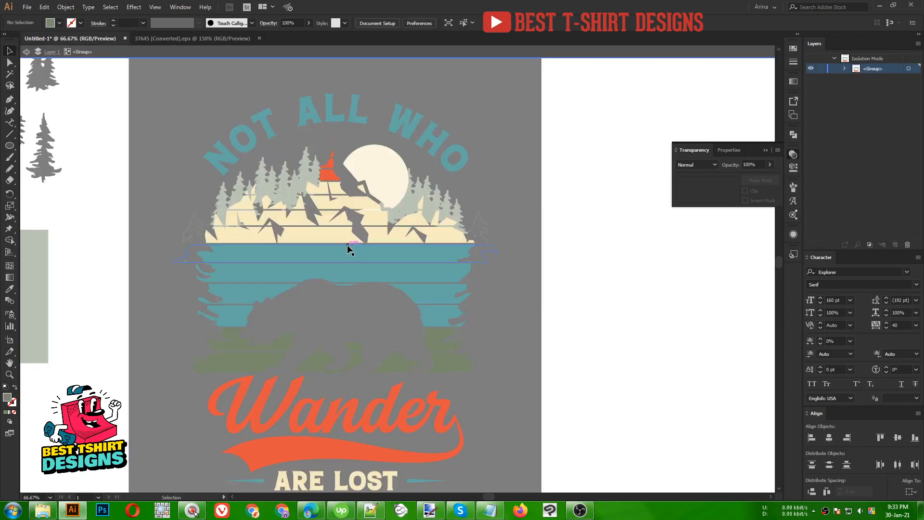
pyautogui.doubleClick(576, 206)
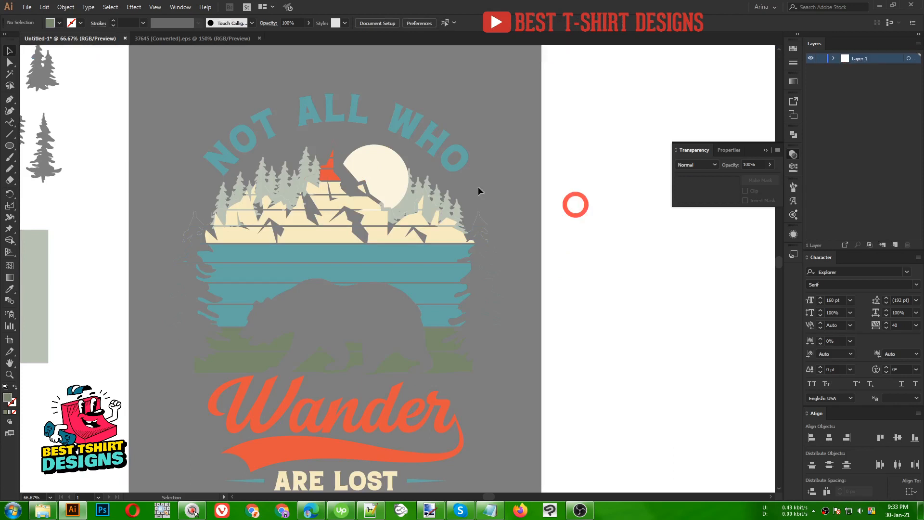
# - Ungroup the silhouette inside the moon's opacity mask, copy its mountain outline shape, and return to the artwork
pyautogui.click(380, 167)
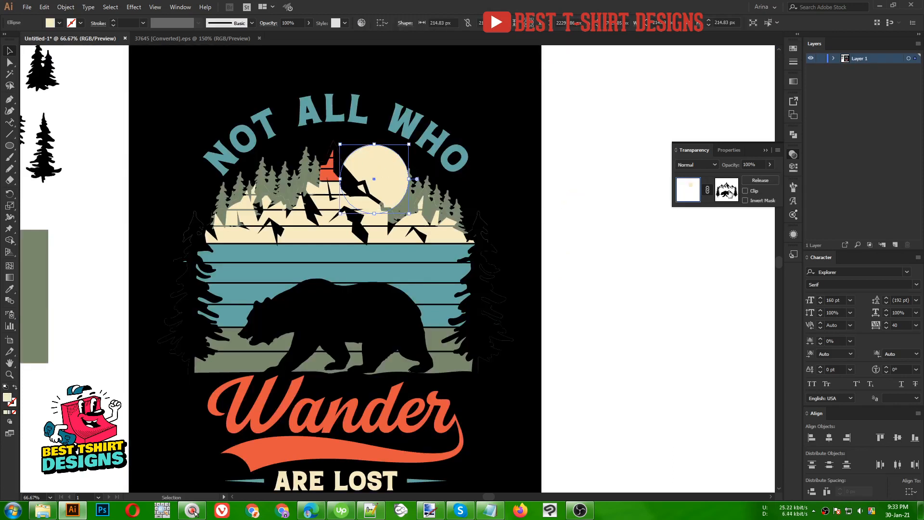
pyautogui.click(729, 191)
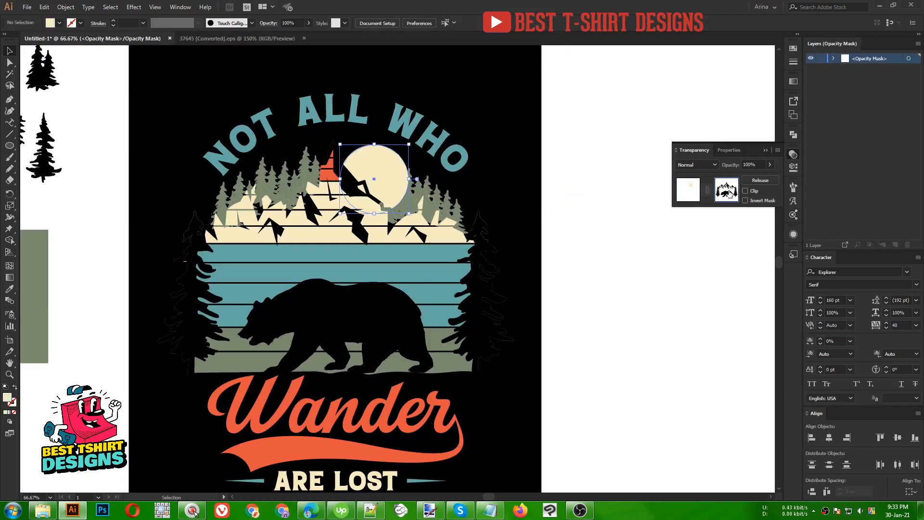
pyautogui.click(347, 176)
pyautogui.rightClick(347, 176)
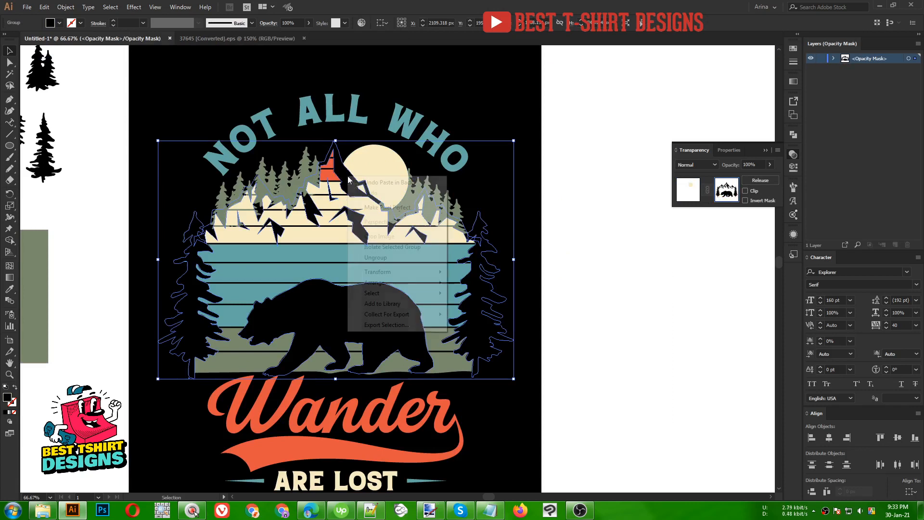
pyautogui.click(375, 258)
pyautogui.click(615, 301)
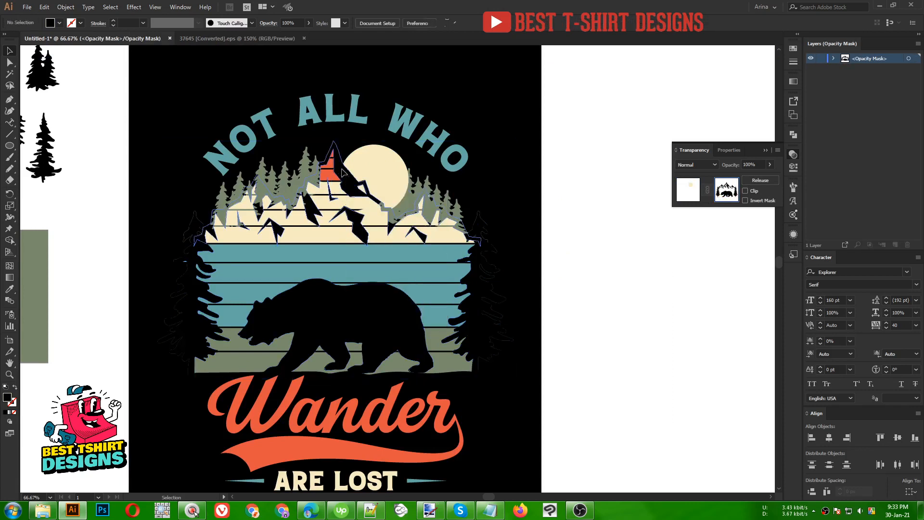
pyautogui.click(343, 172)
pyautogui.hotkey('ctrl', 'c')
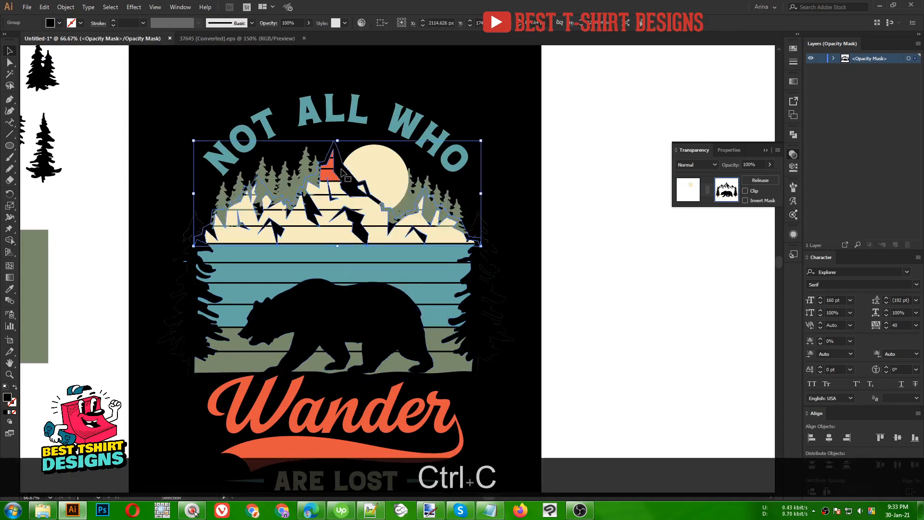
pyautogui.click(686, 195)
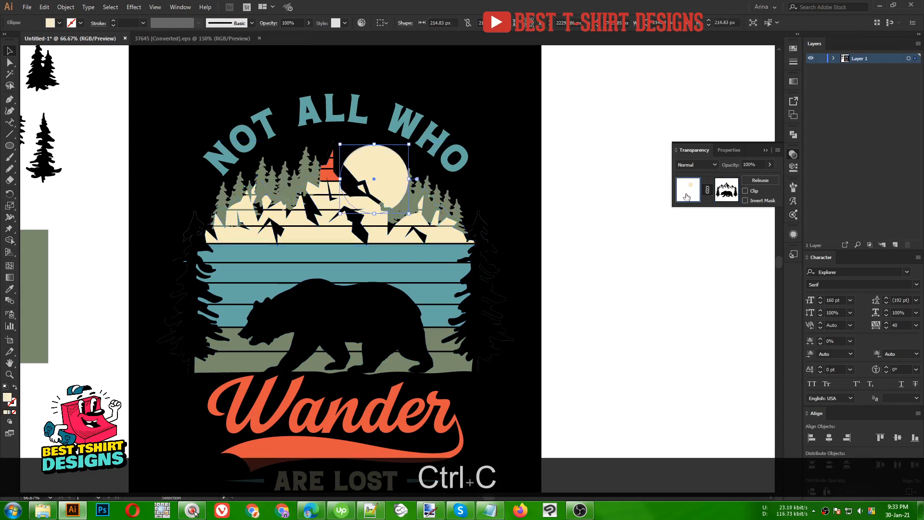
# - Add an opacity mask to the olive tree group, paste the copied mountain outline in place inside it, and return to the artwork
pyautogui.click(443, 203)
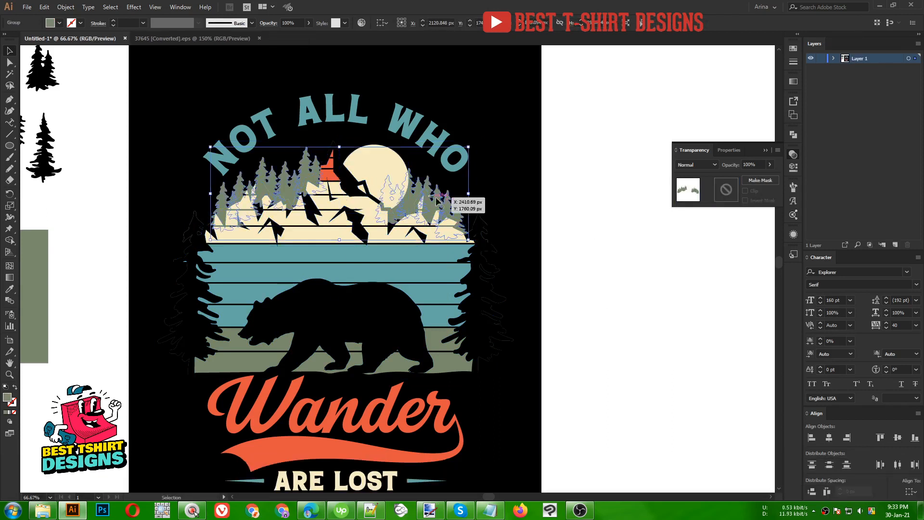
pyautogui.click(725, 191)
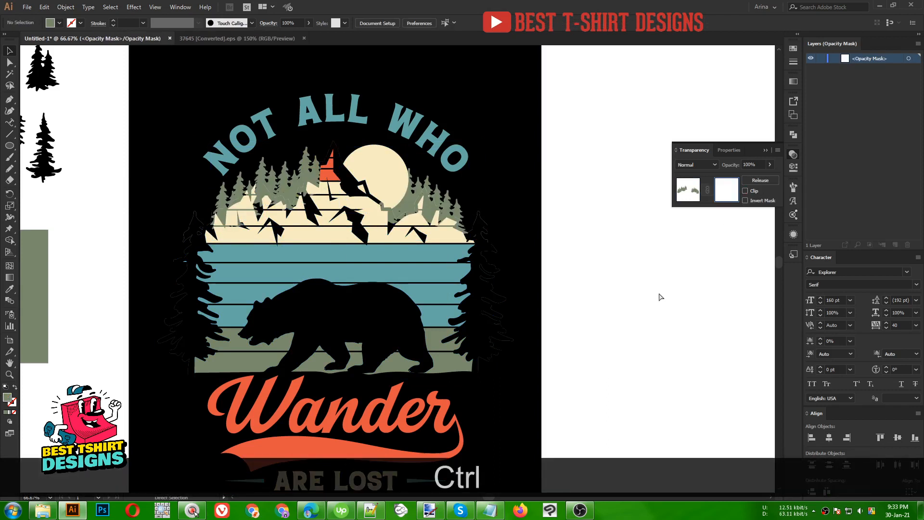
pyautogui.hotkey('ctrl', 'f')
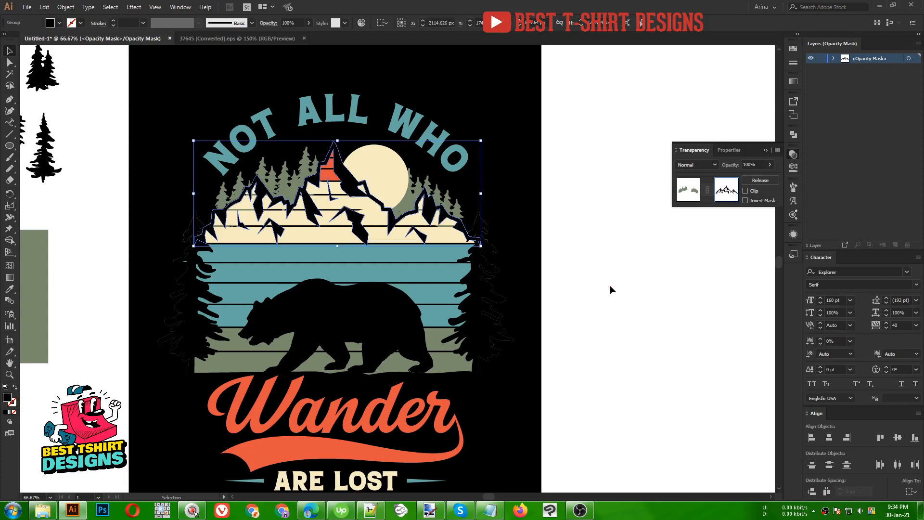
pyautogui.click(610, 287)
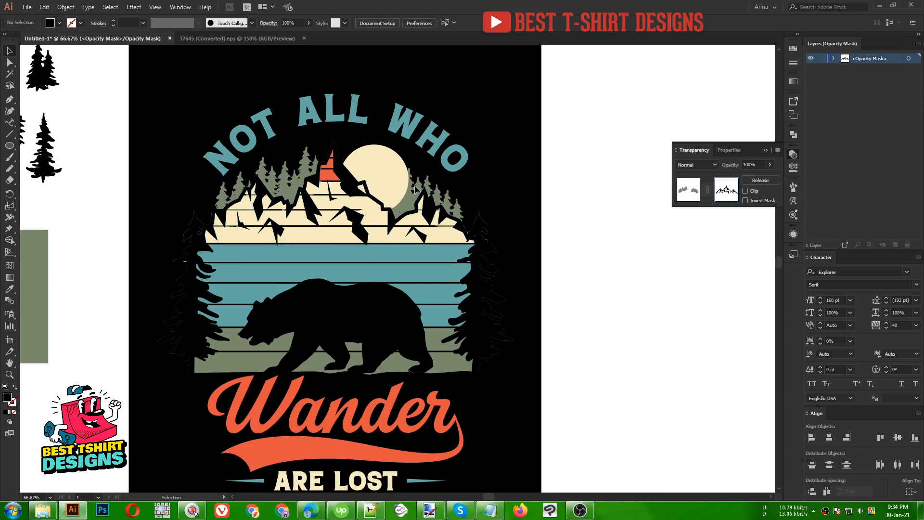
pyautogui.scroll(2, 415, 189)
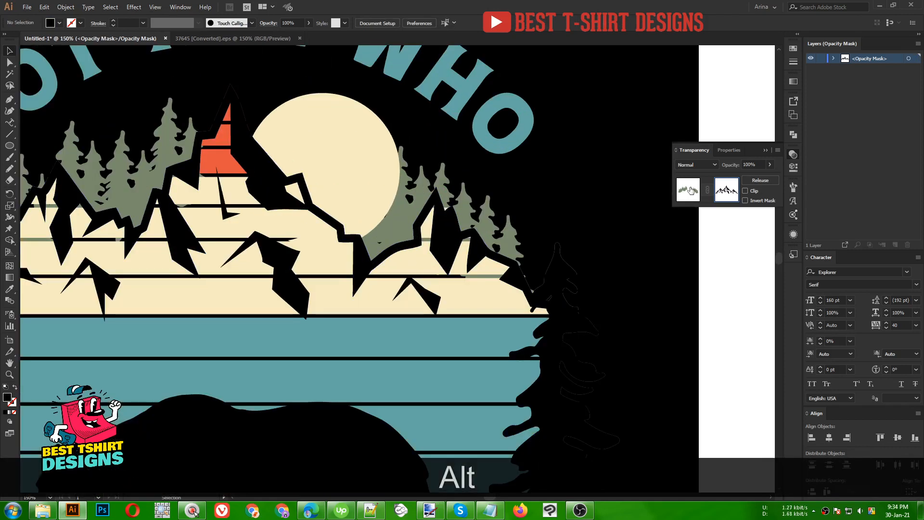
pyautogui.click(689, 190)
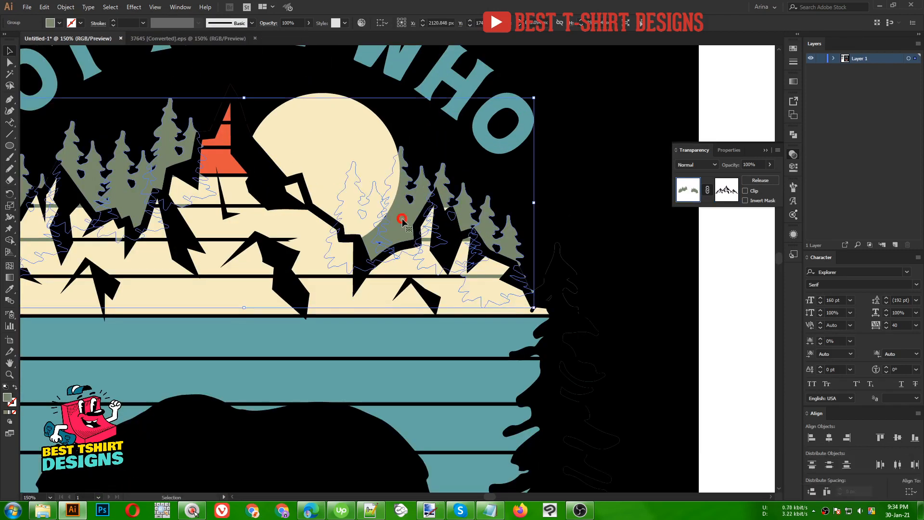
# - Copy the two double pines nearest the moon from inside the tree group and paste them in place in front of the moon
pyautogui.doubleClick(402, 220)
pyautogui.click(403, 220)
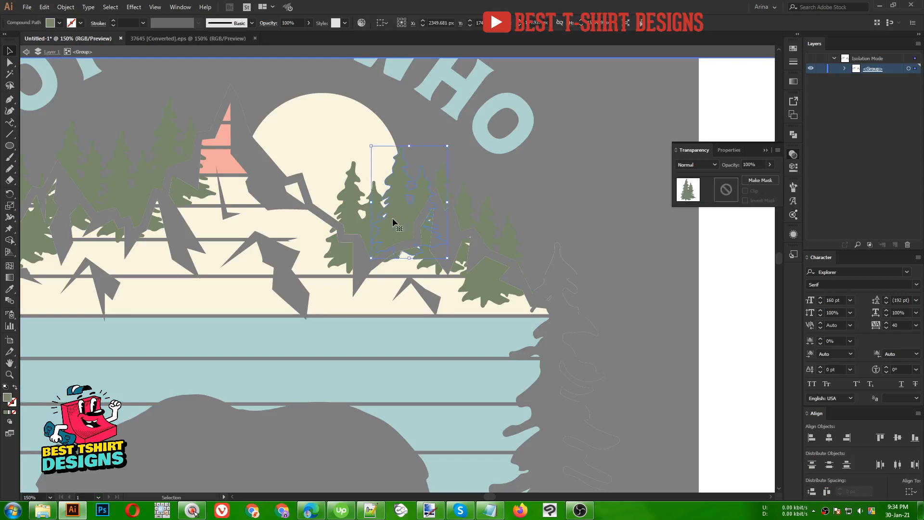
pyautogui.hotkey('ctrl', 'shift', 'c')
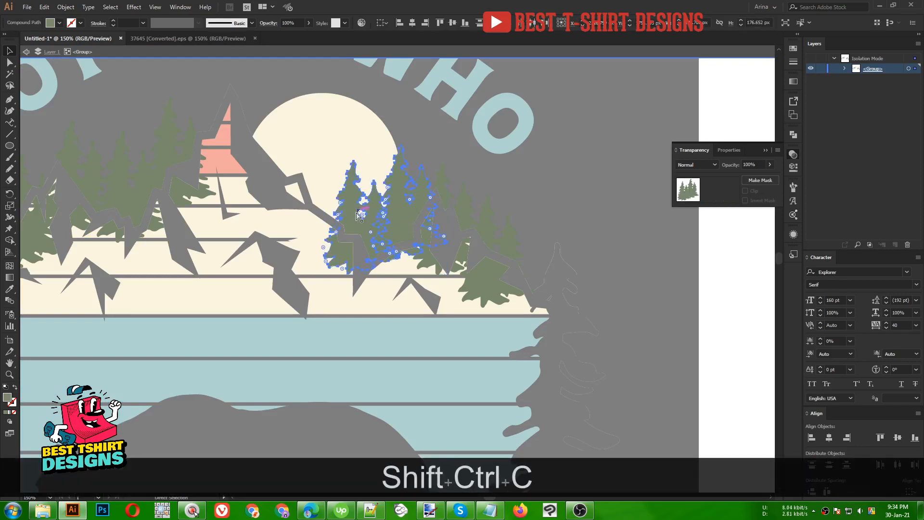
pyautogui.doubleClick(605, 258)
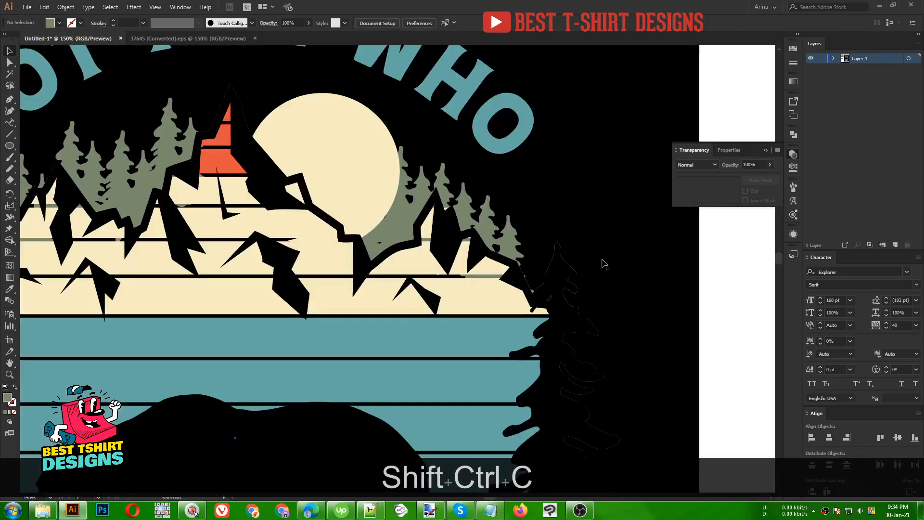
pyautogui.click(362, 165)
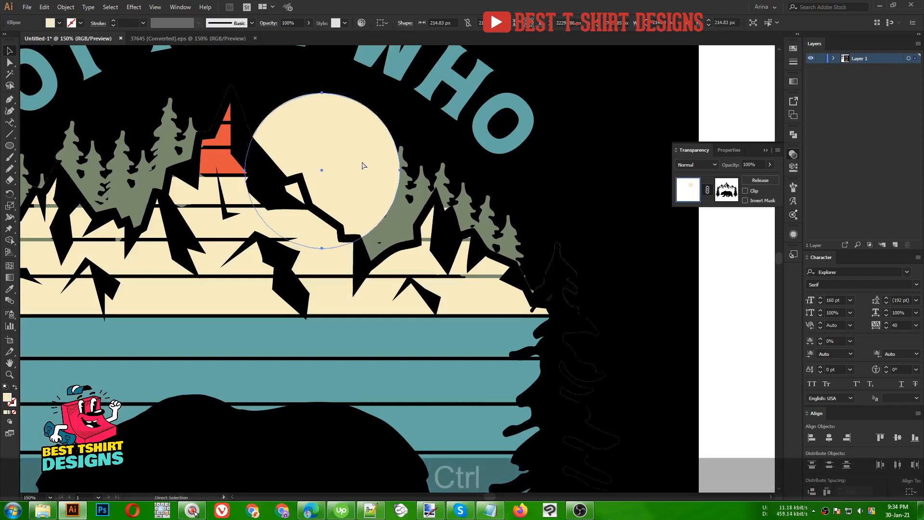
pyautogui.hotkey('ctrl', 'f')
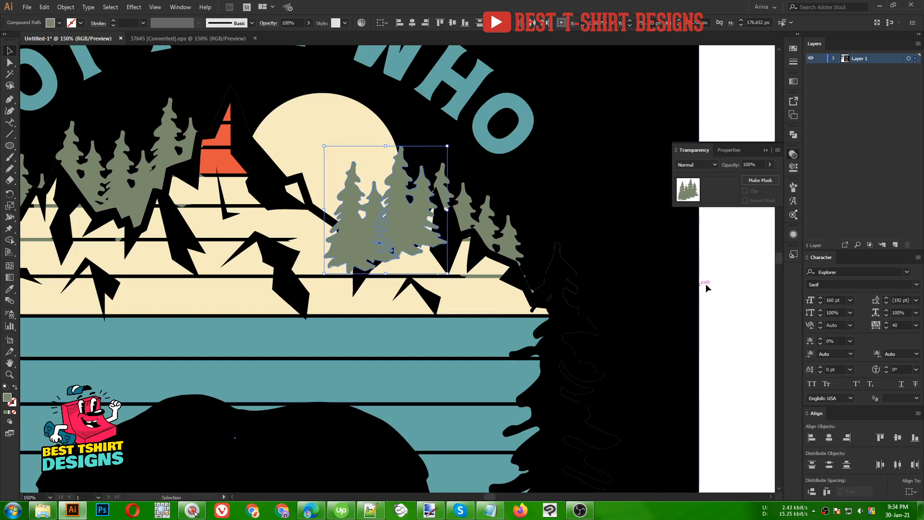
pyautogui.click(729, 289)
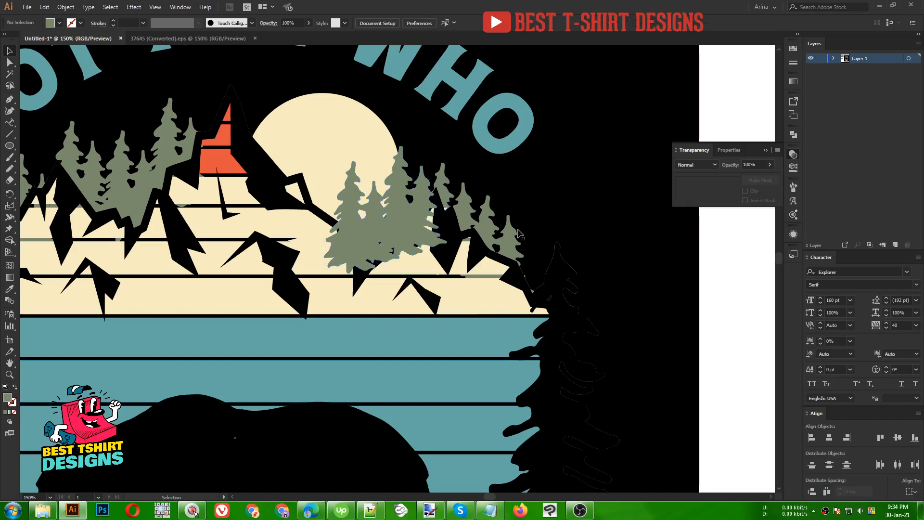
# - Copy the mountain outline shape from the olive tree group's opacity mask and return to the artwork
pyautogui.click(488, 226)
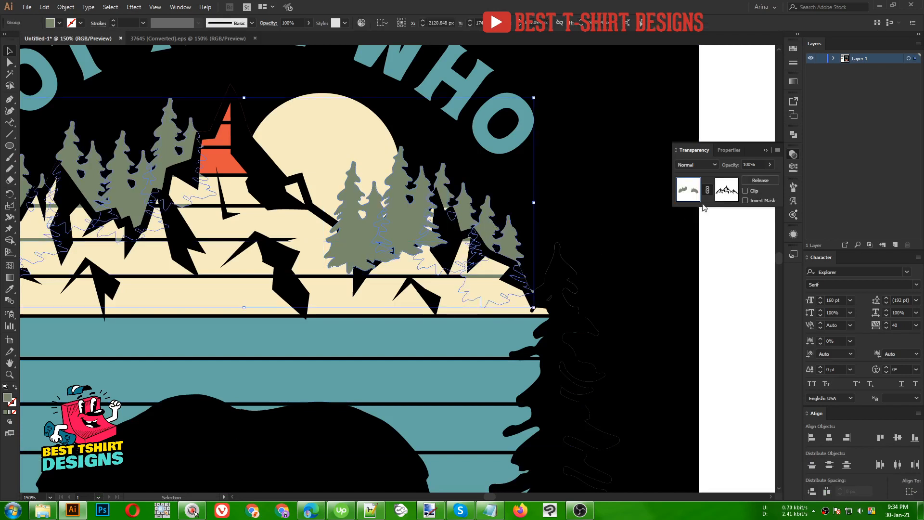
pyautogui.click(727, 190)
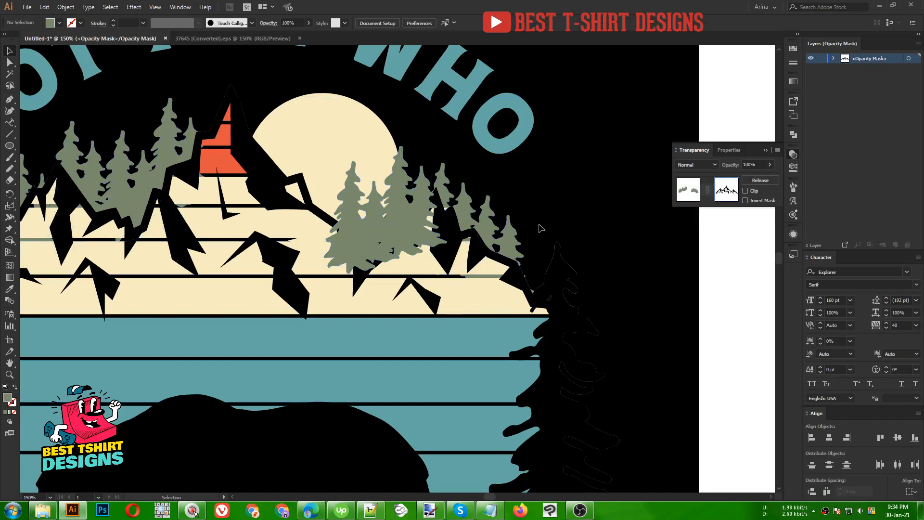
pyautogui.click(280, 202)
pyautogui.hotkey('ctrl', 'c')
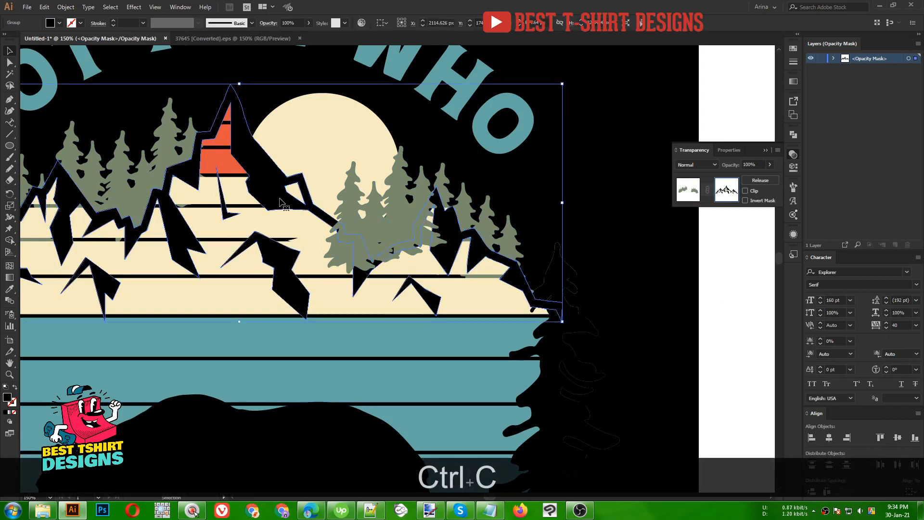
pyautogui.keyDown('alt'); pyautogui.scroll(-2, 435, 212); pyautogui.keyUp('alt')
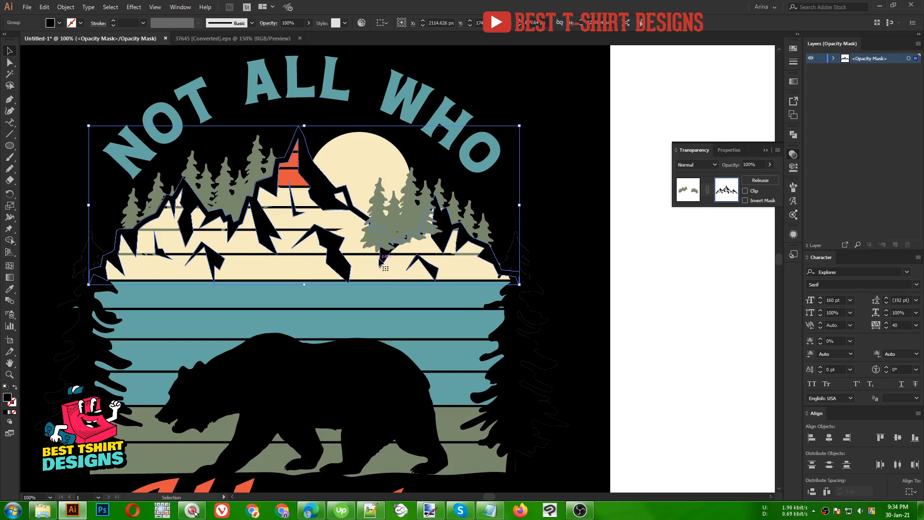
pyautogui.press('ctrl')
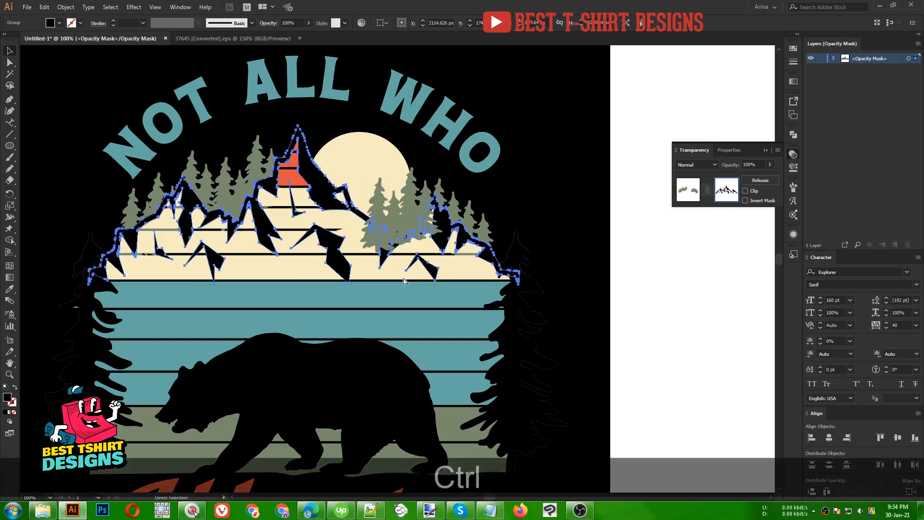
pyautogui.hotkey('ctrl', 'c')
pyautogui.click(687, 189)
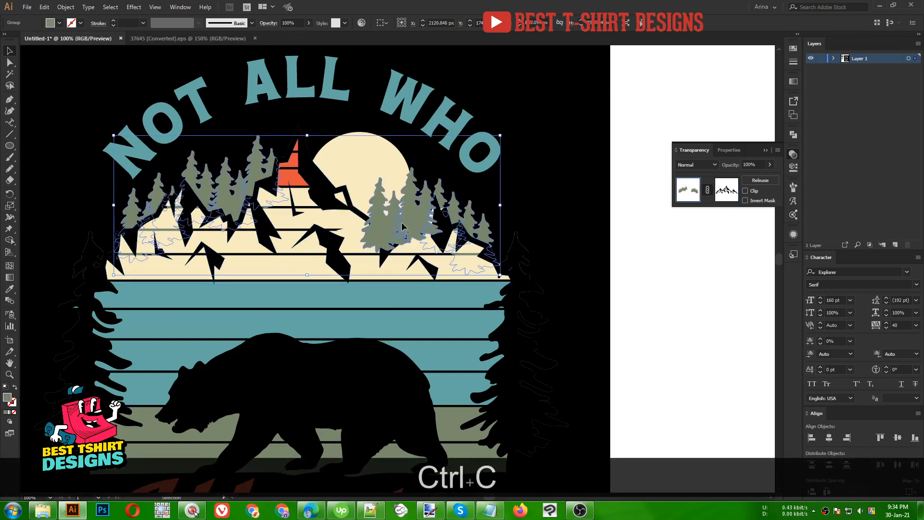
# - Group the two double pines in front of the moon and add an opacity mask with the copied mountain outline pasted in place
pyautogui.click(382, 217)
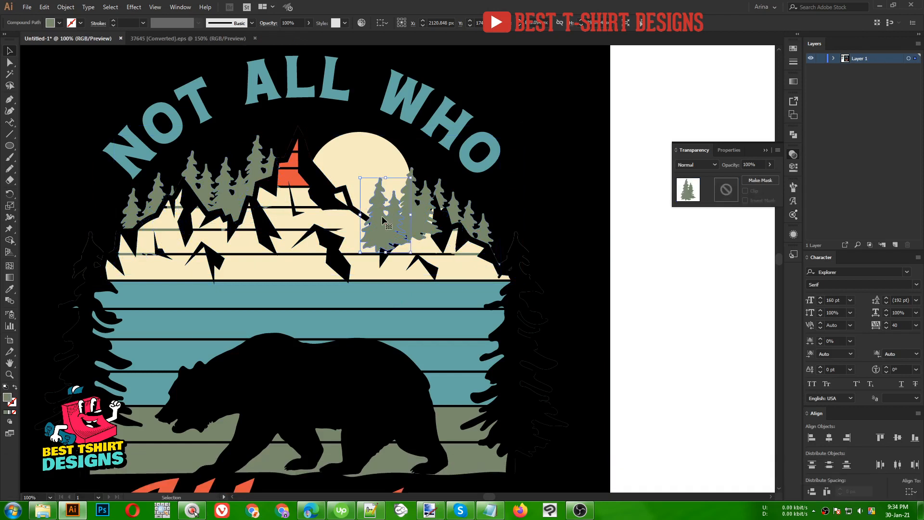
pyautogui.keyDown('shift'); pyautogui.click(408, 195); pyautogui.keyUp('shift')
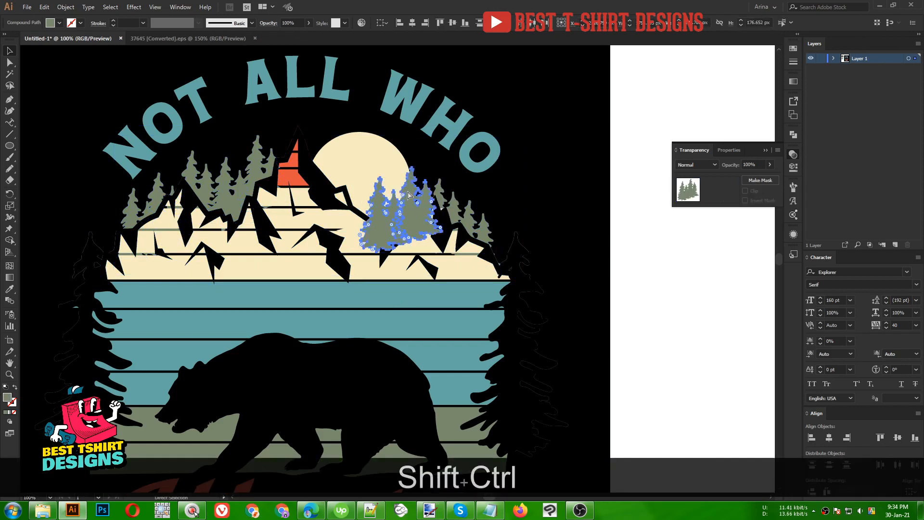
pyautogui.hotkey('shift', 'ctrl', 'g')
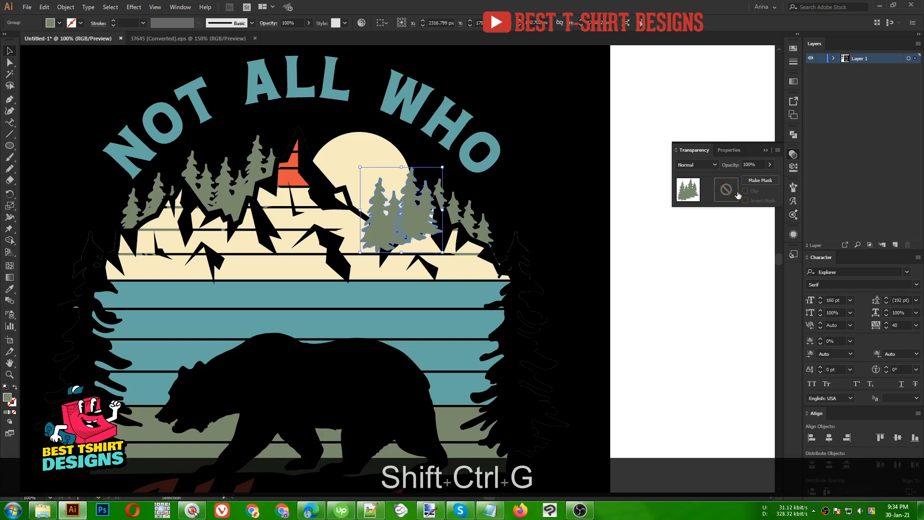
pyautogui.click(736, 193)
pyautogui.hotkey('ctrl', 'f')
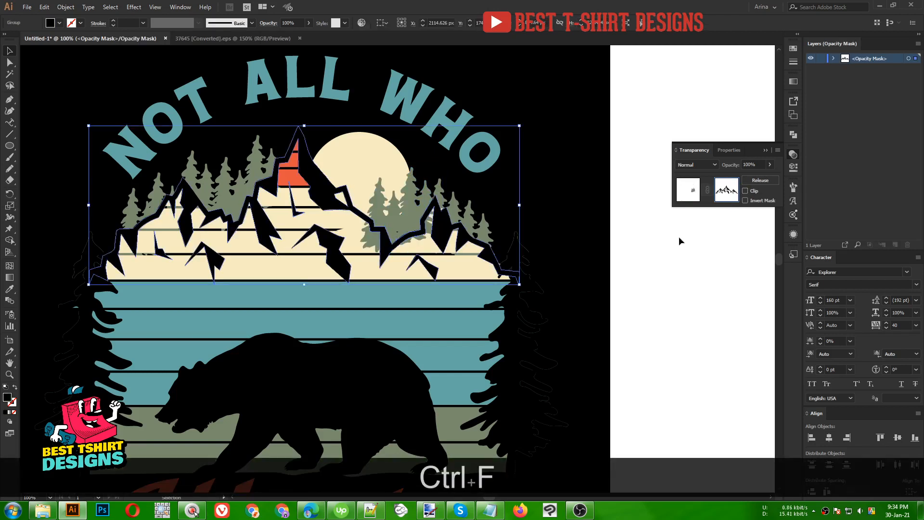
pyautogui.click(651, 239)
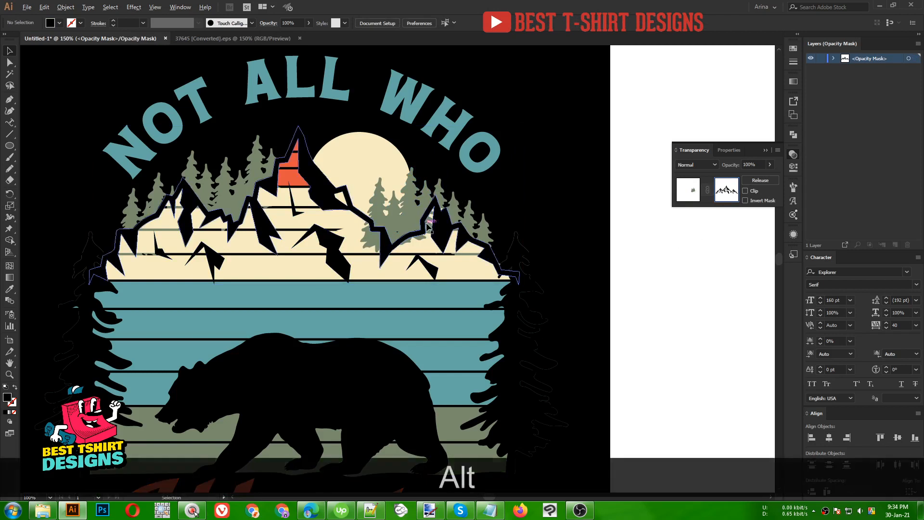
# - Draw a freehand Pencil patch in the mask over the pine parts below the mountain ridge, and return to the artwork
pyautogui.scroll(1, 428, 226)
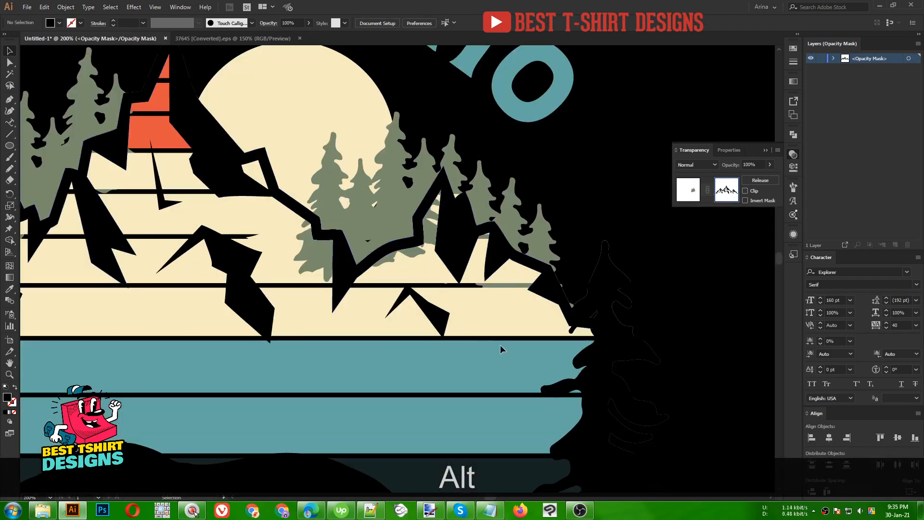
pyautogui.press('n')
pyautogui.moveTo(460, 275)
pyautogui.mouseDown()
pyautogui.moveTo(444, 182)
pyautogui.moveTo(421, 214)
pyautogui.moveTo(419, 238)
pyautogui.moveTo(350, 275)
pyautogui.moveTo(338, 238)
pyautogui.moveTo(318, 234)
pyautogui.moveTo(314, 220)
pyautogui.moveTo(303, 212)
pyautogui.moveTo(288, 231)
pyautogui.moveTo(300, 305)
pyautogui.moveTo(396, 339)
pyautogui.moveTo(451, 300)
pyautogui.moveTo(469, 248)
pyautogui.mouseUp()
pyautogui.scroll(-3, 416, 242)
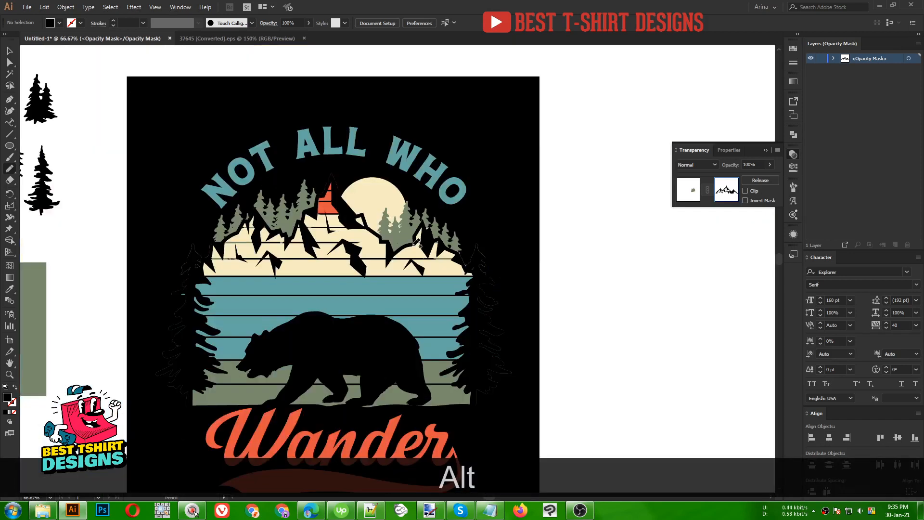
pyautogui.press('v')
pyautogui.click(588, 262)
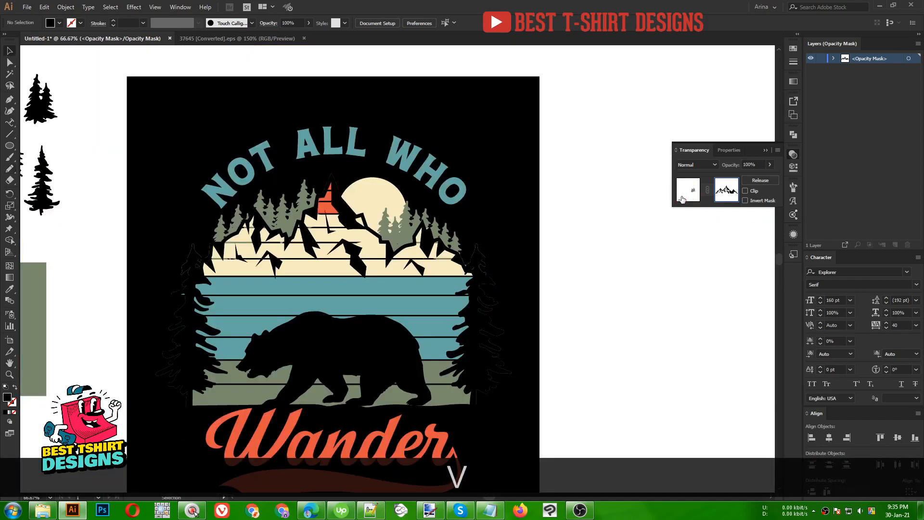
pyautogui.click(681, 199)
pyautogui.click(597, 261)
pyautogui.scroll(1, 341, 181)
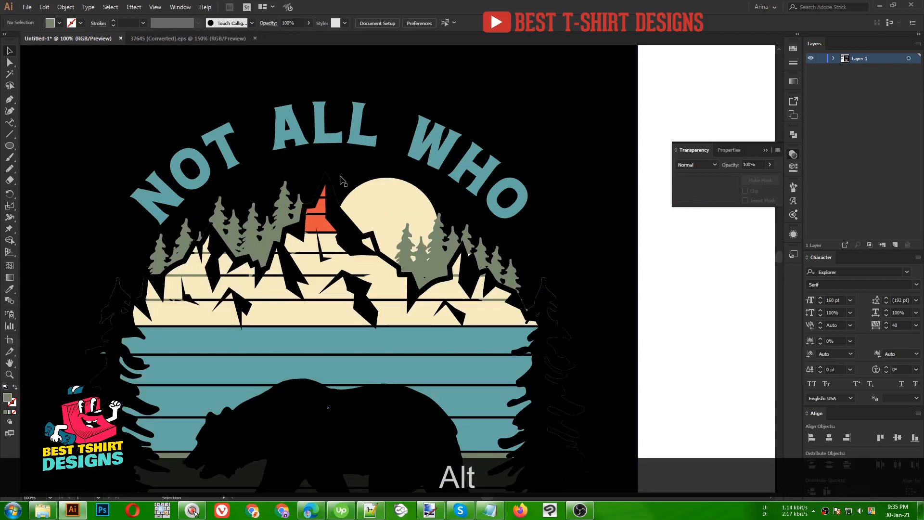
# - Inside the olive tree group, duplicate the double pine beside the red peak behind the summit and along the slope toward the moon
pyautogui.doubleClick(284, 211)
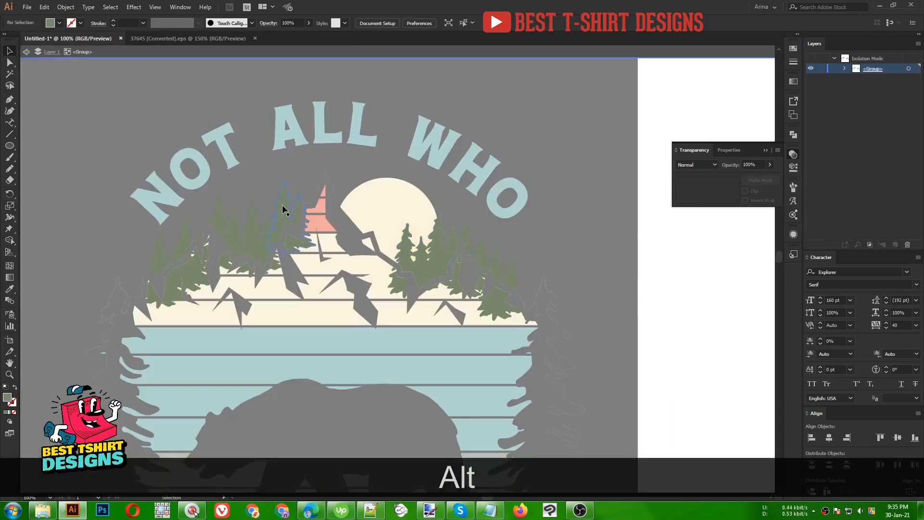
pyautogui.click(284, 211)
pyautogui.keyDown('alt'); pyautogui.scroll(1, 294, 199); pyautogui.keyUp('alt')
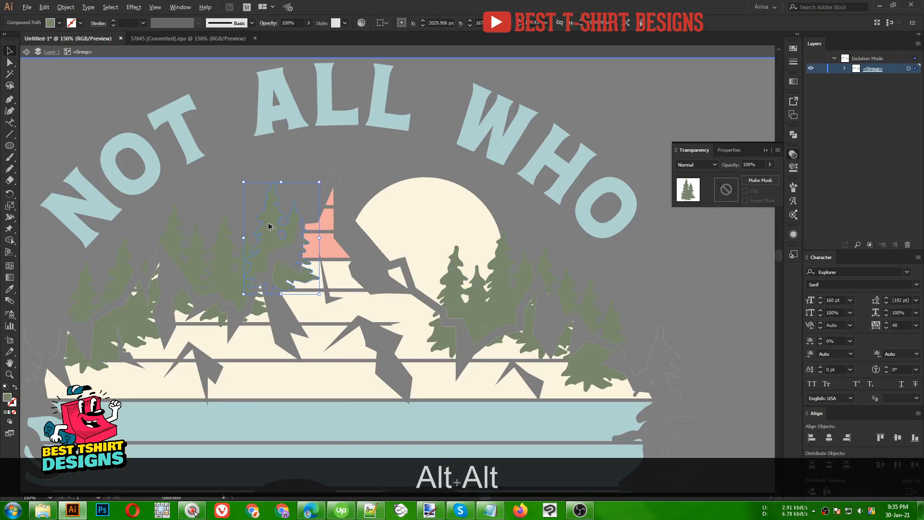
pyautogui.moveTo(269, 226); pyautogui.dragTo(403, 264)
pyautogui.press('alt')
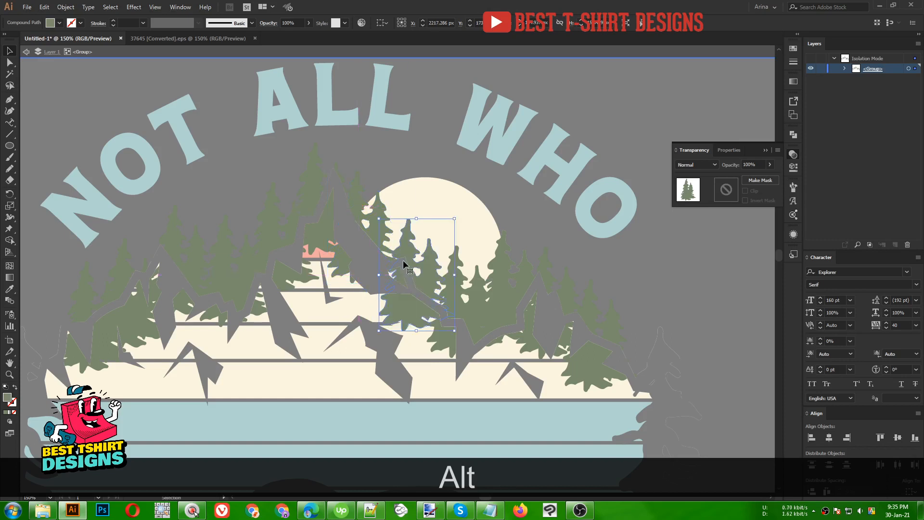
pyautogui.scroll(-2, 542, 269)
pyautogui.doubleClick(550, 270)
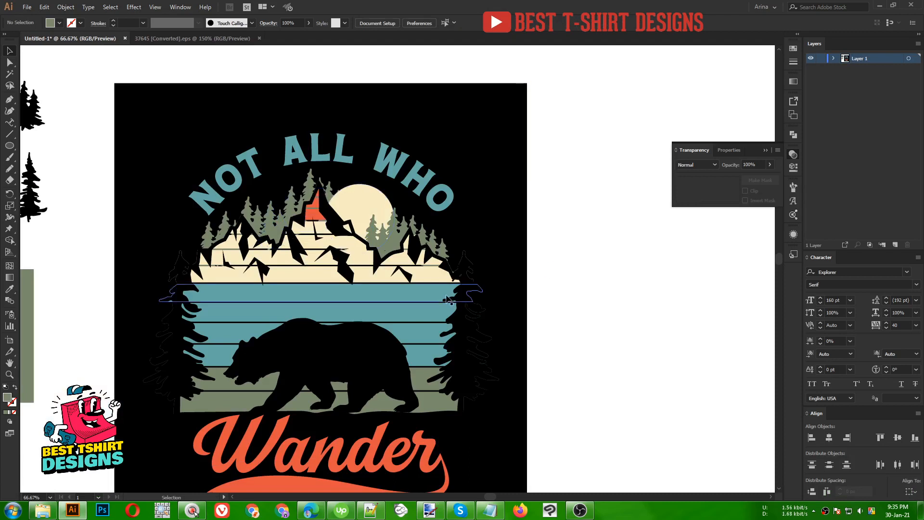
# - Try a red fill (R=193 G=39 B=45) on the background rectangle behind the whole design
pyautogui.scroll(-2, 447, 300)
pyautogui.scroll(-1, 336, 236)
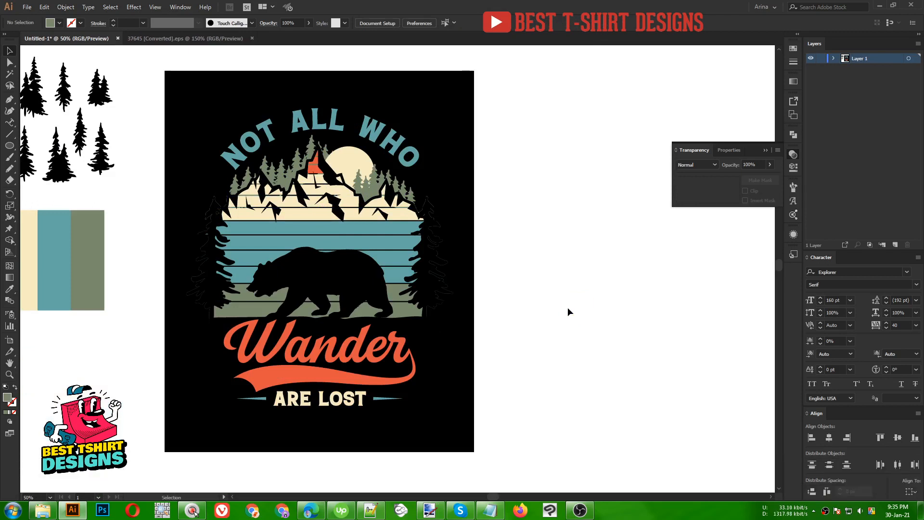
pyautogui.click(445, 241)
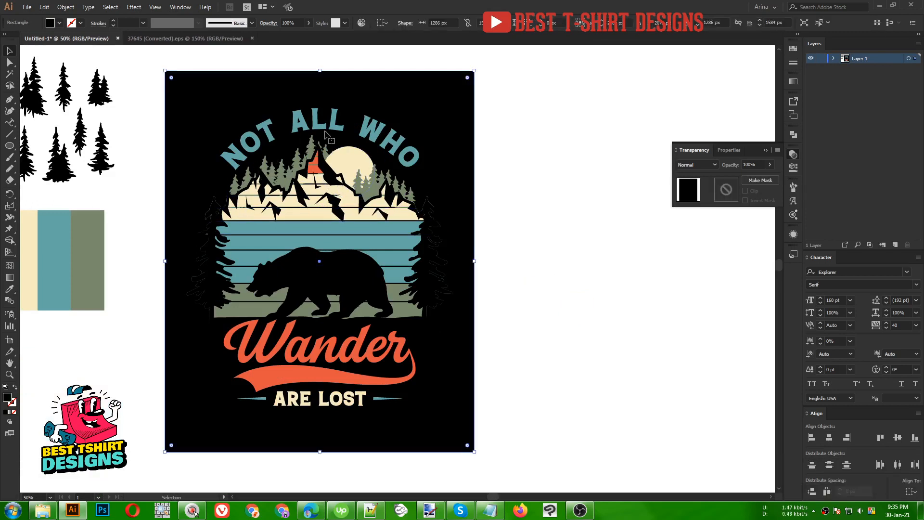
pyautogui.click(59, 23)
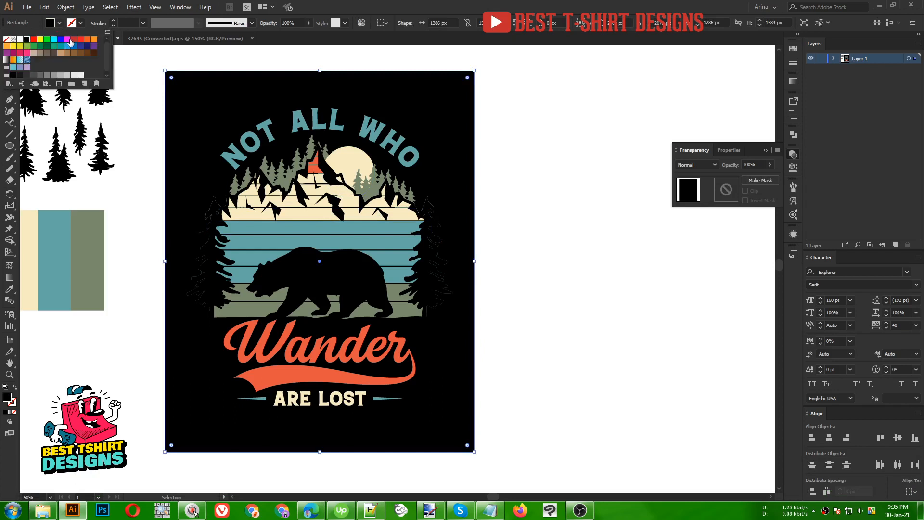
pyautogui.click(73, 39)
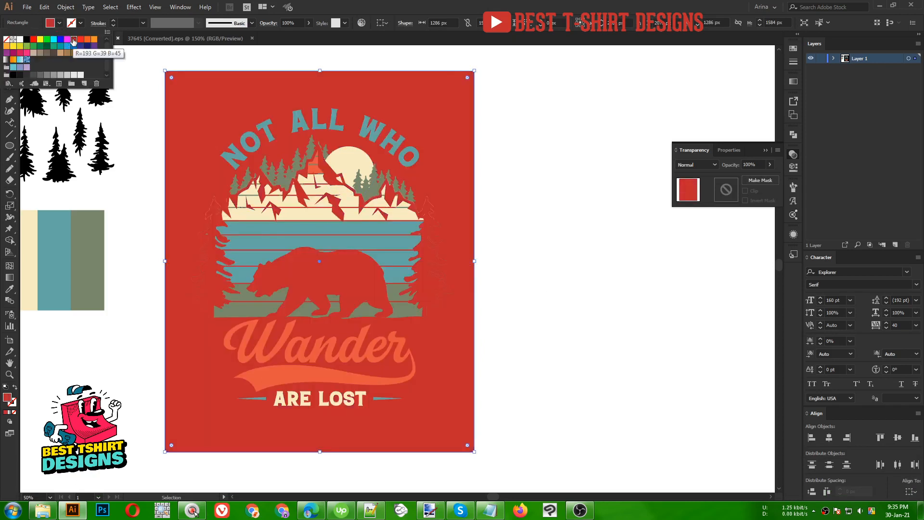
pyautogui.click(554, 273)
pyautogui.click(542, 229)
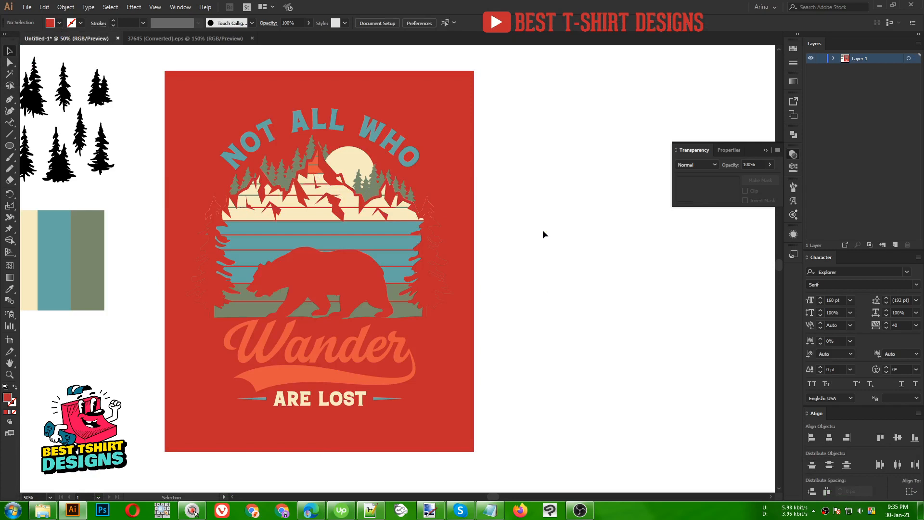
# - Fill the background rectangle with the dark navy blue swatch and deselect it
pyautogui.click(462, 213)
pyautogui.click(59, 23)
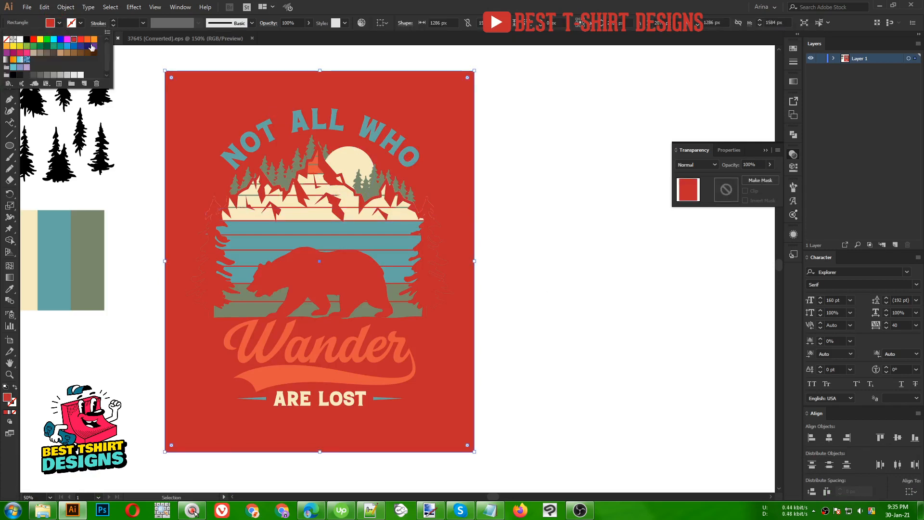
pyautogui.click(87, 46)
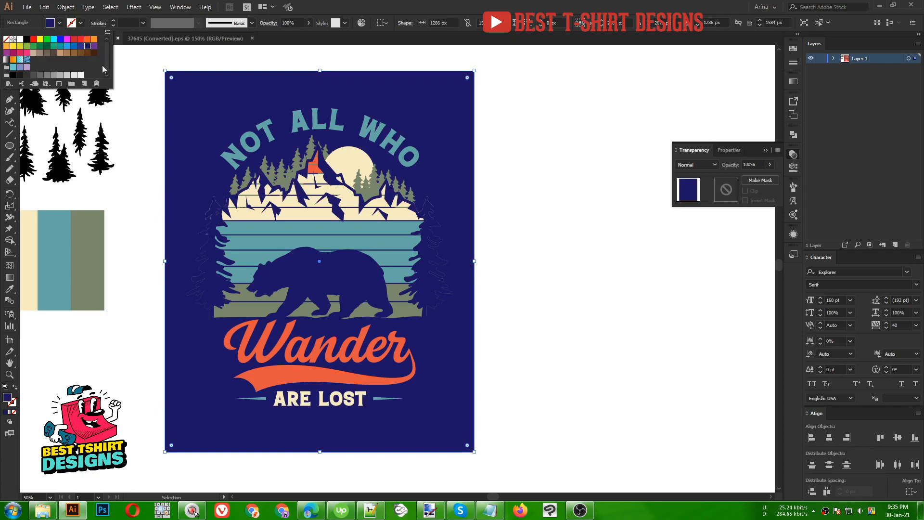
pyautogui.click(553, 264)
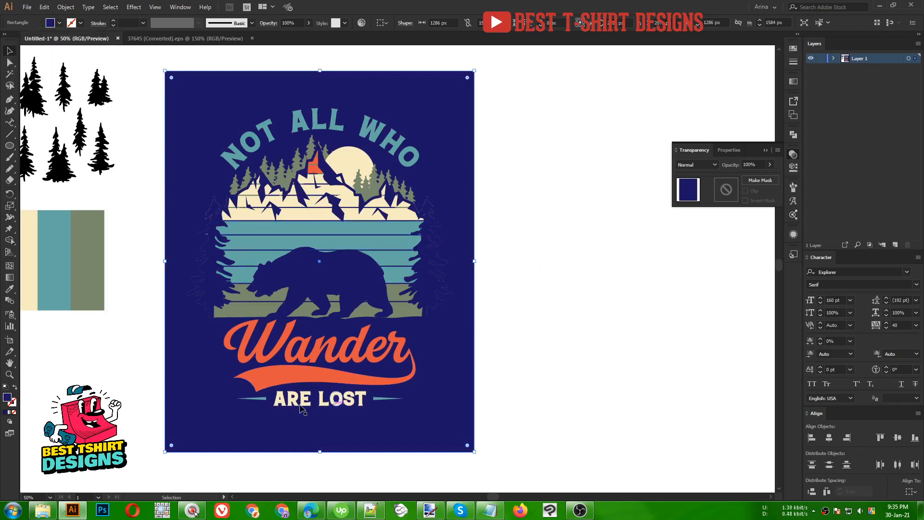
pyautogui.click(538, 313)
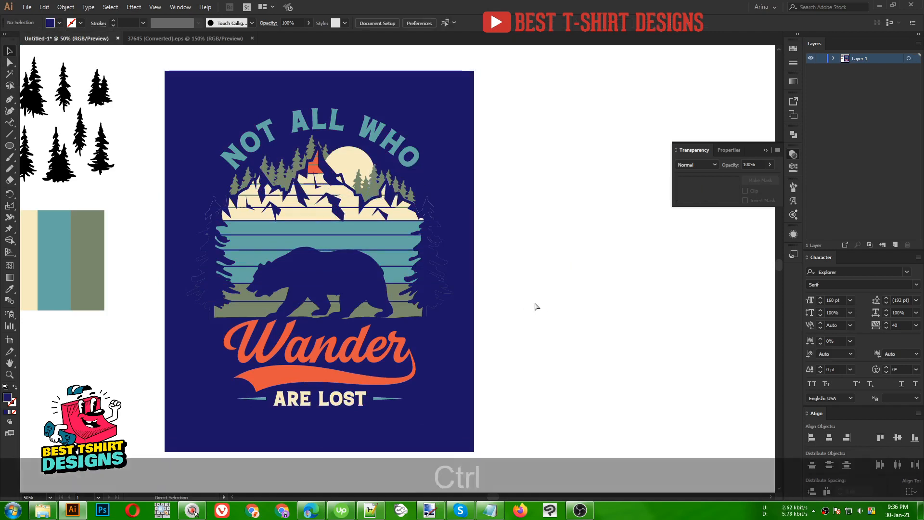
# - Open grunge.eps from the CHAOS folder and copy the fine-grained texture in the sheet's upper-right quarter
pyautogui.hotkey('ctrl', 'o')
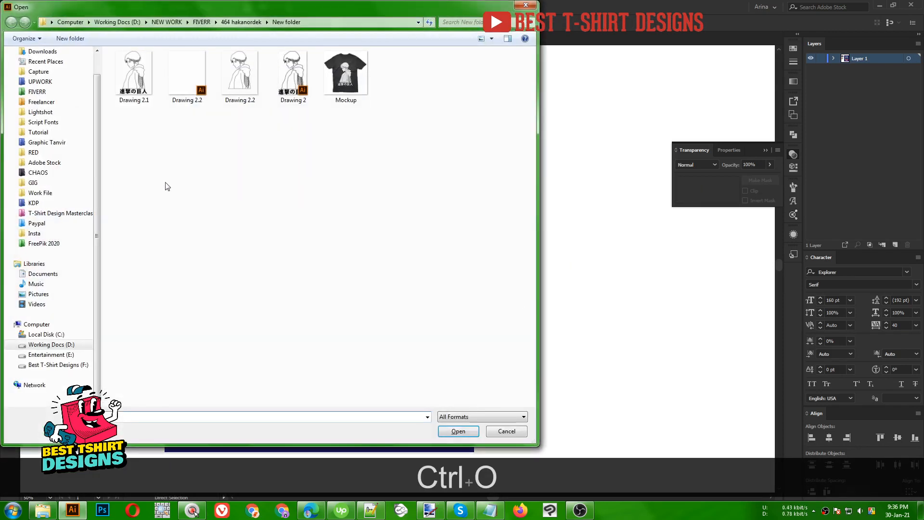
pyautogui.click(39, 173)
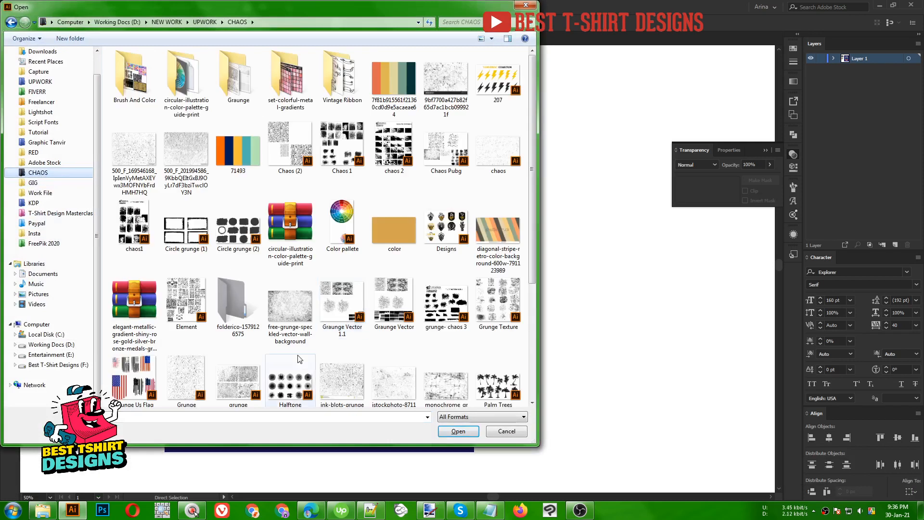
pyautogui.doubleClick(250, 378)
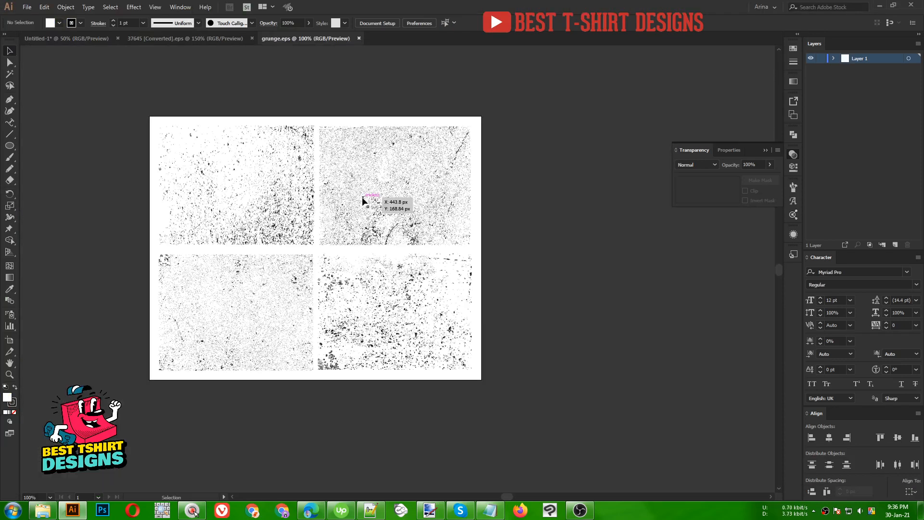
pyautogui.click(365, 194)
pyautogui.press('v')
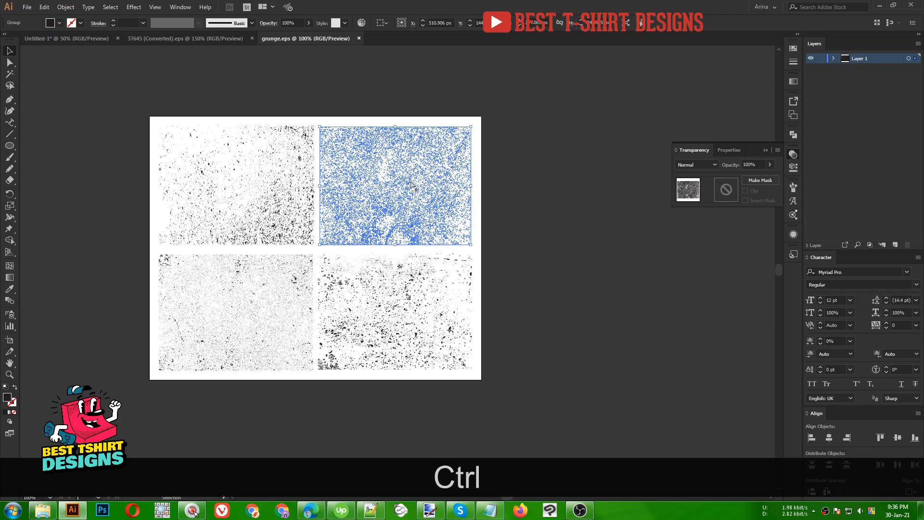
pyautogui.hotkey('ctrl', 'c')
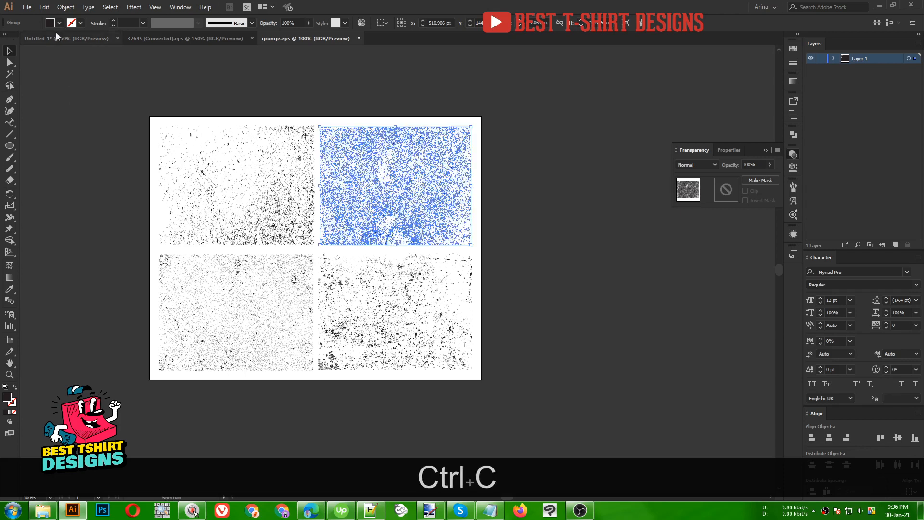
# - Return to the Untitled-1 design and group all its artwork and lettering, leaving out the background rectangle
pyautogui.click(56, 38)
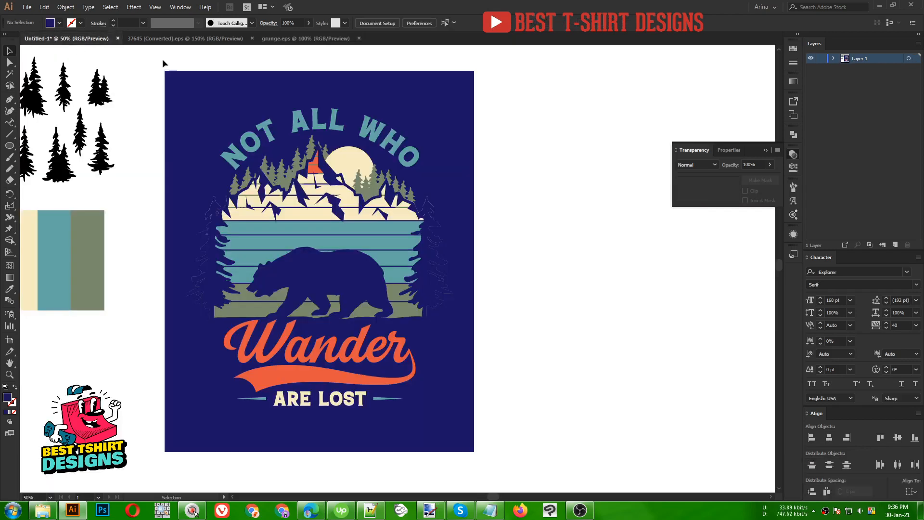
pyautogui.moveTo(163, 59); pyautogui.dragTo(444, 423)
pyautogui.keyDown('shift'); pyautogui.click(469, 354); pyautogui.keyUp('shift')
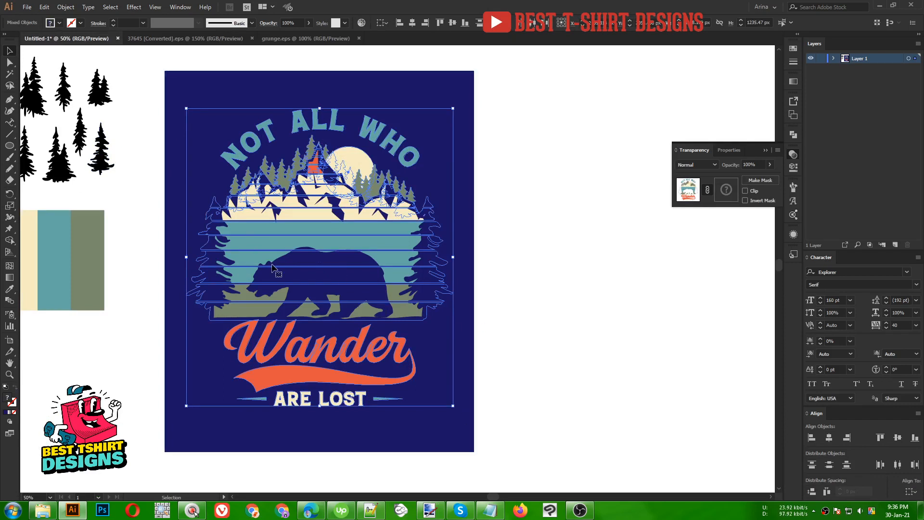
pyautogui.hotkey('ctrl', 'g')
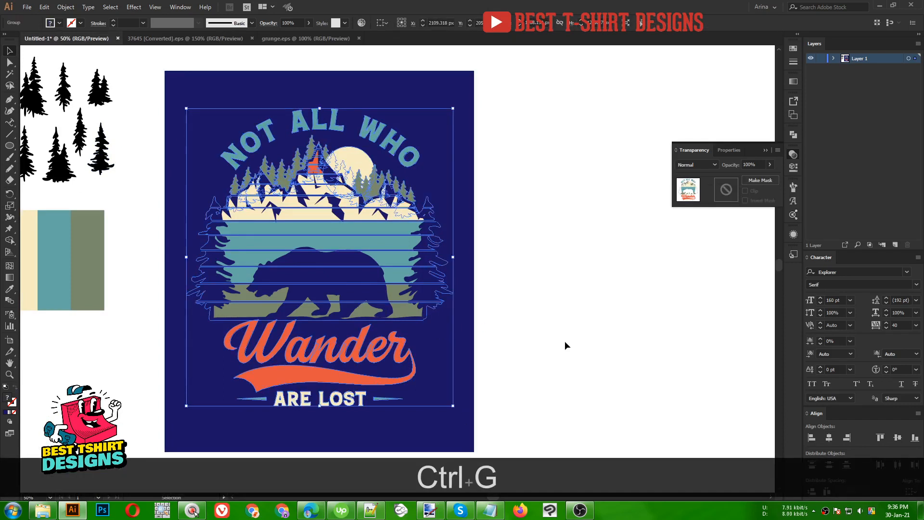
# - Add an opacity mask without clipping to the design group and paste the copied grunge texture into it
pyautogui.click(725, 188)
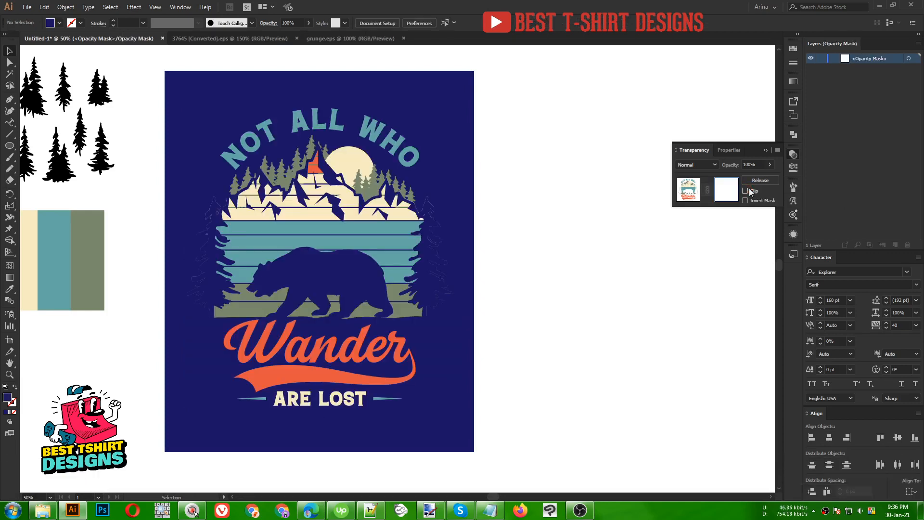
pyautogui.hotkey('ctrl', 'v')
pyautogui.hotkey('ctrl', 'v')
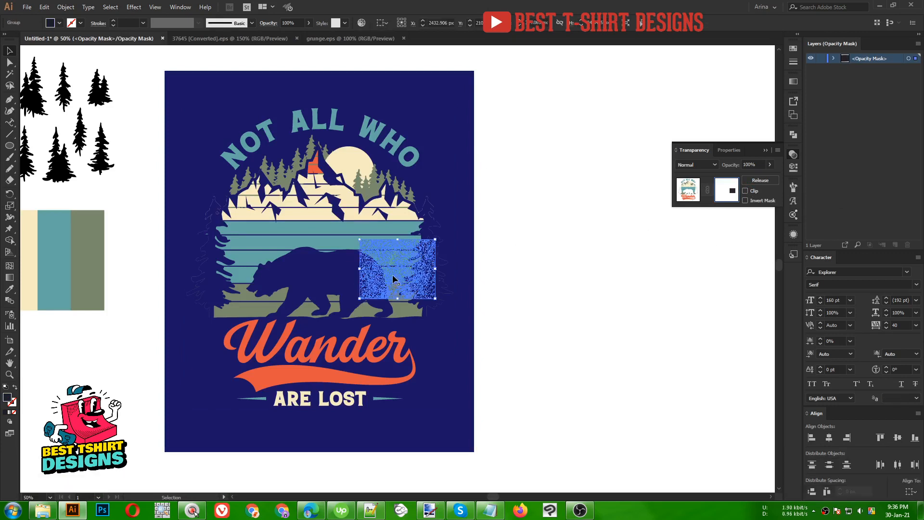
# - Move the mask's grunge texture above the lettering's upper-left corner and stretch it over the whole design, about 999 × 1395 px
pyautogui.moveTo(398, 276); pyautogui.dragTo(240, 126)
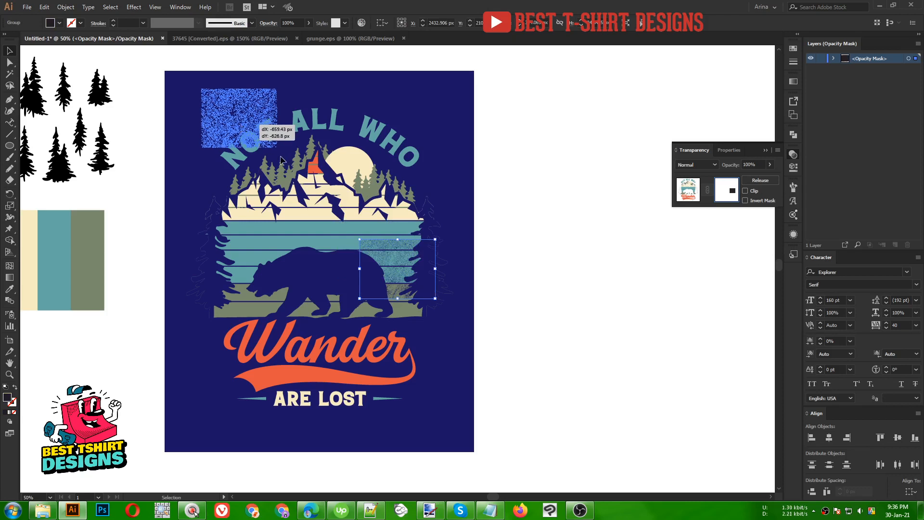
pyautogui.moveTo(280, 156); pyautogui.dragTo(276, 150)
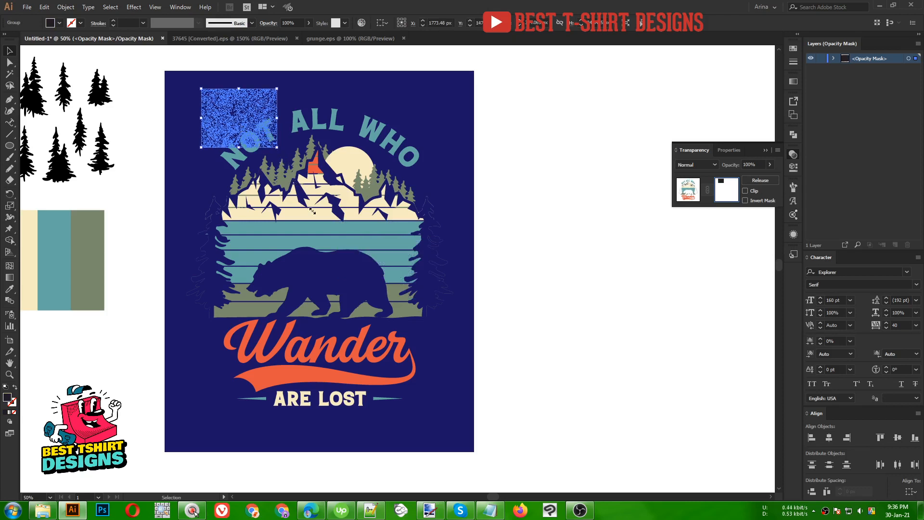
pyautogui.moveTo(312, 211); pyautogui.dragTo(440, 425)
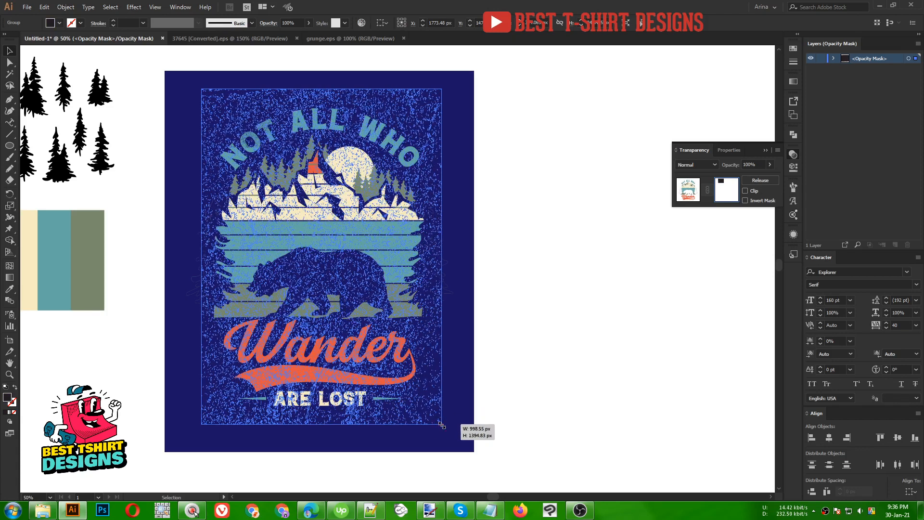
pyautogui.moveTo(522, 360); pyautogui.dragTo(521, 357)
pyautogui.click(520, 357)
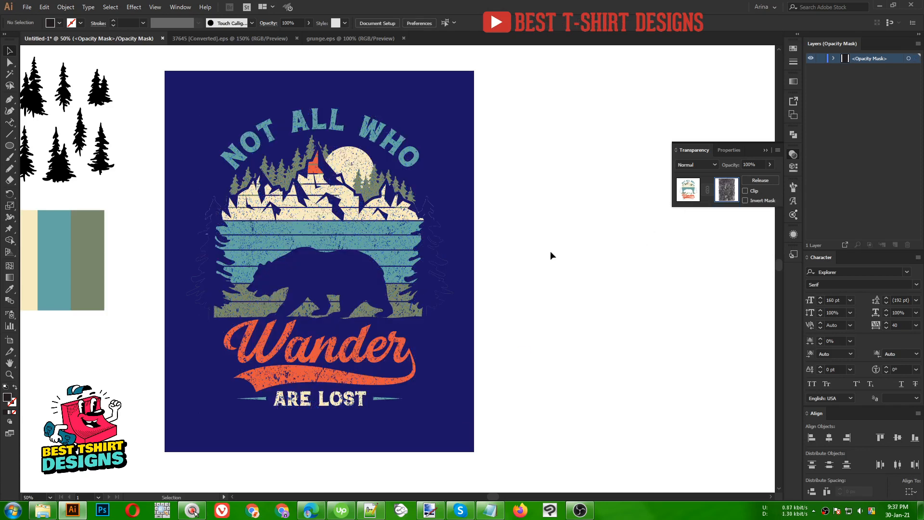
# - Duplicate the grunge texture in place inside the mask, shift the copy about 57 px to the left and deselect it
pyautogui.press('alt')
pyautogui.click(356, 227)
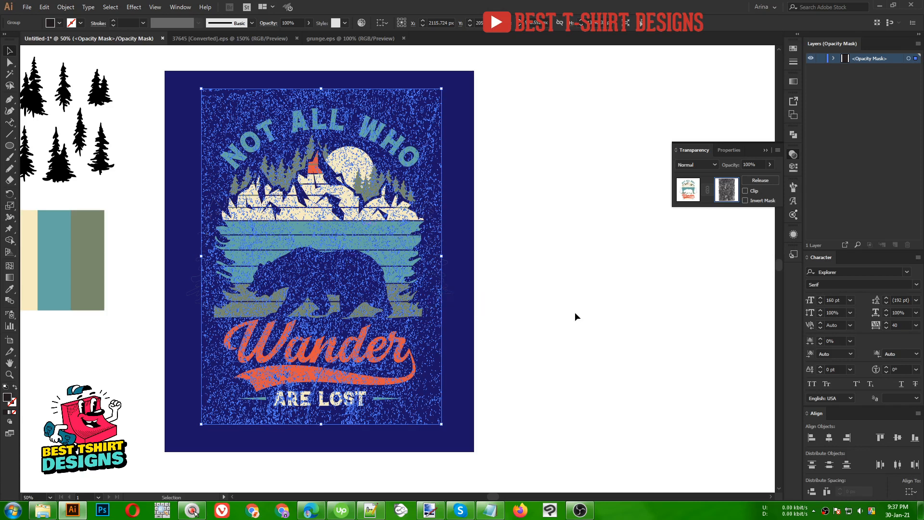
pyautogui.press('ctrl')
pyautogui.hotkey('ctrl', 'c')
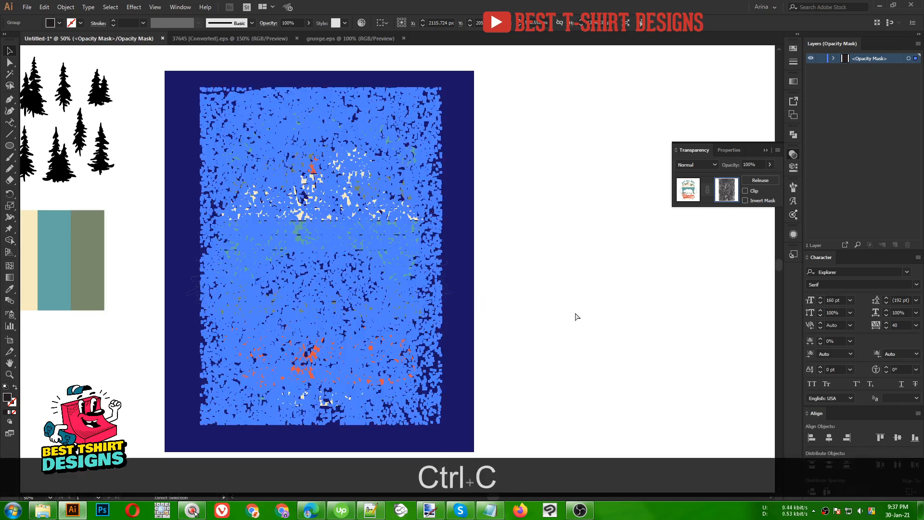
pyautogui.press('ctrl')
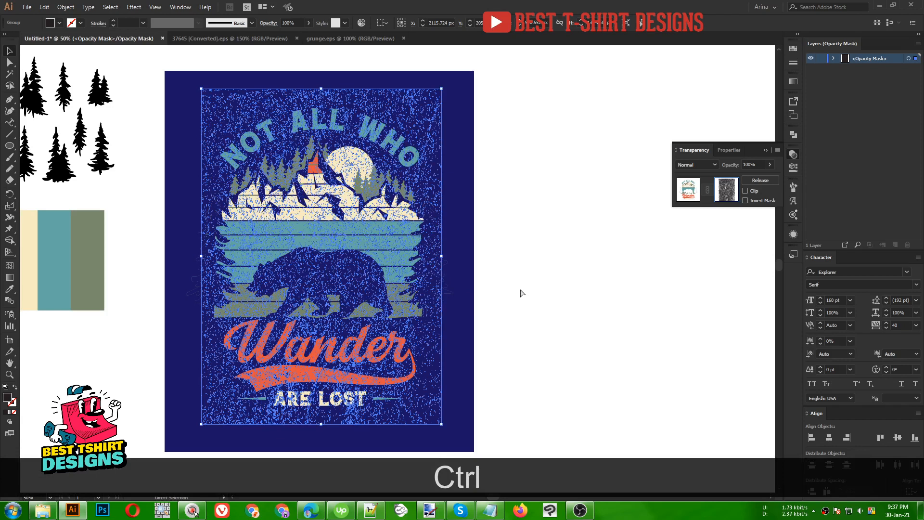
pyautogui.hotkey('ctrl', 'f')
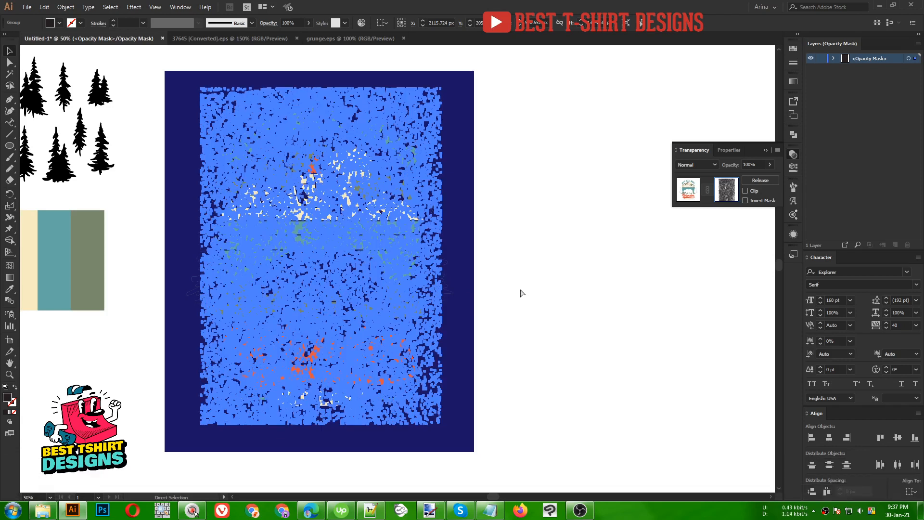
pyautogui.press('v')
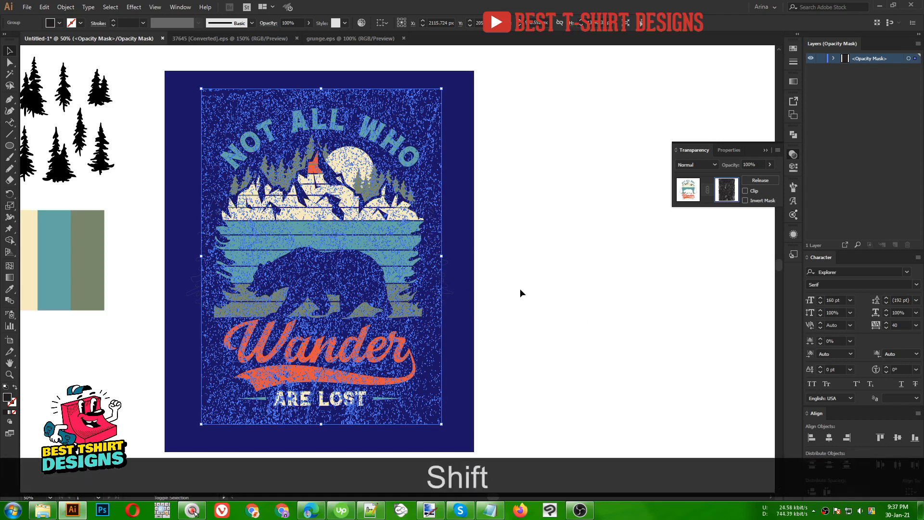
pyautogui.hotkey('shift', 'Left')
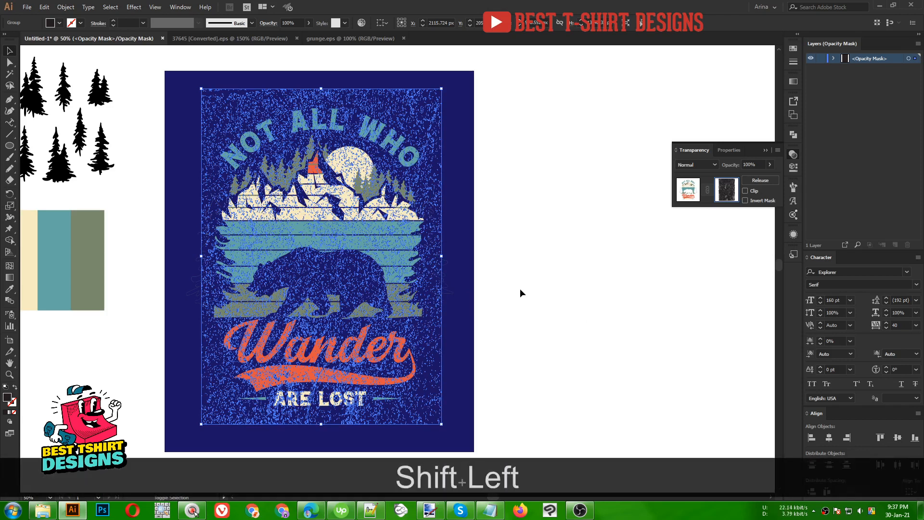
pyautogui.hotkey('shift', 'Left')
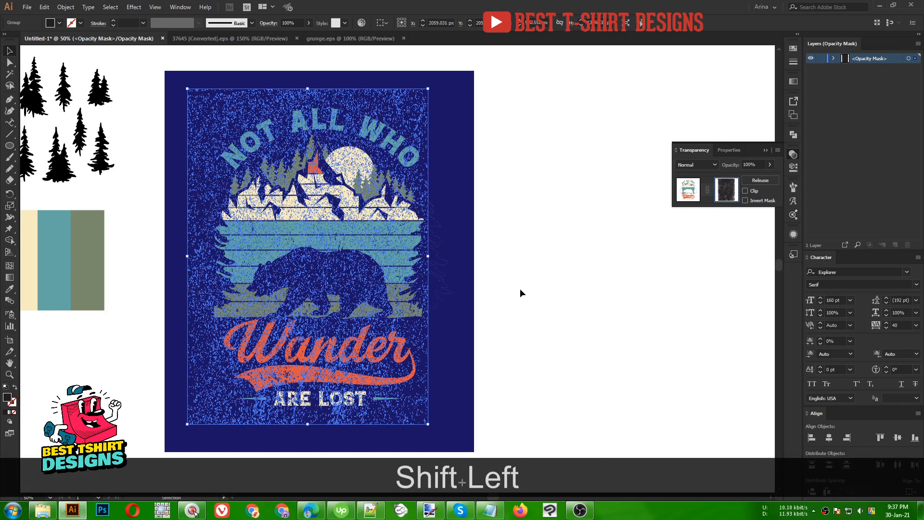
pyautogui.click(520, 289)
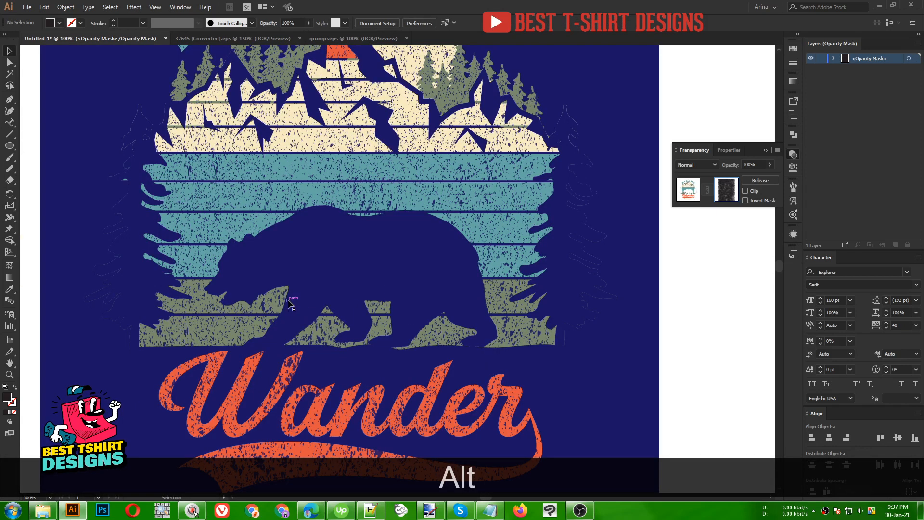
# - Inspect the distressed stripes and lettering up close, and leave opacity mask editing to return to the artwork
pyautogui.scroll(2, 288, 299)
pyautogui.scroll(3, 293, 190)
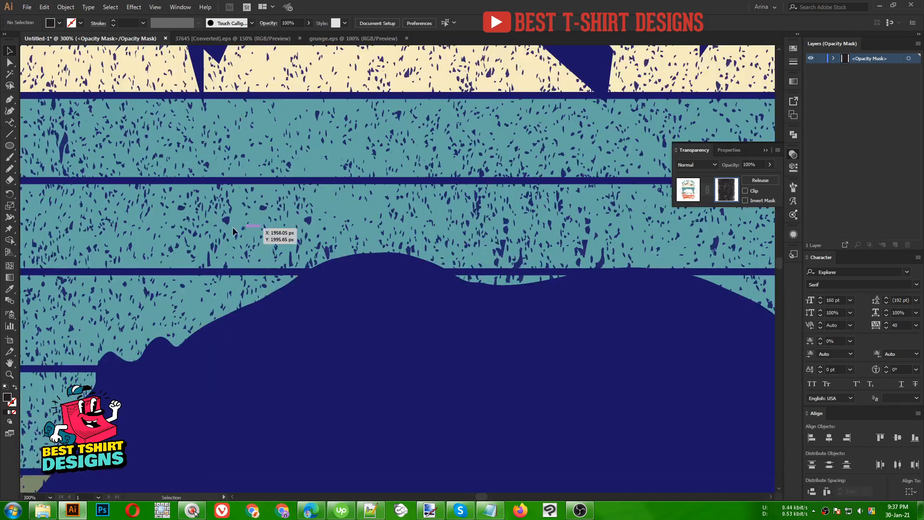
pyautogui.scroll(-4, 279, 199)
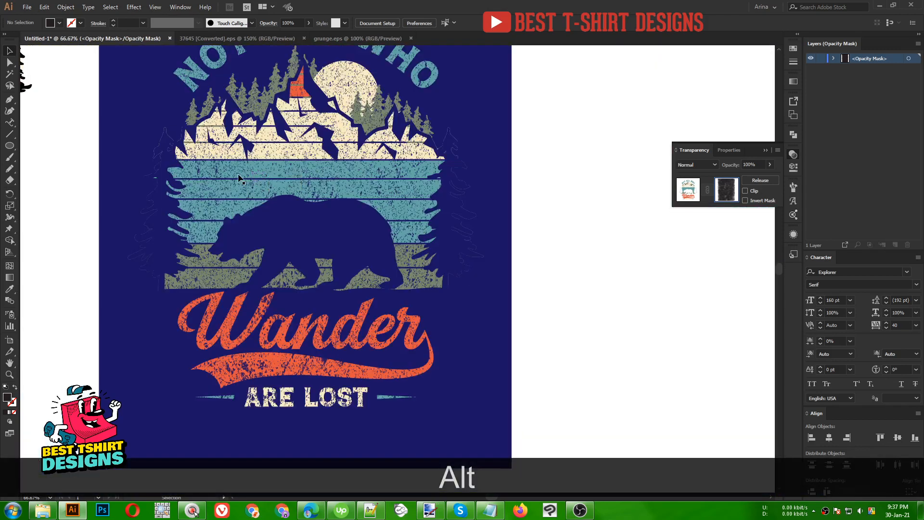
pyautogui.scroll(2, 279, 202)
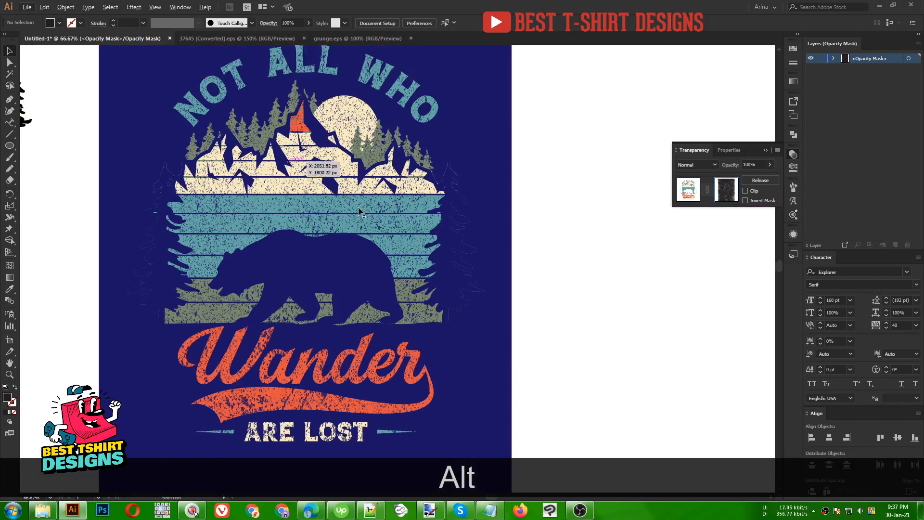
pyautogui.scroll(-1, 305, 227)
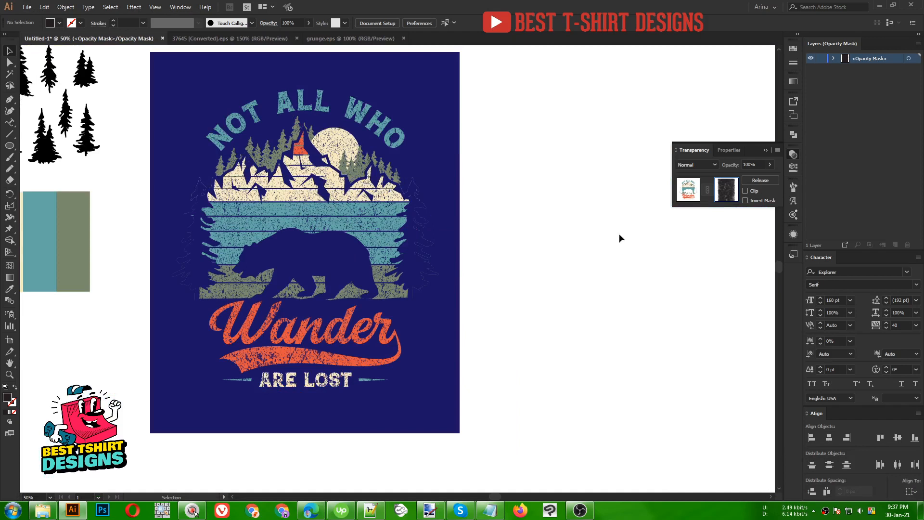
pyautogui.click(558, 287)
# - Try a muted slate-blue fill (#42416D) on the background rectangle
pyautogui.click(458, 152)
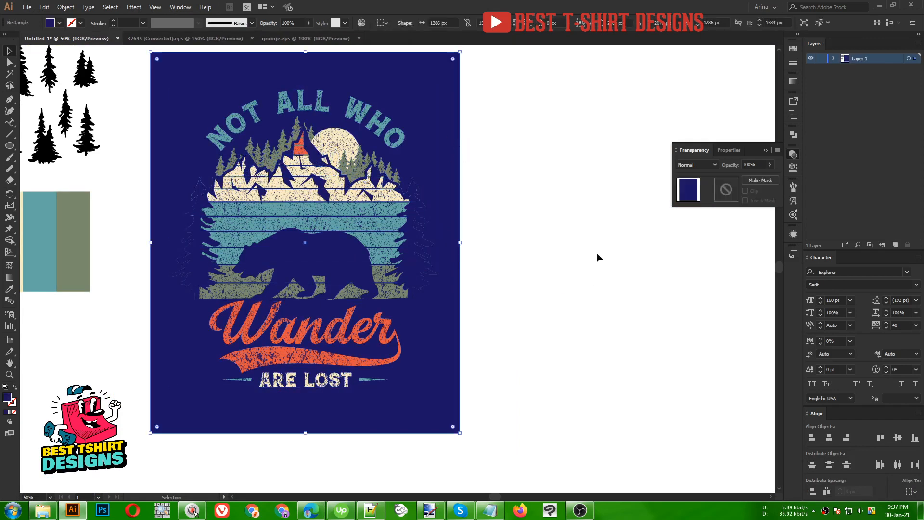
pyautogui.doubleClick(8, 398)
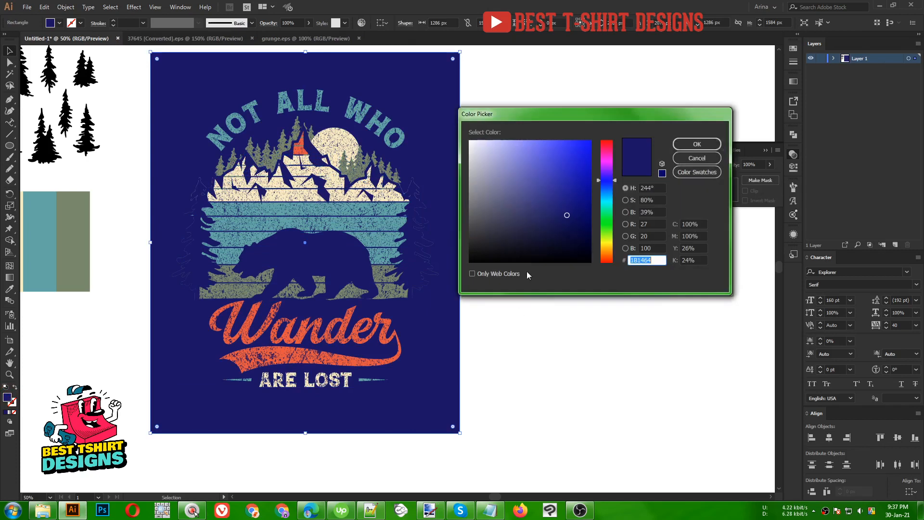
pyautogui.click(530, 216)
pyautogui.moveTo(530, 216); pyautogui.dragTo(518, 210)
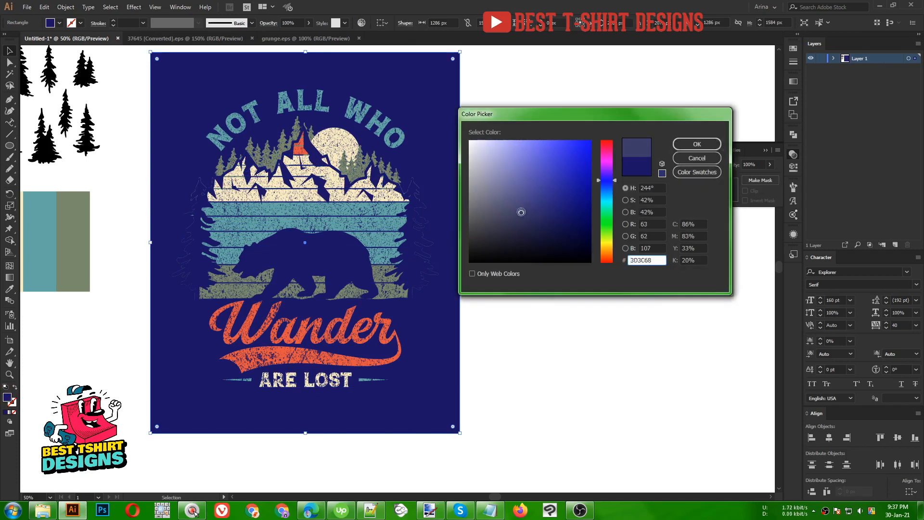
pyautogui.press('Return')
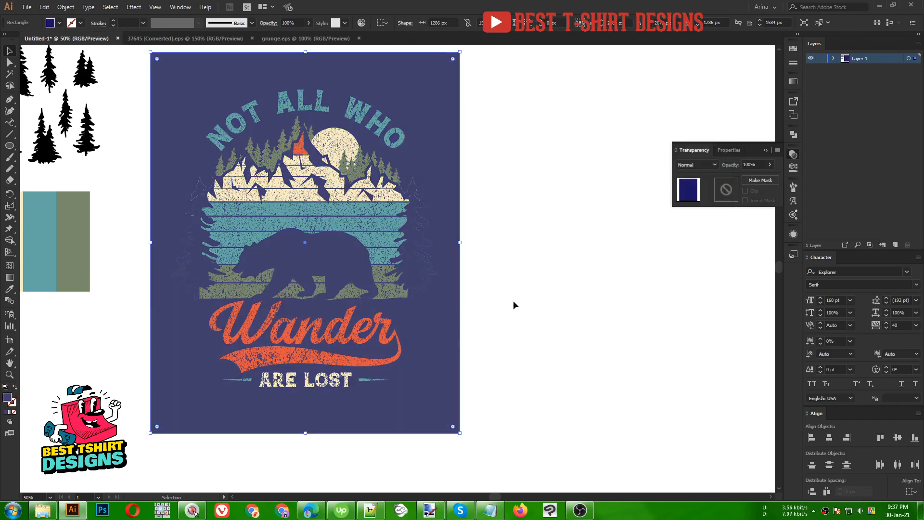
pyautogui.click(513, 300)
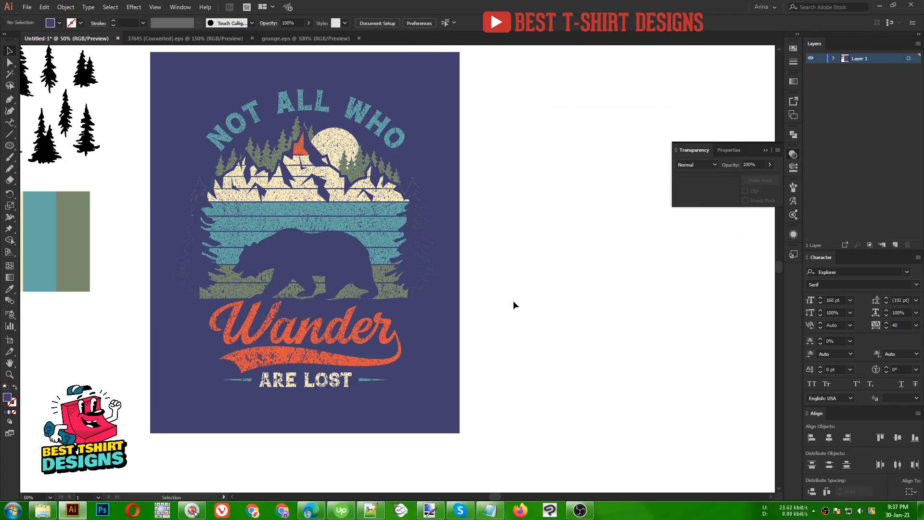
# - Fill the background rectangle with a darker muted navy and deselect it
pyautogui.scroll(1, 513, 301)
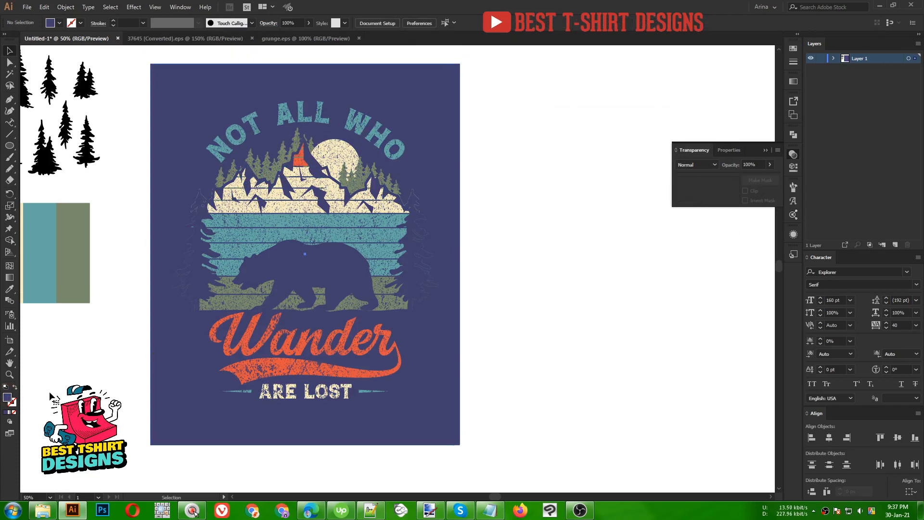
pyautogui.click(157, 364)
pyautogui.doubleClick(8, 395)
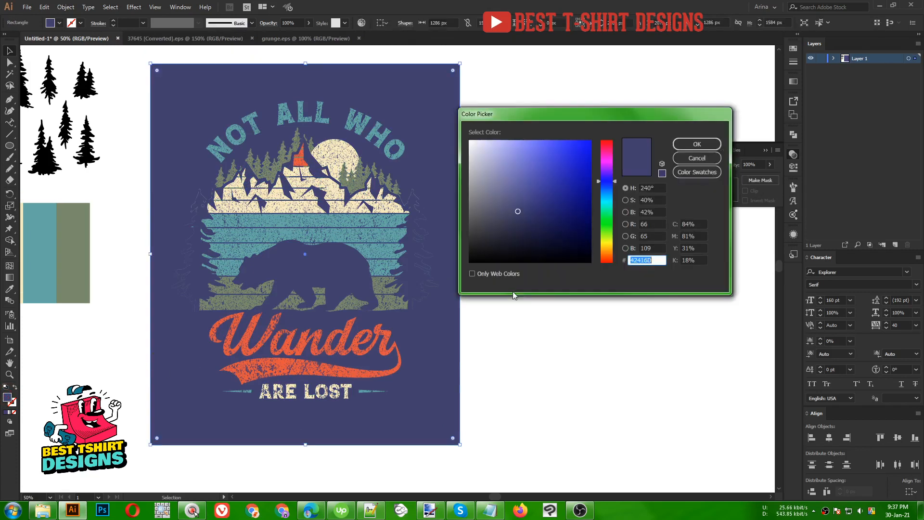
pyautogui.click(528, 221)
pyautogui.click(708, 147)
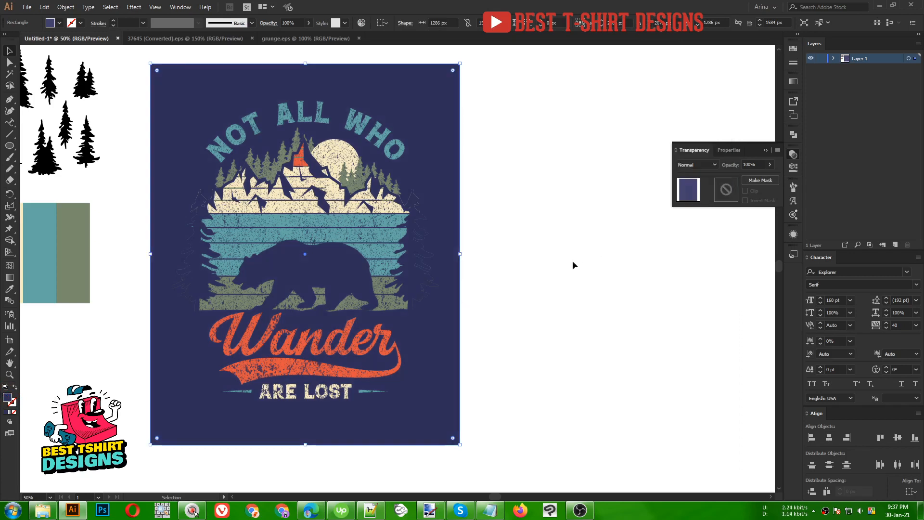
pyautogui.click(572, 265)
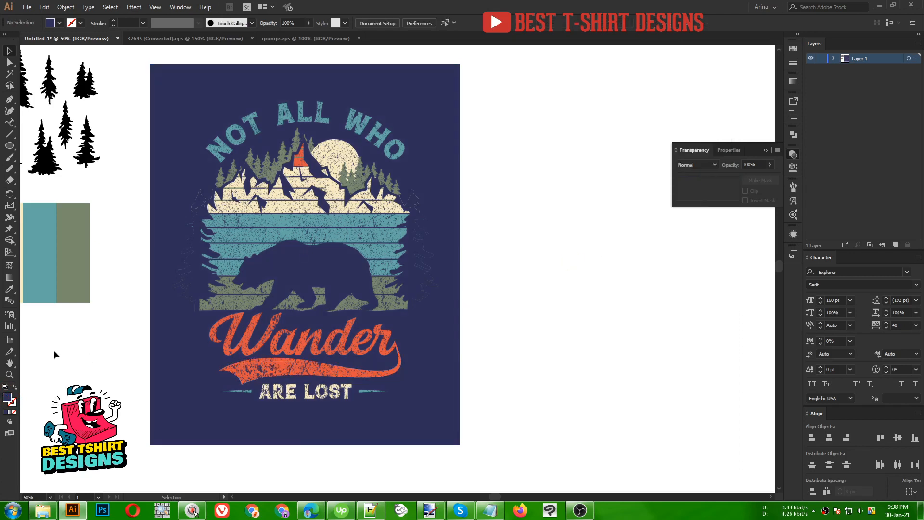
# - Enlarge the view of the whole design to examine the distressed artwork on the navy background
pyautogui.click(9, 374)
pyautogui.moveTo(177, 80); pyautogui.dragTo(429, 427)
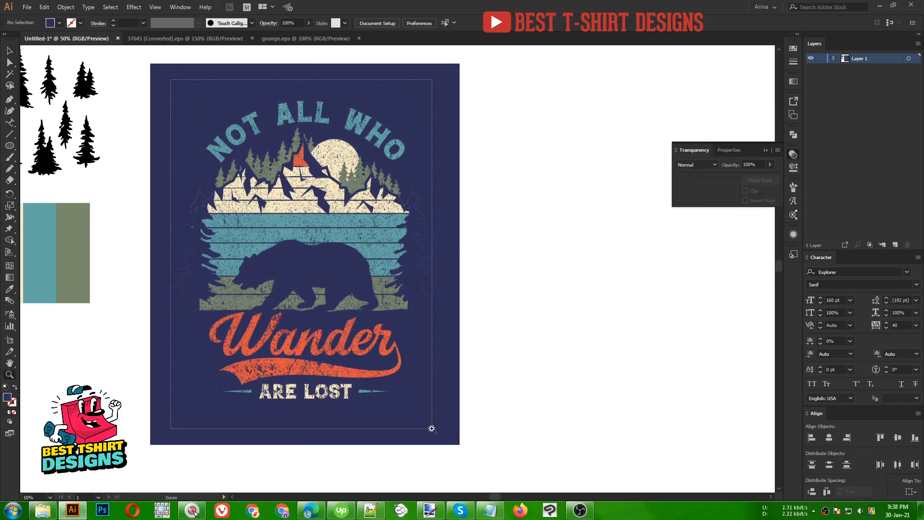
pyautogui.press('space')
pyautogui.moveTo(503, 360); pyautogui.dragTo(403, 346)
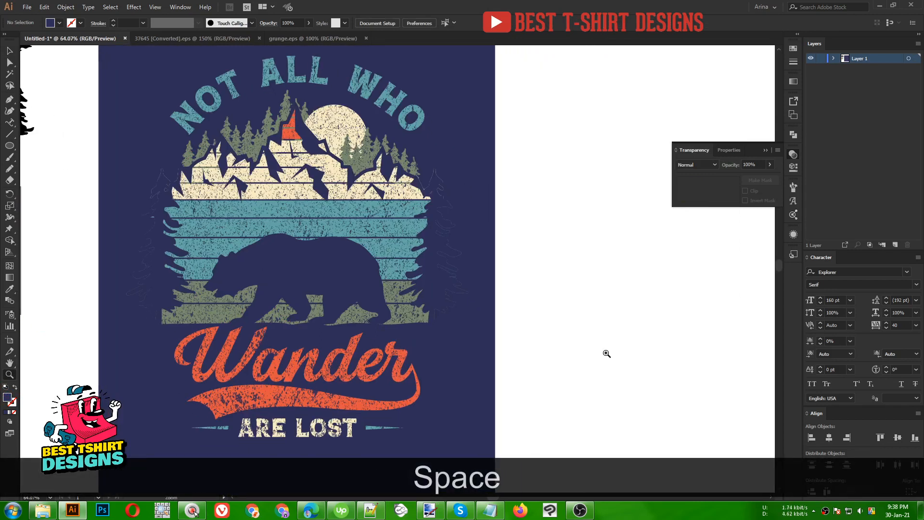
pyautogui.press('v')
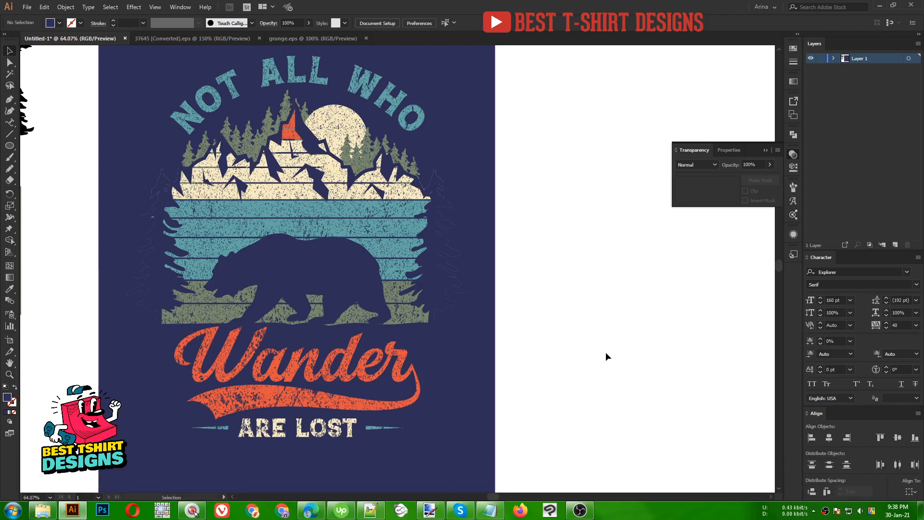
pyautogui.scroll(1, 606, 356)
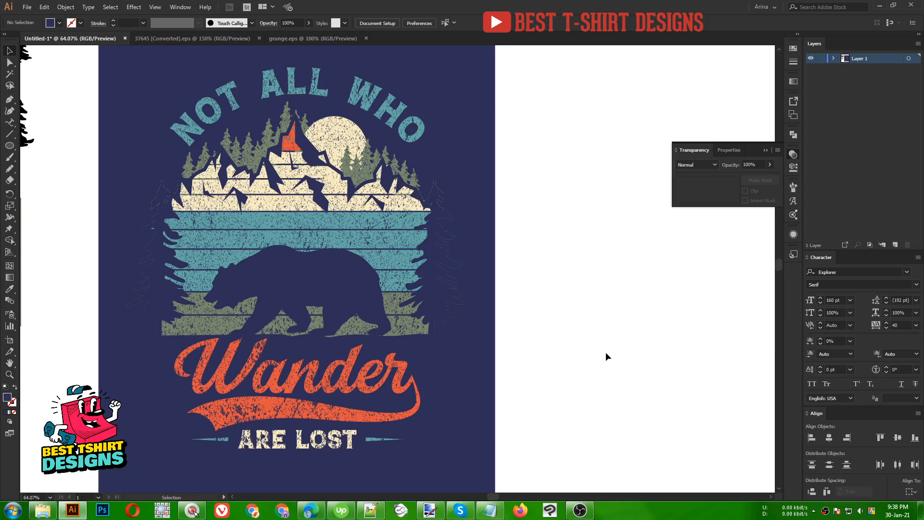